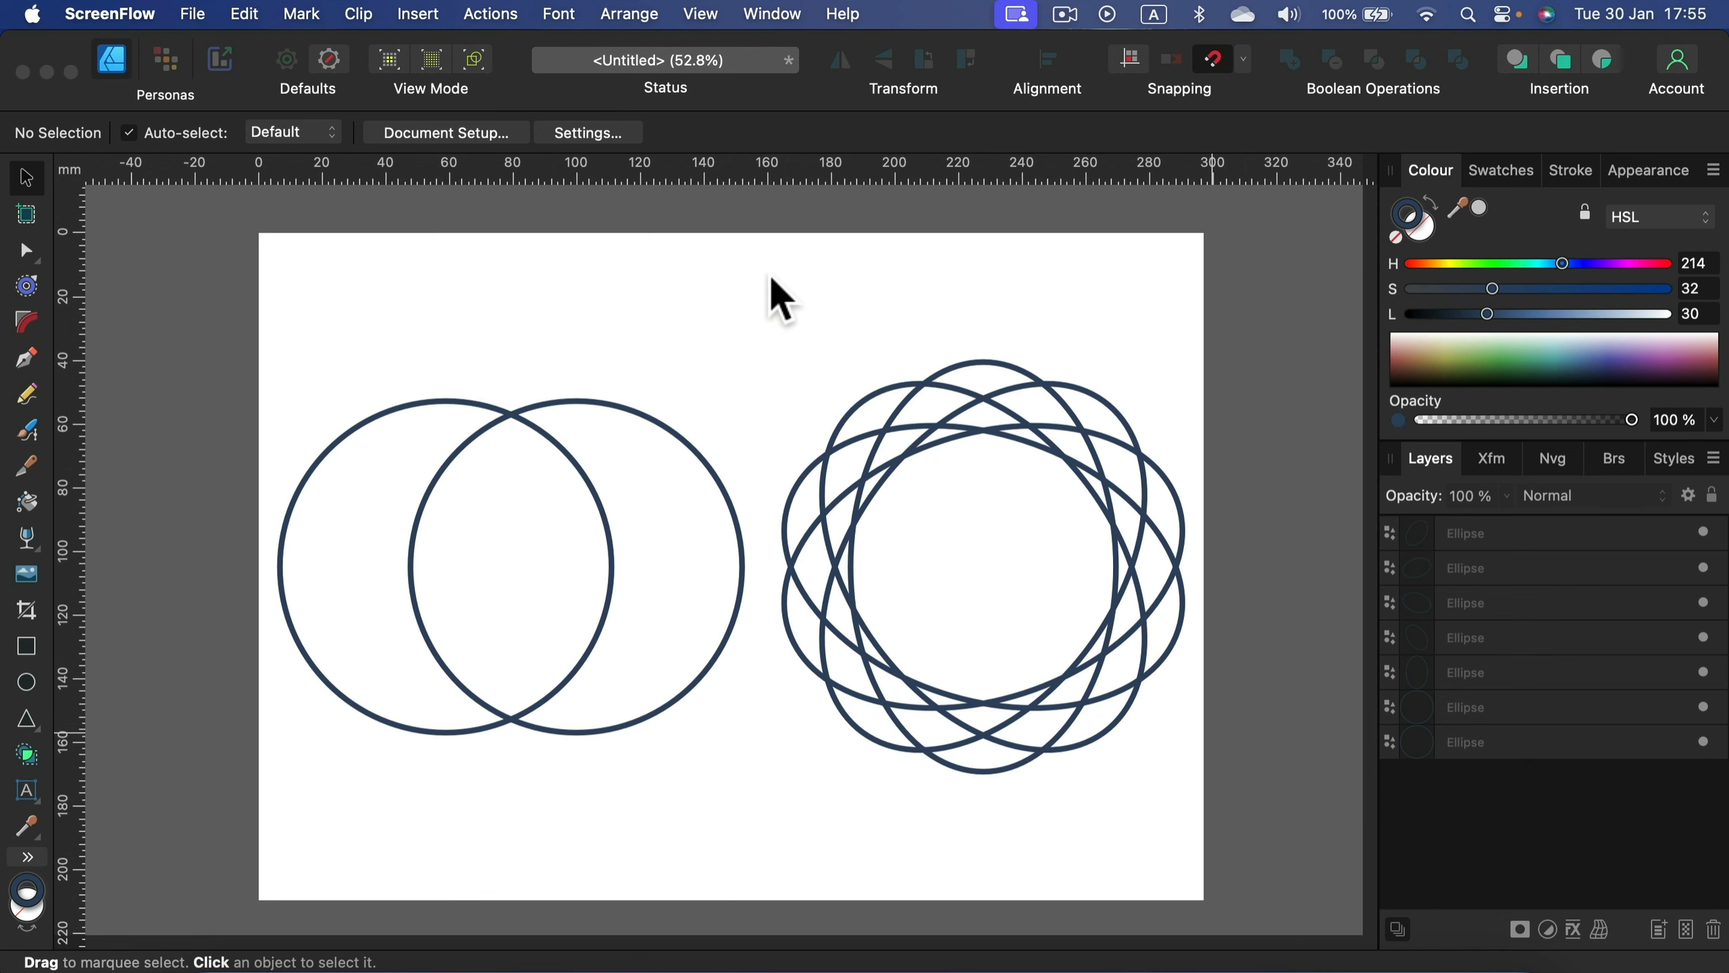
Step: Try merging all regions of the two overlapping circles into one shape with the Shape Builder tool, and undo the merge
{"action": "left_click_drag", "start_coordinate": [766, 281], "coordinate": [204, 855]}
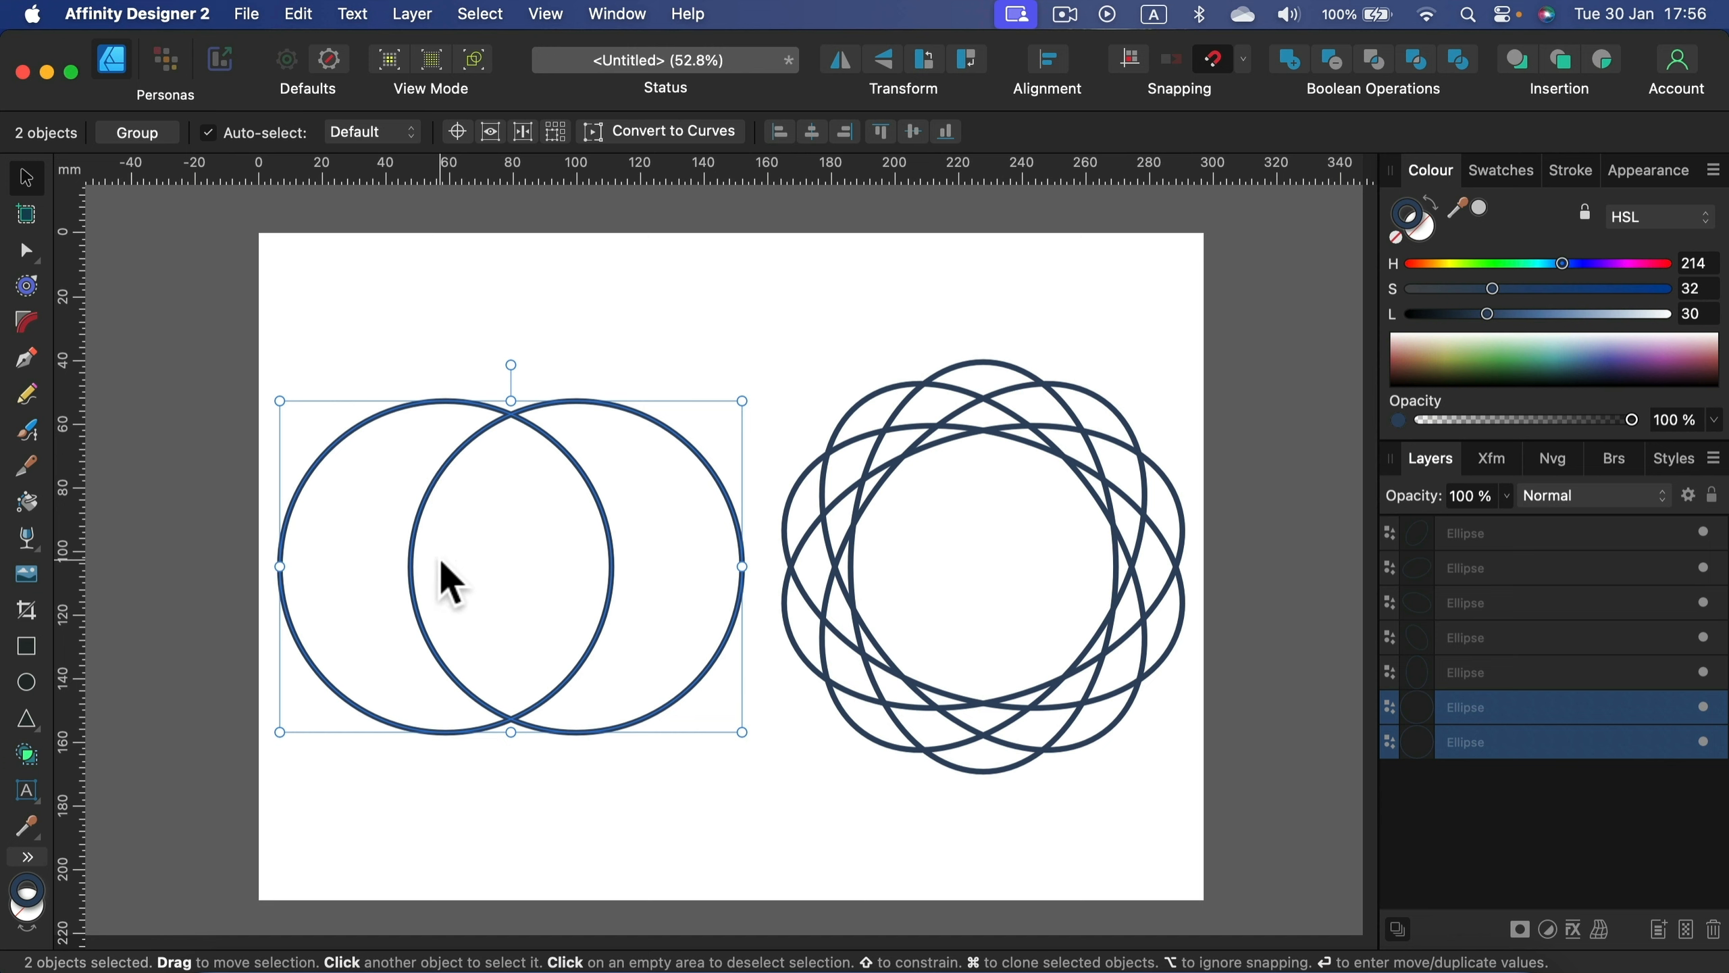
{"action": "left_click", "coordinate": [27, 754]}
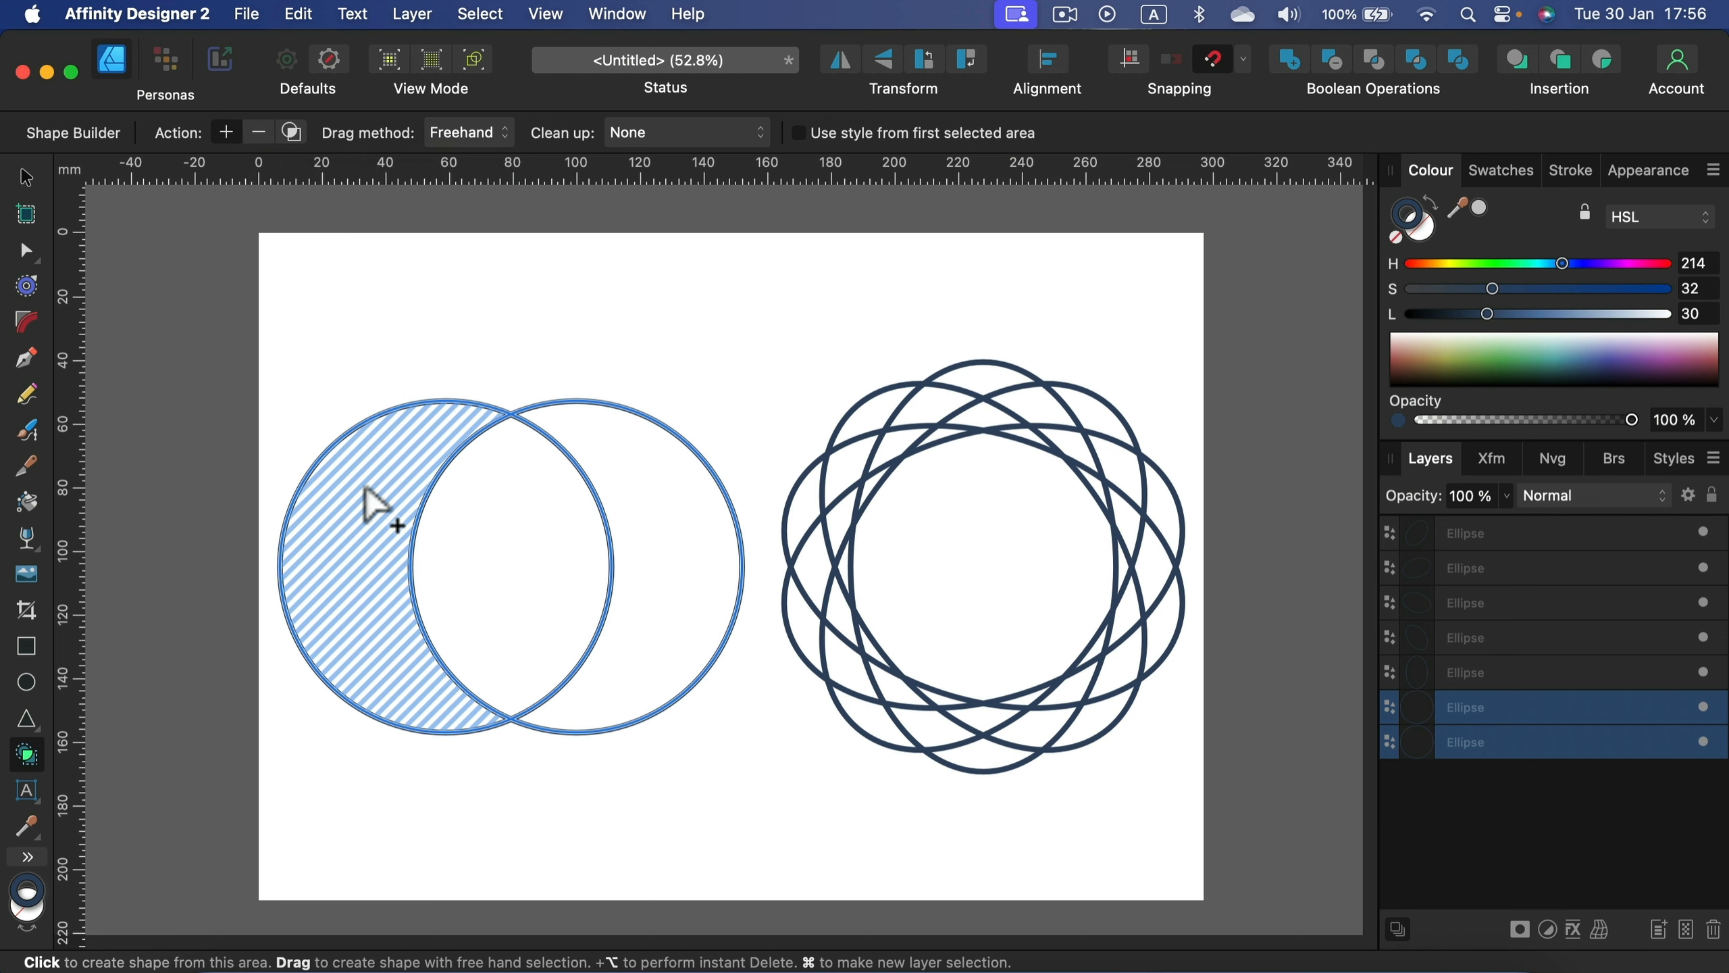
{"action": "left_click_drag", "start_coordinate": [362, 546], "coordinate": [660, 535]}
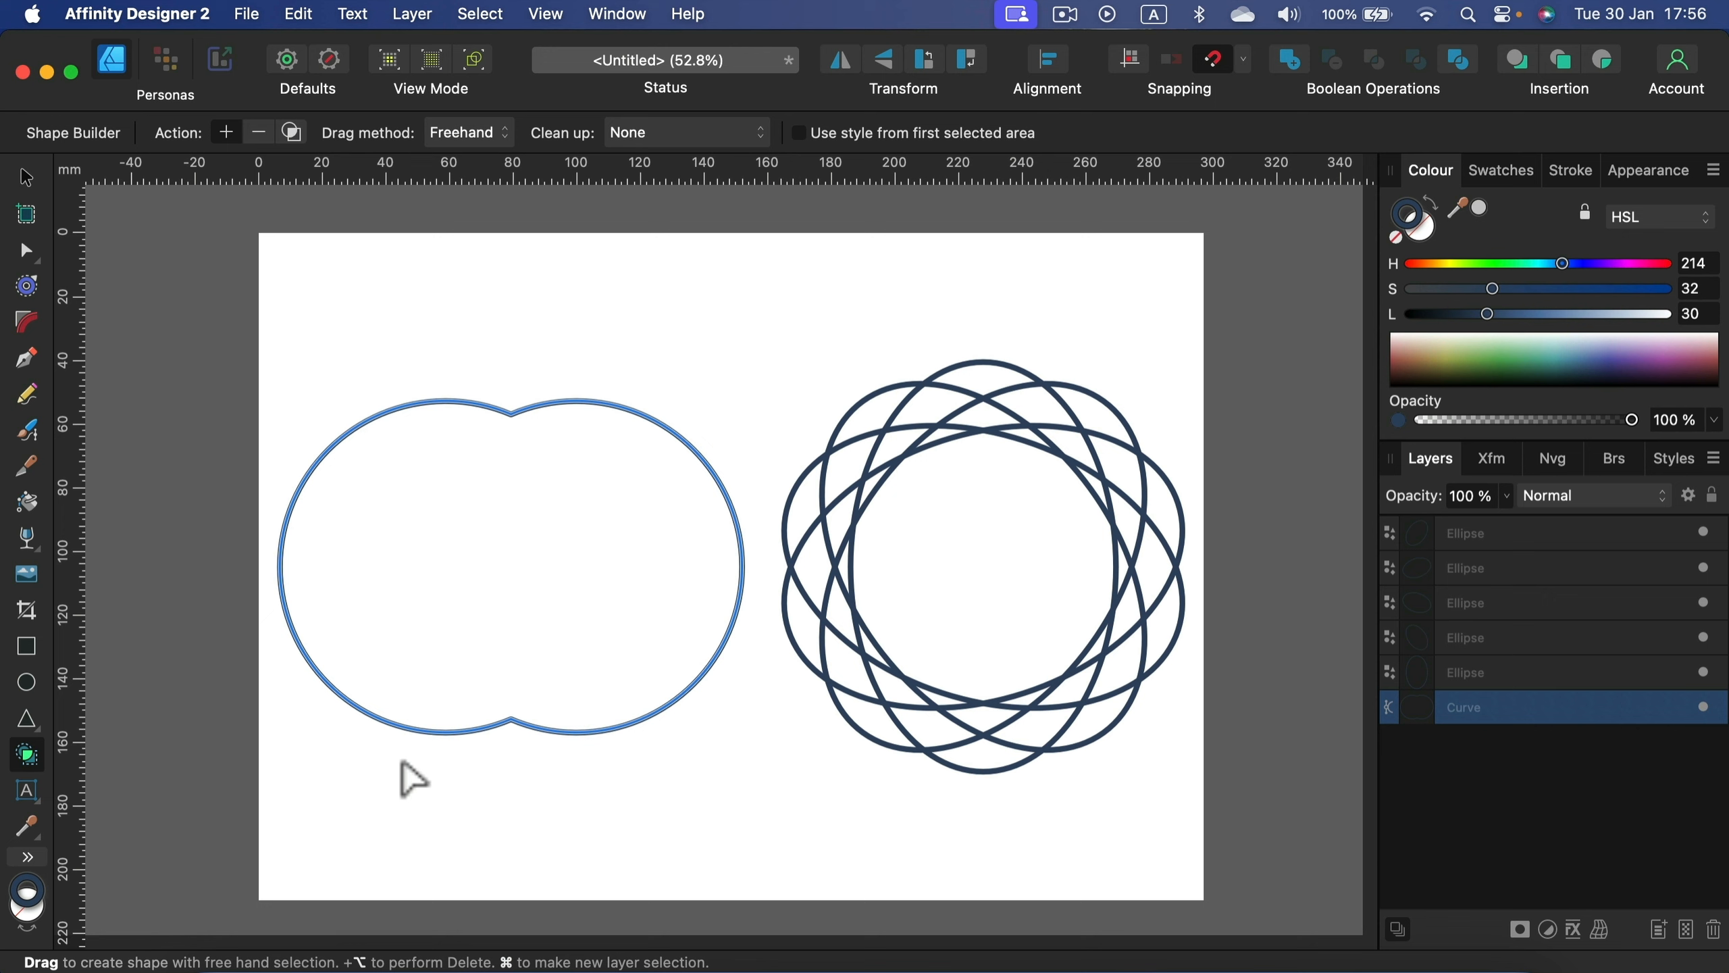
{"action": "key", "text": "super+z"}
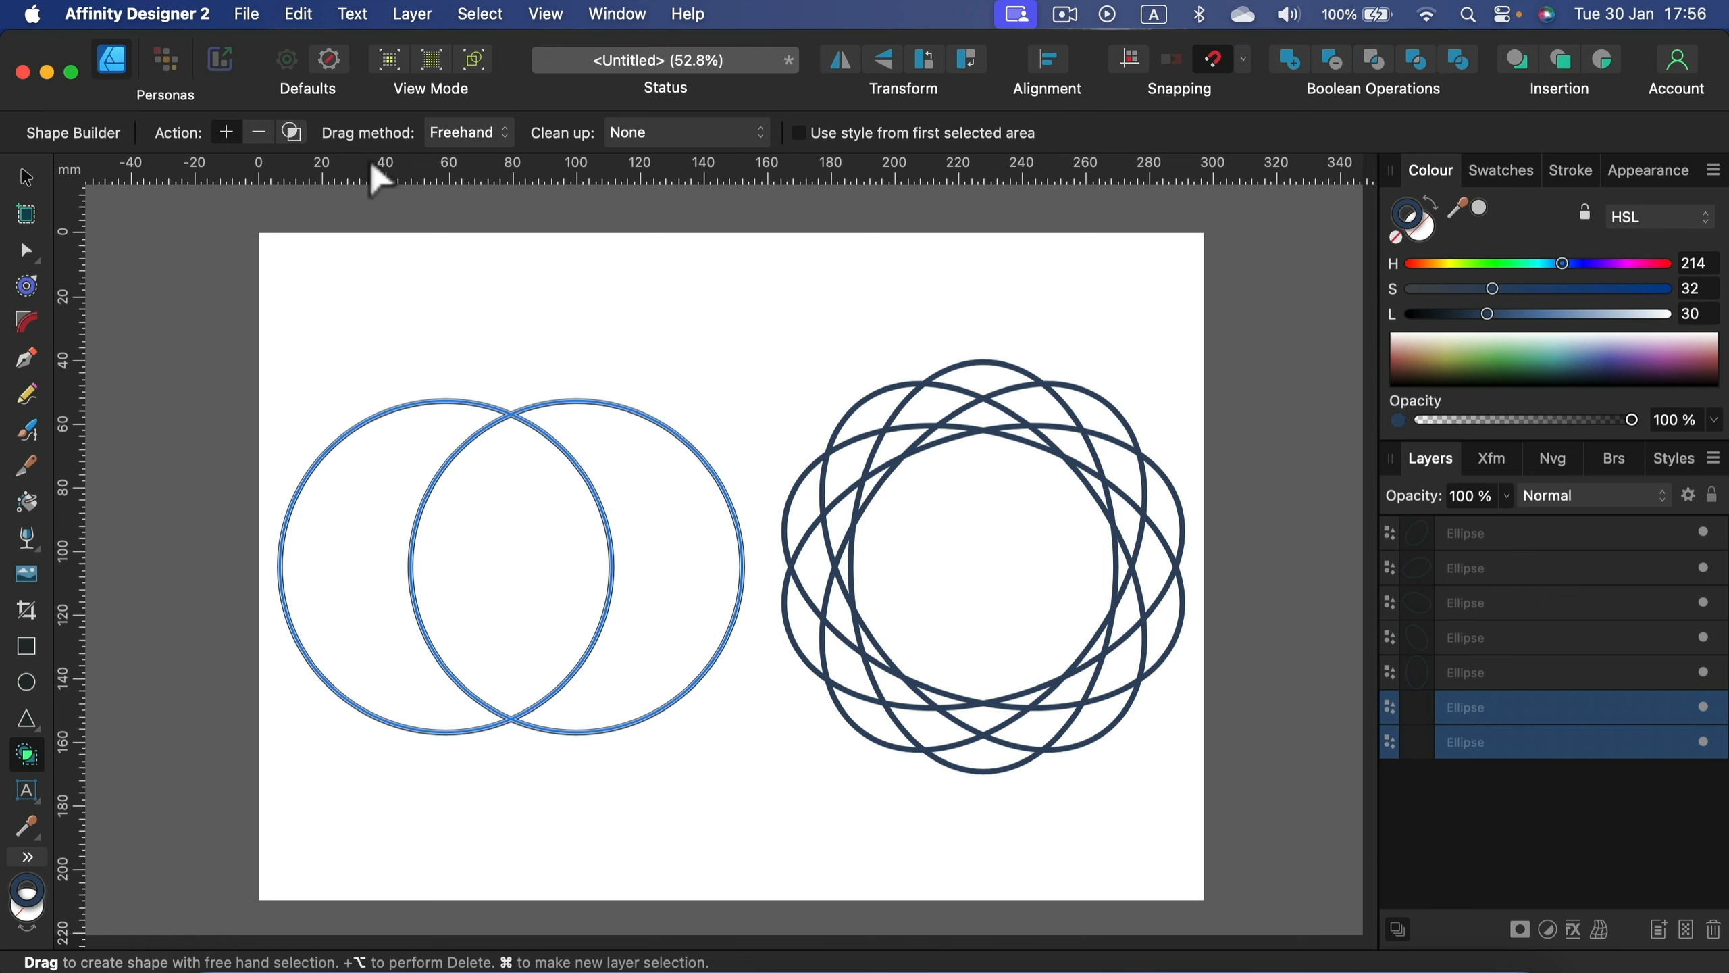
Step: Try removing the right circle's crescent and the central overlap with Shape Builder in subtract mode, undo the removal, and deselect the circles
{"action": "left_click", "coordinate": [258, 131]}
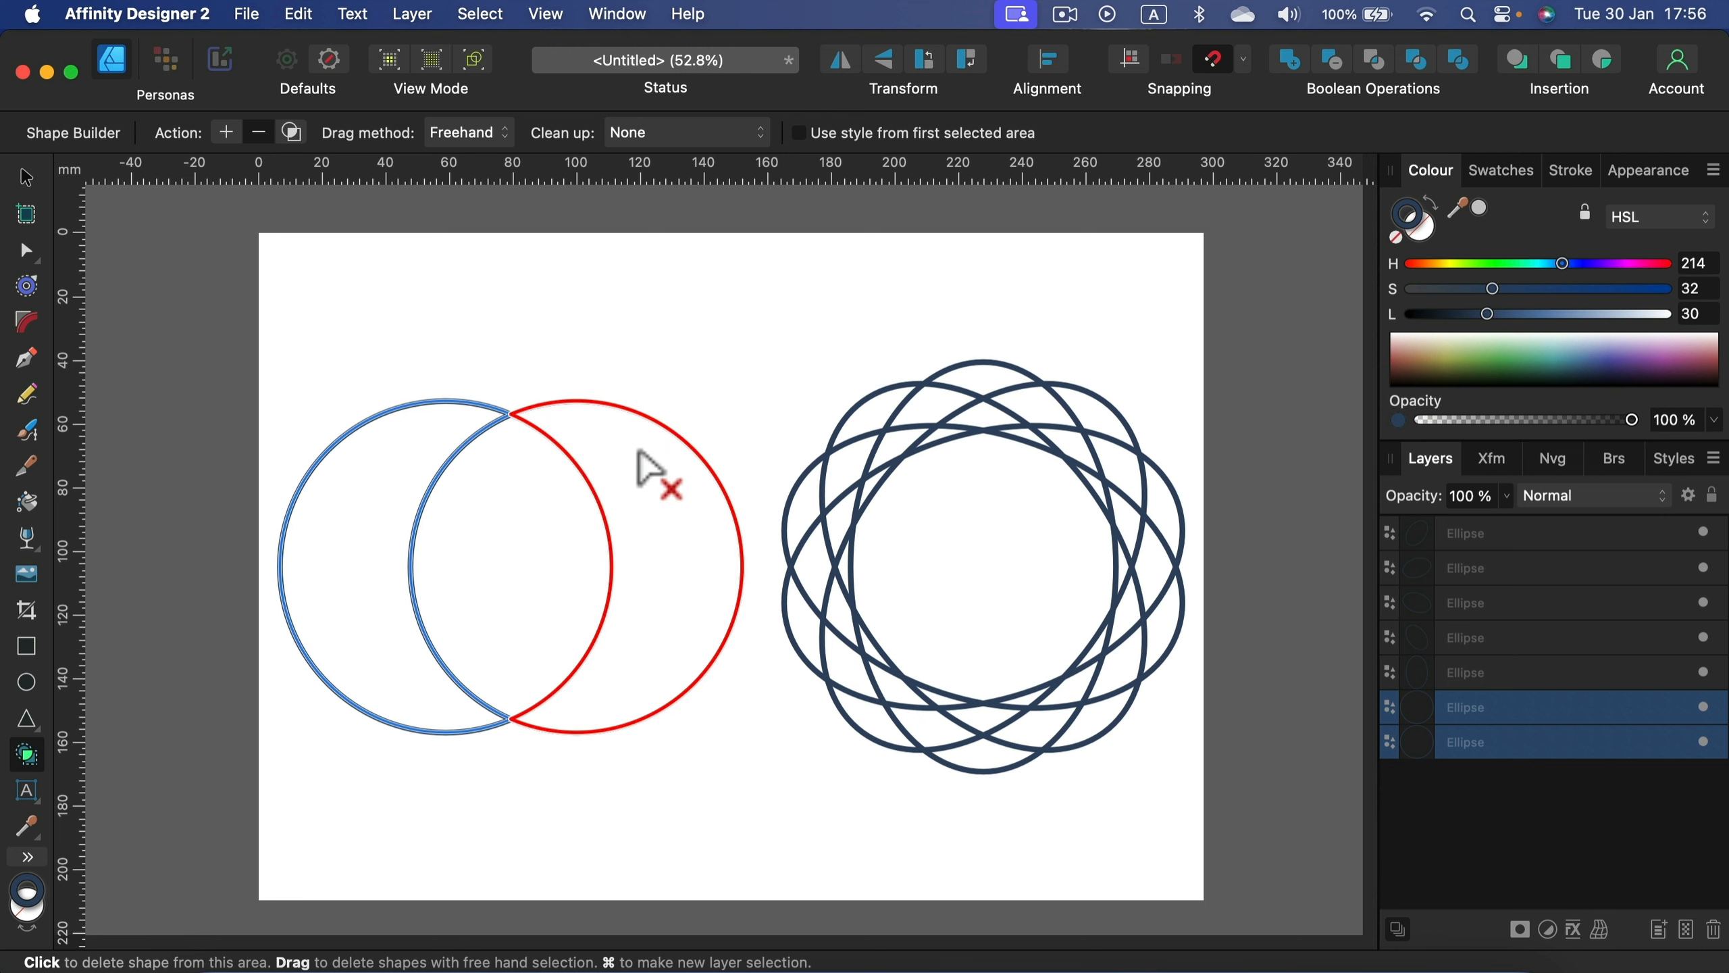
{"action": "left_click_drag", "start_coordinate": [633, 443], "coordinate": [532, 552]}
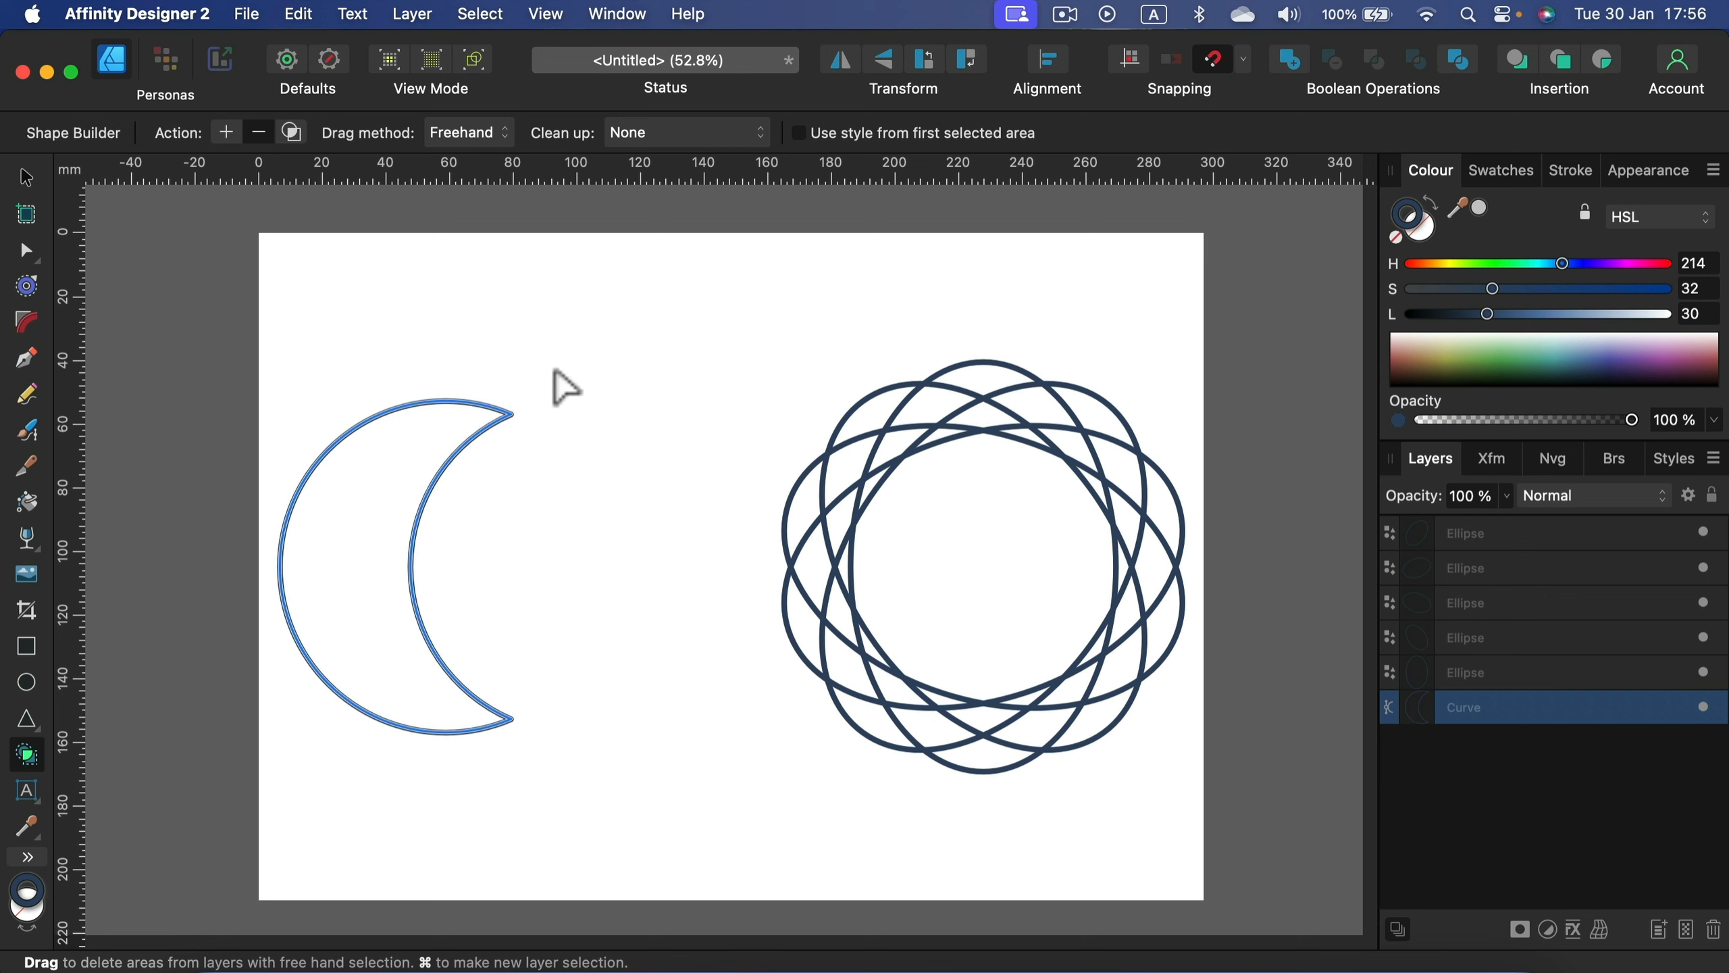
{"action": "key", "text": "super+z"}
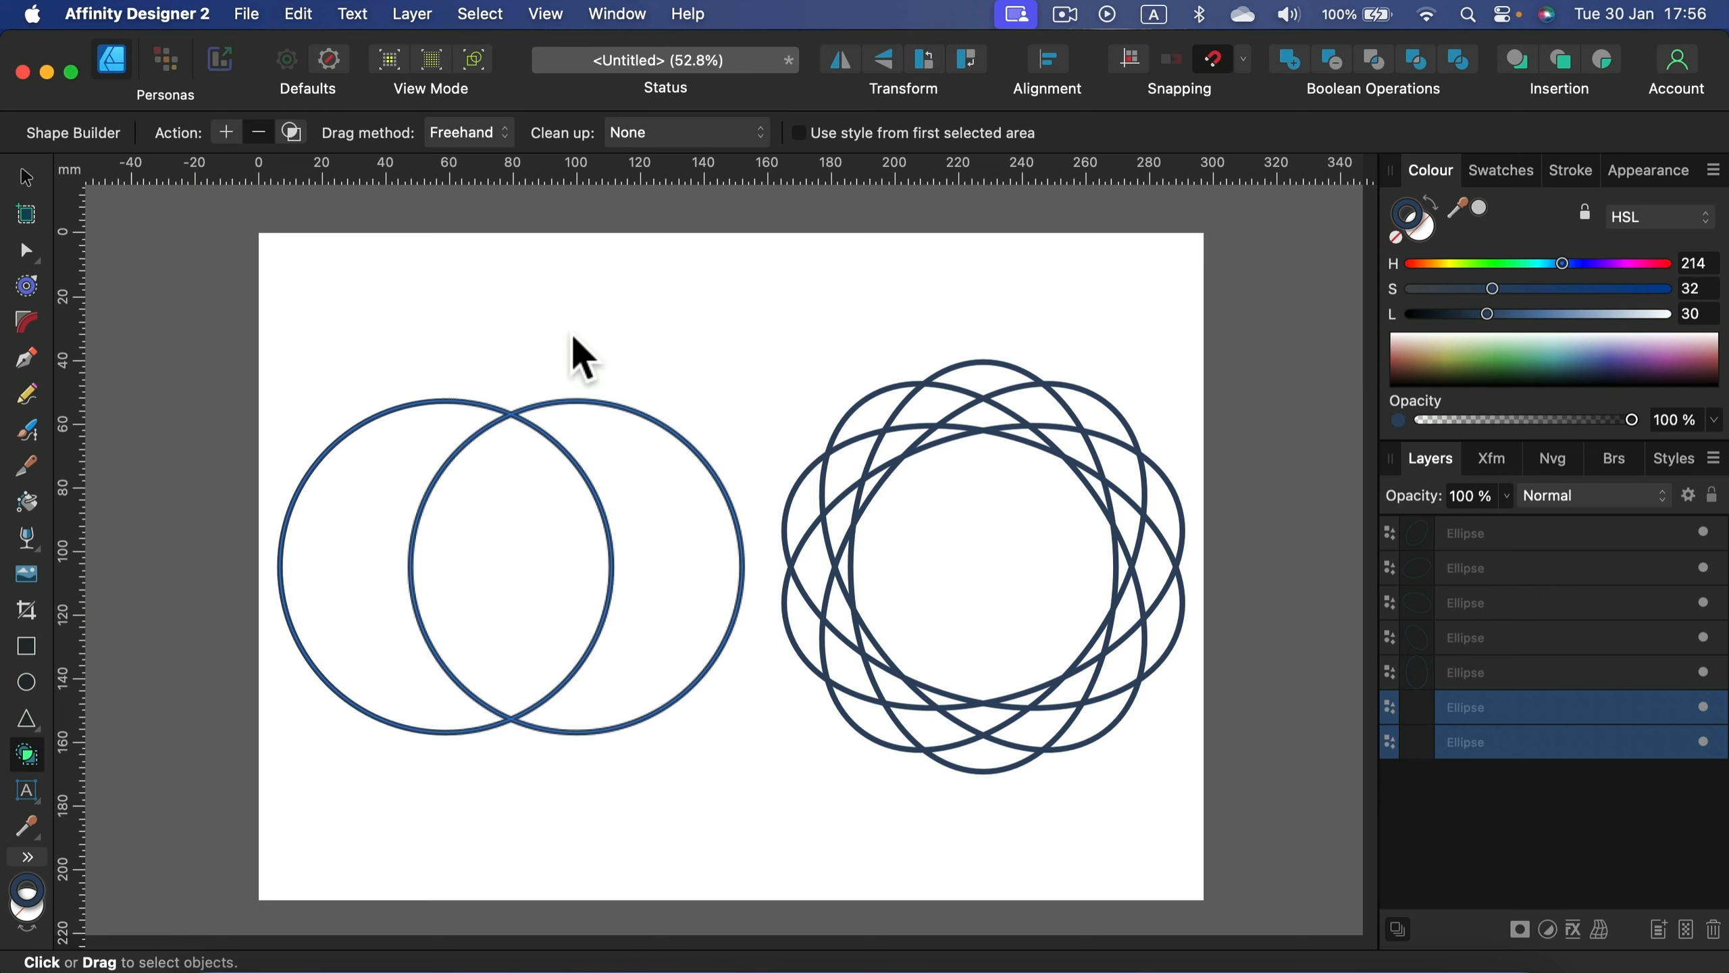
{"action": "left_click", "coordinate": [25, 176]}
{"action": "left_click", "coordinate": [742, 324]}
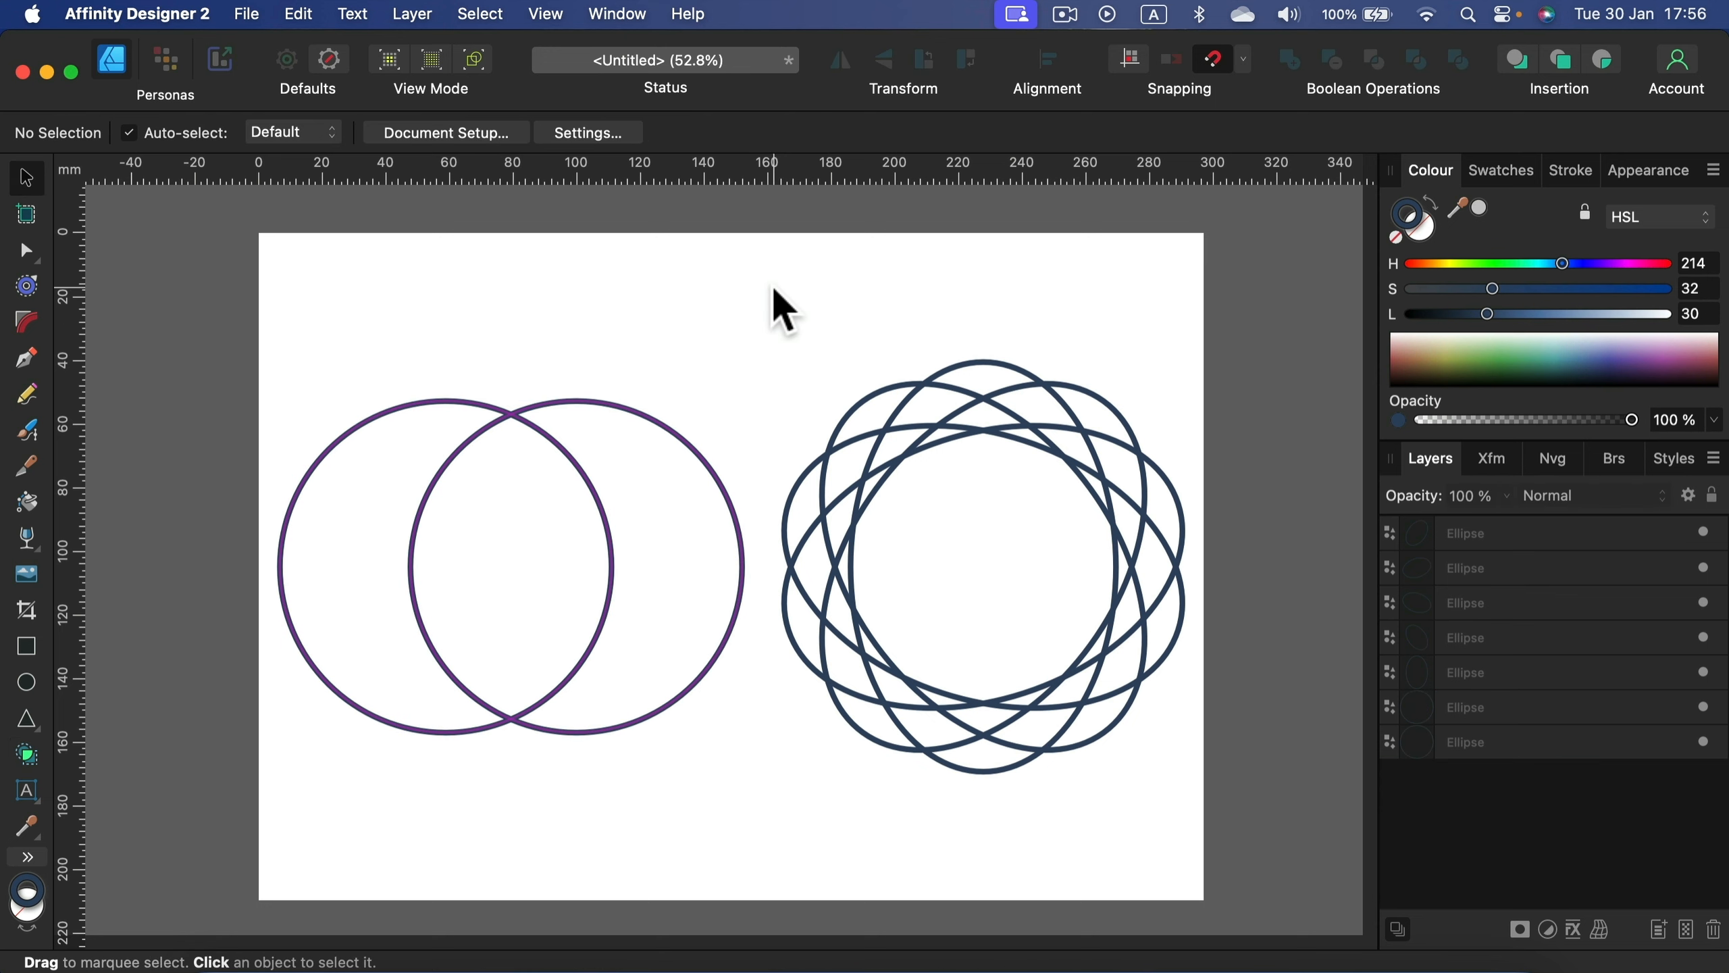
Step: Combine adjacent regions of the five overlapping ellipses into swirling crescent petals around the ring with Shape Builder in add mode
{"action": "left_click_drag", "start_coordinate": [768, 283], "coordinate": [1246, 775]}
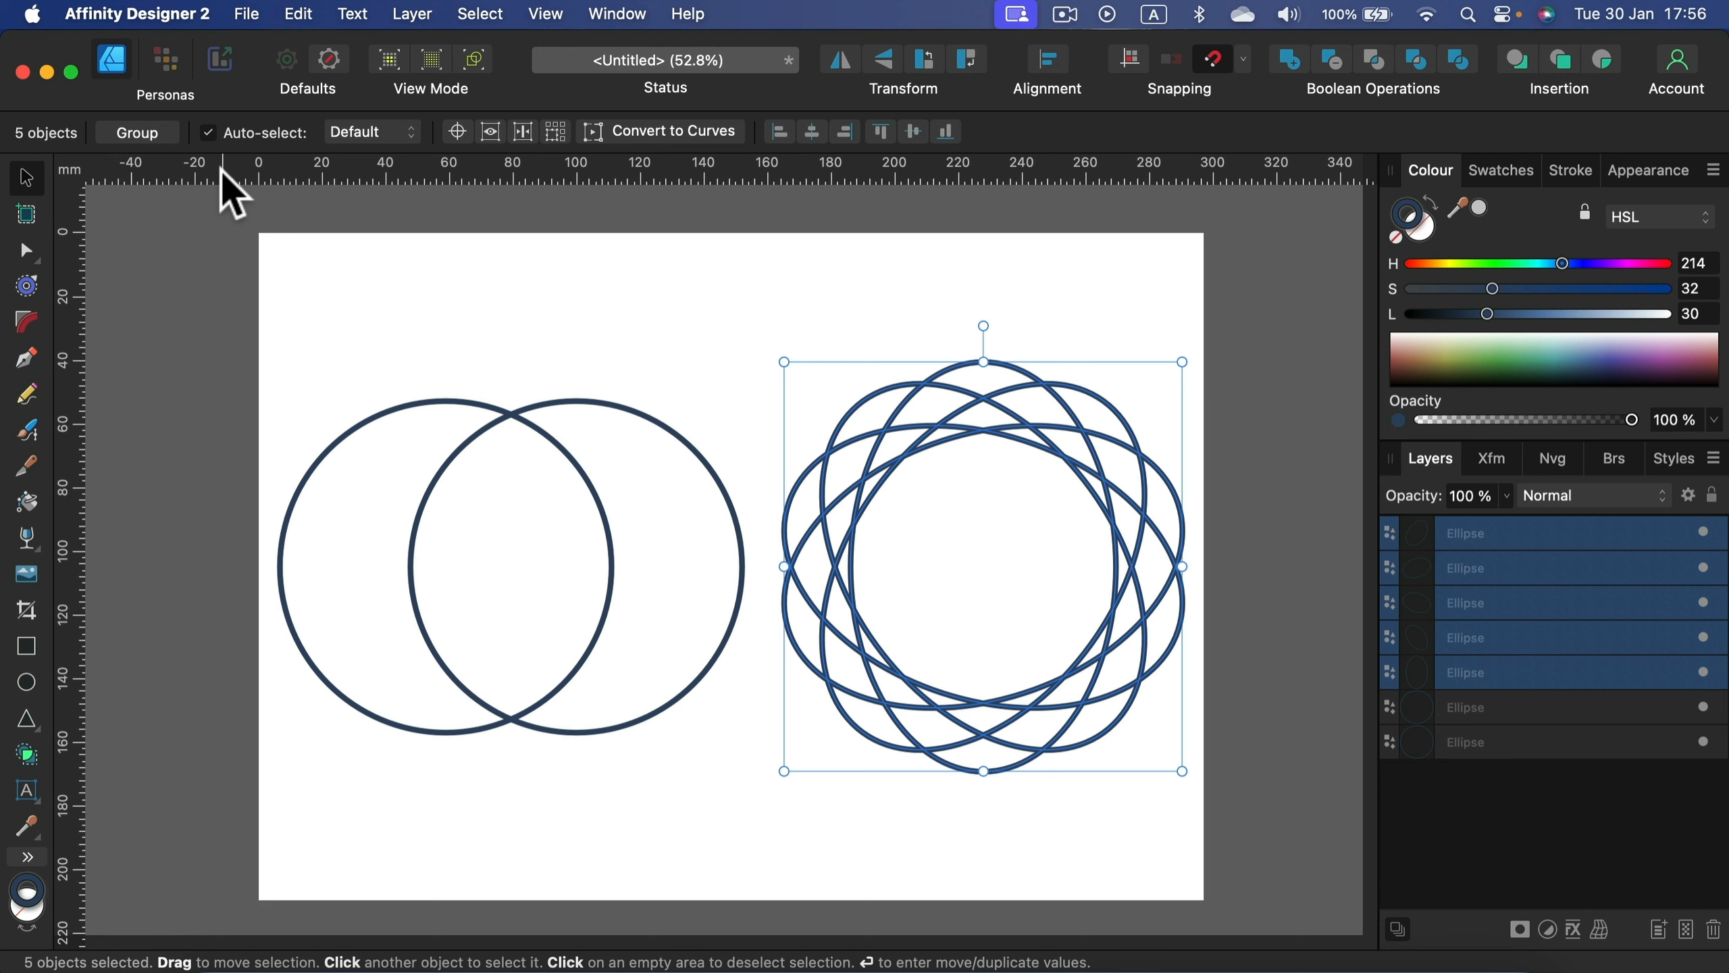
{"action": "left_click", "coordinate": [29, 754]}
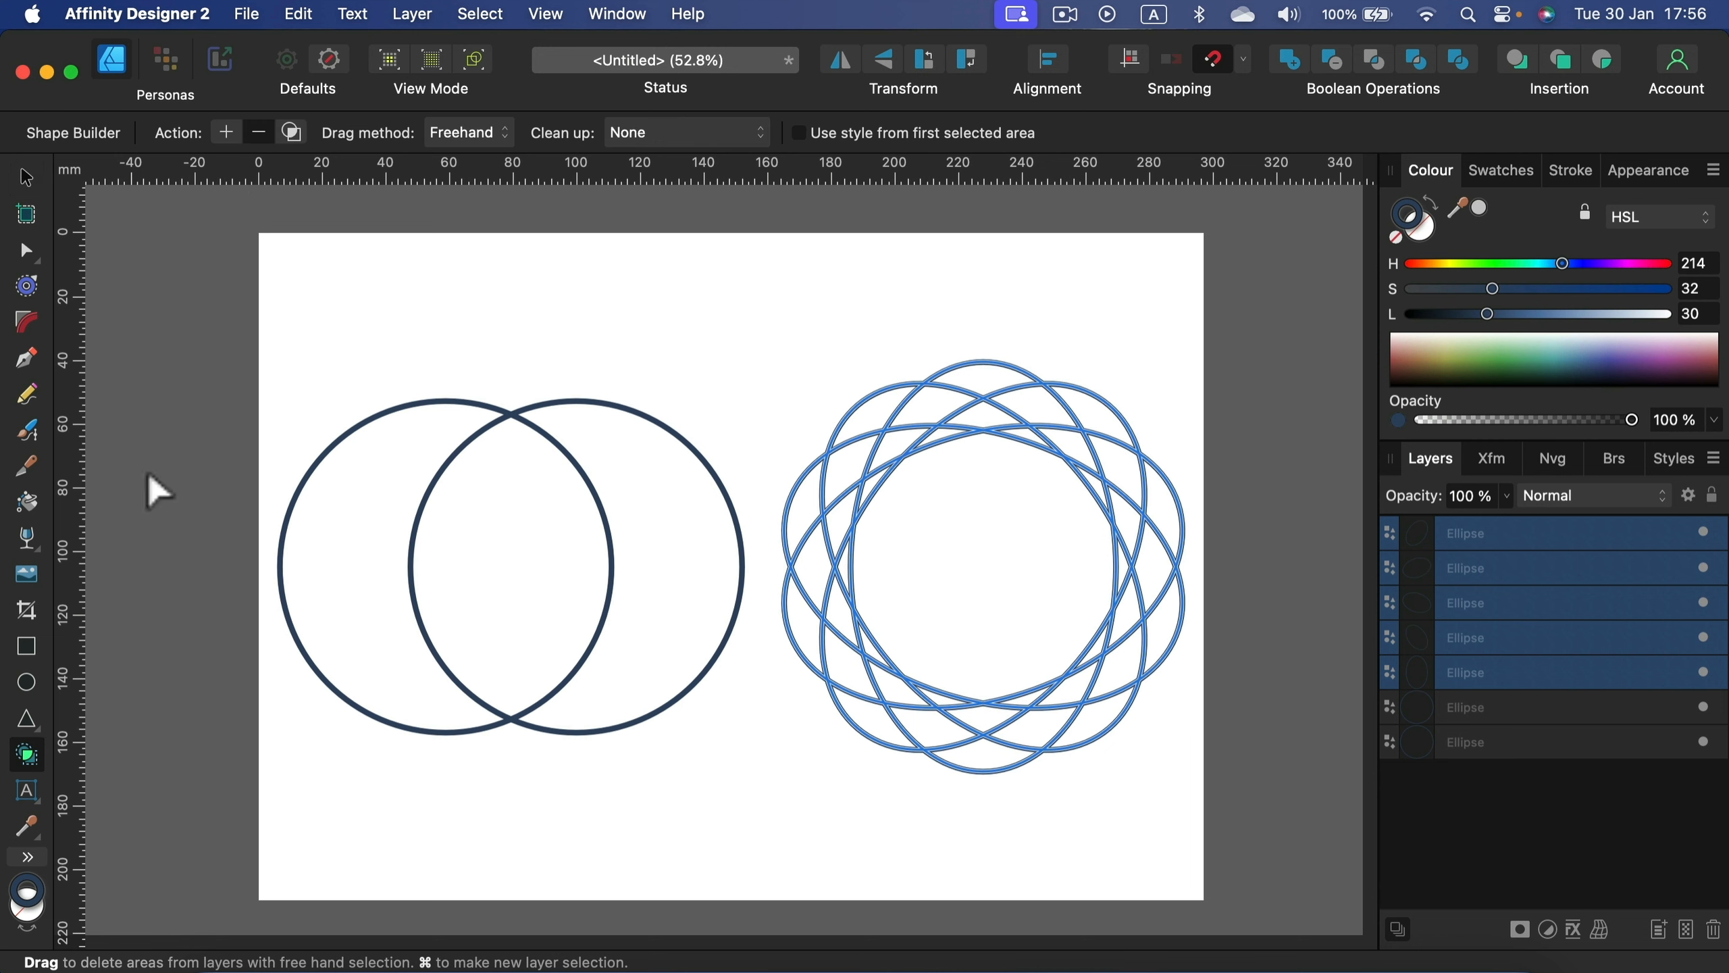
{"action": "left_click", "coordinate": [226, 127]}
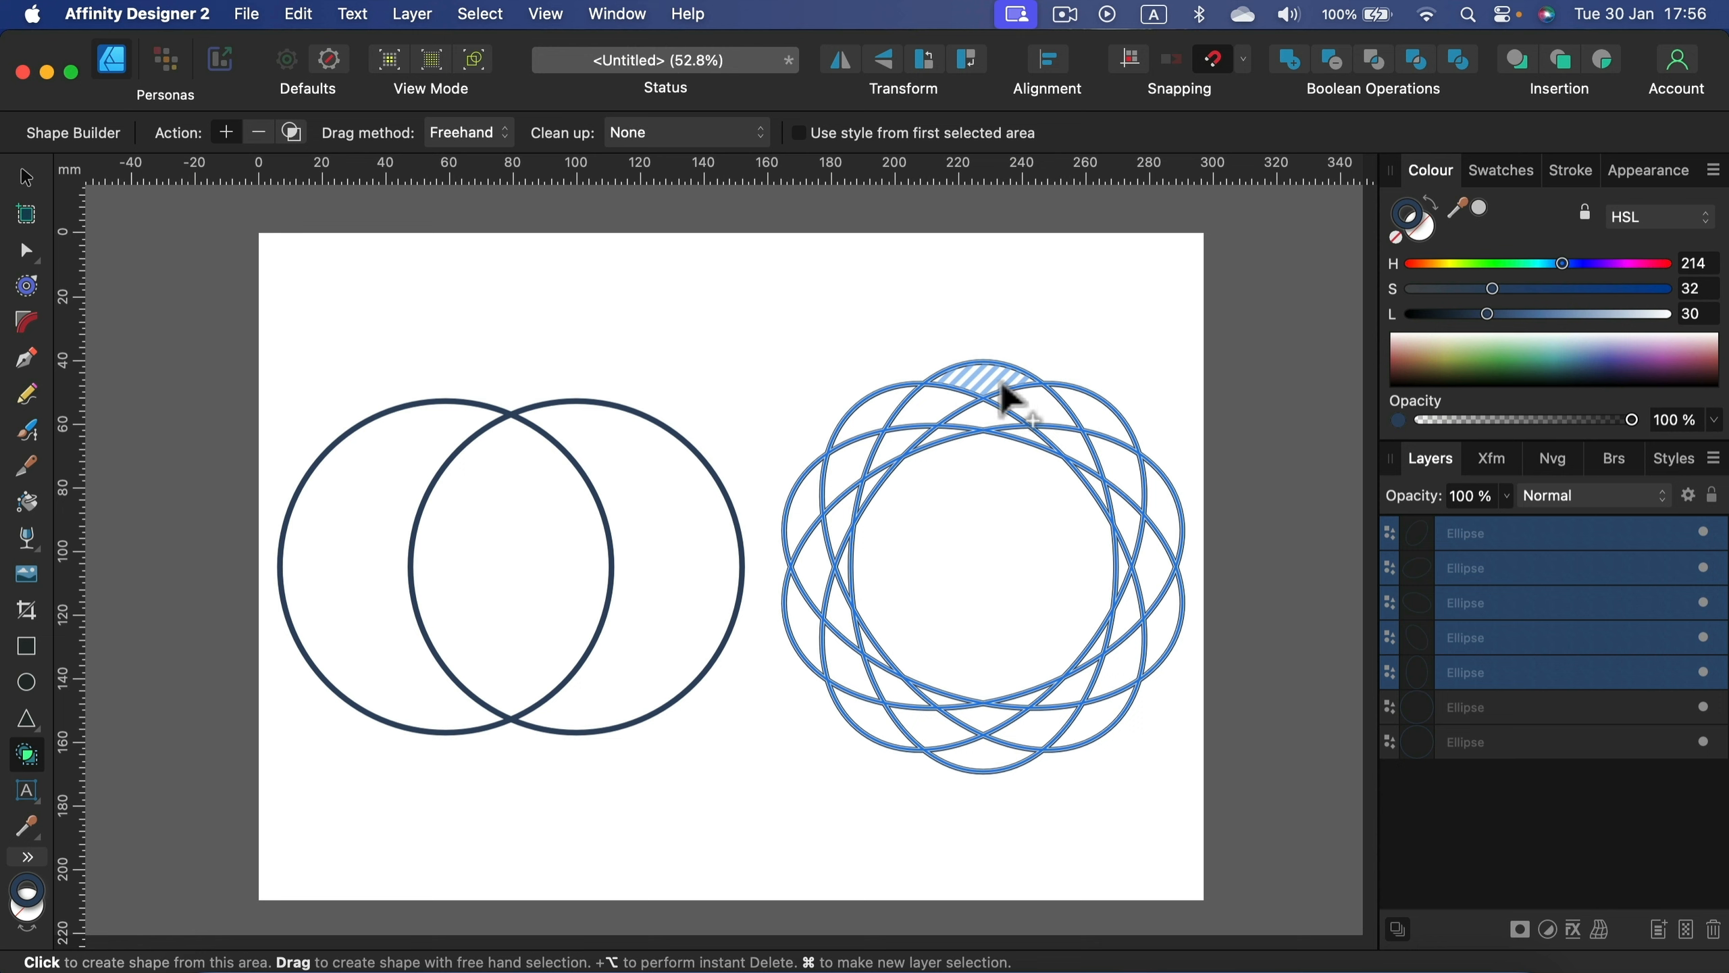
{"action": "mouse_move", "coordinate": [1003, 386]}
{"action": "left_mouse_down"}
{"action": "mouse_move", "coordinate": [1027, 390]}
{"action": "mouse_move", "coordinate": [1095, 486]}
{"action": "left_mouse_up"}
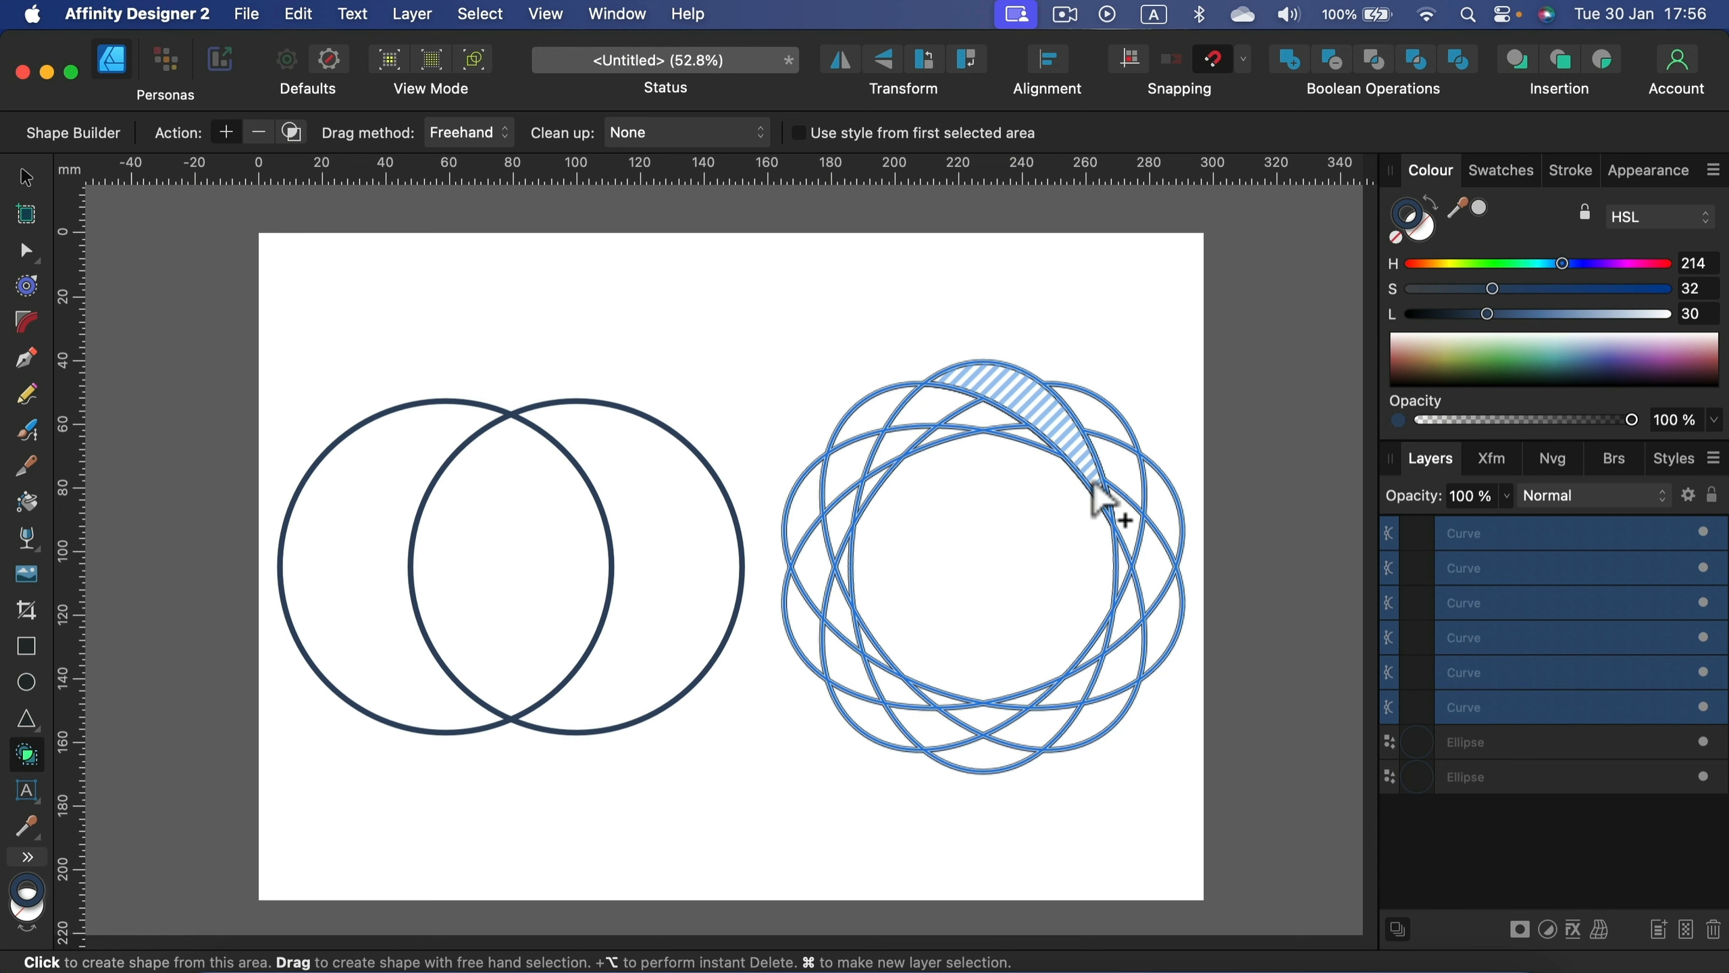
{"action": "mouse_move", "coordinate": [1114, 428]}
{"action": "left_mouse_down"}
{"action": "mouse_move", "coordinate": [1124, 557]}
{"action": "mouse_move", "coordinate": [1153, 522]}
{"action": "mouse_move", "coordinate": [1151, 553]}
{"action": "mouse_move", "coordinate": [1103, 641]}
{"action": "mouse_move", "coordinate": [1158, 639]}
{"action": "mouse_move", "coordinate": [1042, 692]}
{"action": "mouse_move", "coordinate": [1058, 727]}
{"action": "mouse_move", "coordinate": [957, 703]}
{"action": "mouse_move", "coordinate": [951, 747]}
{"action": "left_mouse_up"}
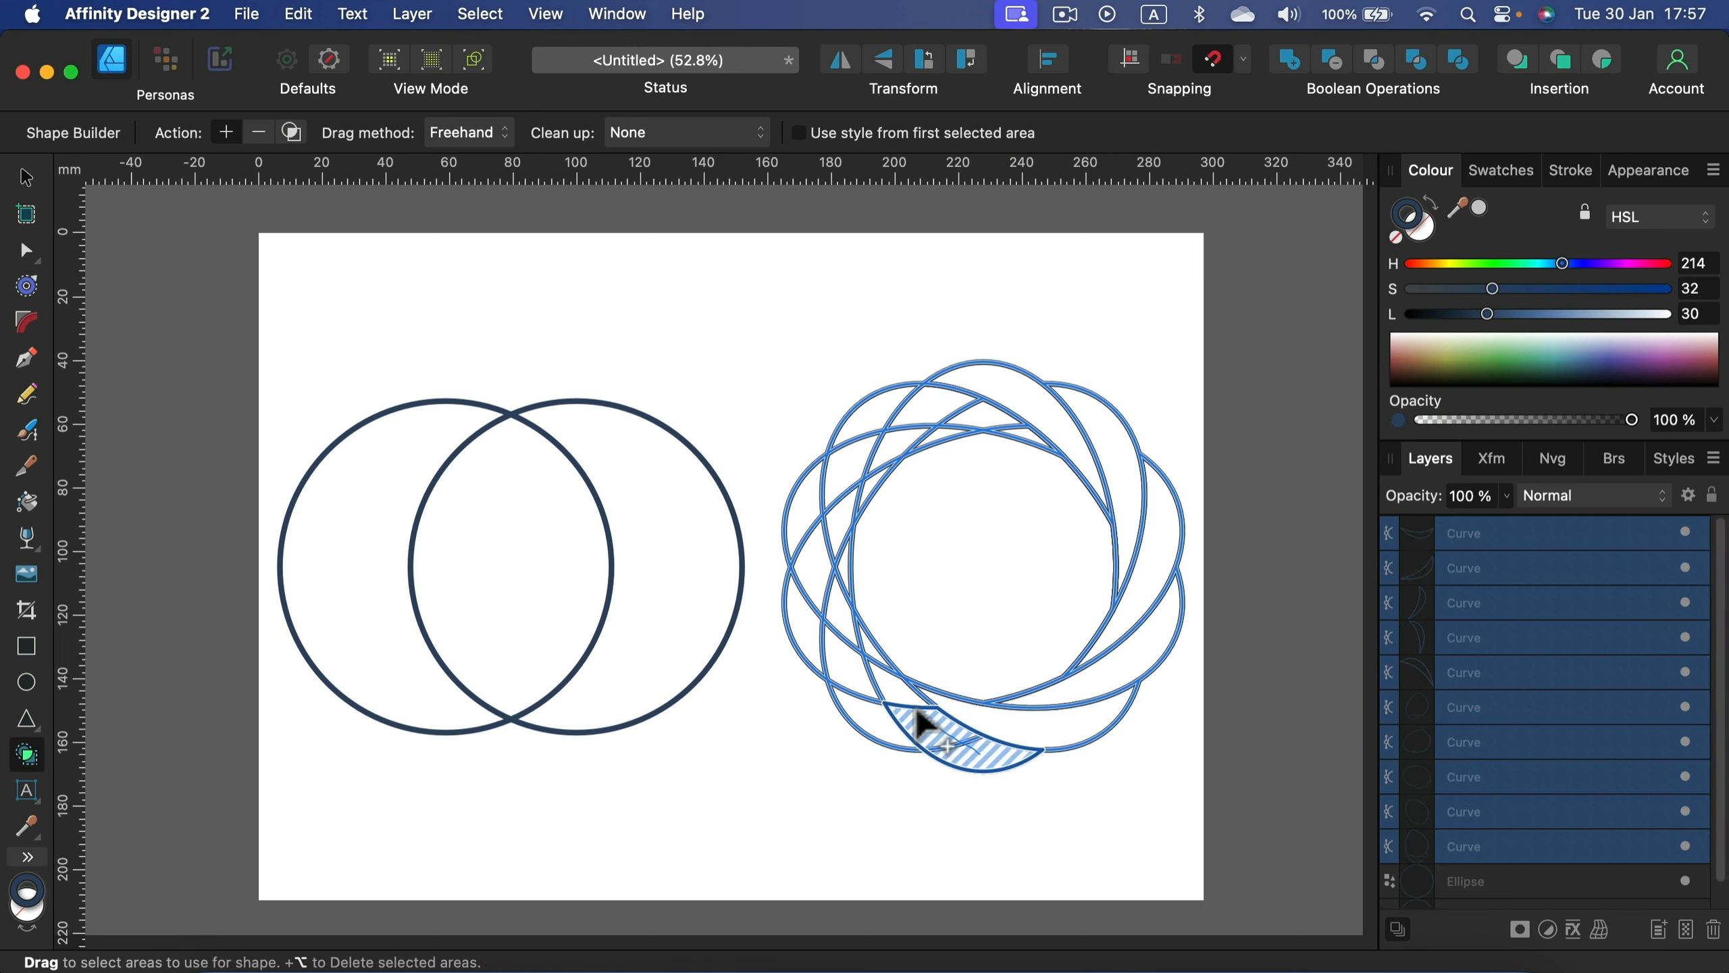
{"action": "mouse_move", "coordinate": [878, 669]}
{"action": "left_mouse_down"}
{"action": "mouse_move", "coordinate": [853, 717]}
{"action": "mouse_move", "coordinate": [840, 660]}
{"action": "left_mouse_up"}
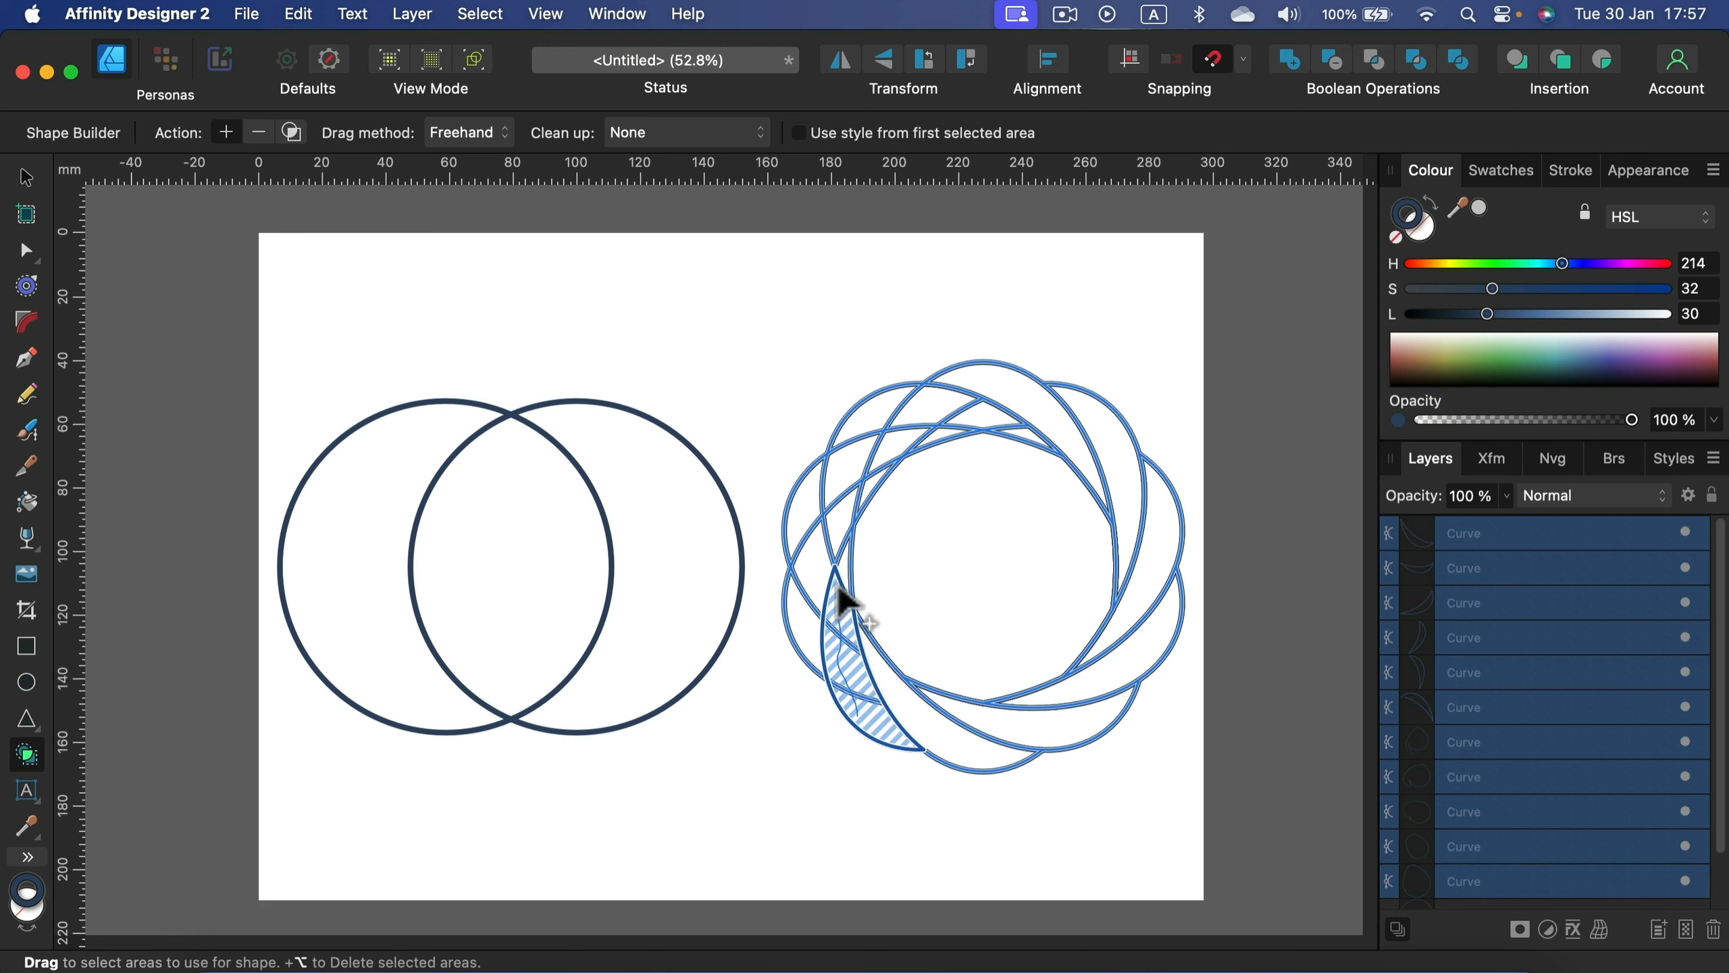
{"action": "left_click_drag", "start_coordinate": [839, 587], "coordinate": [834, 618]}
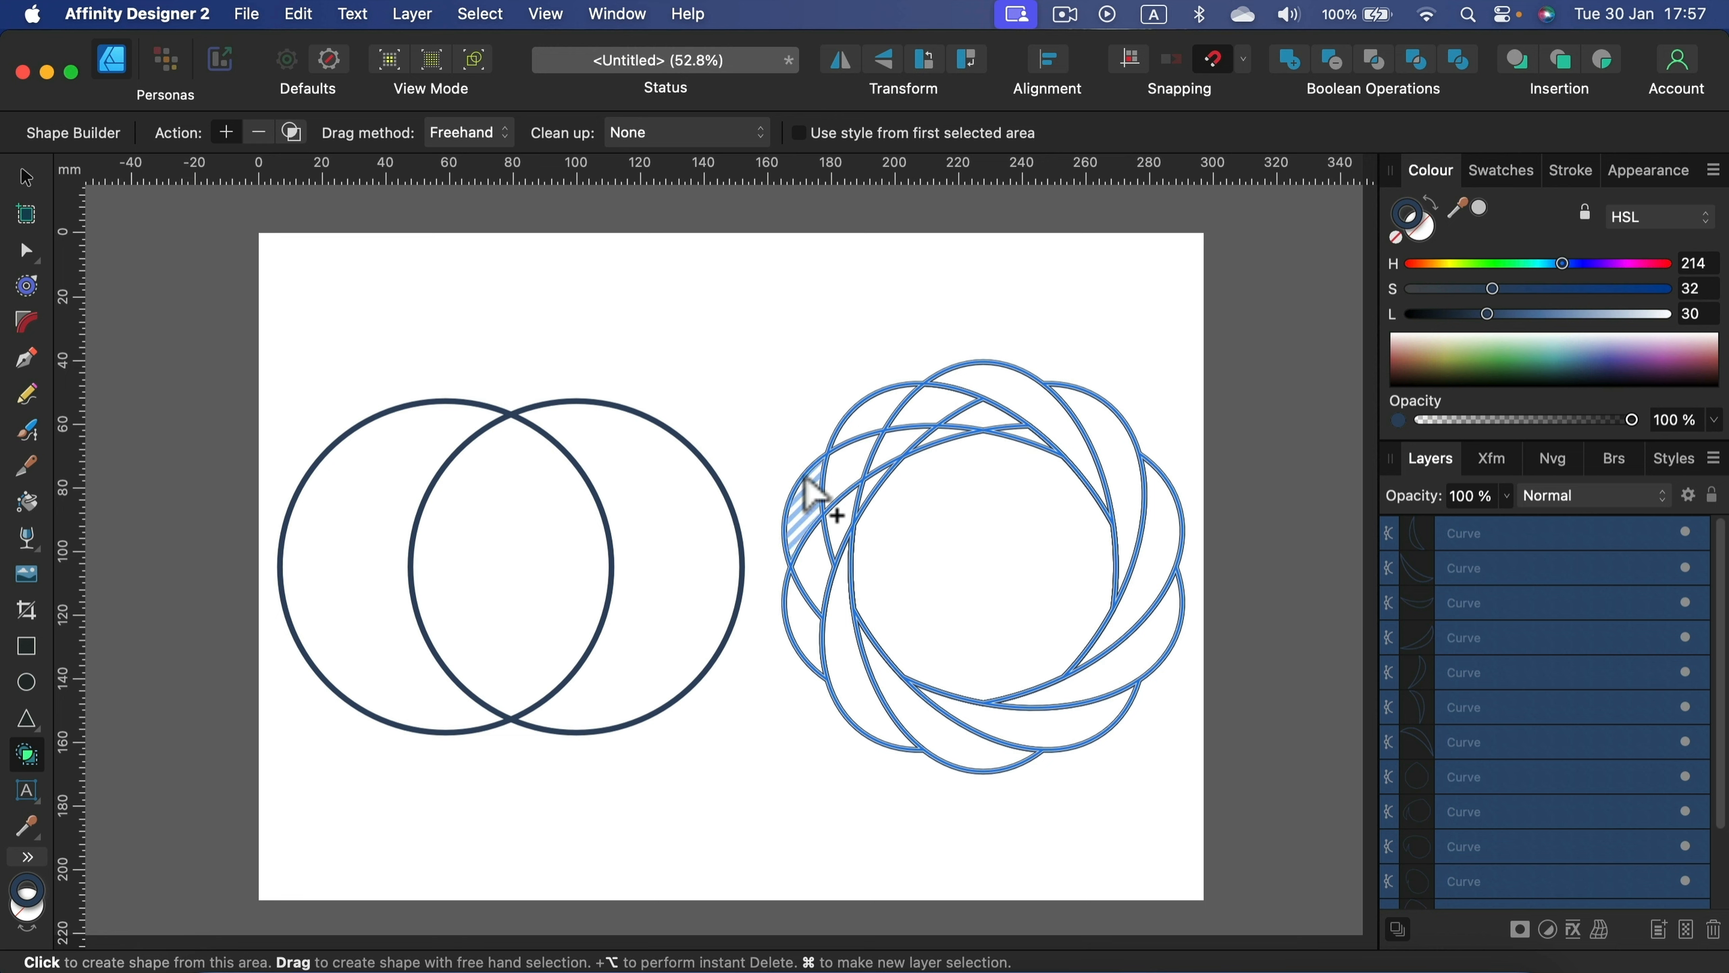
{"action": "mouse_move", "coordinate": [802, 630]}
{"action": "left_mouse_down"}
{"action": "mouse_move", "coordinate": [873, 485]}
{"action": "mouse_move", "coordinate": [930, 436]}
{"action": "mouse_move", "coordinate": [903, 402]}
{"action": "mouse_move", "coordinate": [1018, 452]}
{"action": "left_mouse_up"}
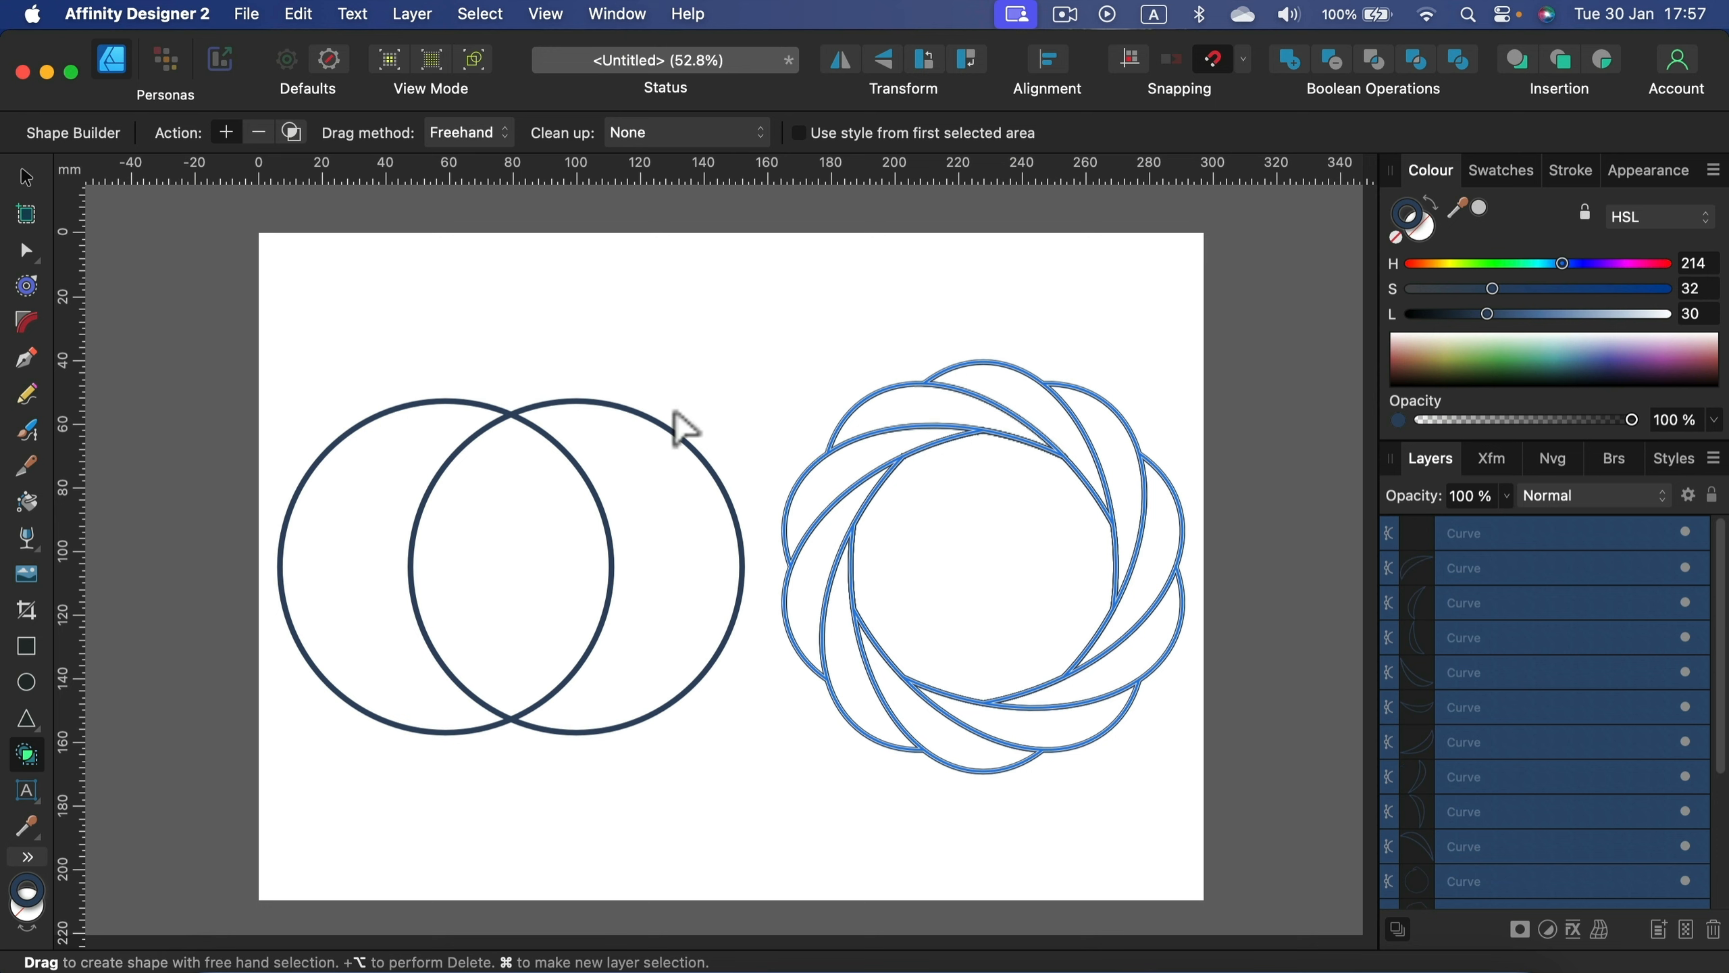
{"action": "left_click", "coordinate": [26, 177]}
{"action": "left_click", "coordinate": [773, 316]}
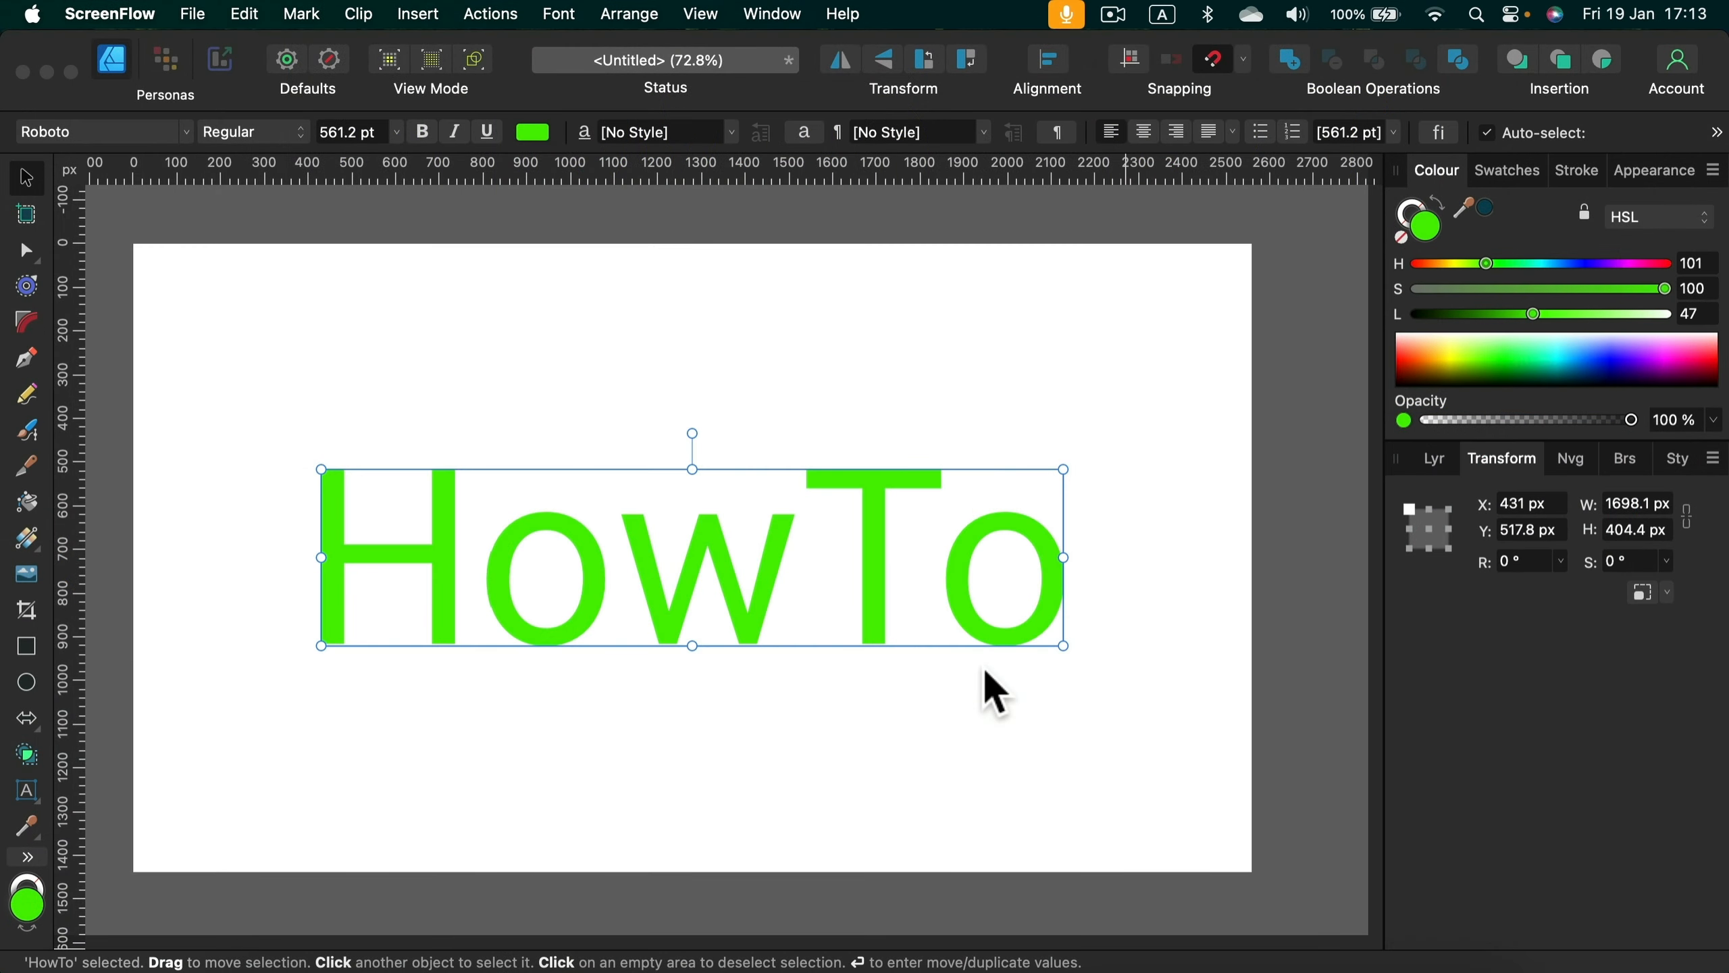
Step: Apply an Arc - Horizontal warp to the green HowTo text
{"action": "left_click", "coordinate": [1116, 281]}
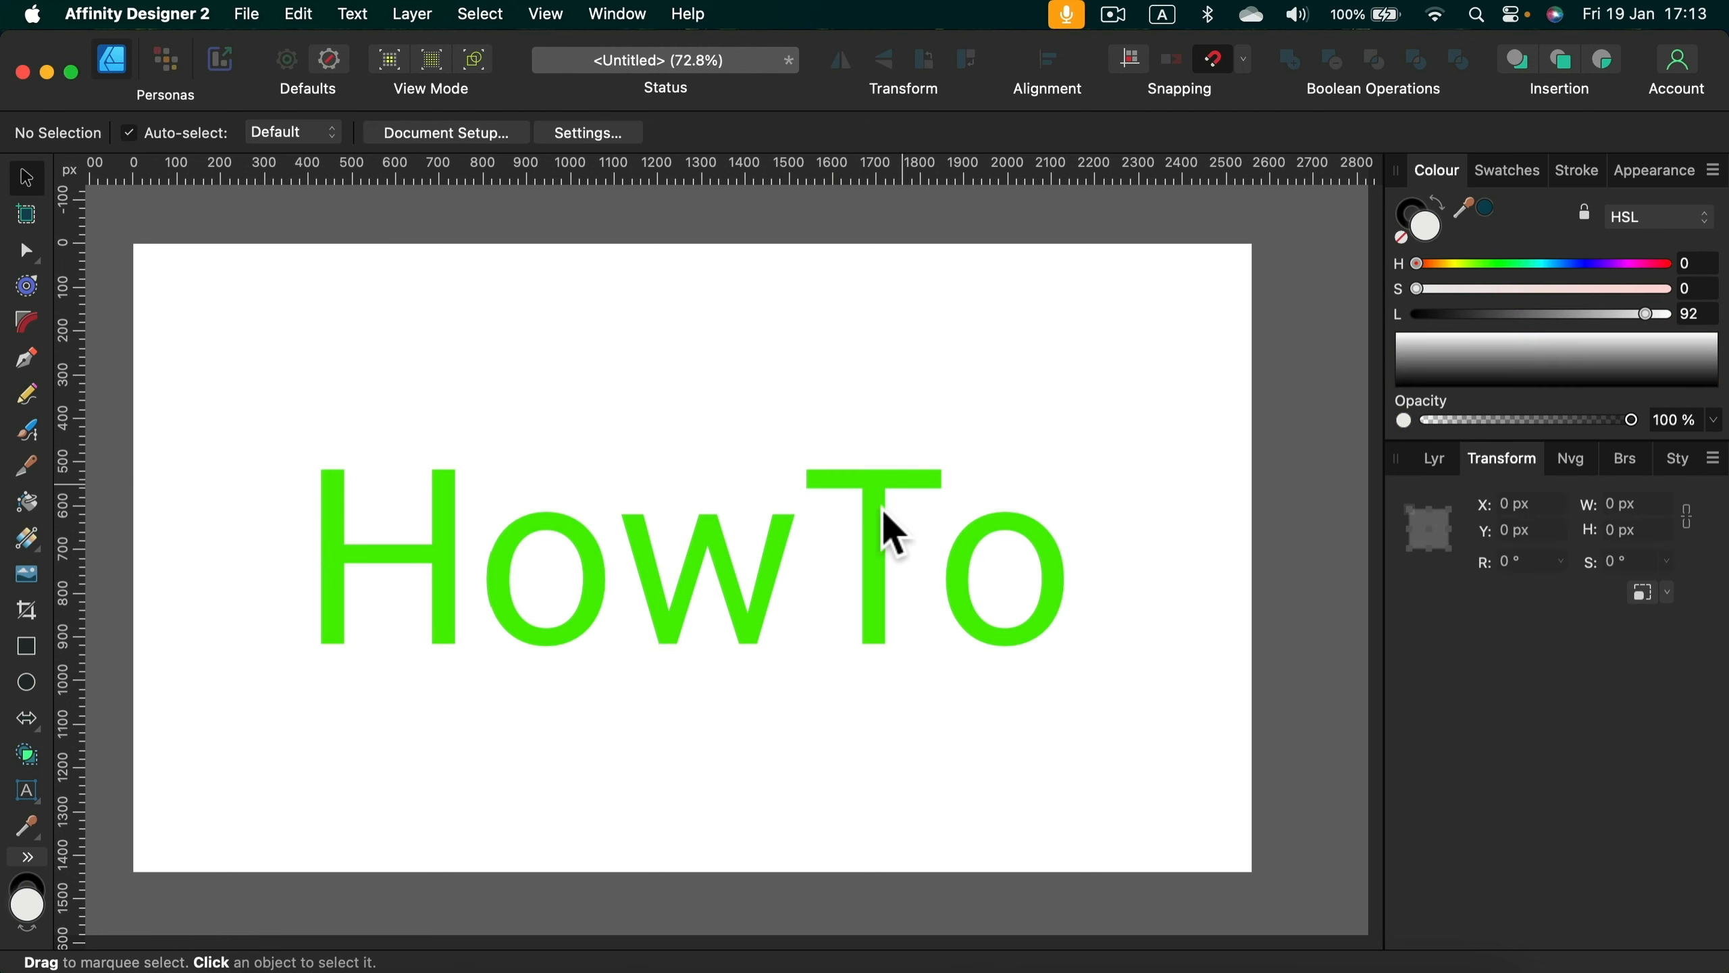
{"action": "left_click", "coordinate": [873, 527]}
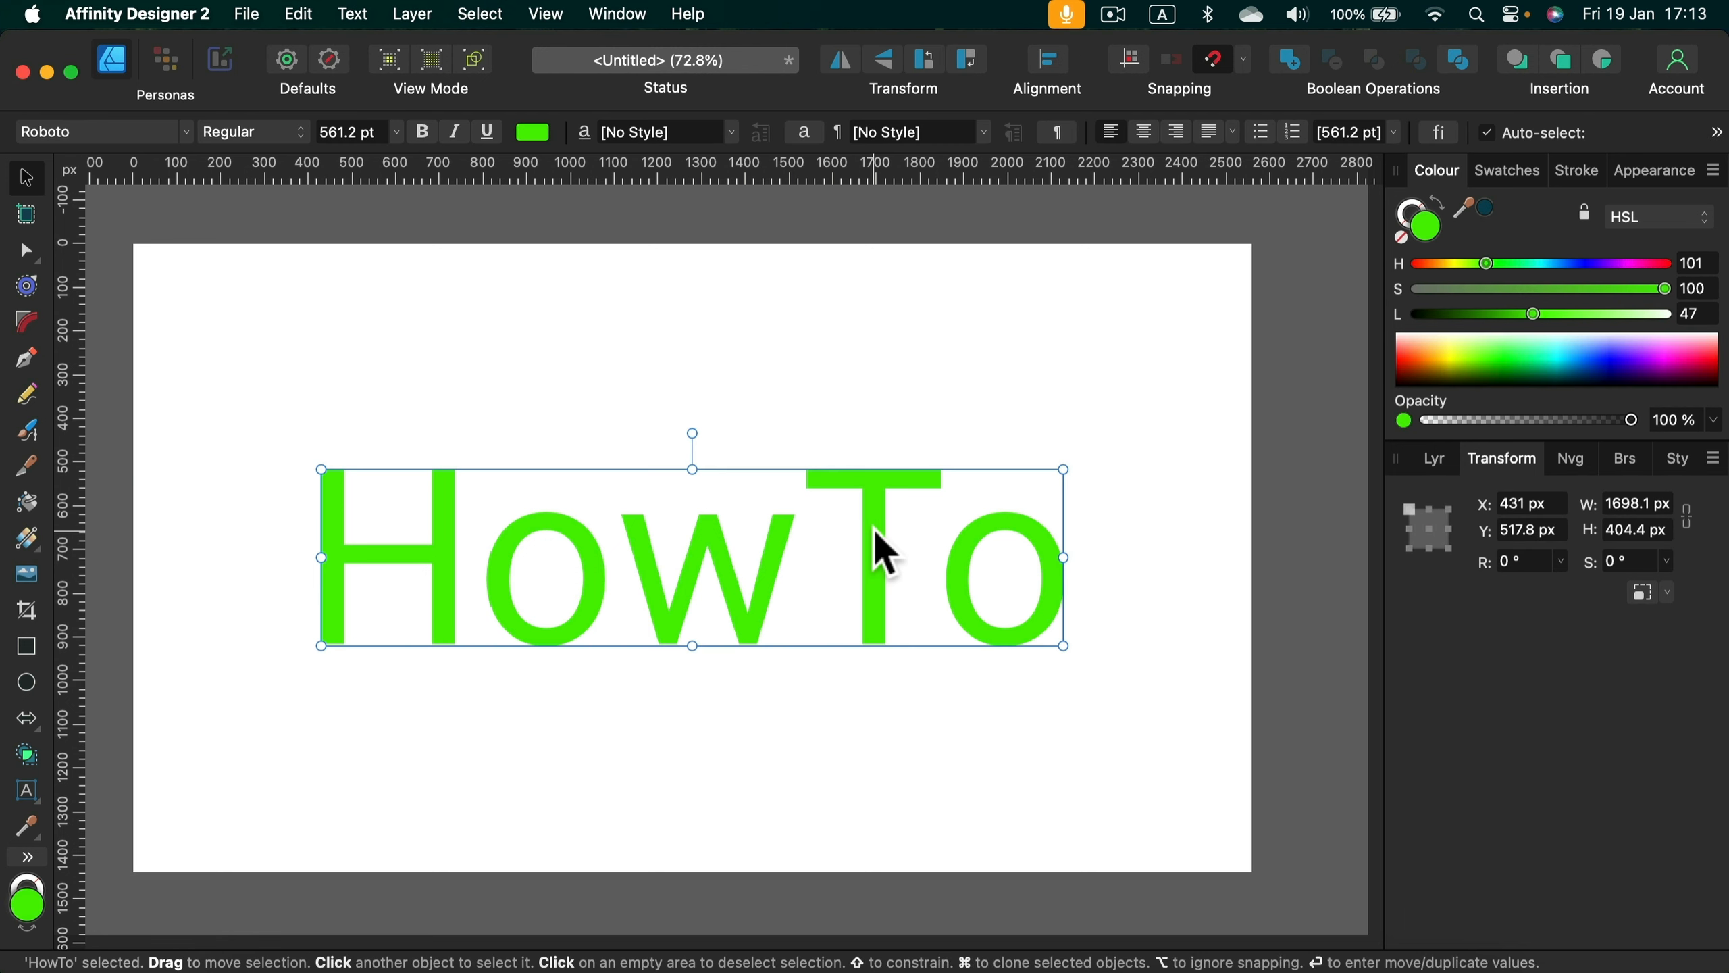
{"action": "left_click", "coordinate": [1433, 458]}
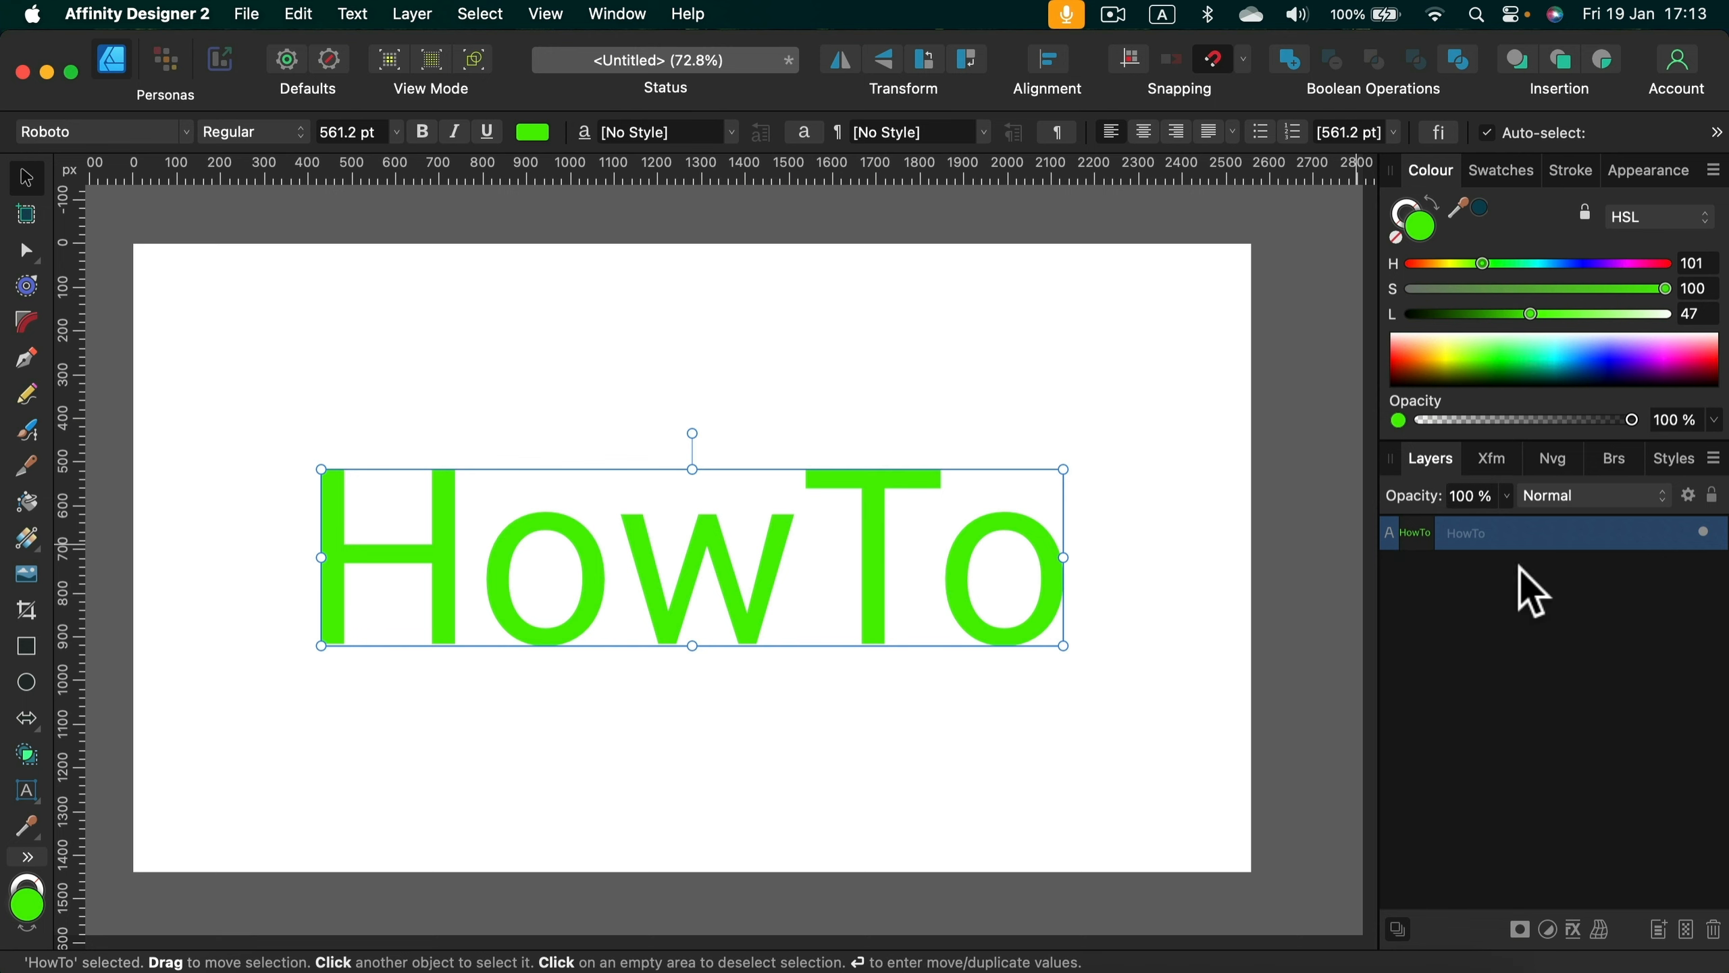
{"action": "left_click", "coordinate": [1600, 929]}
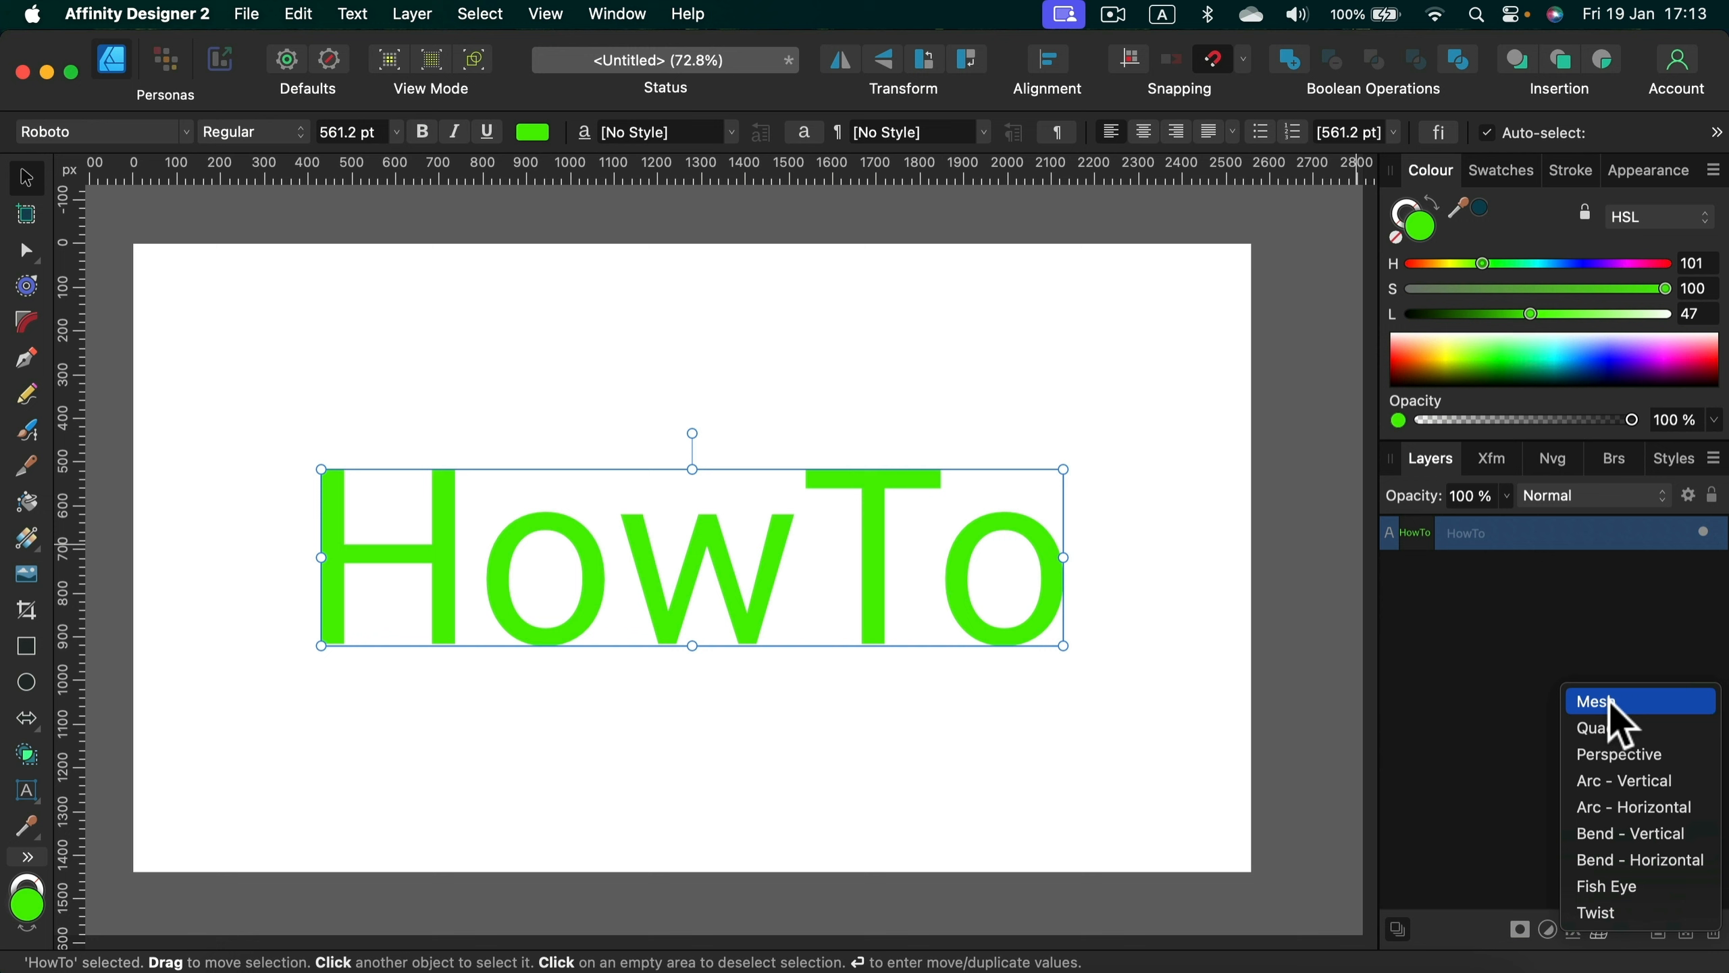
{"action": "left_click", "coordinate": [1631, 806]}
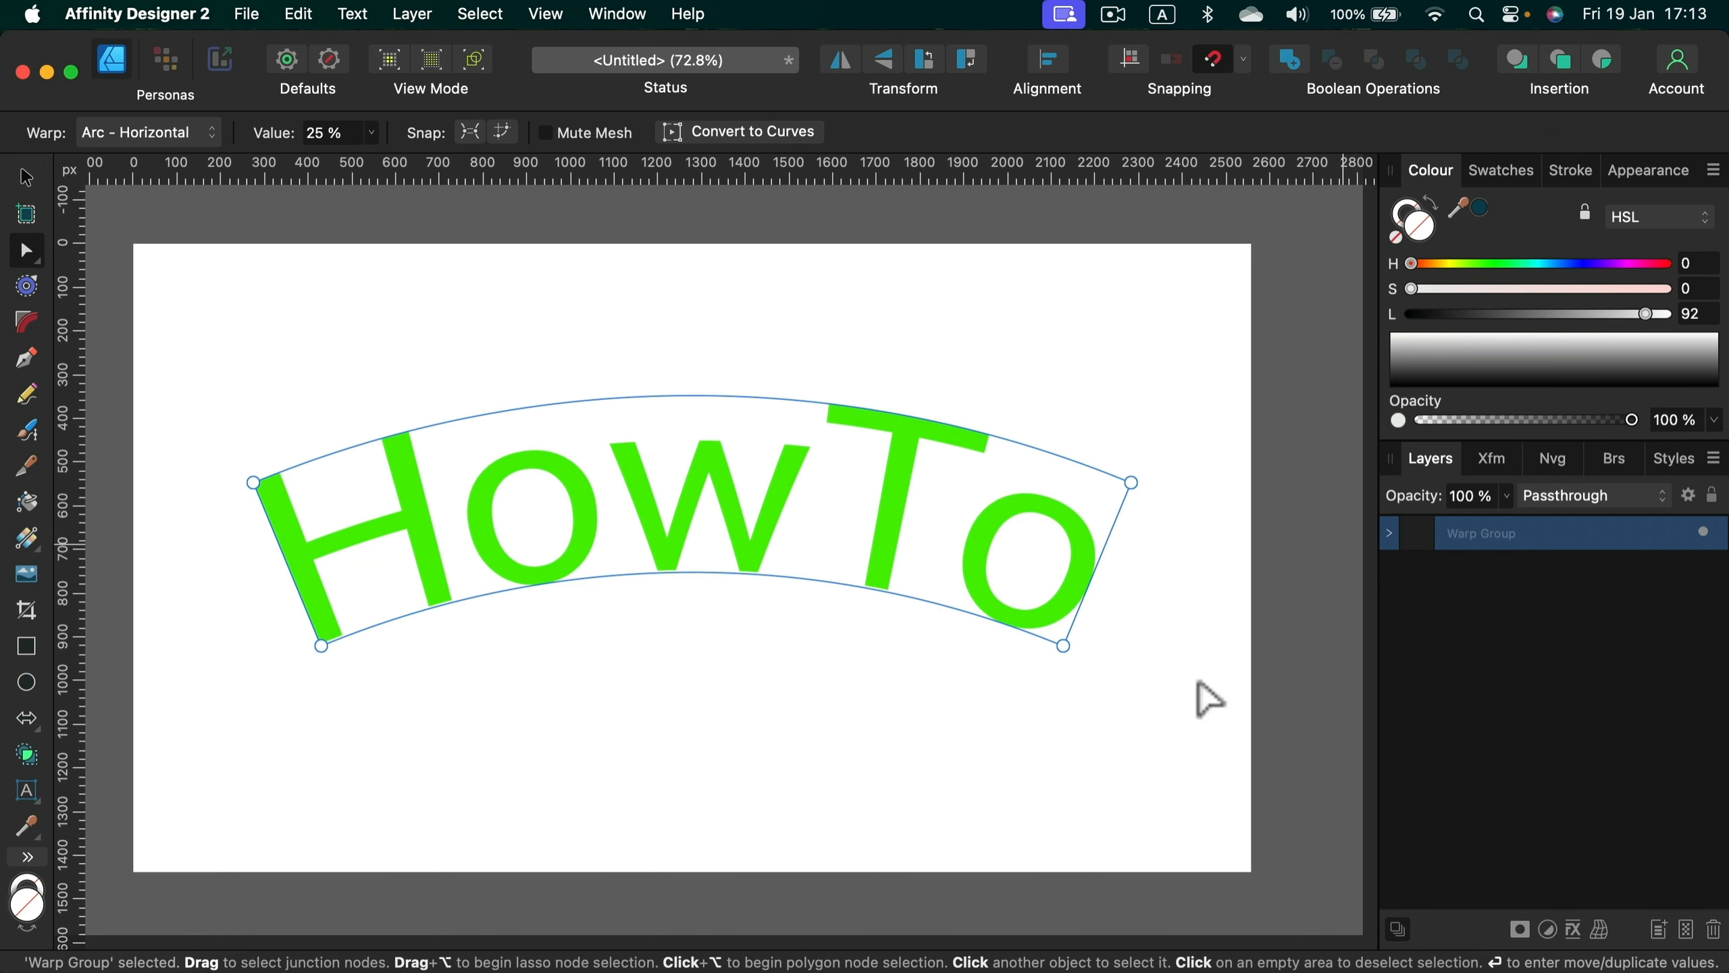
Step: Set the HowTo text's horizontal arc warp value to 20 % and deselect it
{"action": "left_click", "coordinate": [372, 134]}
{"action": "mouse_move", "coordinate": [366, 154]}
{"action": "left_mouse_down"}
{"action": "mouse_move", "coordinate": [269, 155]}
{"action": "mouse_move", "coordinate": [365, 153]}
{"action": "left_mouse_up"}
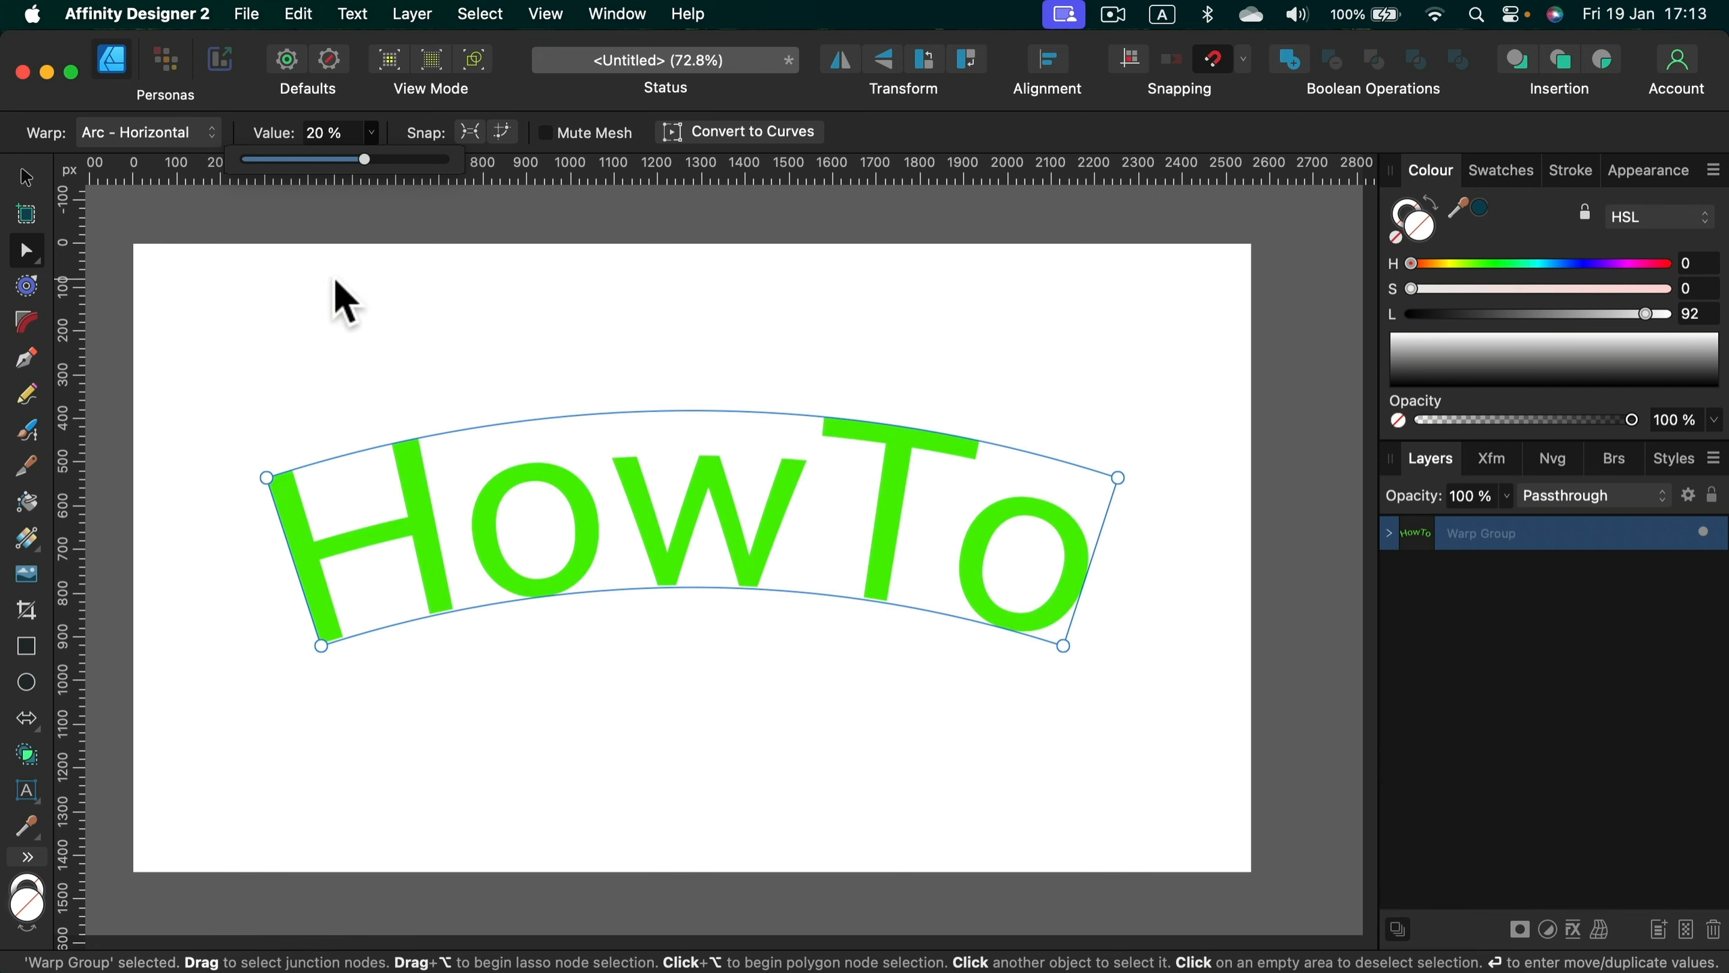
{"action": "left_click", "coordinate": [611, 300]}
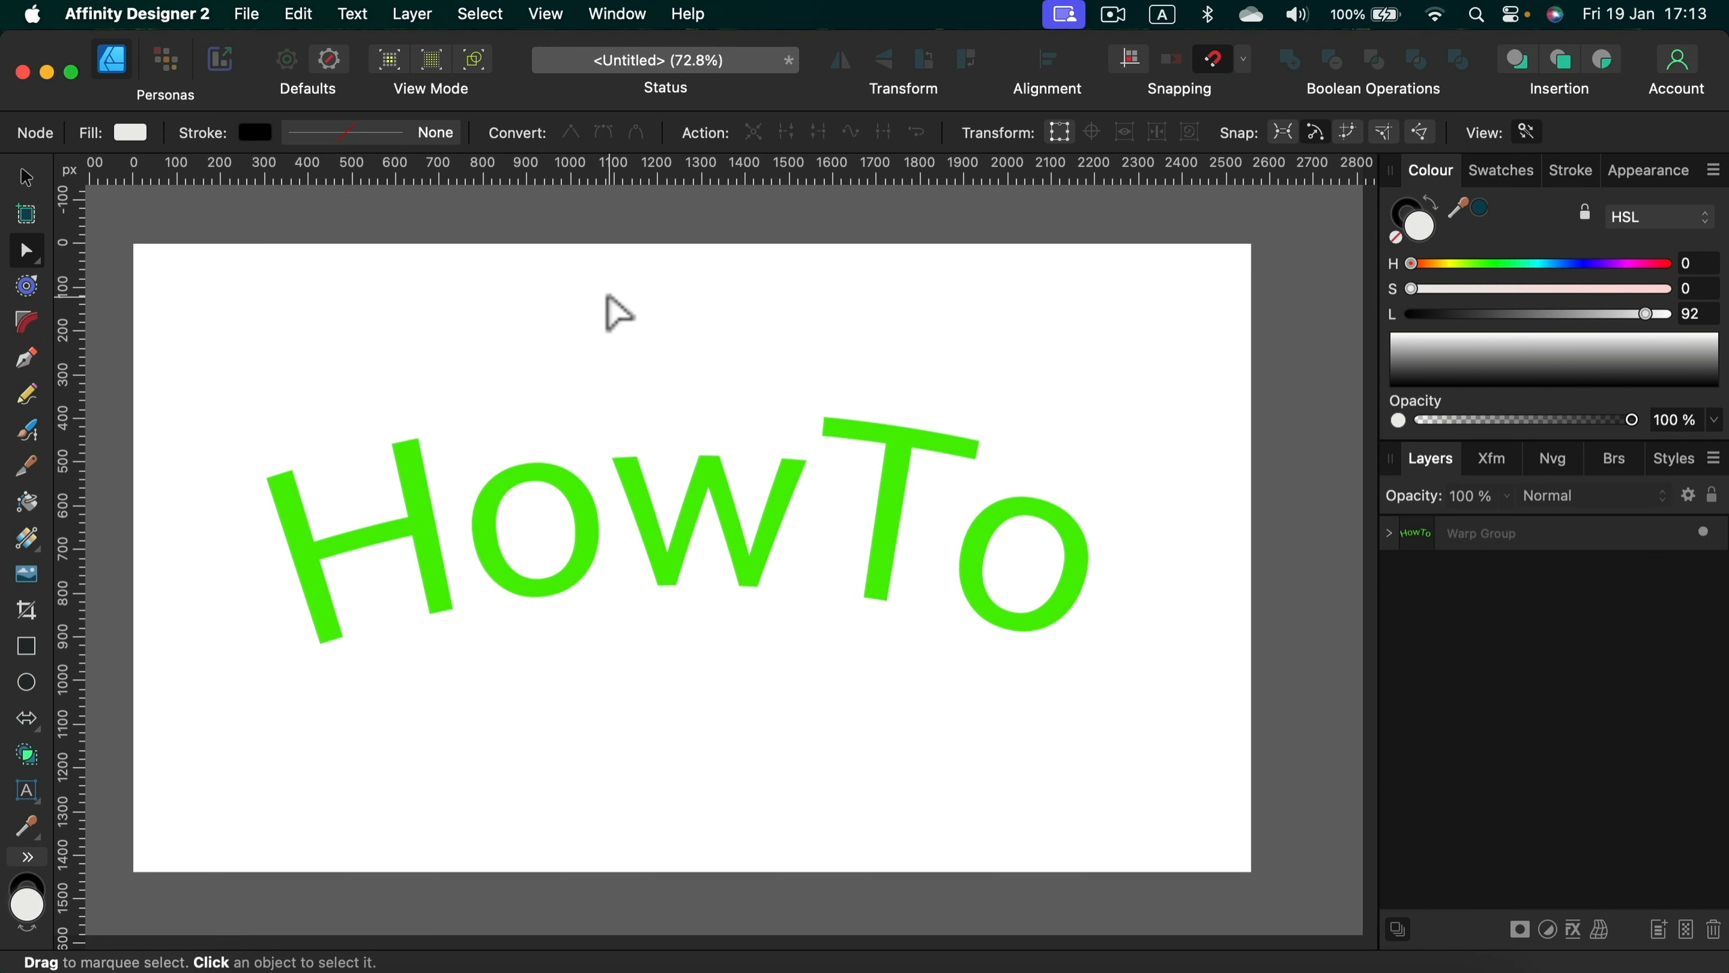
Step: Expand the warp group, open its nested HowTo text for editing, and select the last letter before leaving the text
{"action": "left_click", "coordinate": [1566, 539]}
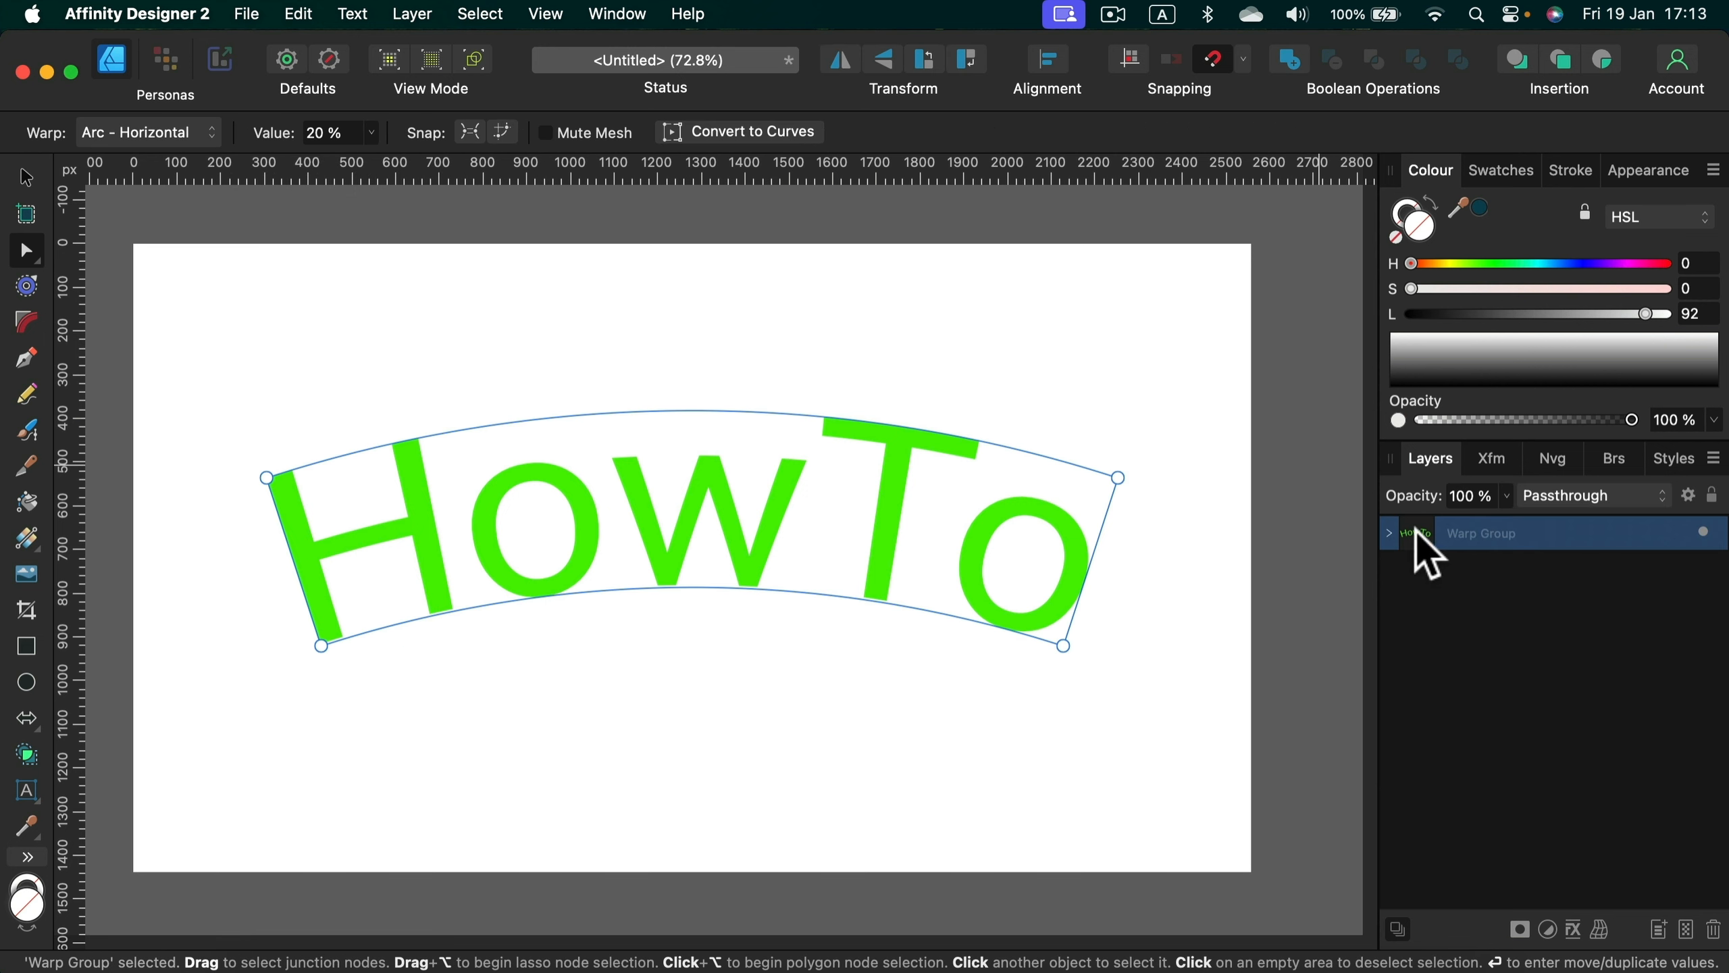
{"action": "left_click", "coordinate": [1389, 532]}
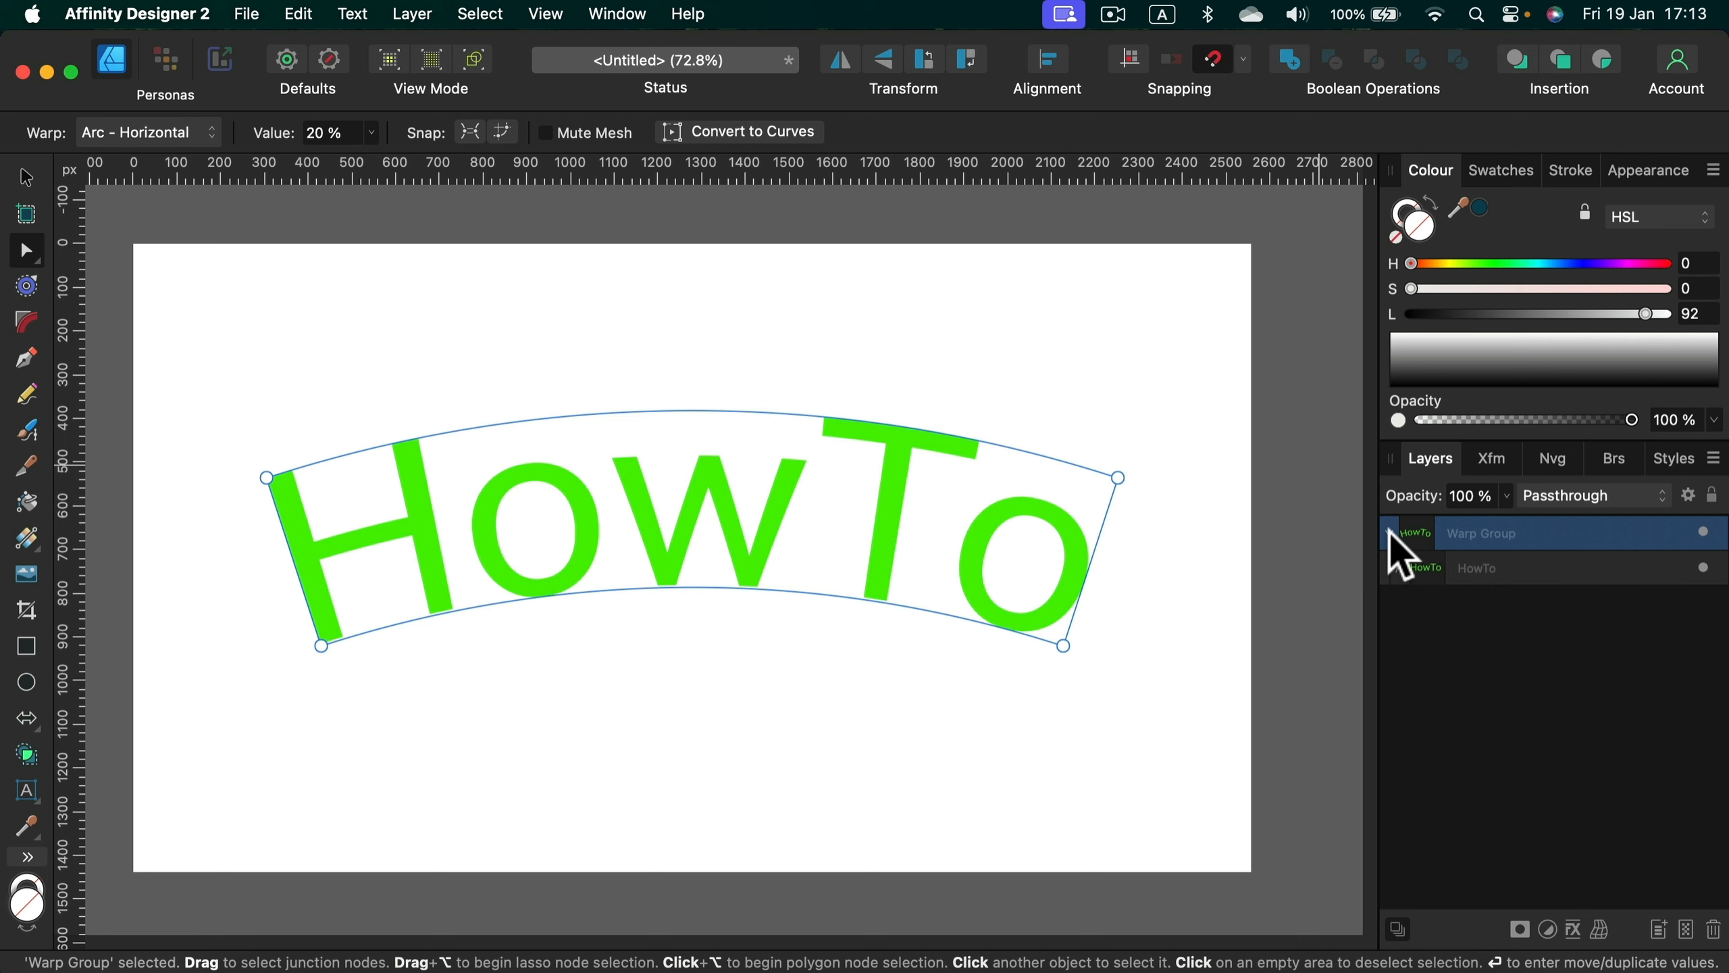
{"action": "left_click", "coordinate": [1538, 560]}
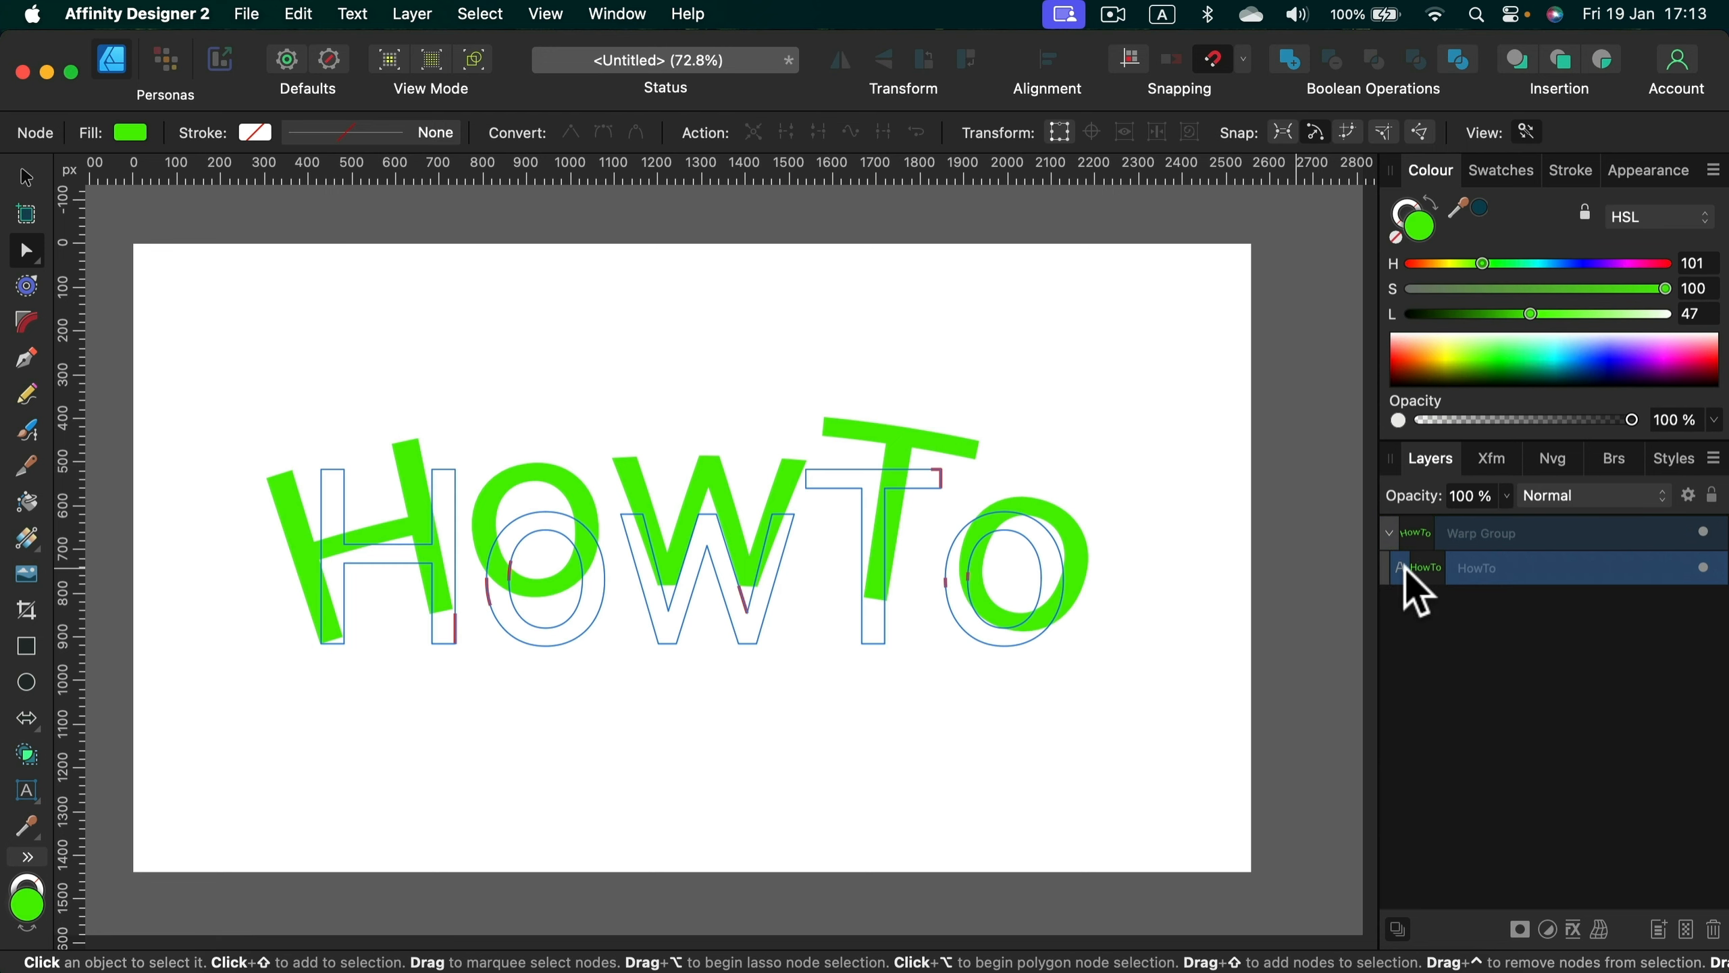
{"action": "double_click", "coordinate": [1425, 567]}
{"action": "double_click", "coordinate": [940, 539]}
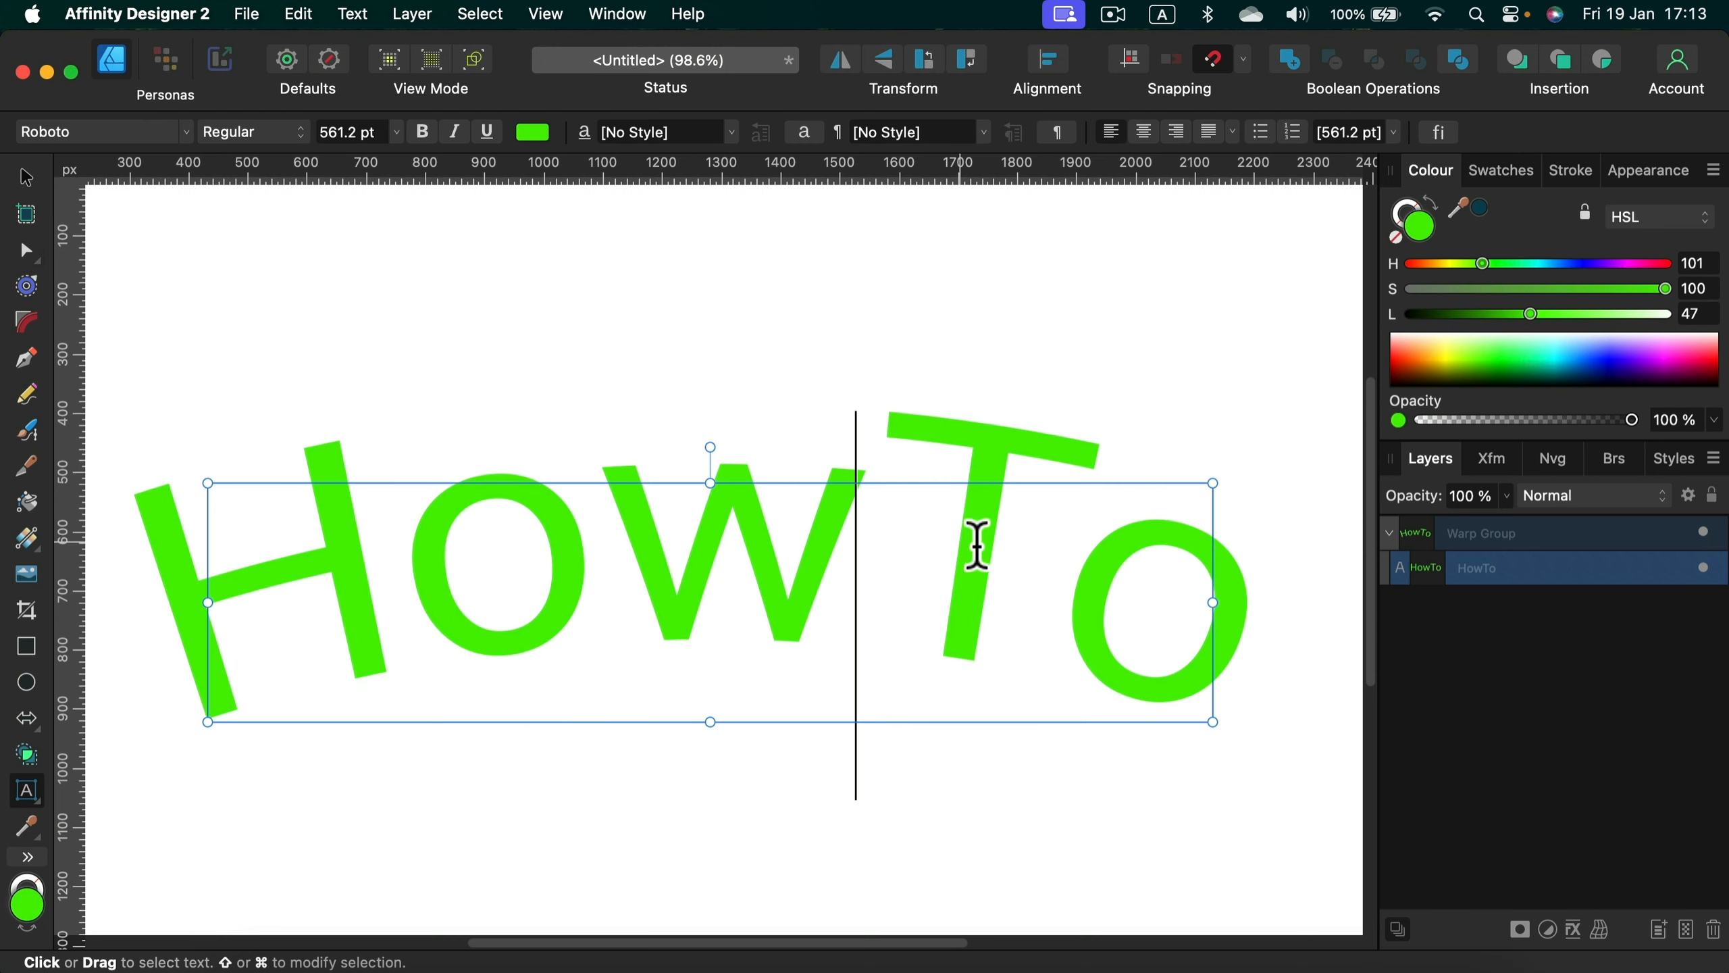
{"action": "left_click_drag", "start_coordinate": [977, 545], "coordinate": [1053, 591]}
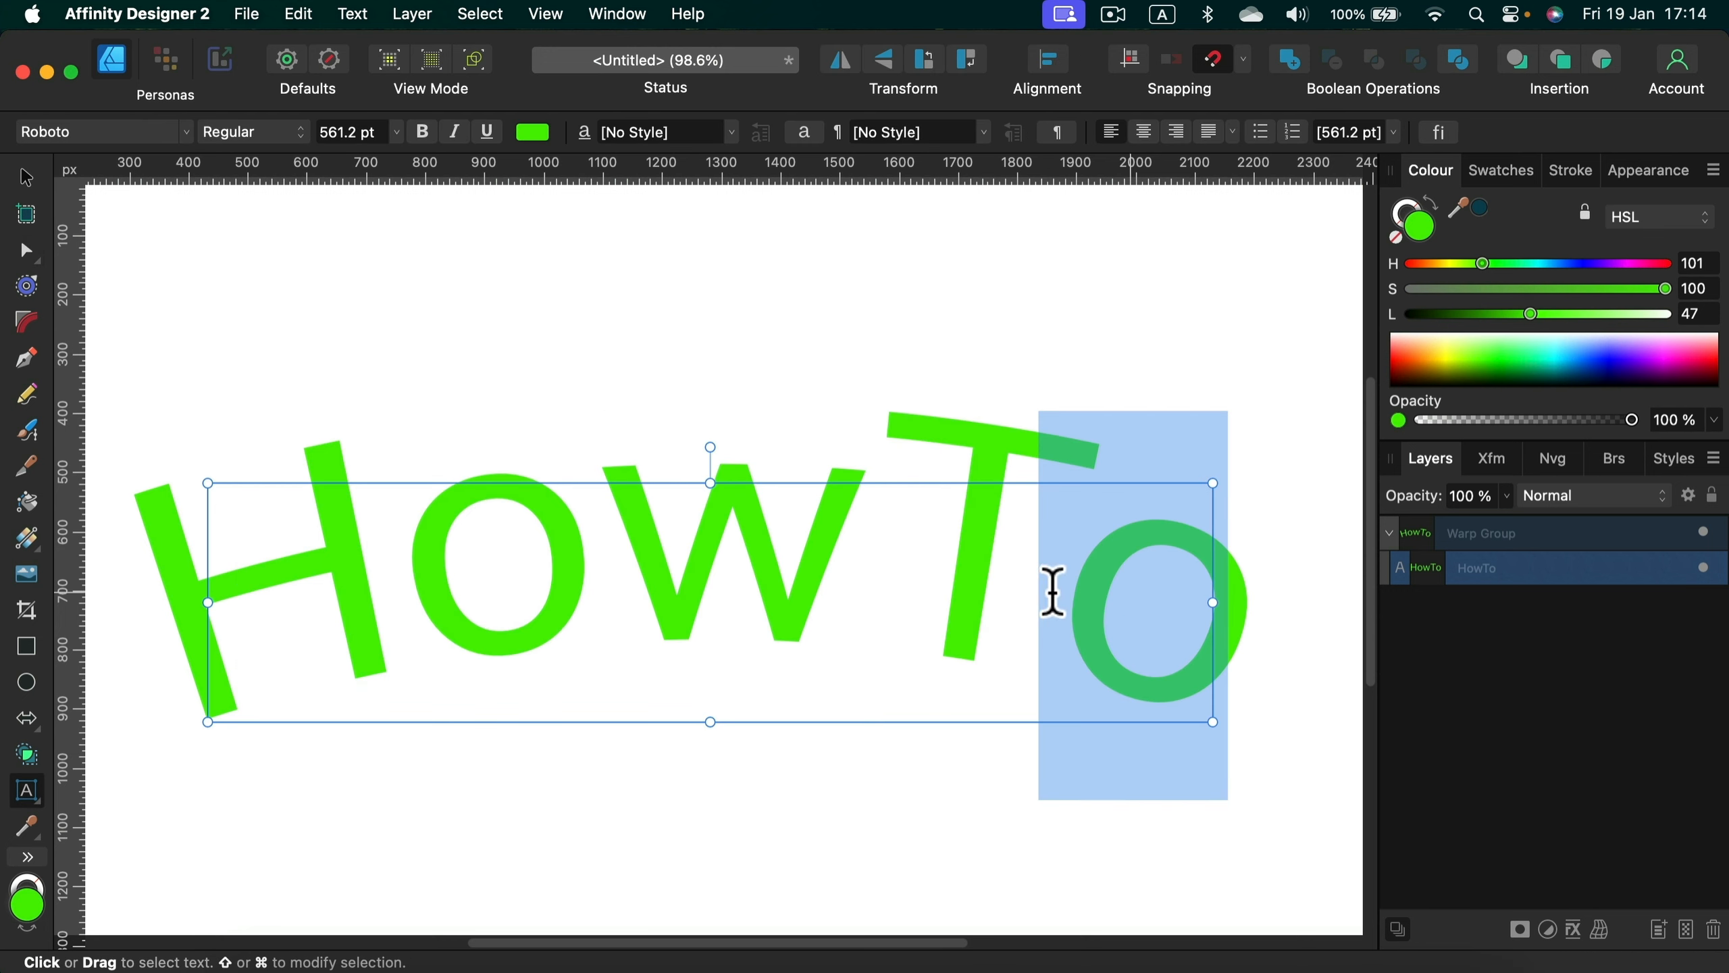
{"action": "left_click", "coordinate": [28, 178]}
{"action": "left_click", "coordinate": [425, 239]}
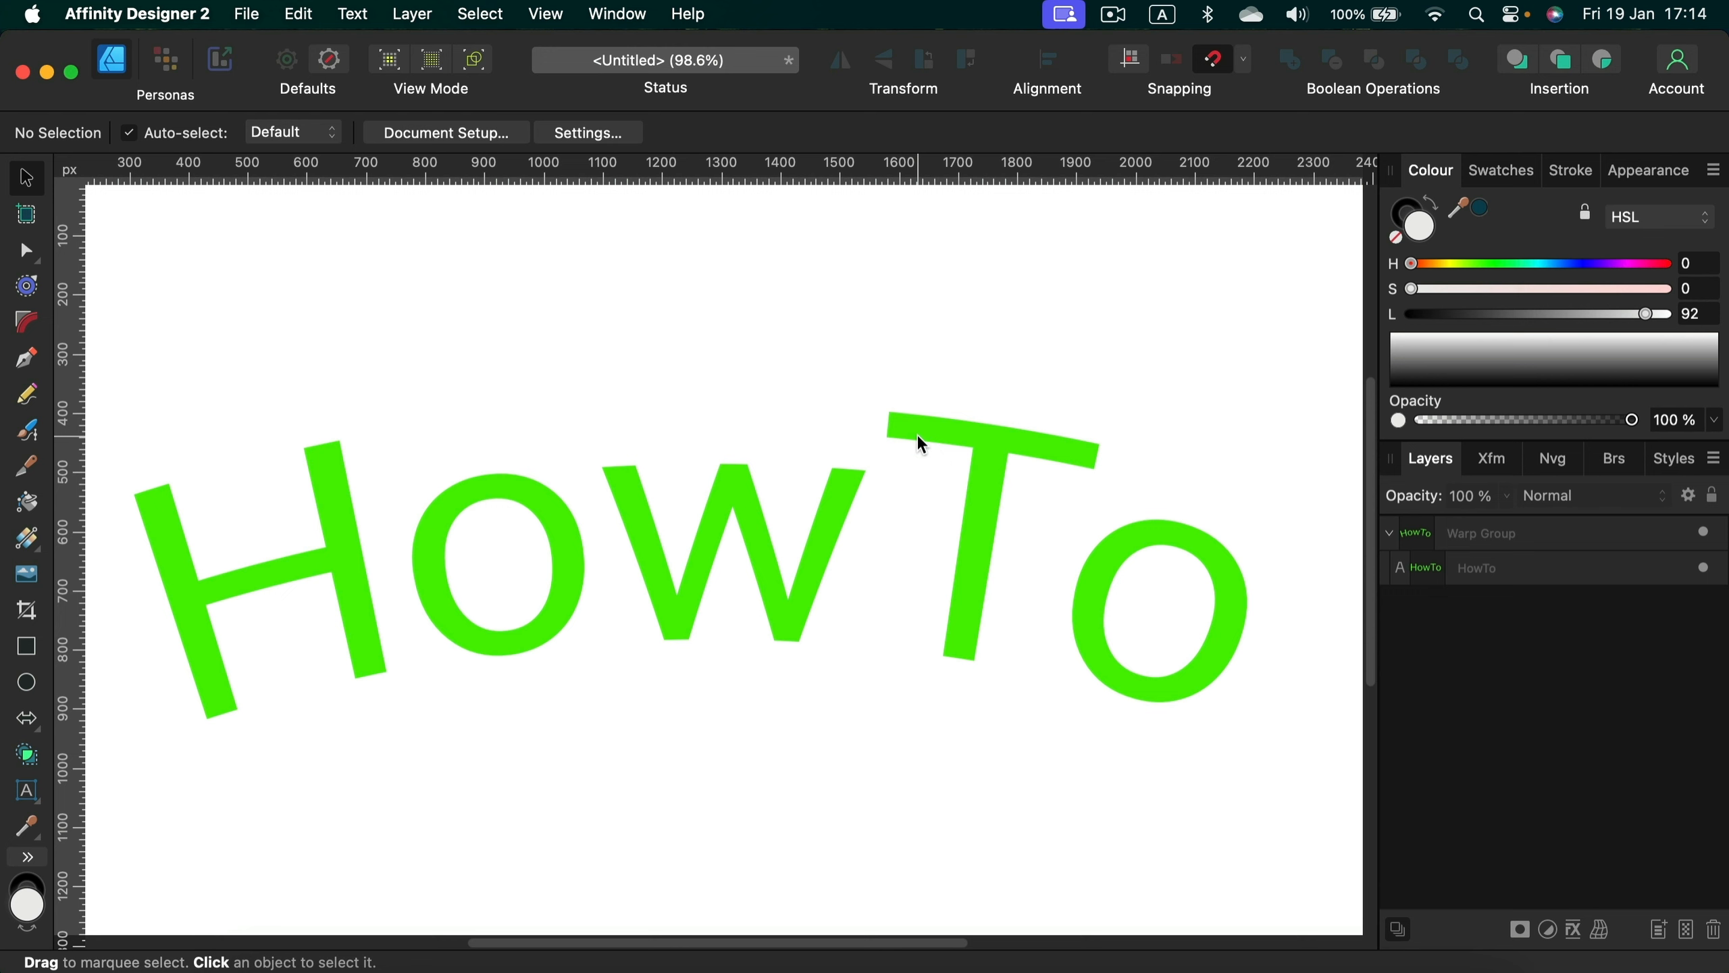
Step: Undo the warp changes back to the straight HowTo text and deselect it
{"action": "key", "text": "super+z"}
{"action": "key", "text": "super+z"}
{"action": "key", "text": "super+z"}
{"action": "key", "text": "super+z"}
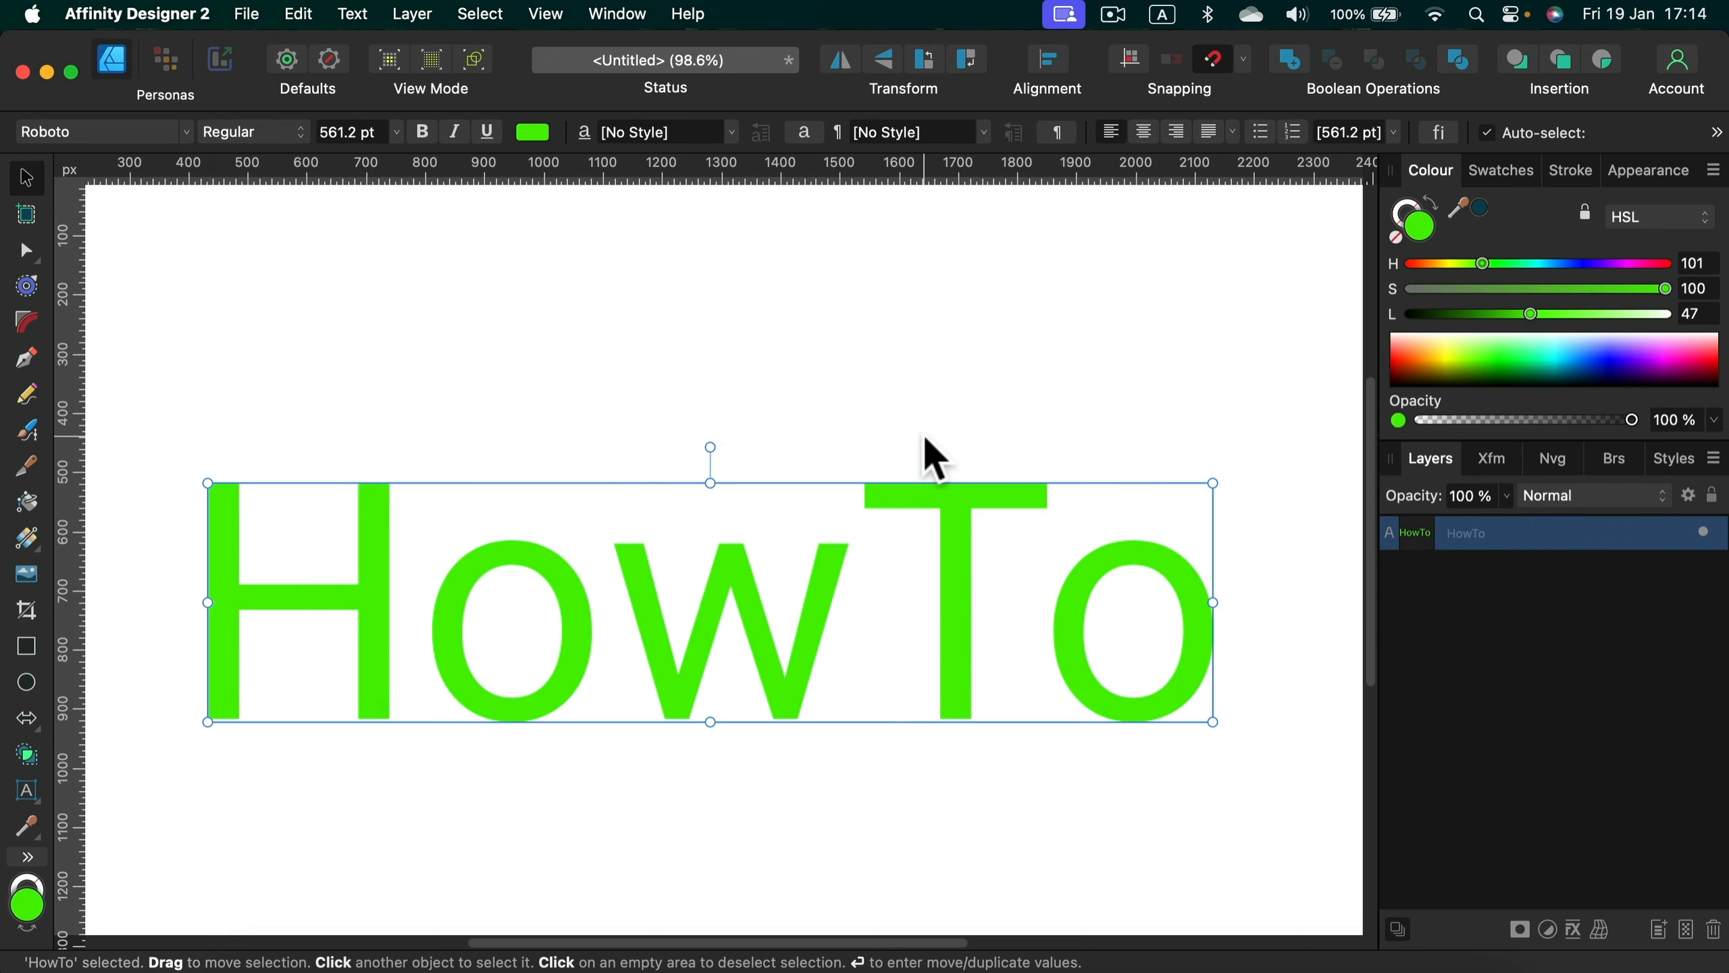
{"action": "left_click", "coordinate": [1046, 330]}
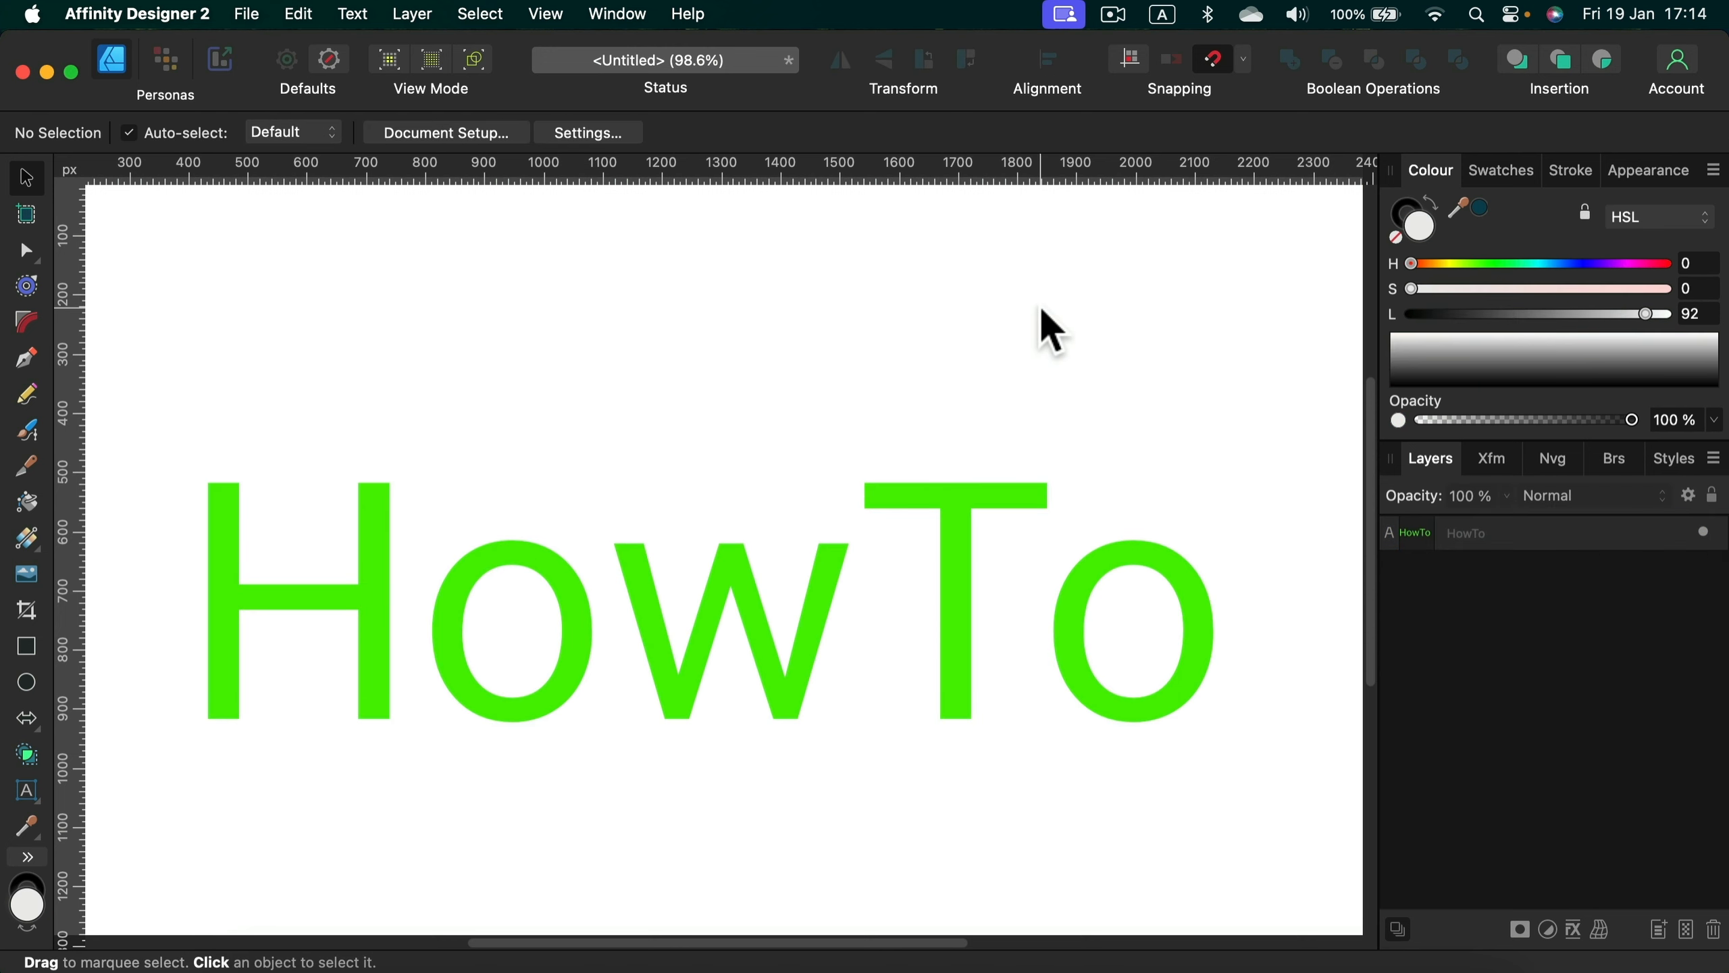
Step: Move the HowTo text straight down to near the lower edge of the page
{"action": "key", "text": "super+minus"}
{"action": "key", "text": "super+minus"}
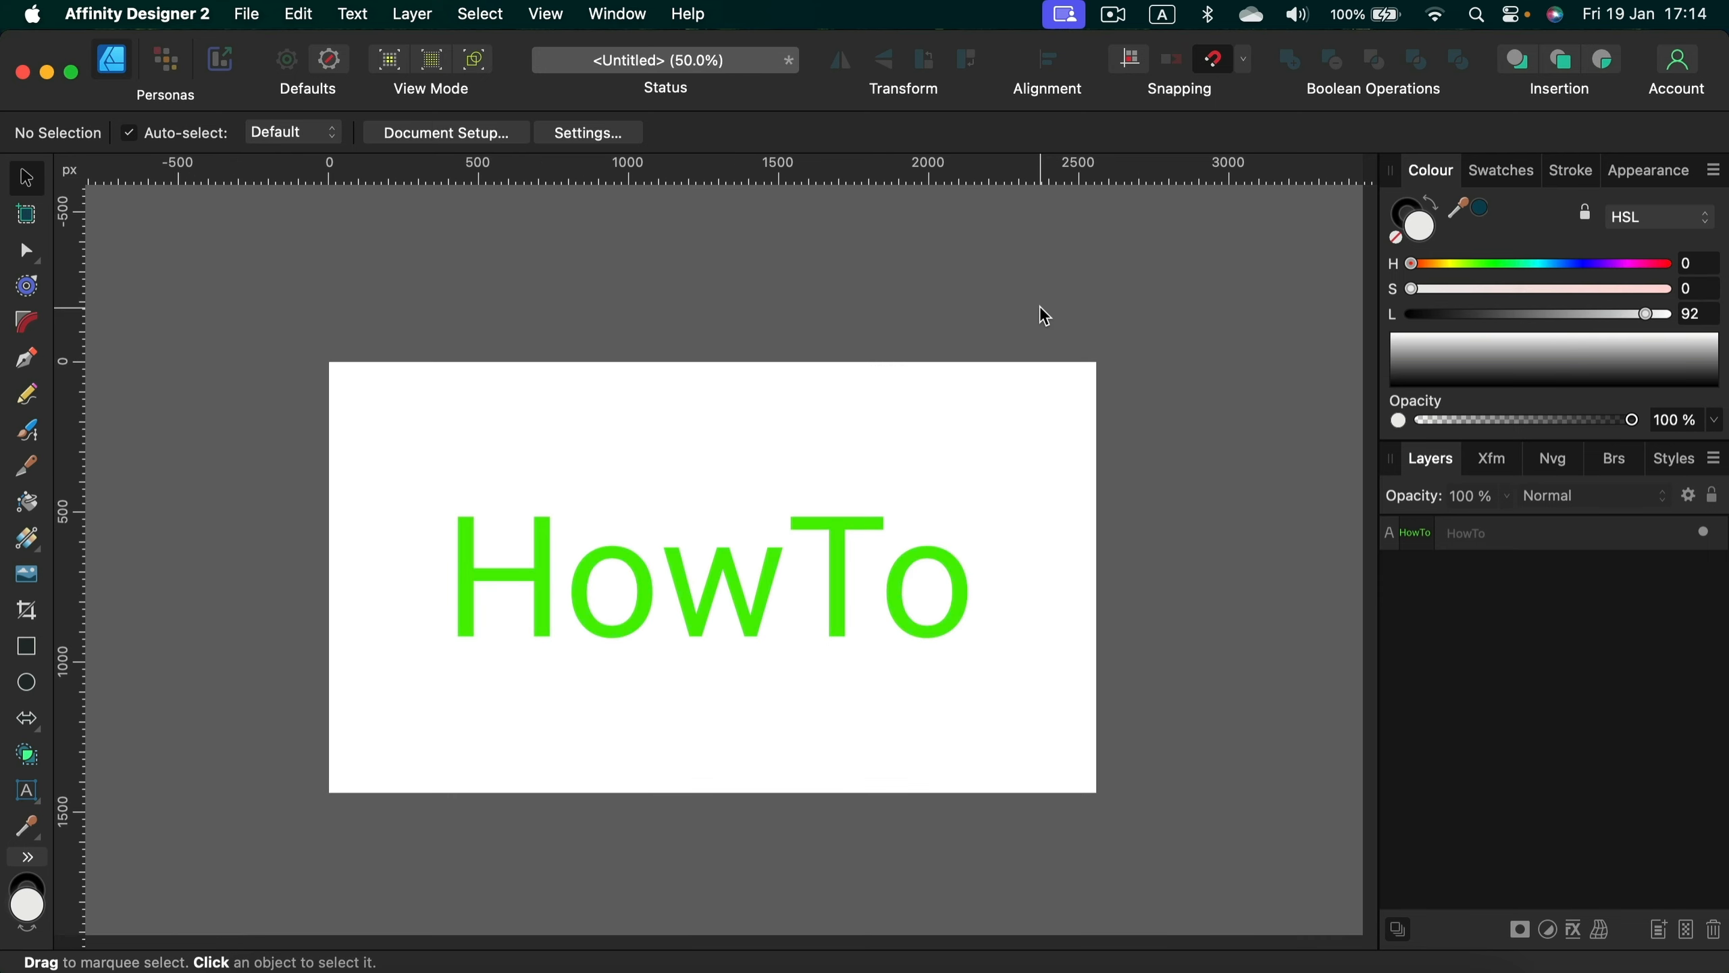
{"action": "left_click", "coordinate": [850, 606]}
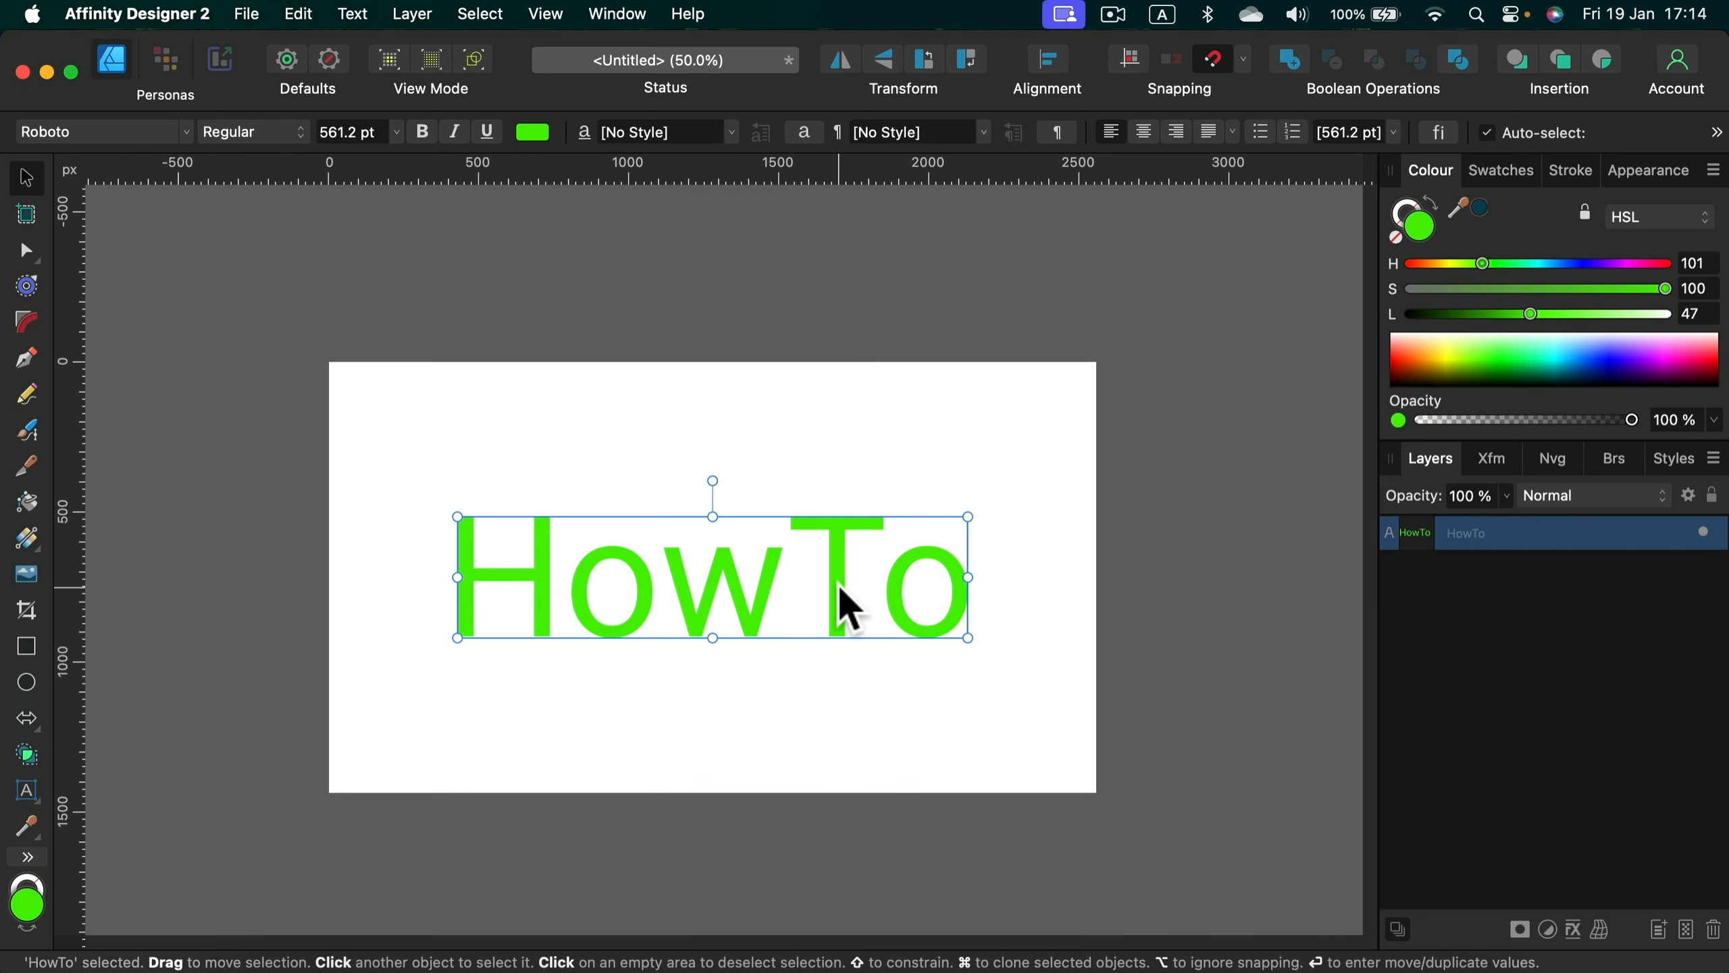
{"action": "left_click_drag", "start_coordinate": [851, 605], "coordinate": [853, 724]}
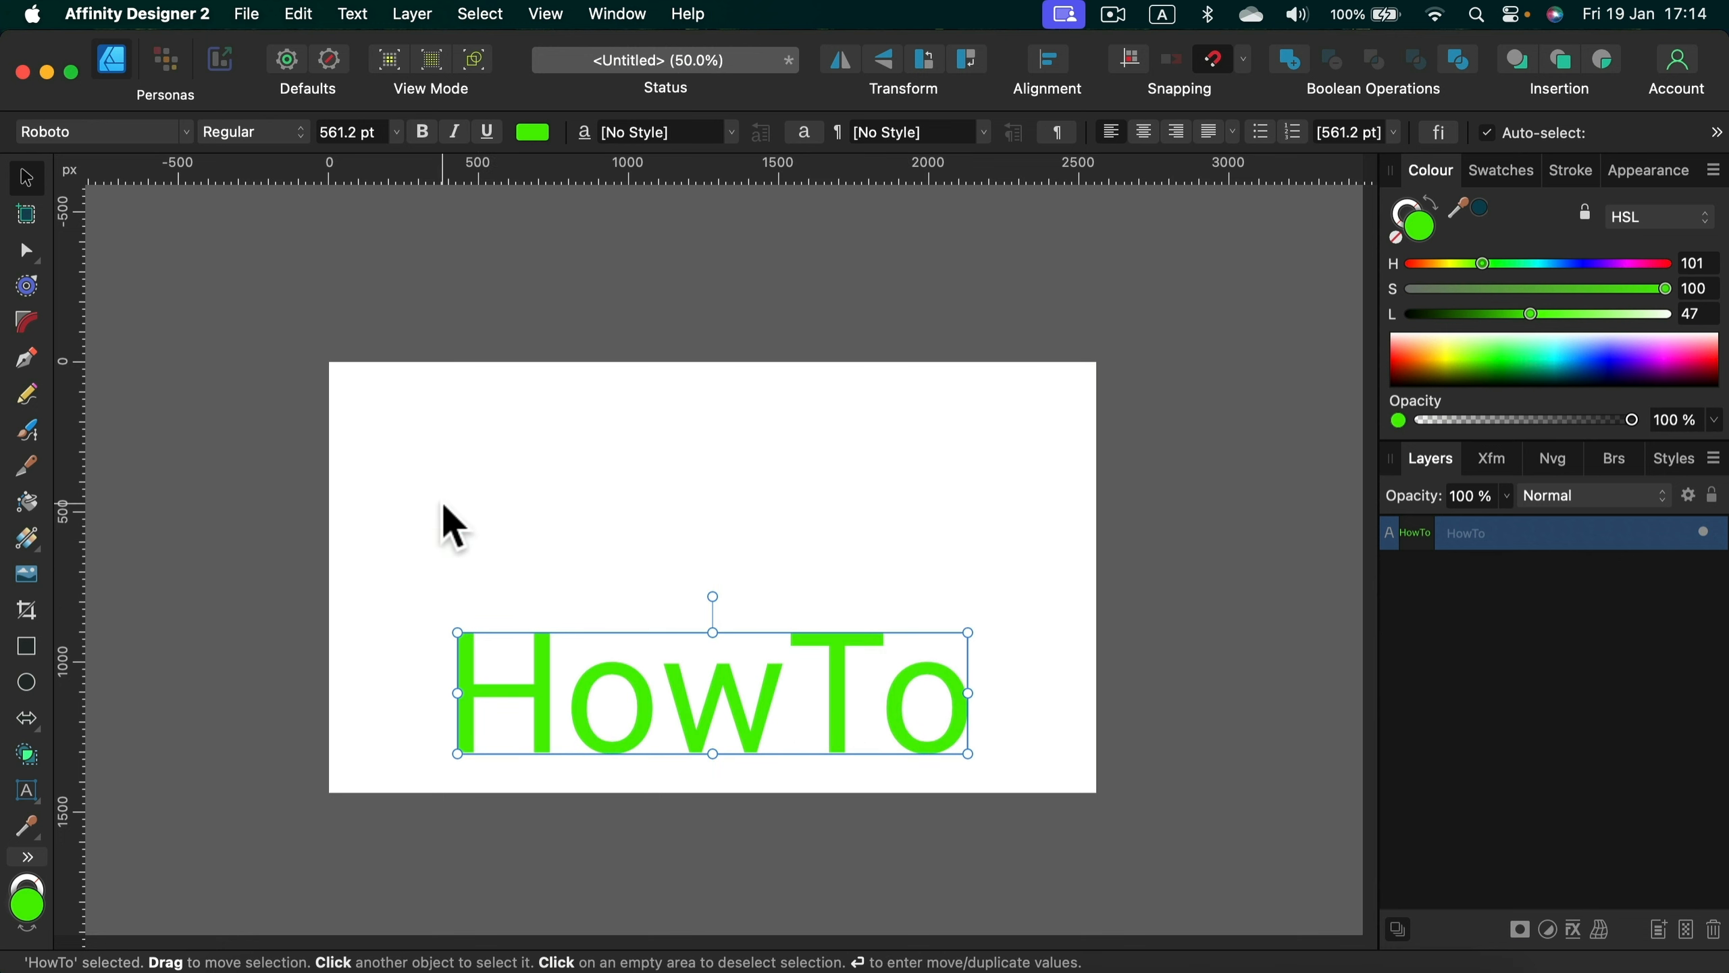
Step: Draw an open wavy curve with three smooth nodes across the page above the HowTo text using the Pen tool
{"action": "left_click", "coordinate": [373, 504]}
{"action": "left_click", "coordinate": [26, 359]}
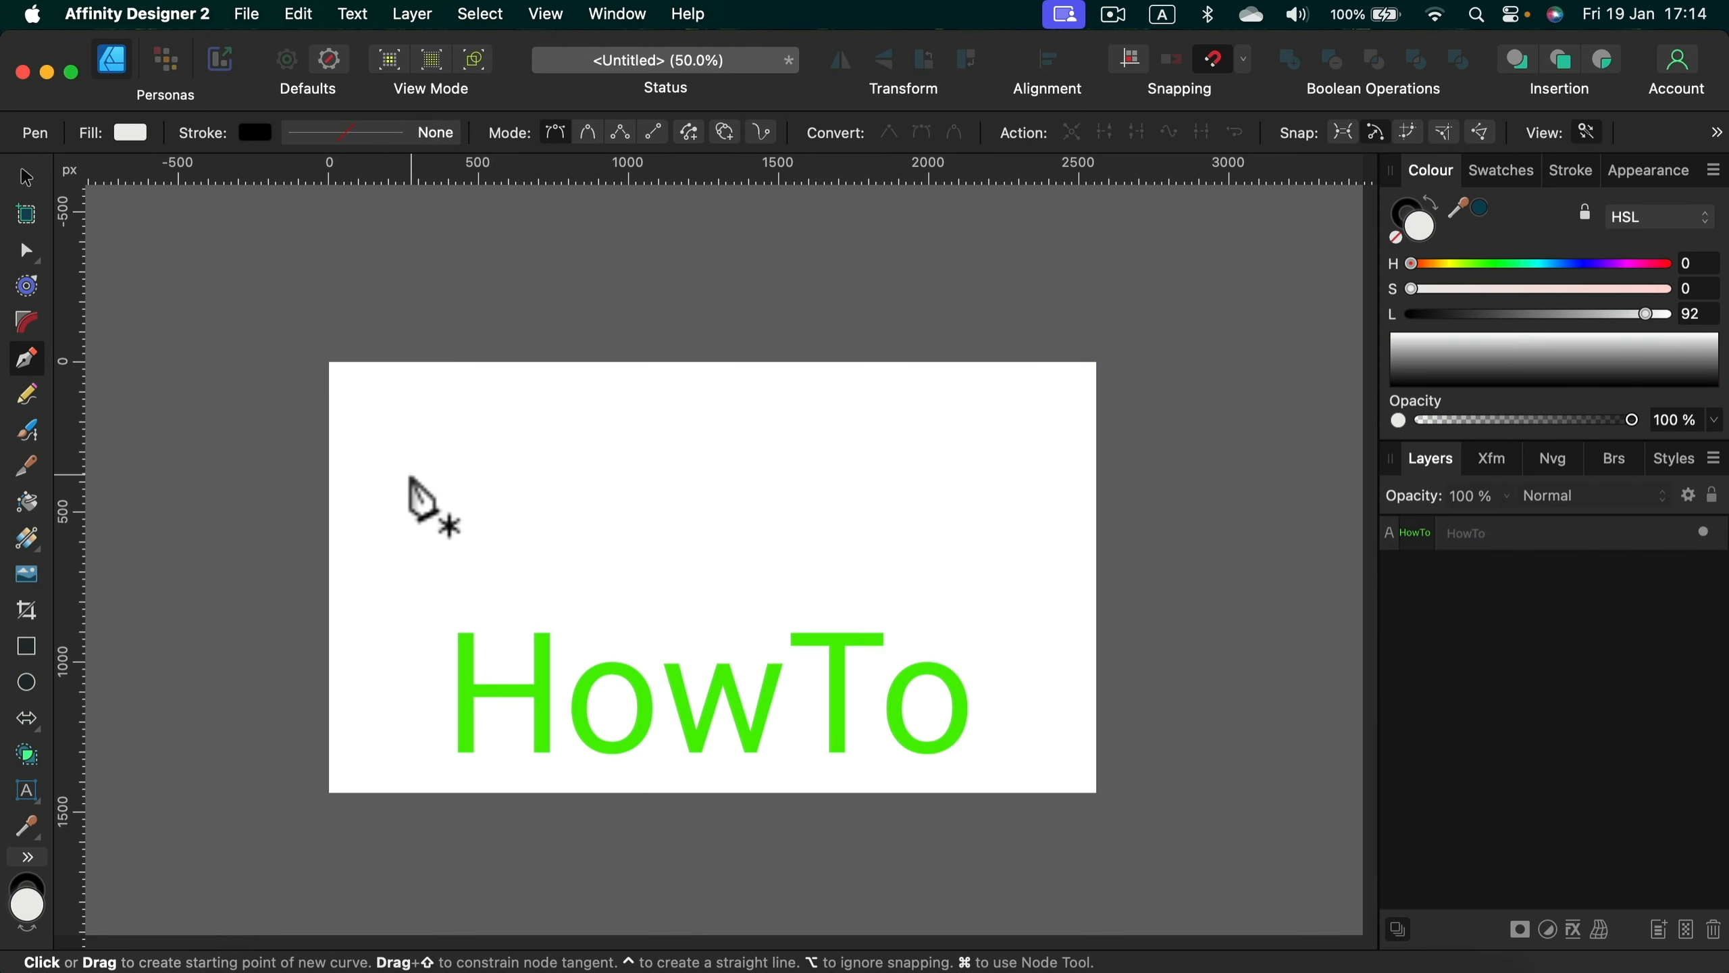
{"action": "left_click_drag", "start_coordinate": [415, 461], "coordinate": [453, 442]}
{"action": "left_click_drag", "start_coordinate": [684, 462], "coordinate": [793, 395]}
{"action": "left_click_drag", "start_coordinate": [946, 433], "coordinate": [1014, 475]}
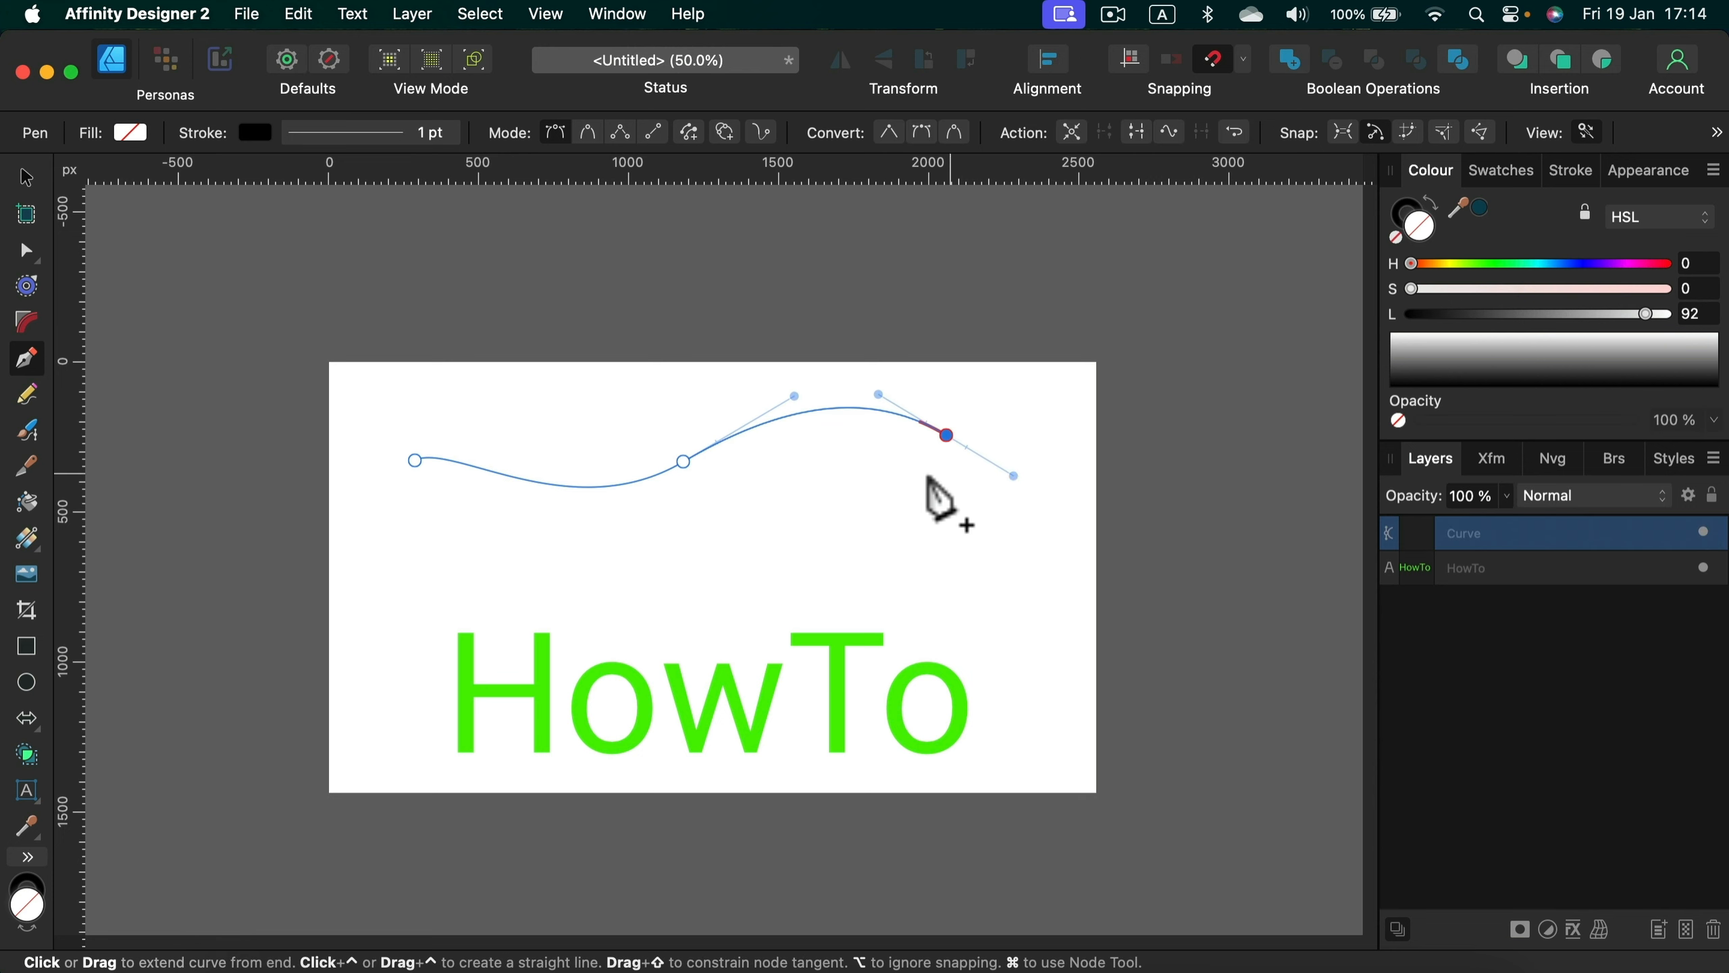
Step: Set the wavy curve's stroke width to 23 pt and move the curve down to just above the HowTo text
{"action": "left_click", "coordinate": [1571, 170]}
{"action": "left_click_drag", "start_coordinate": [1517, 242], "coordinate": [1559, 246]}
{"action": "left_click", "coordinate": [25, 177]}
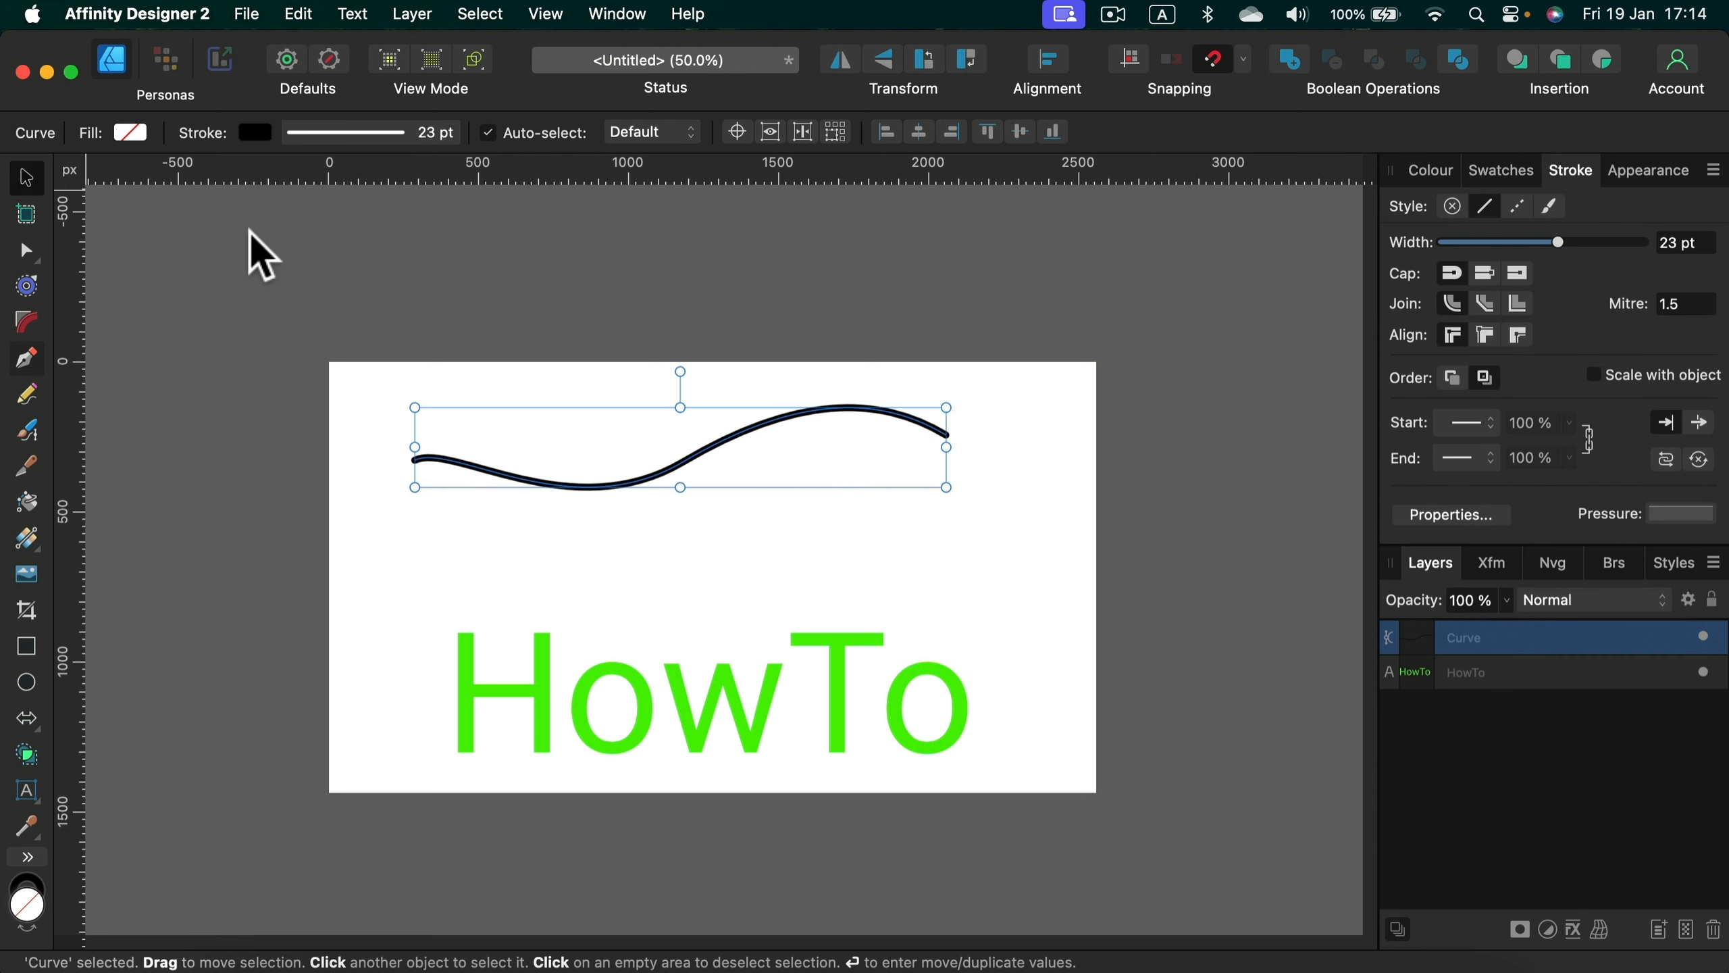
{"action": "left_click_drag", "start_coordinate": [764, 417], "coordinate": [784, 506]}
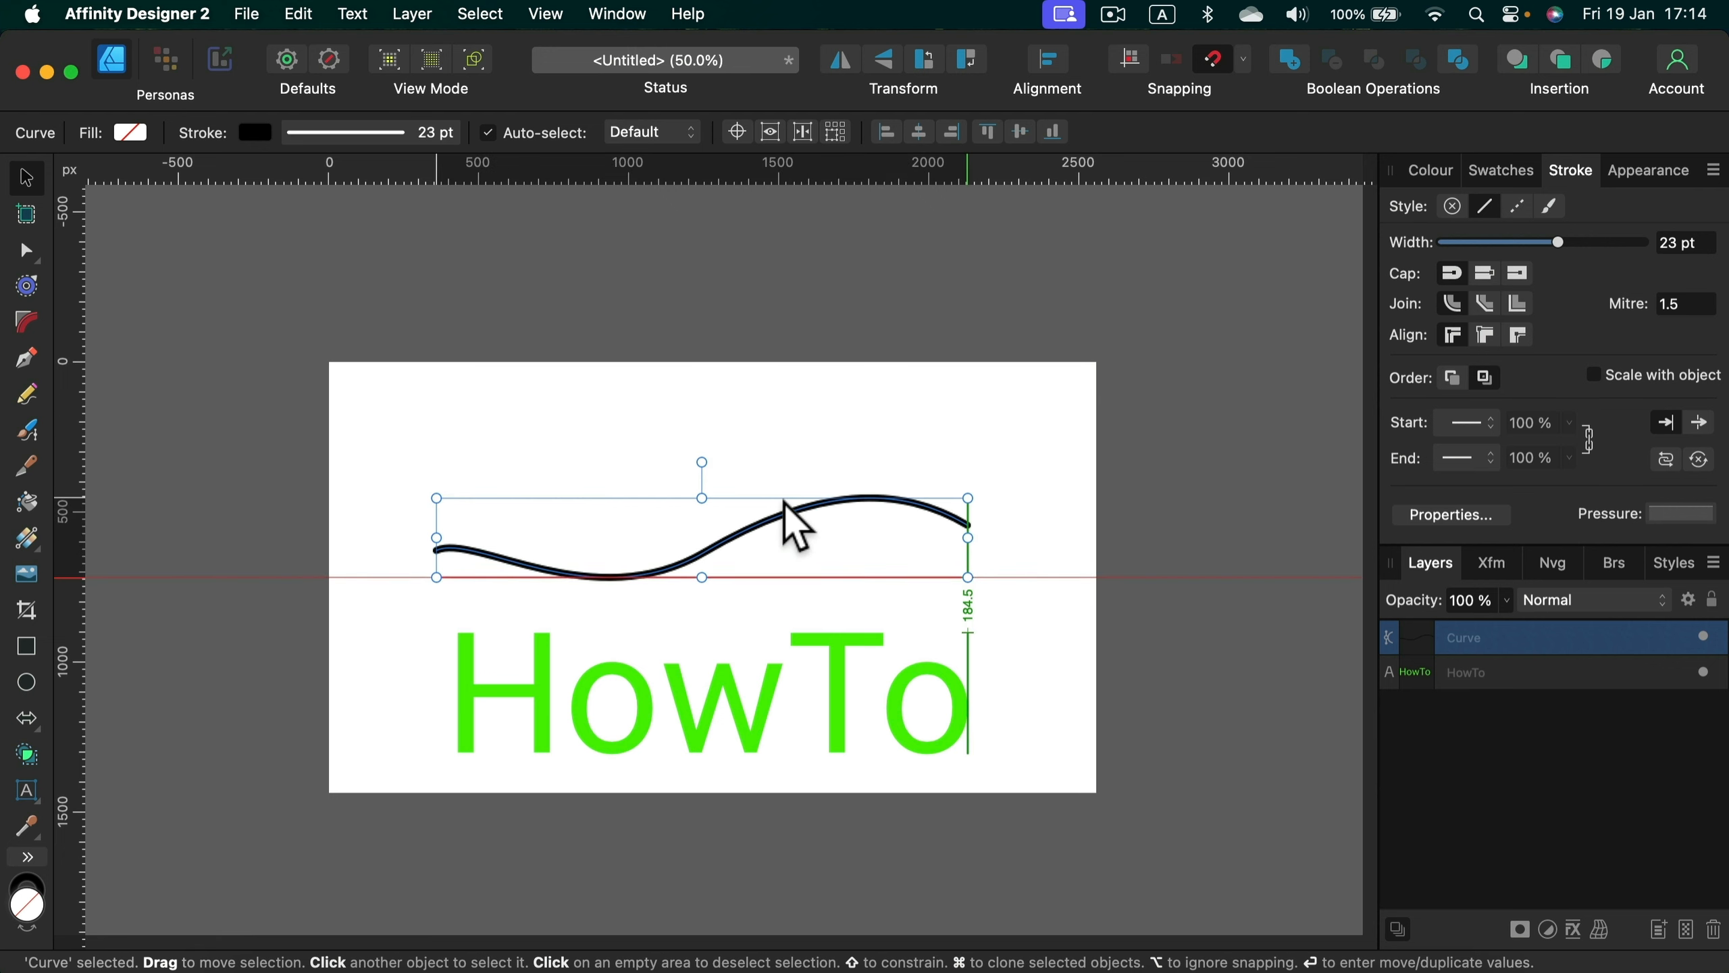
Step: Select all letters of the HowTo text, copy them and leave text editing
{"action": "double_click", "coordinate": [814, 703]}
{"action": "left_click_drag", "start_coordinate": [966, 726], "coordinate": [469, 694]}
{"action": "key", "text": "super+c"}
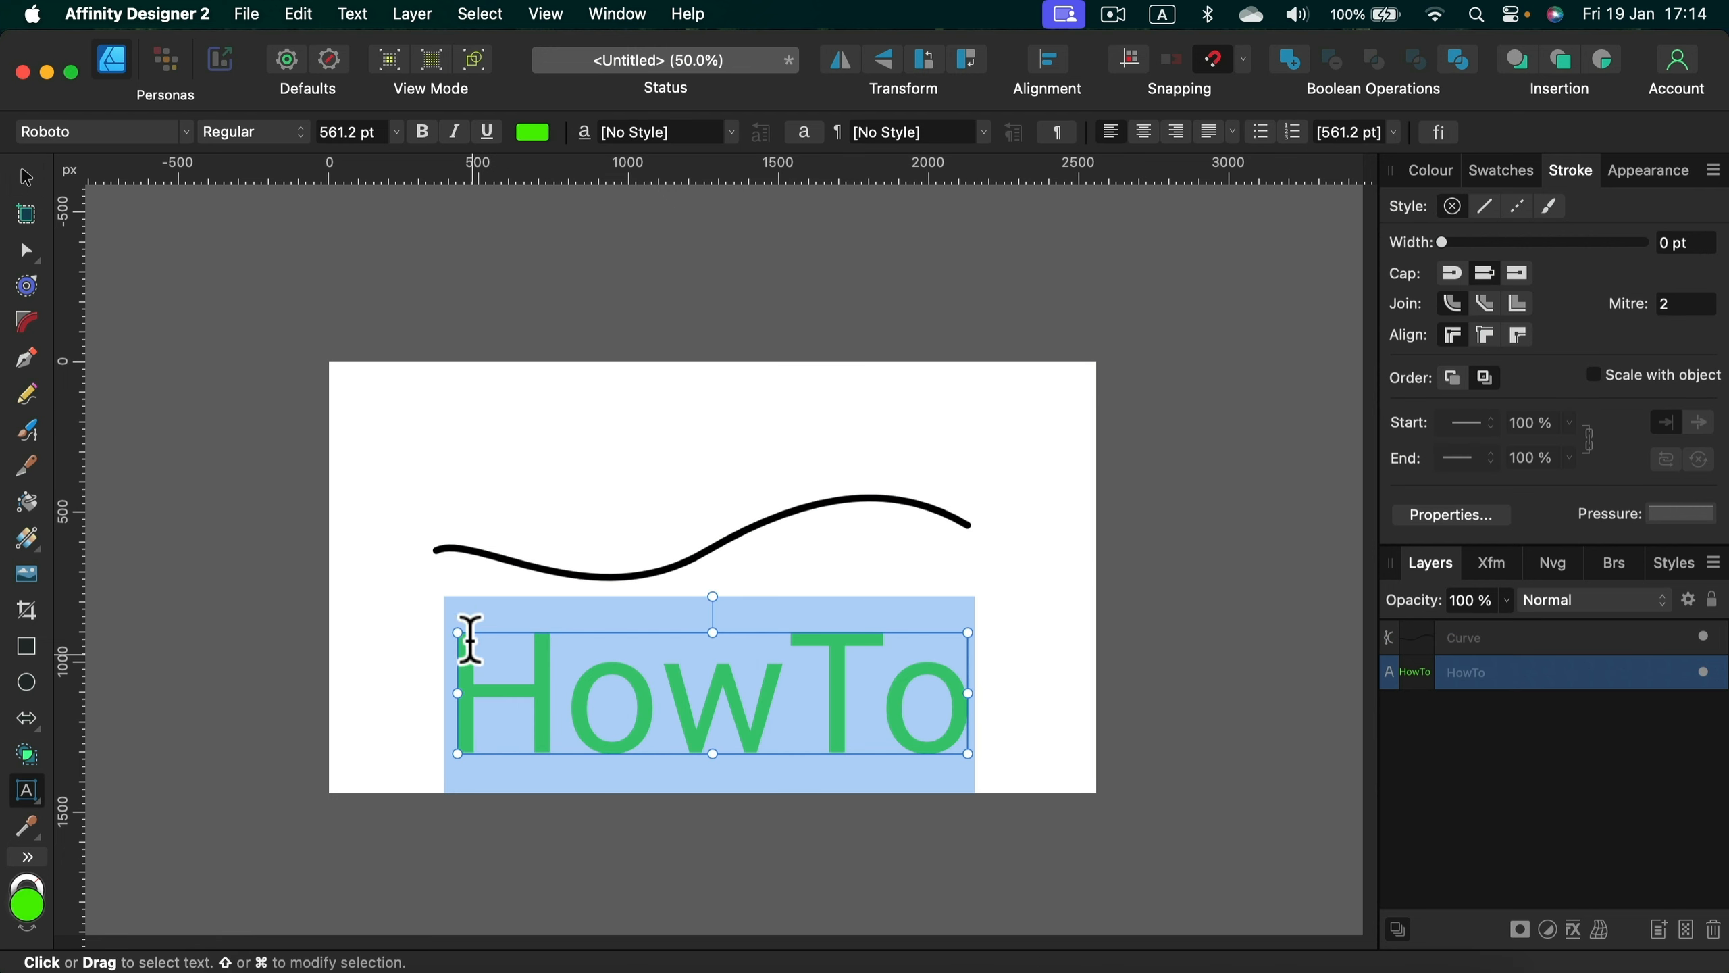
{"action": "left_click", "coordinate": [26, 177]}
Step: Turn the wavy curve into a text path with the Artistic Text tool and paste the copied HowTo text along it
{"action": "left_click", "coordinate": [497, 561]}
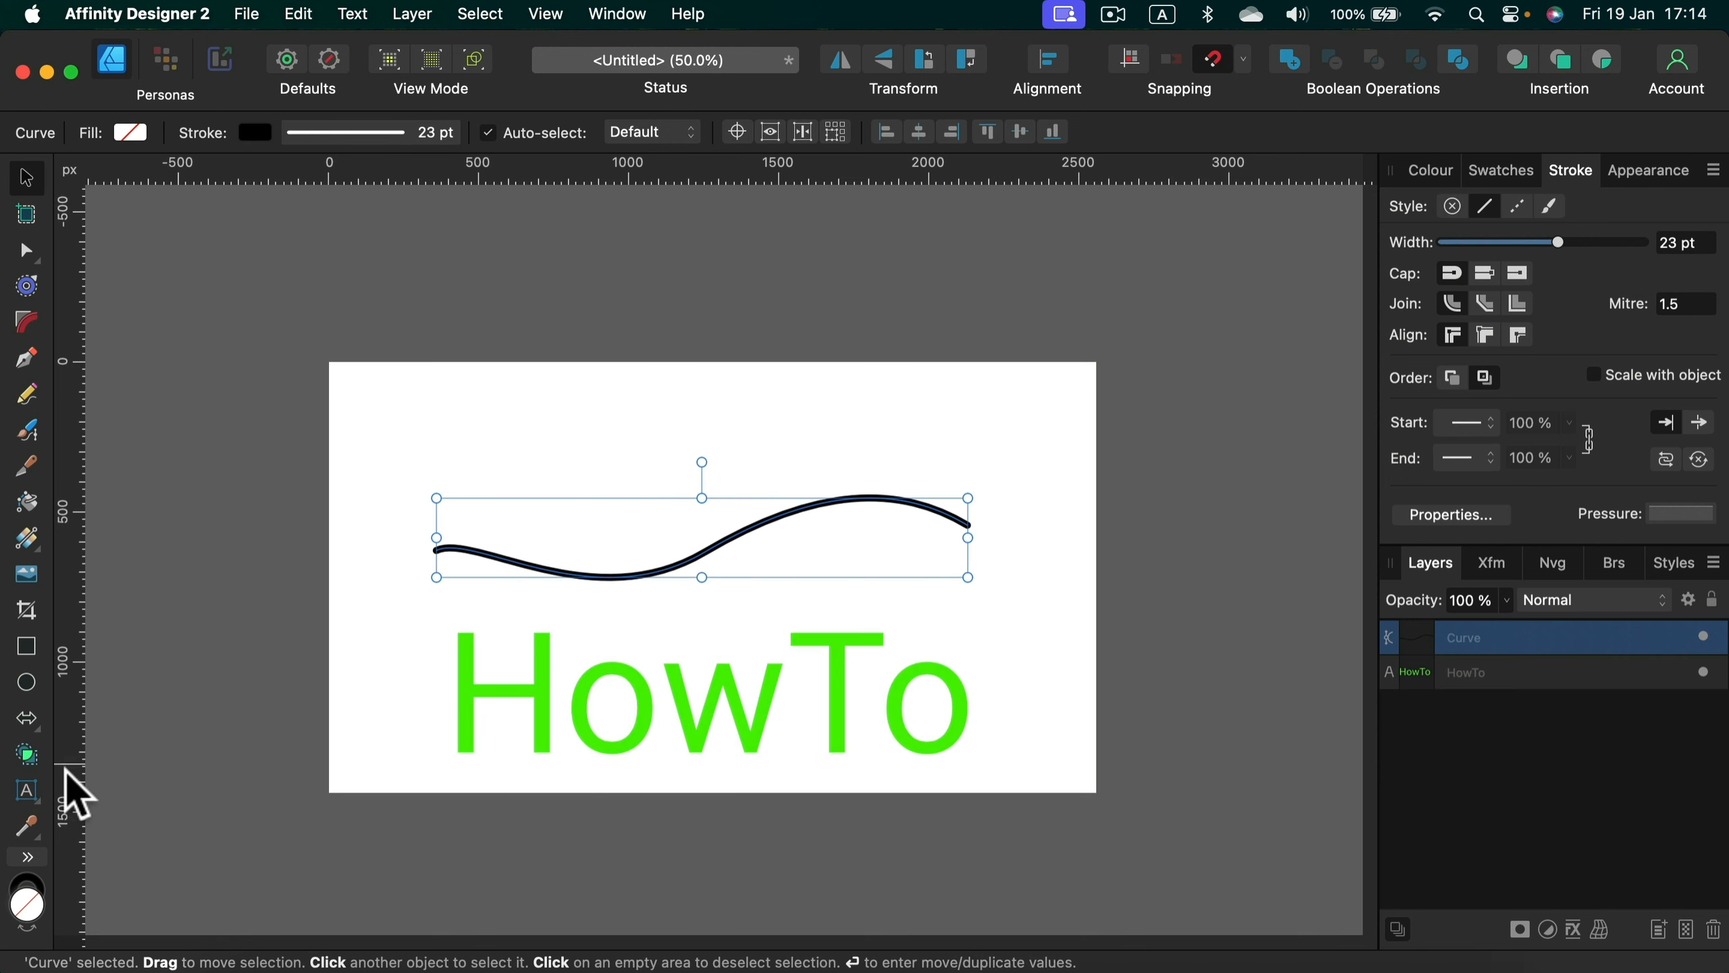
{"action": "left_click", "coordinate": [32, 794]}
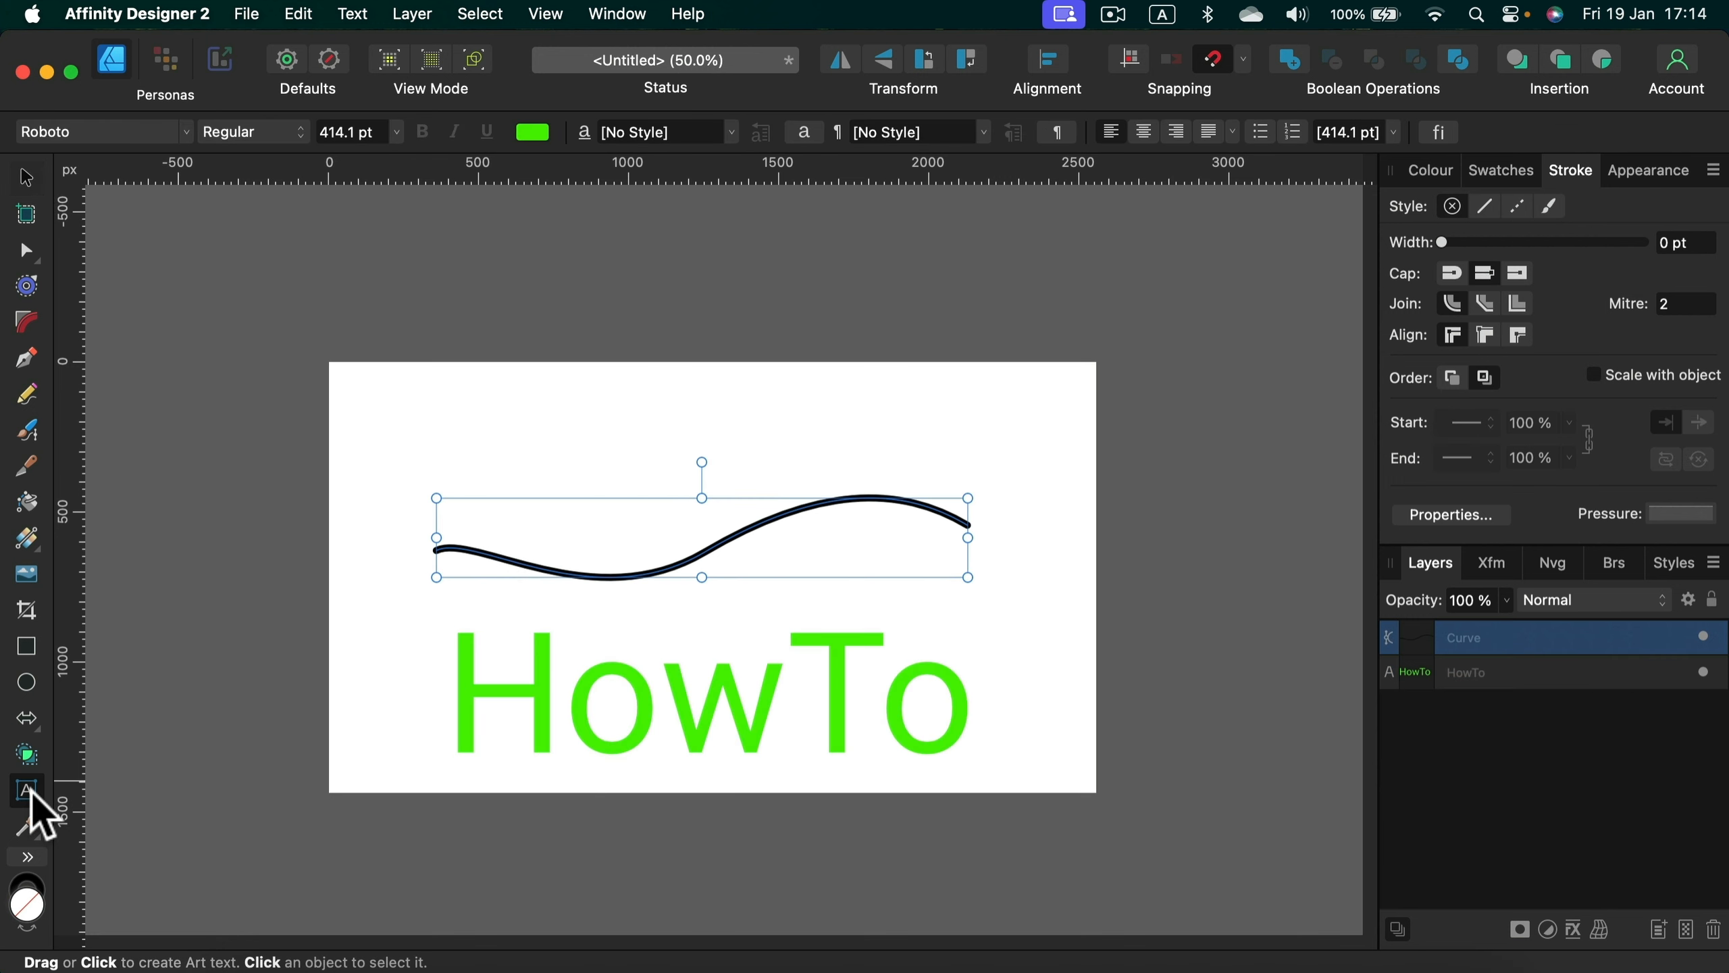
{"action": "left_click", "coordinate": [454, 545]}
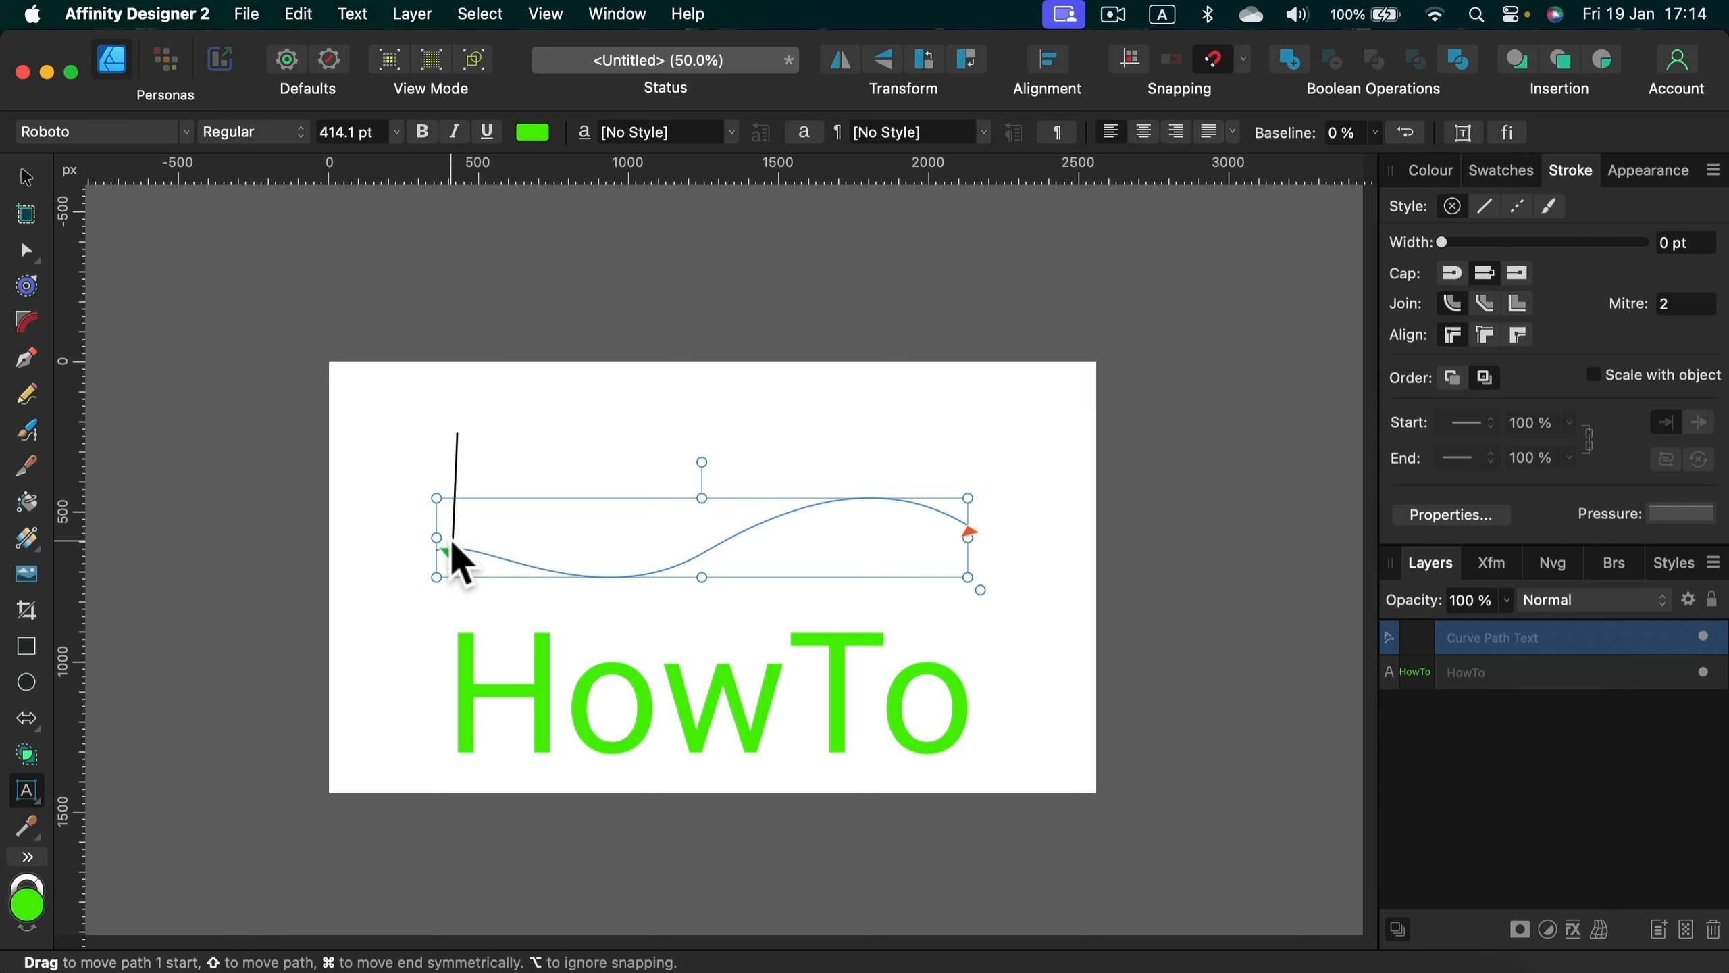
{"action": "key", "text": "super+v"}
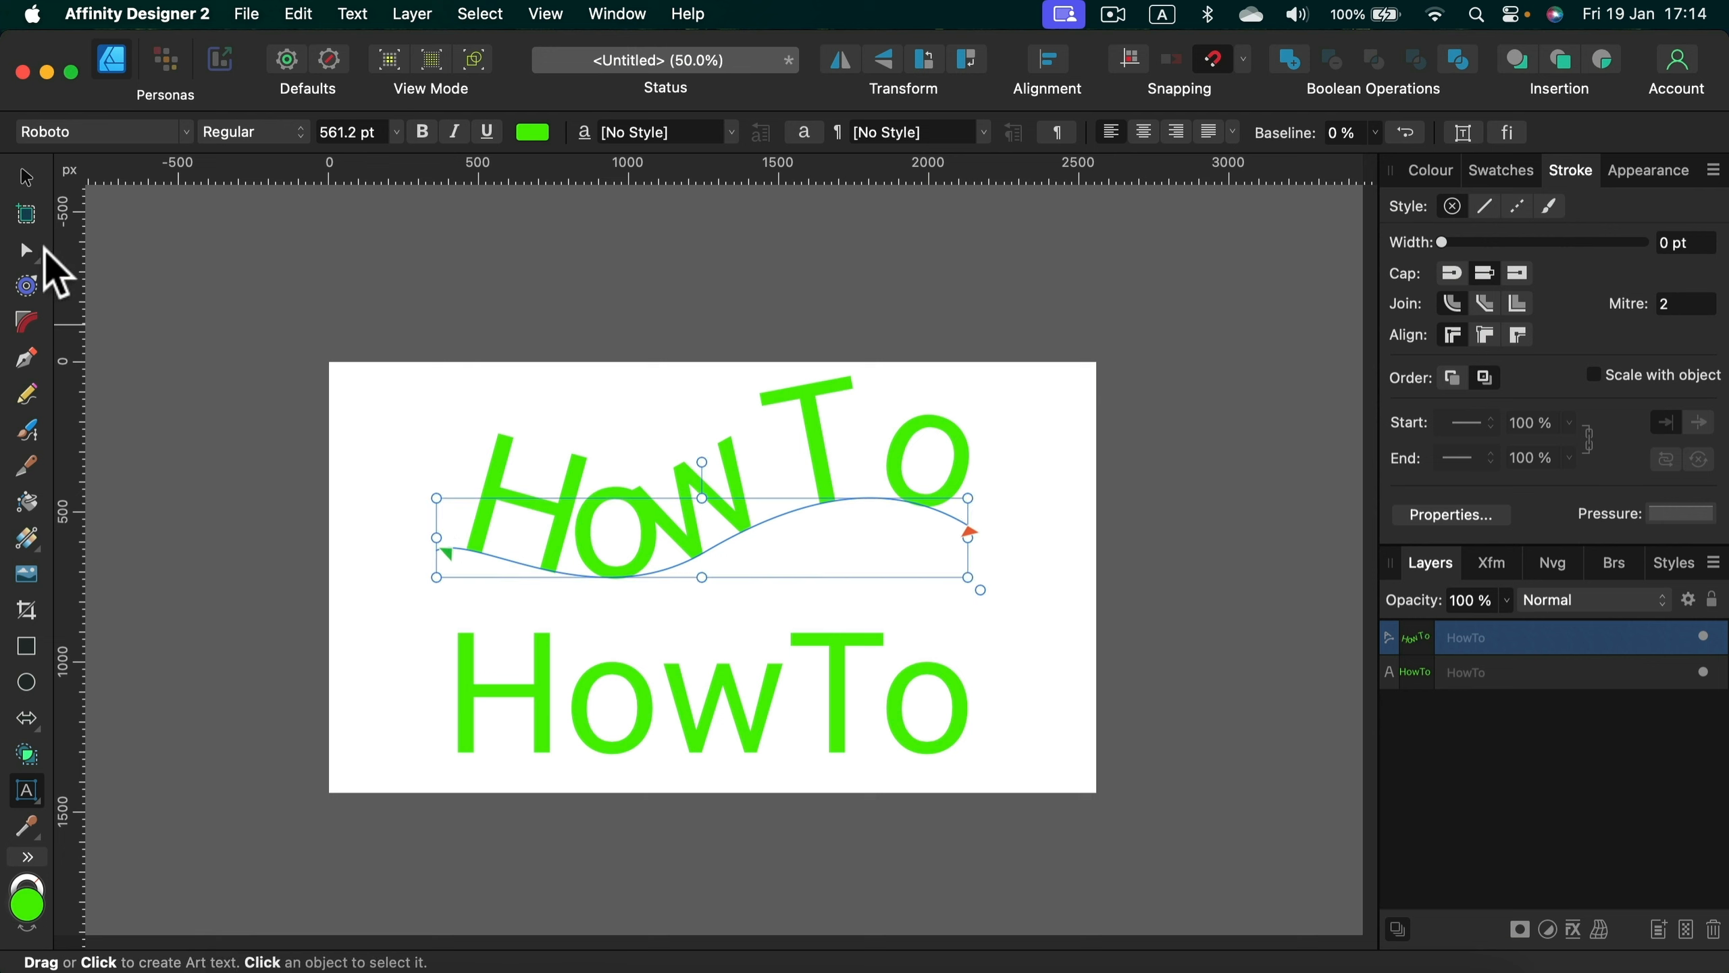
Step: Reshape the upper HowTo text's path into a gentler, wider wave by moving its start, middle and end nodes
{"action": "left_click", "coordinate": [29, 252]}
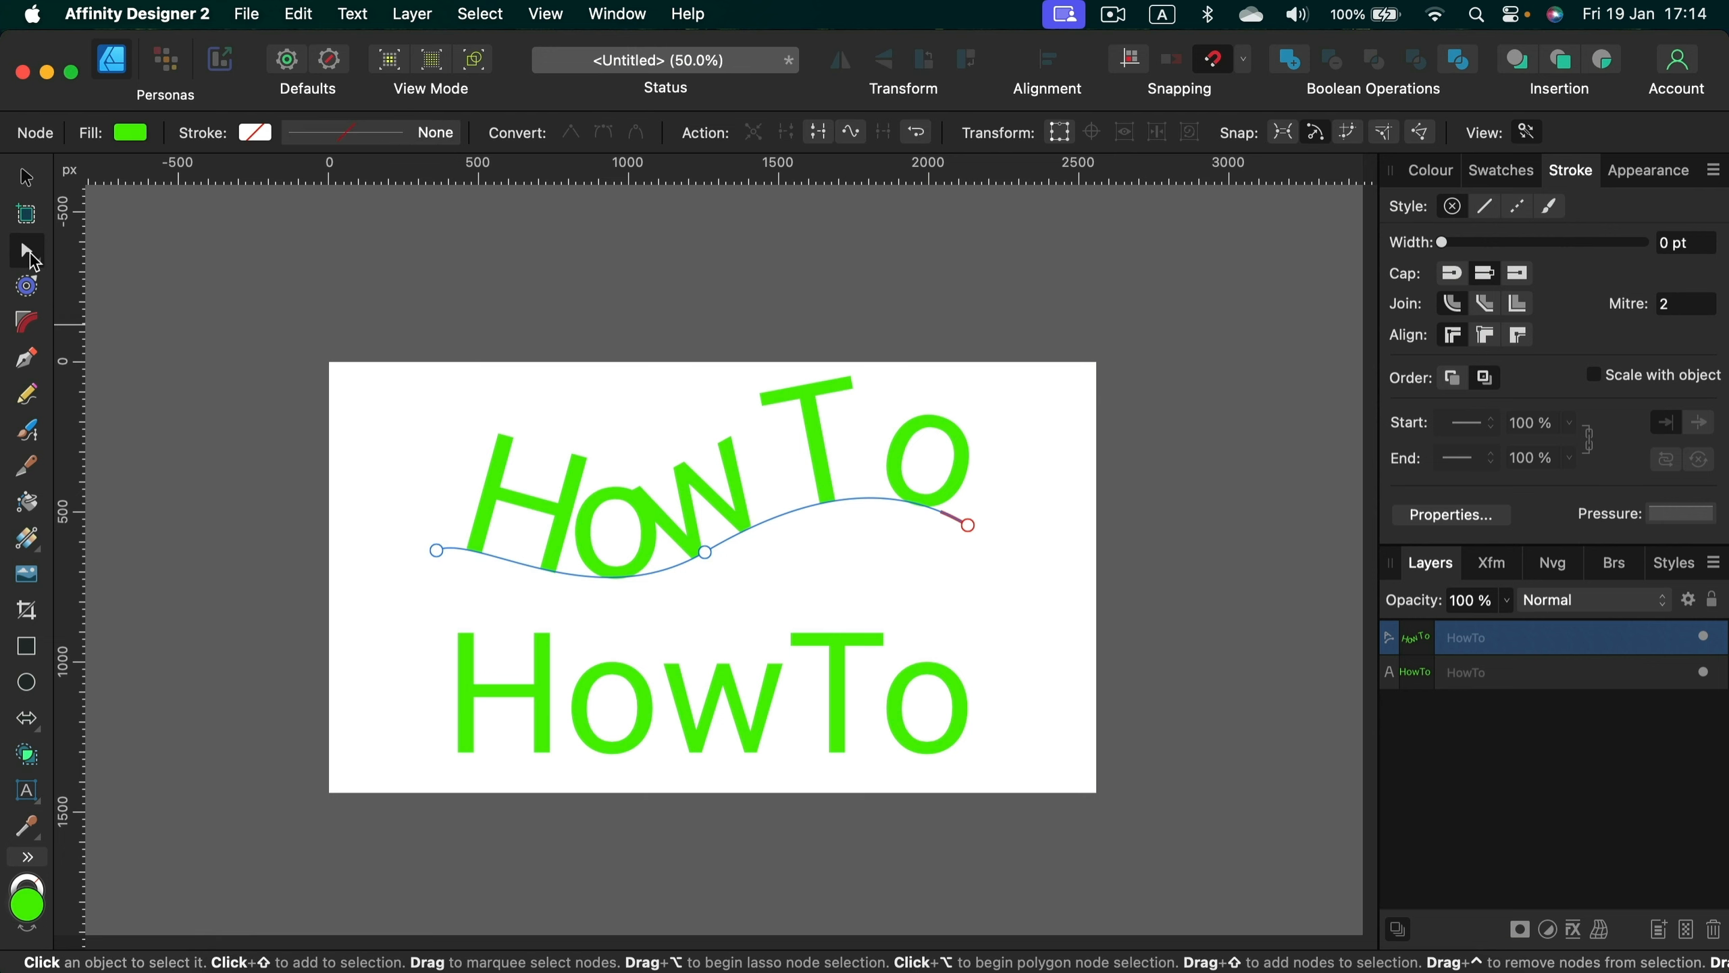
{"action": "left_click_drag", "start_coordinate": [437, 549], "coordinate": [368, 516]}
{"action": "left_click_drag", "start_coordinate": [705, 551], "coordinate": [658, 566]}
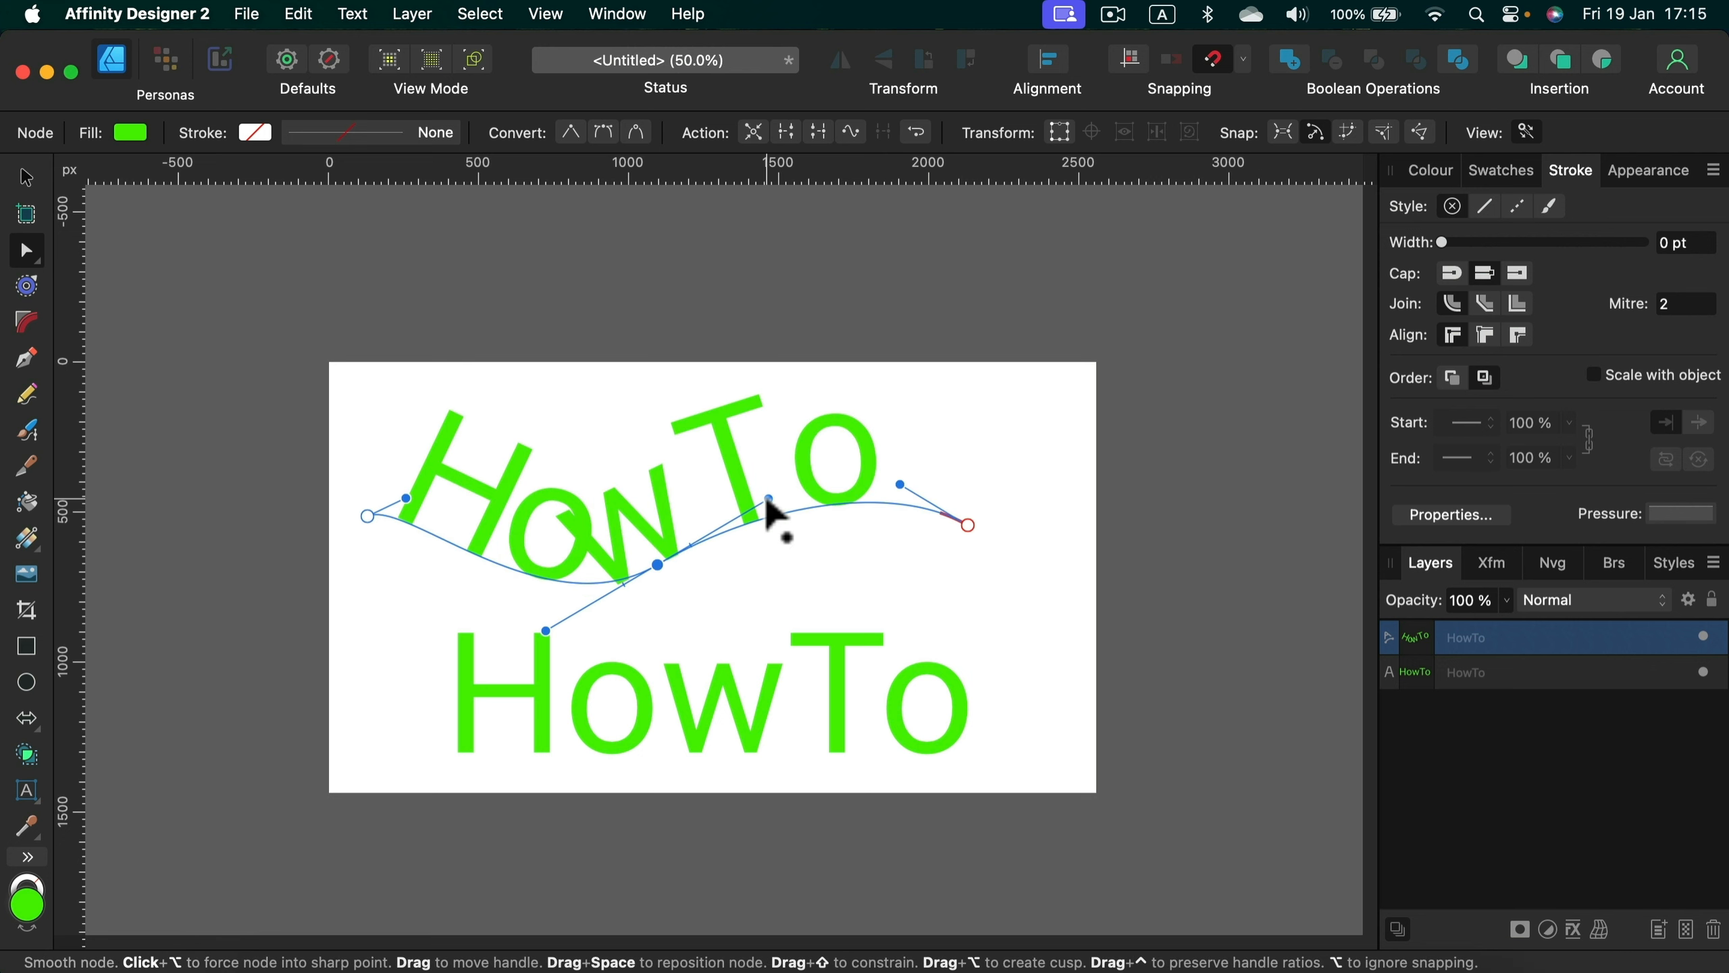
{"action": "left_click_drag", "start_coordinate": [772, 512], "coordinate": [1033, 517]}
{"action": "left_click_drag", "start_coordinate": [658, 565], "coordinate": [654, 493]}
{"action": "left_click_drag", "start_coordinate": [375, 525], "coordinate": [397, 593]}
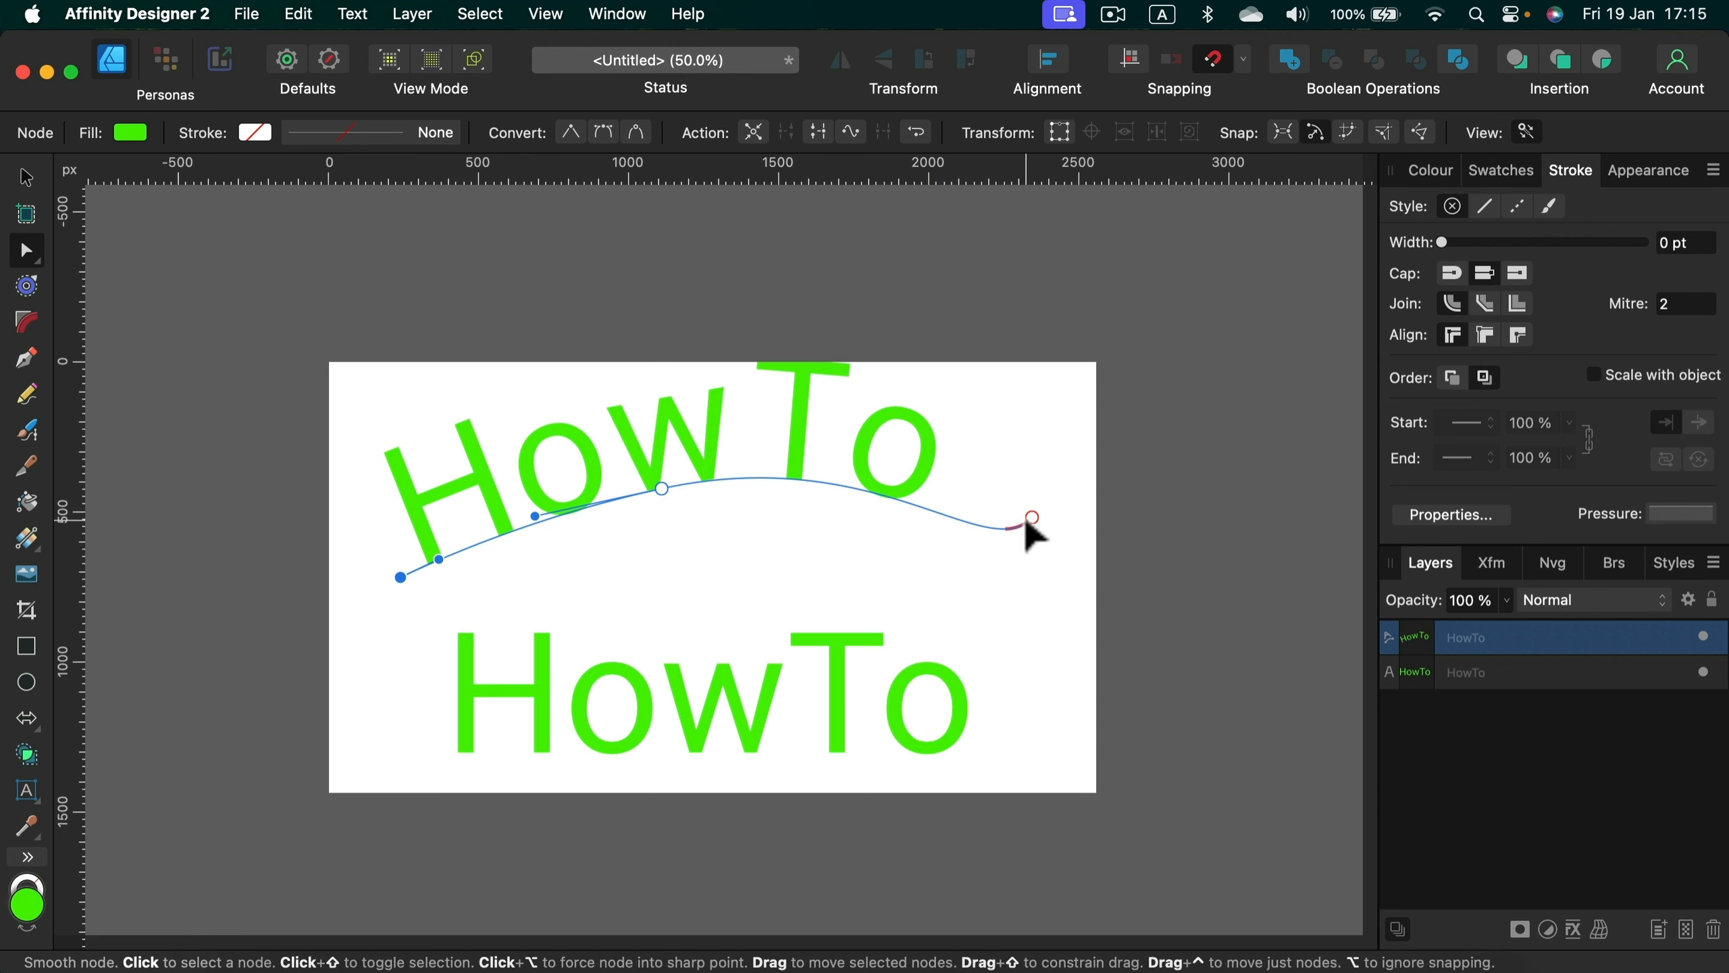
{"action": "left_click_drag", "start_coordinate": [1031, 517], "coordinate": [1016, 602]}
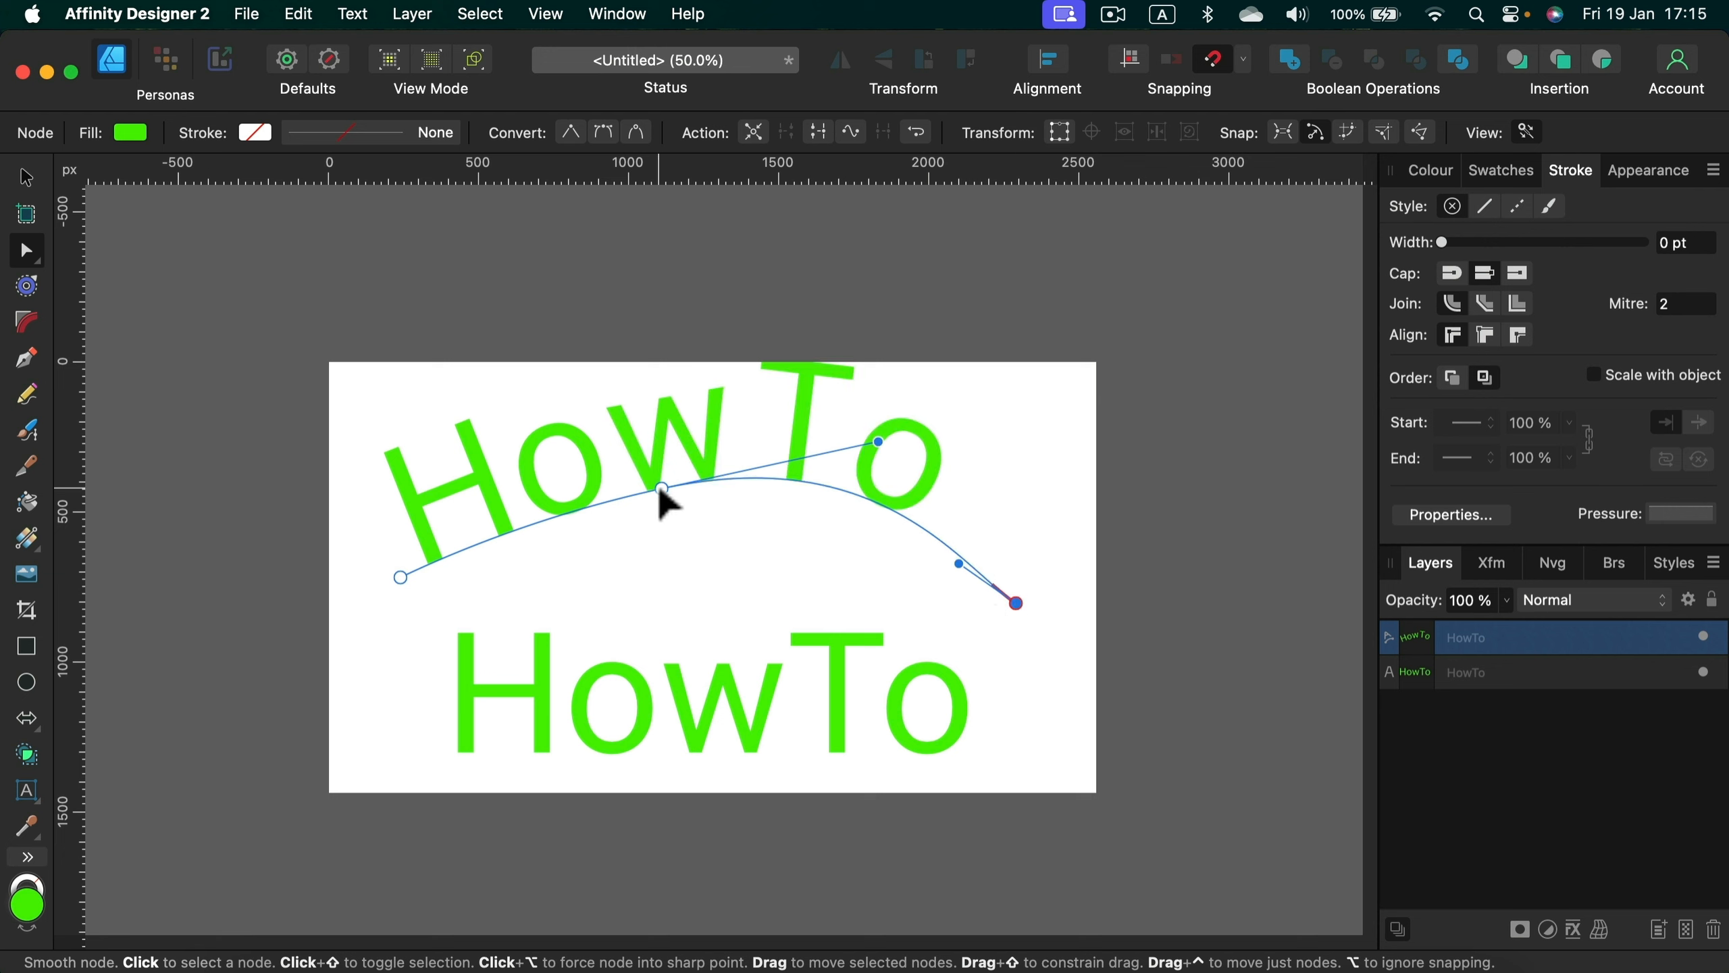
{"action": "left_click_drag", "start_coordinate": [662, 490], "coordinate": [711, 559]}
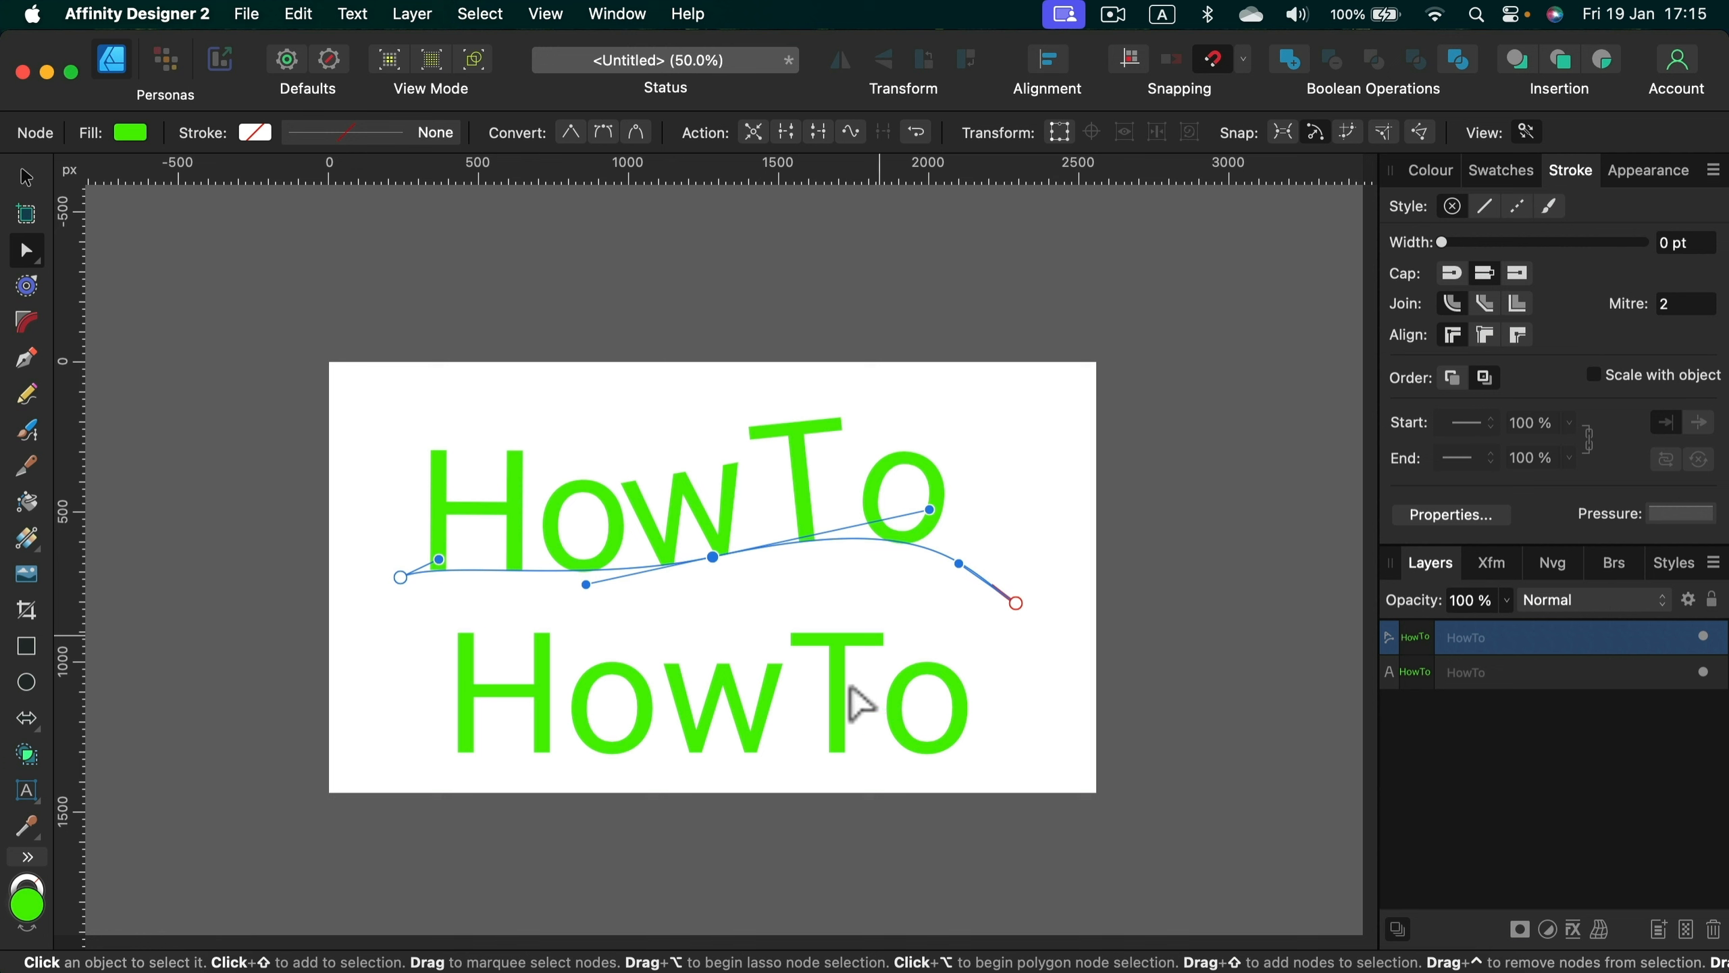
Step: Select the straight lower HowTo text and apply a Quad warp to it
{"action": "left_click", "coordinate": [842, 718]}
{"action": "left_click", "coordinate": [25, 177]}
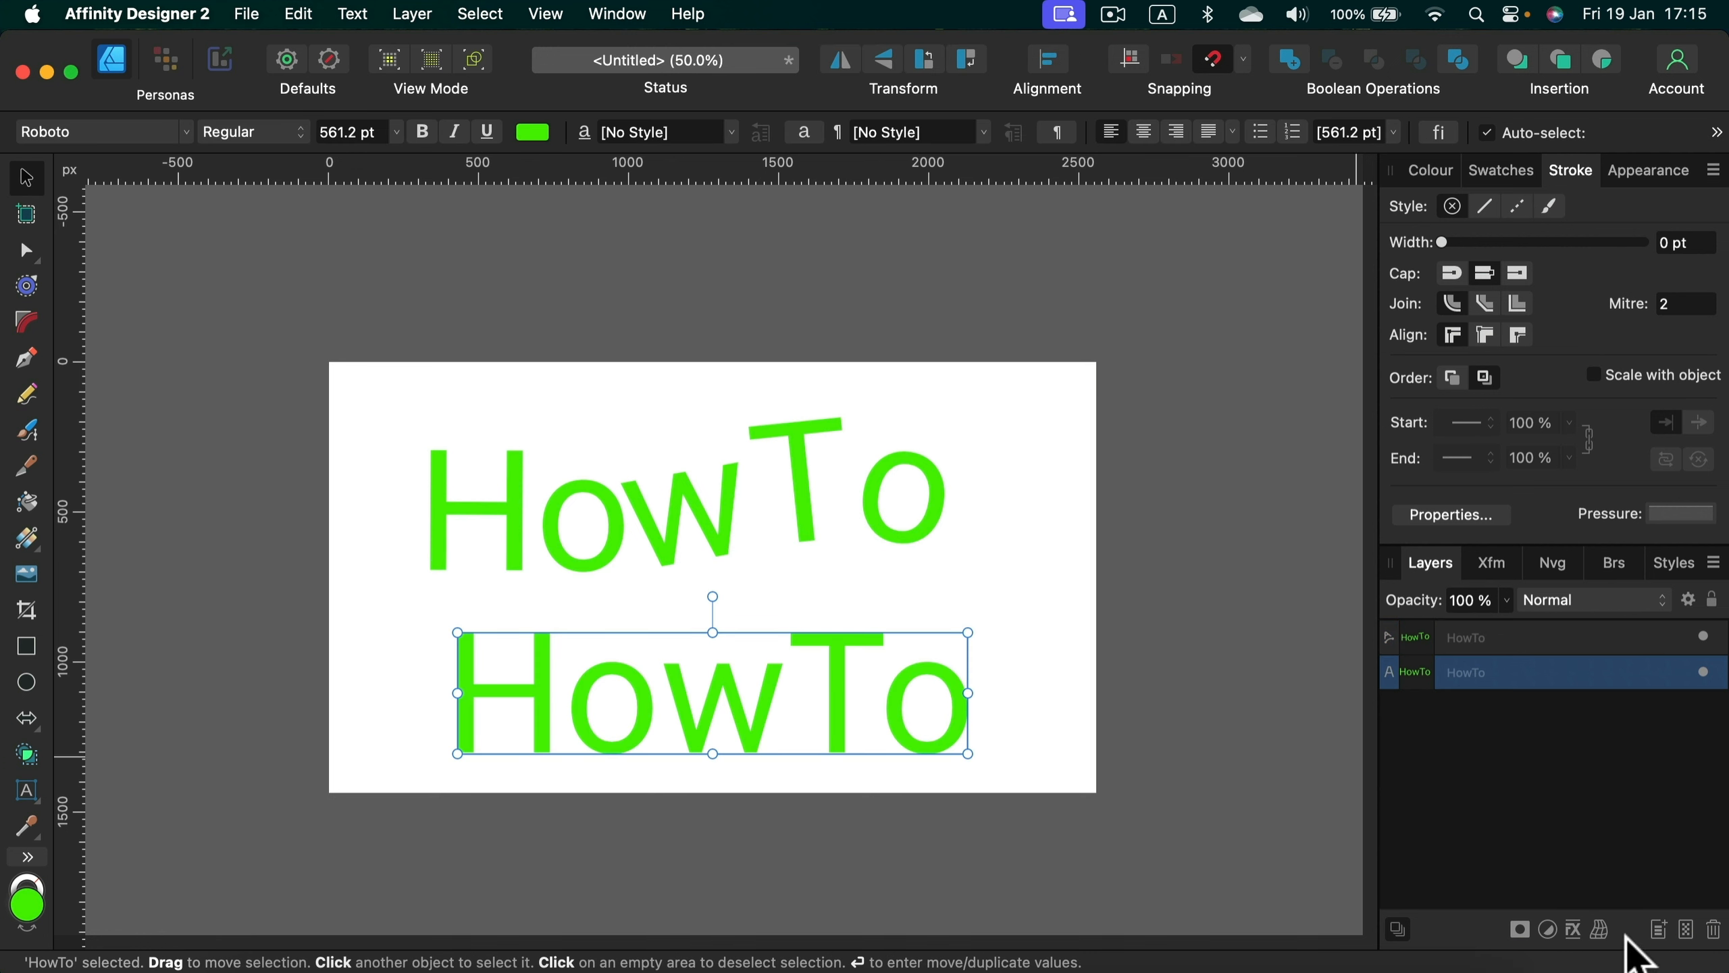
{"action": "left_click", "coordinate": [1602, 930]}
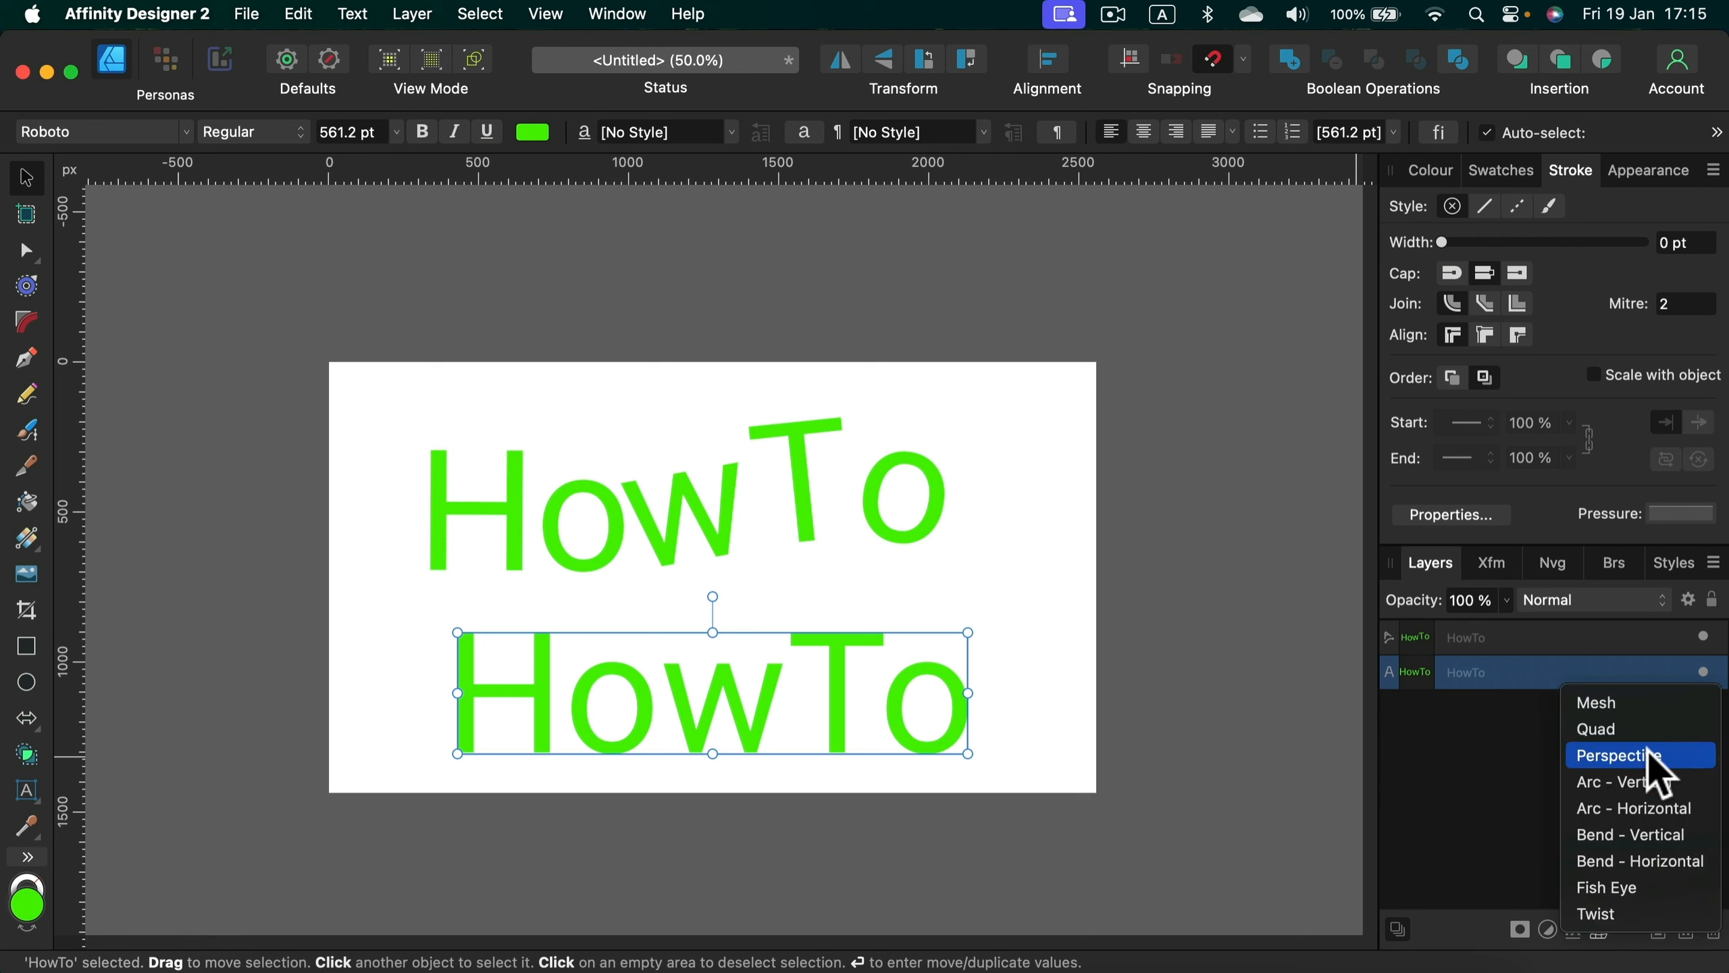
{"action": "left_click", "coordinate": [1650, 731]}
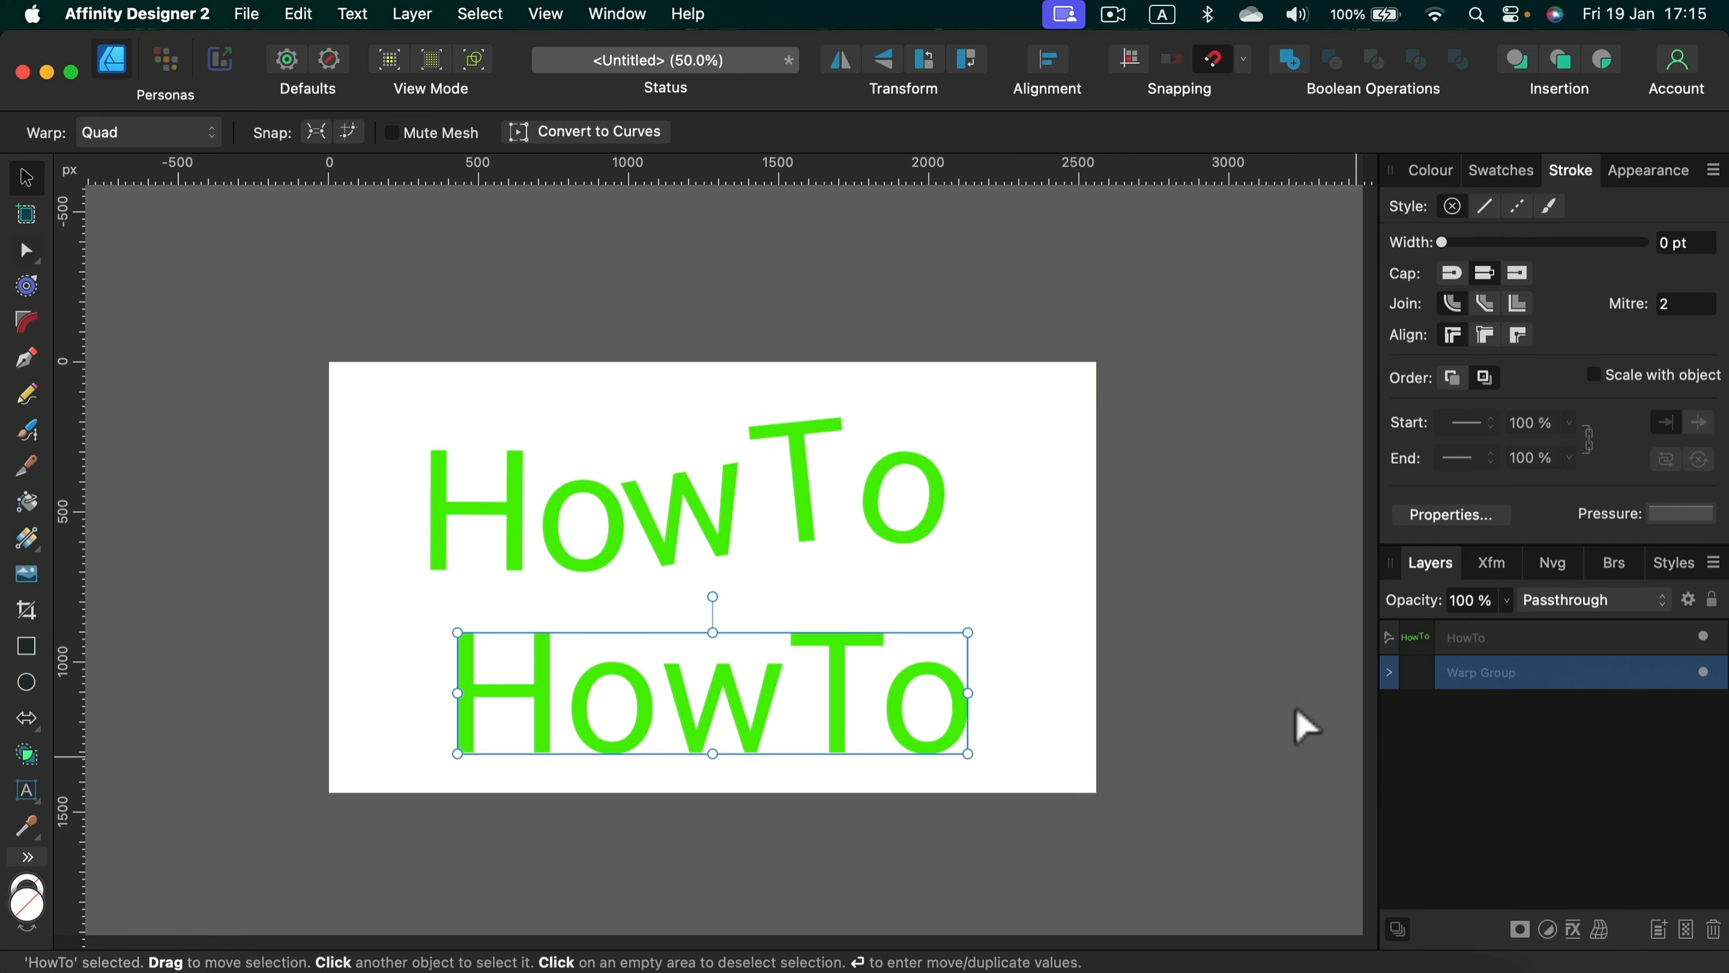
Step: Distort the lower HowTo text by raising both end corners of its warp and arching its upper and lower edges upward
{"action": "left_click_drag", "start_coordinate": [968, 634], "coordinate": [919, 541]}
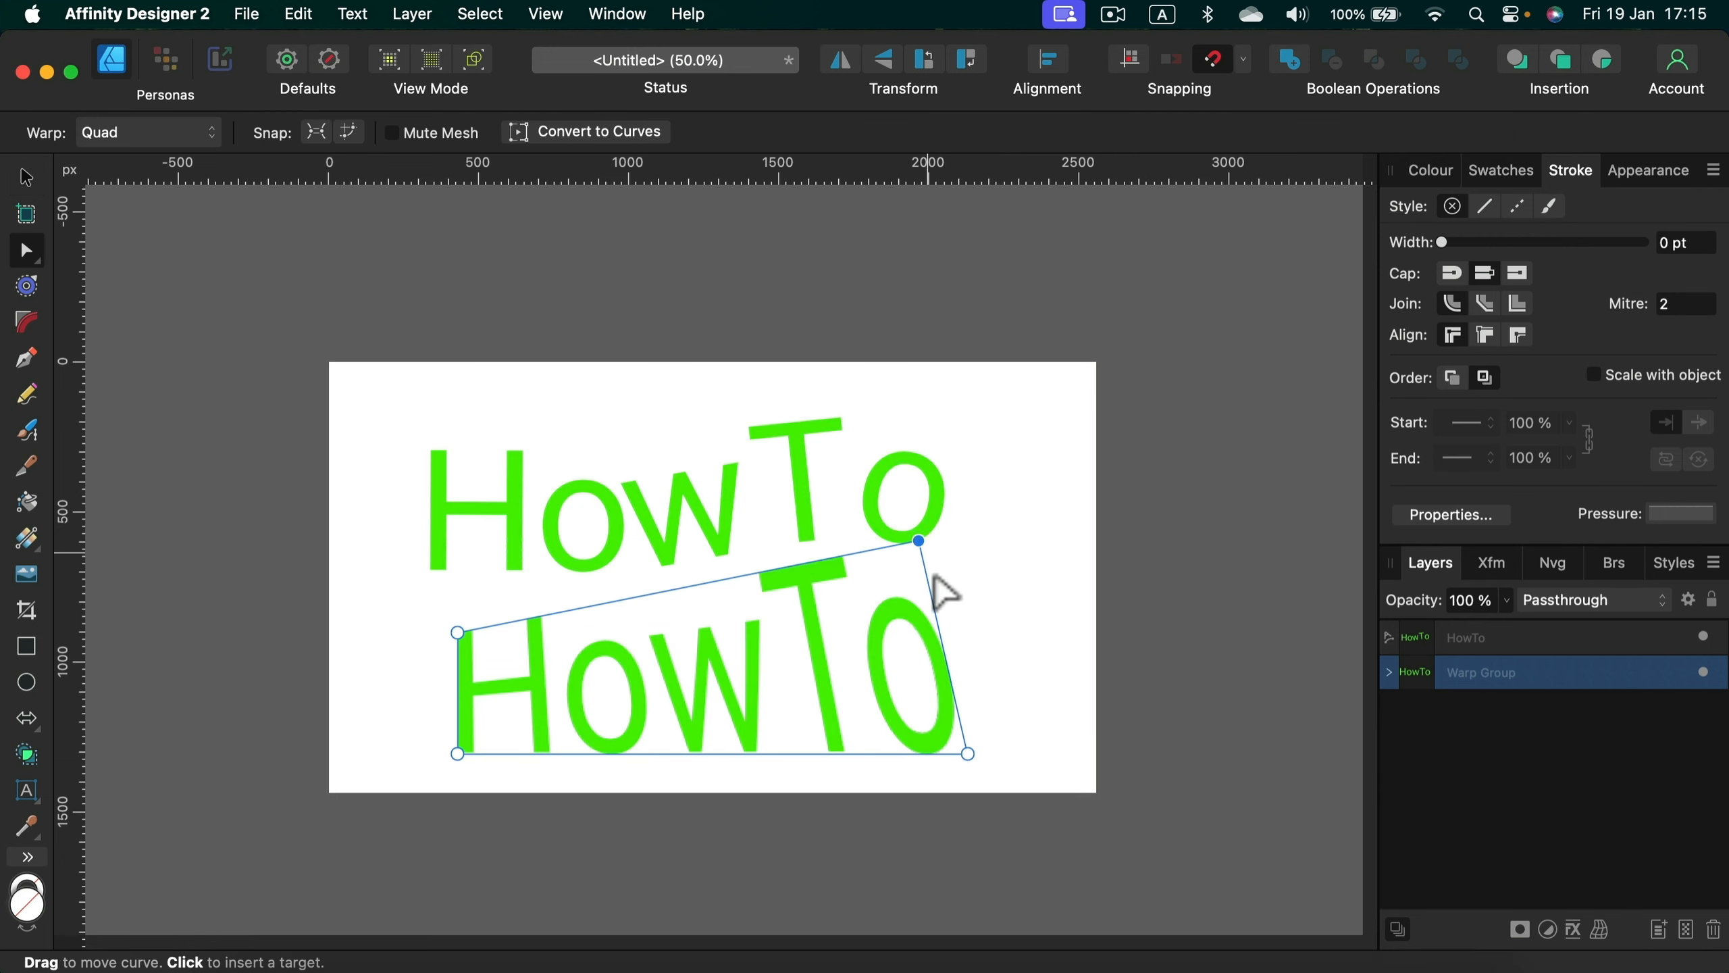
{"action": "left_click_drag", "start_coordinate": [970, 752], "coordinate": [987, 633]}
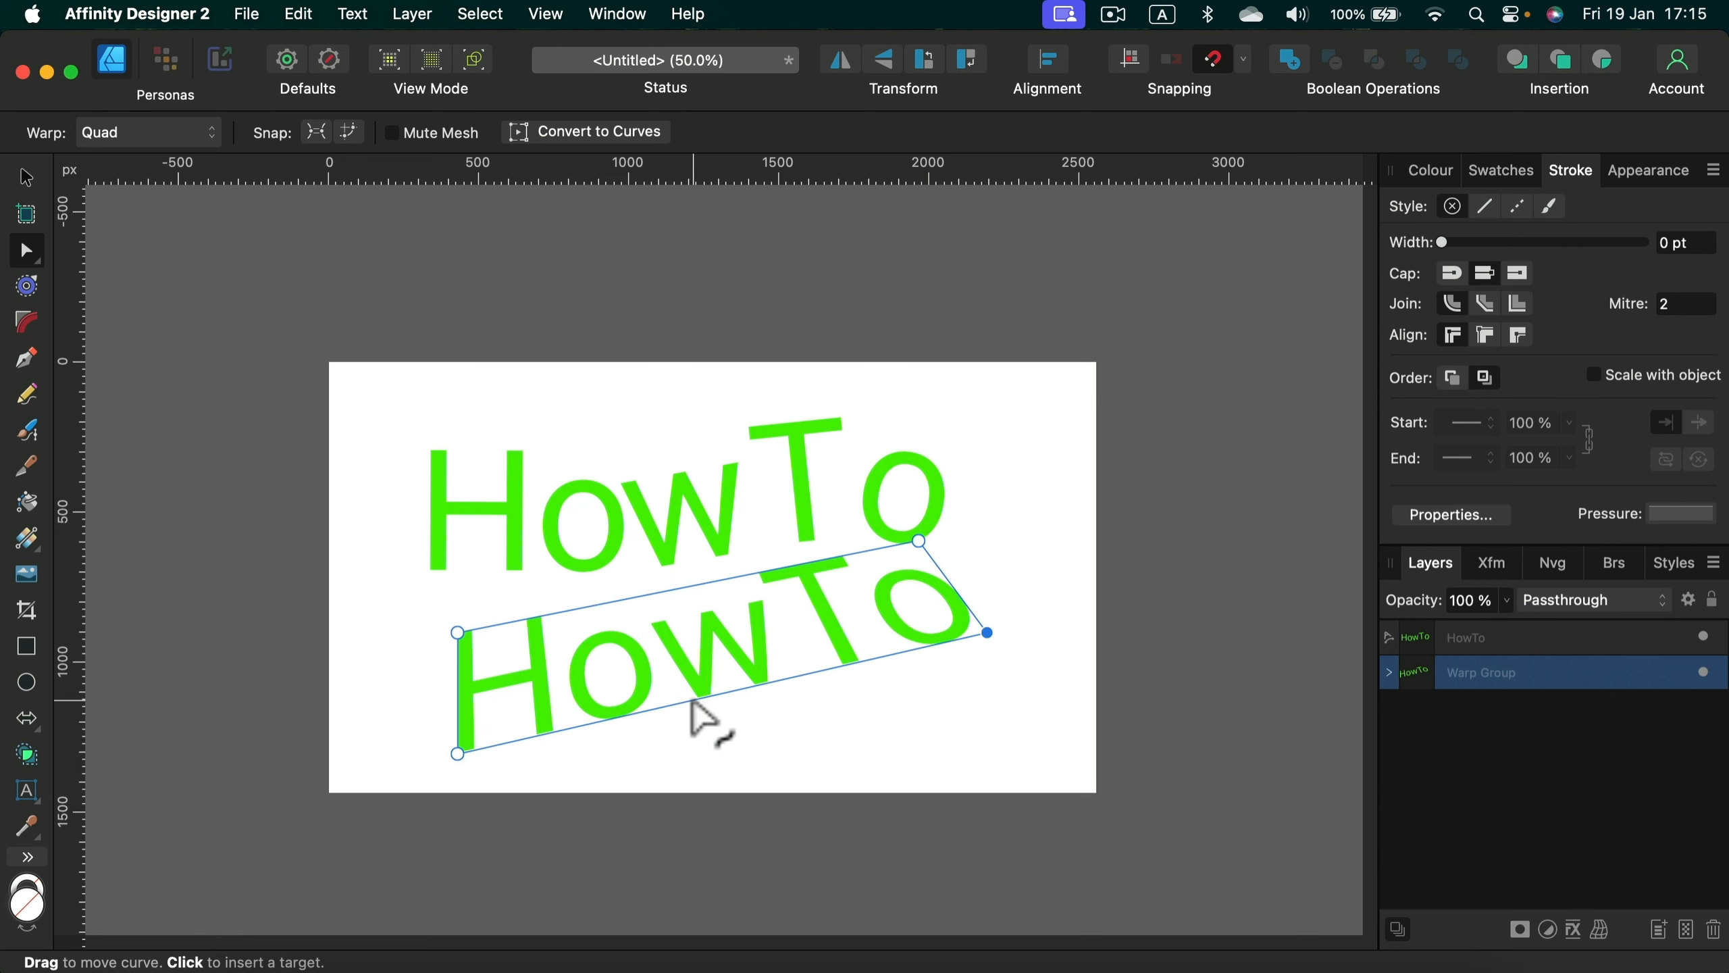
{"action": "left_click_drag", "start_coordinate": [694, 585], "coordinate": [675, 483]}
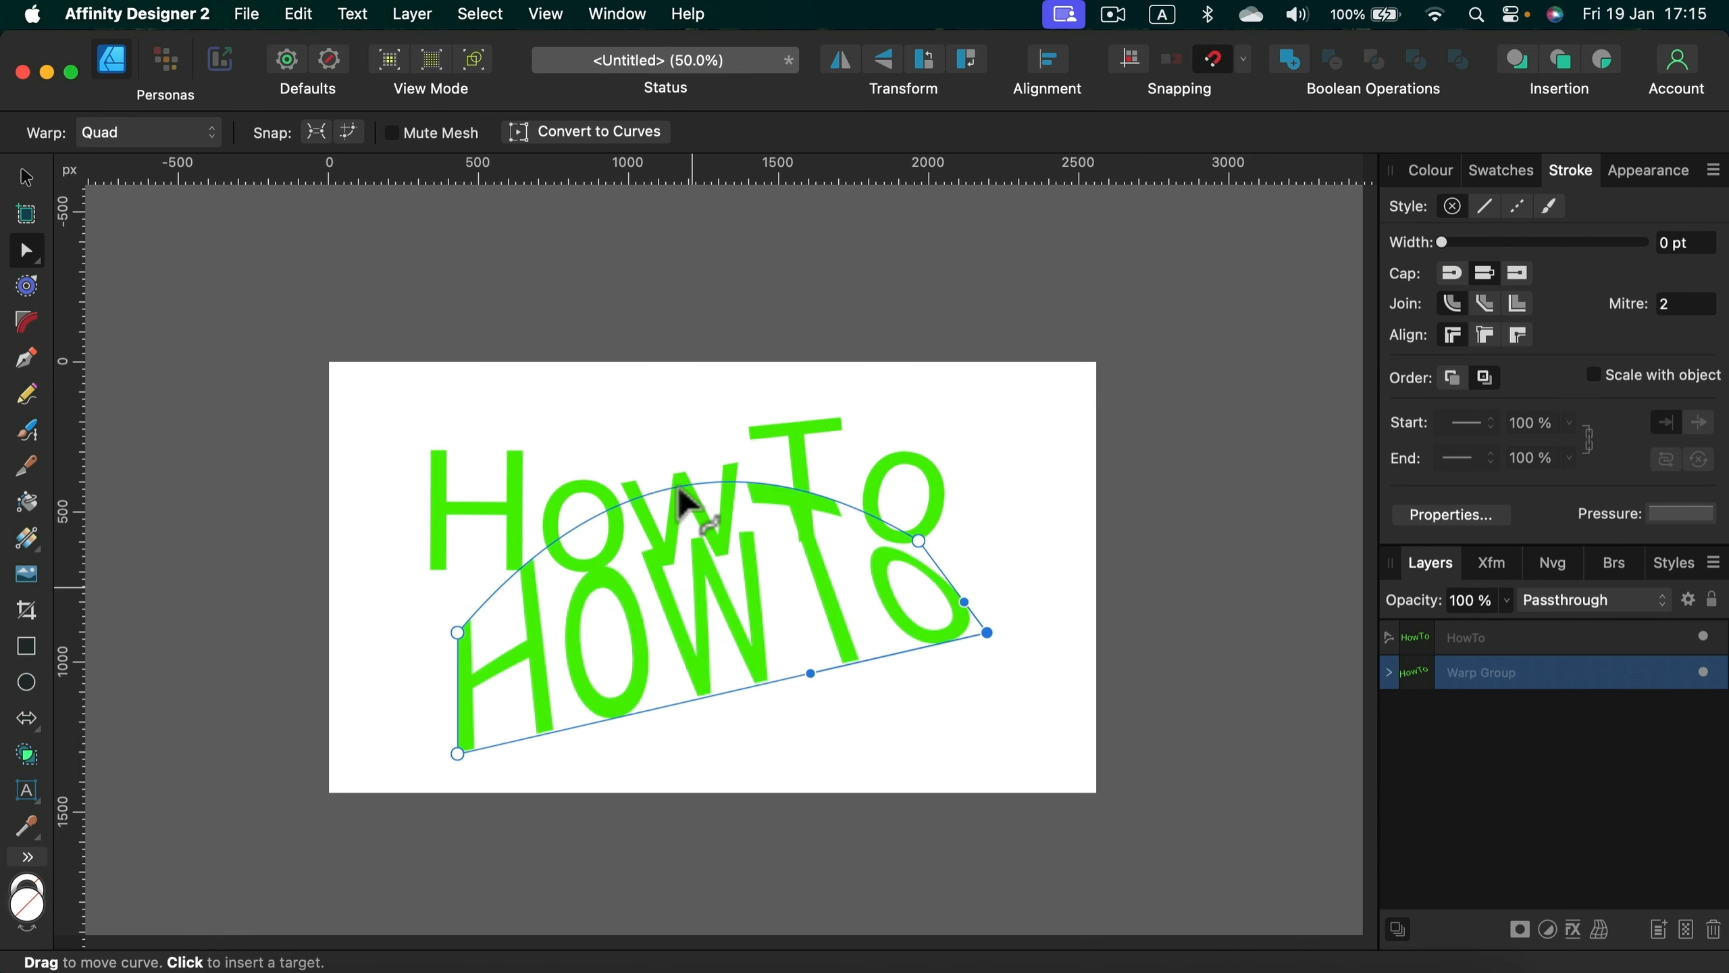
{"action": "left_click_drag", "start_coordinate": [736, 686], "coordinate": [718, 599]}
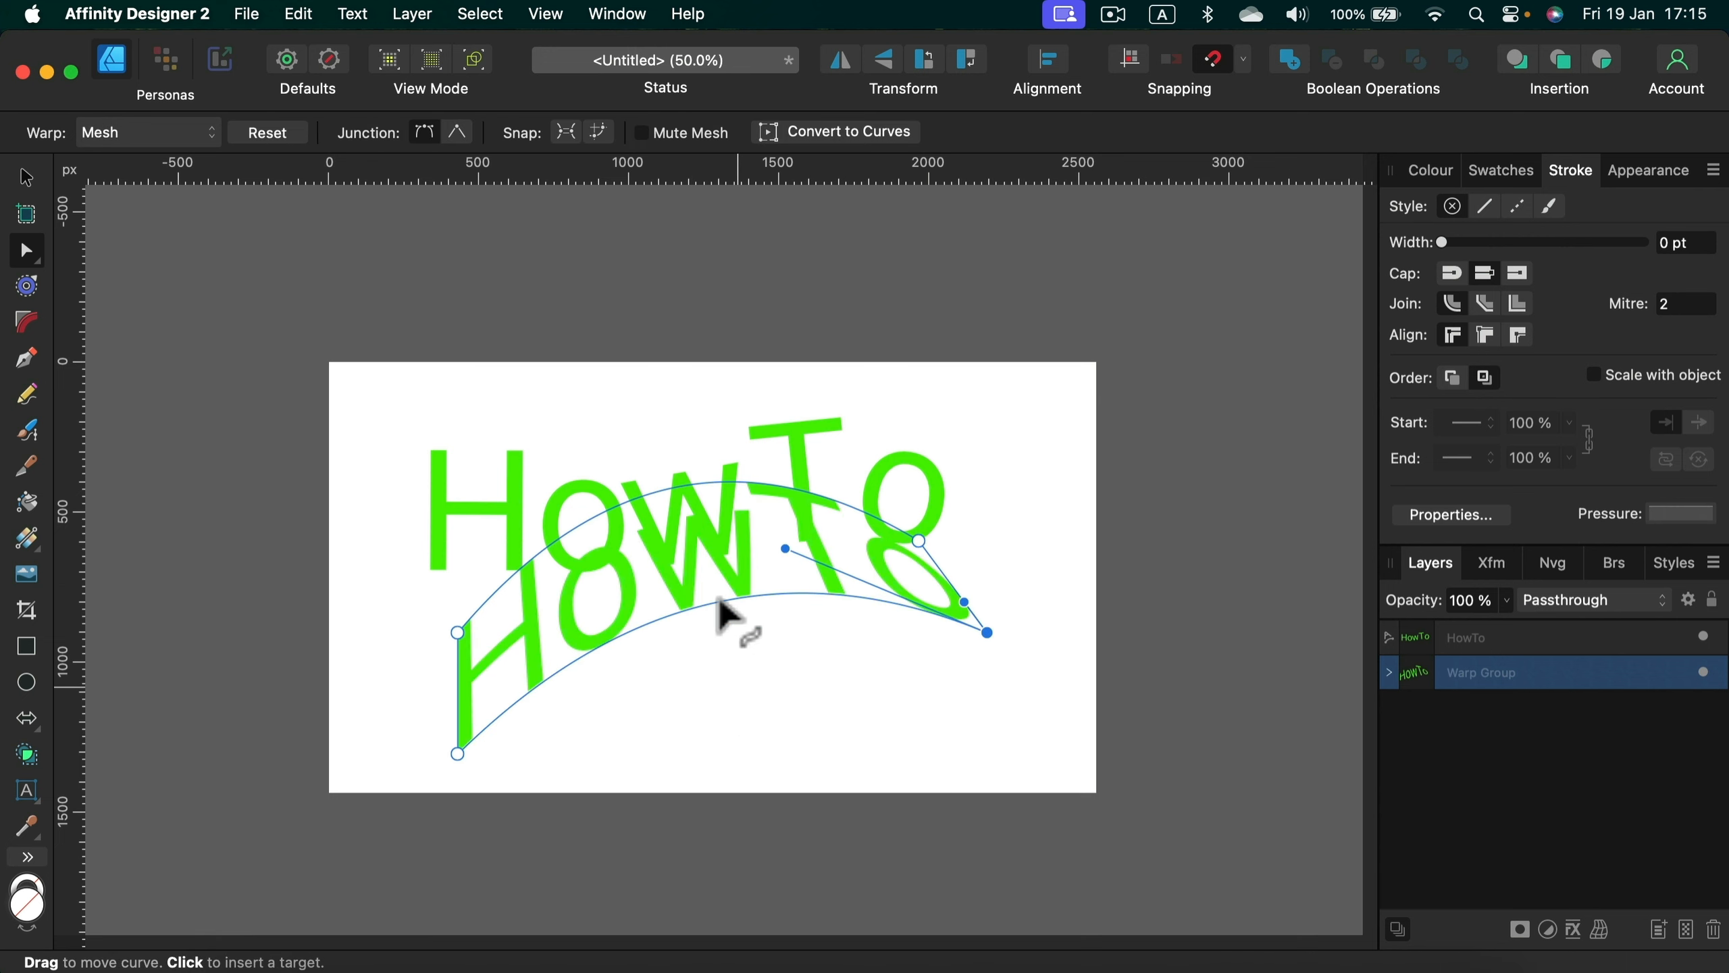
{"action": "left_click", "coordinate": [25, 177]}
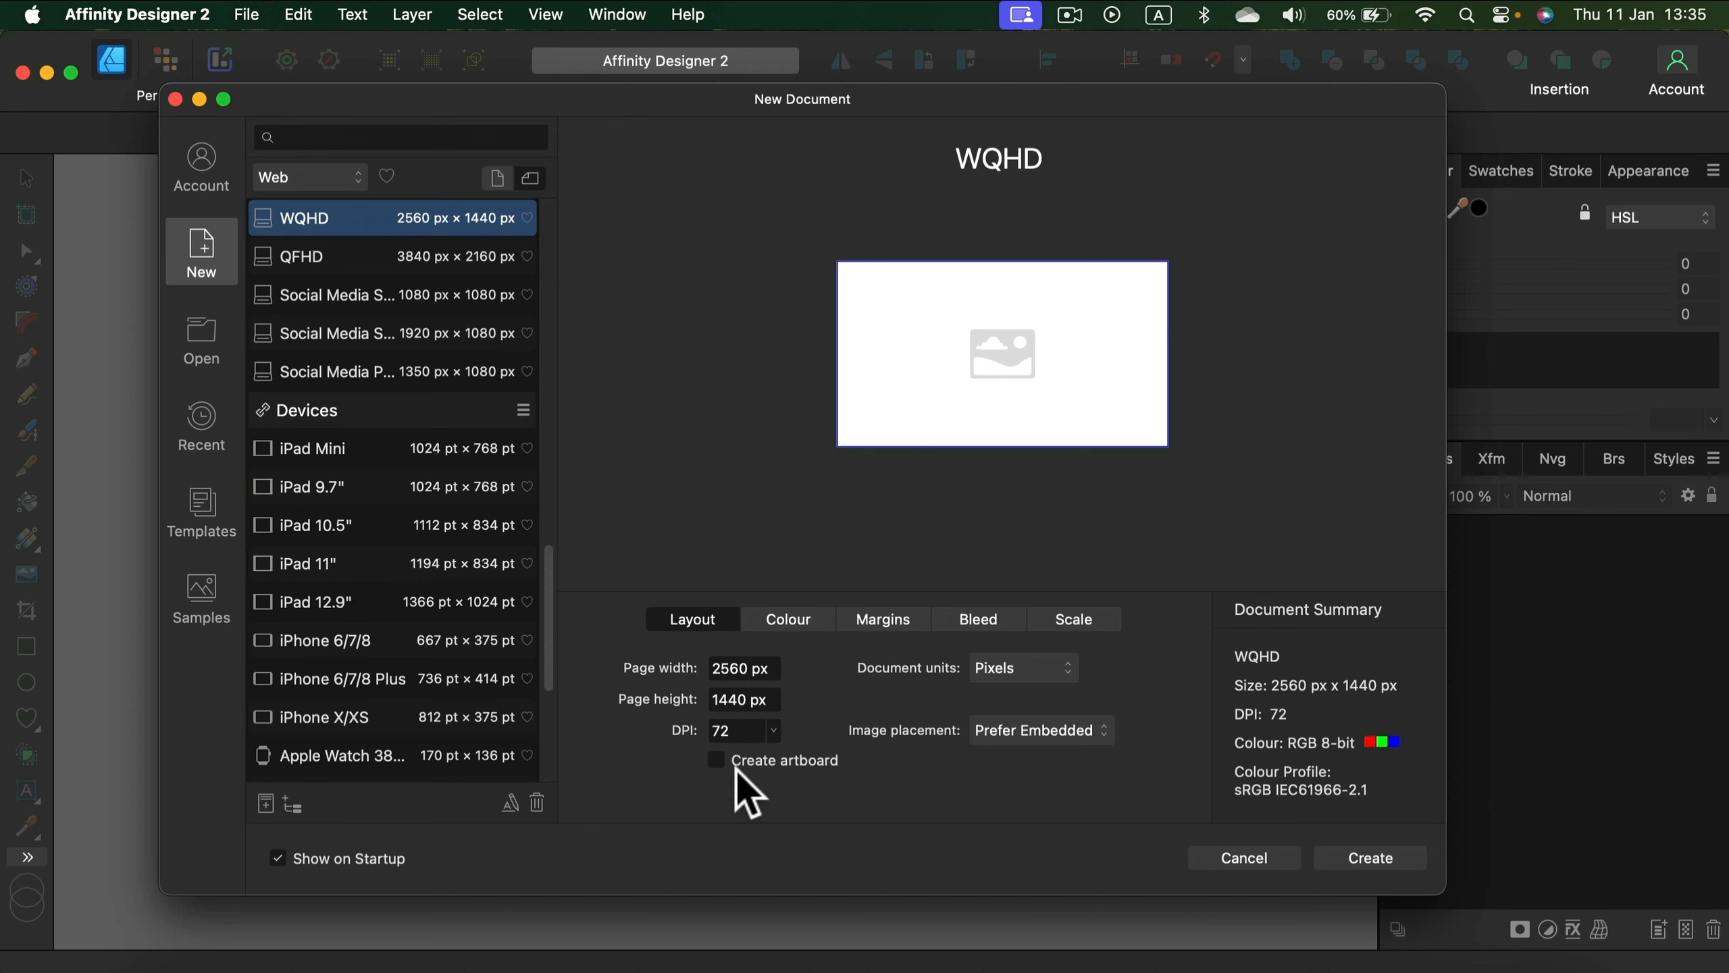
Step: Create a new WQHD document of 2560 × 1440 px without an artboard
{"action": "left_click", "coordinate": [716, 760]}
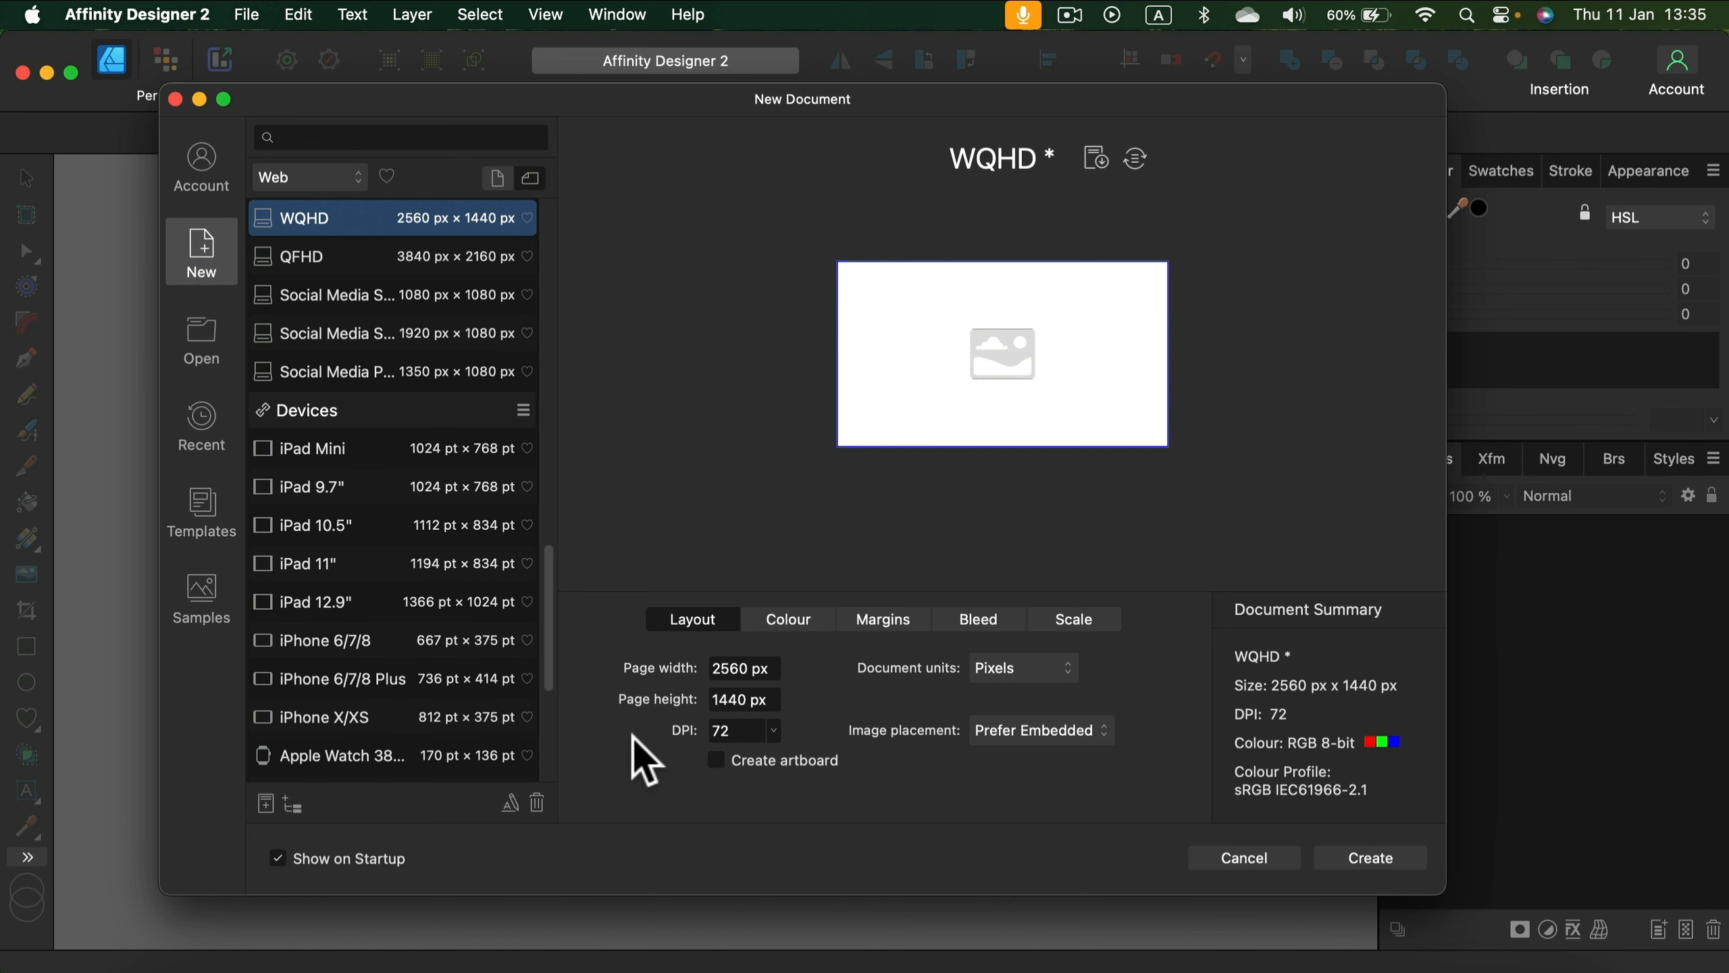
{"action": "left_click", "coordinate": [1393, 859]}
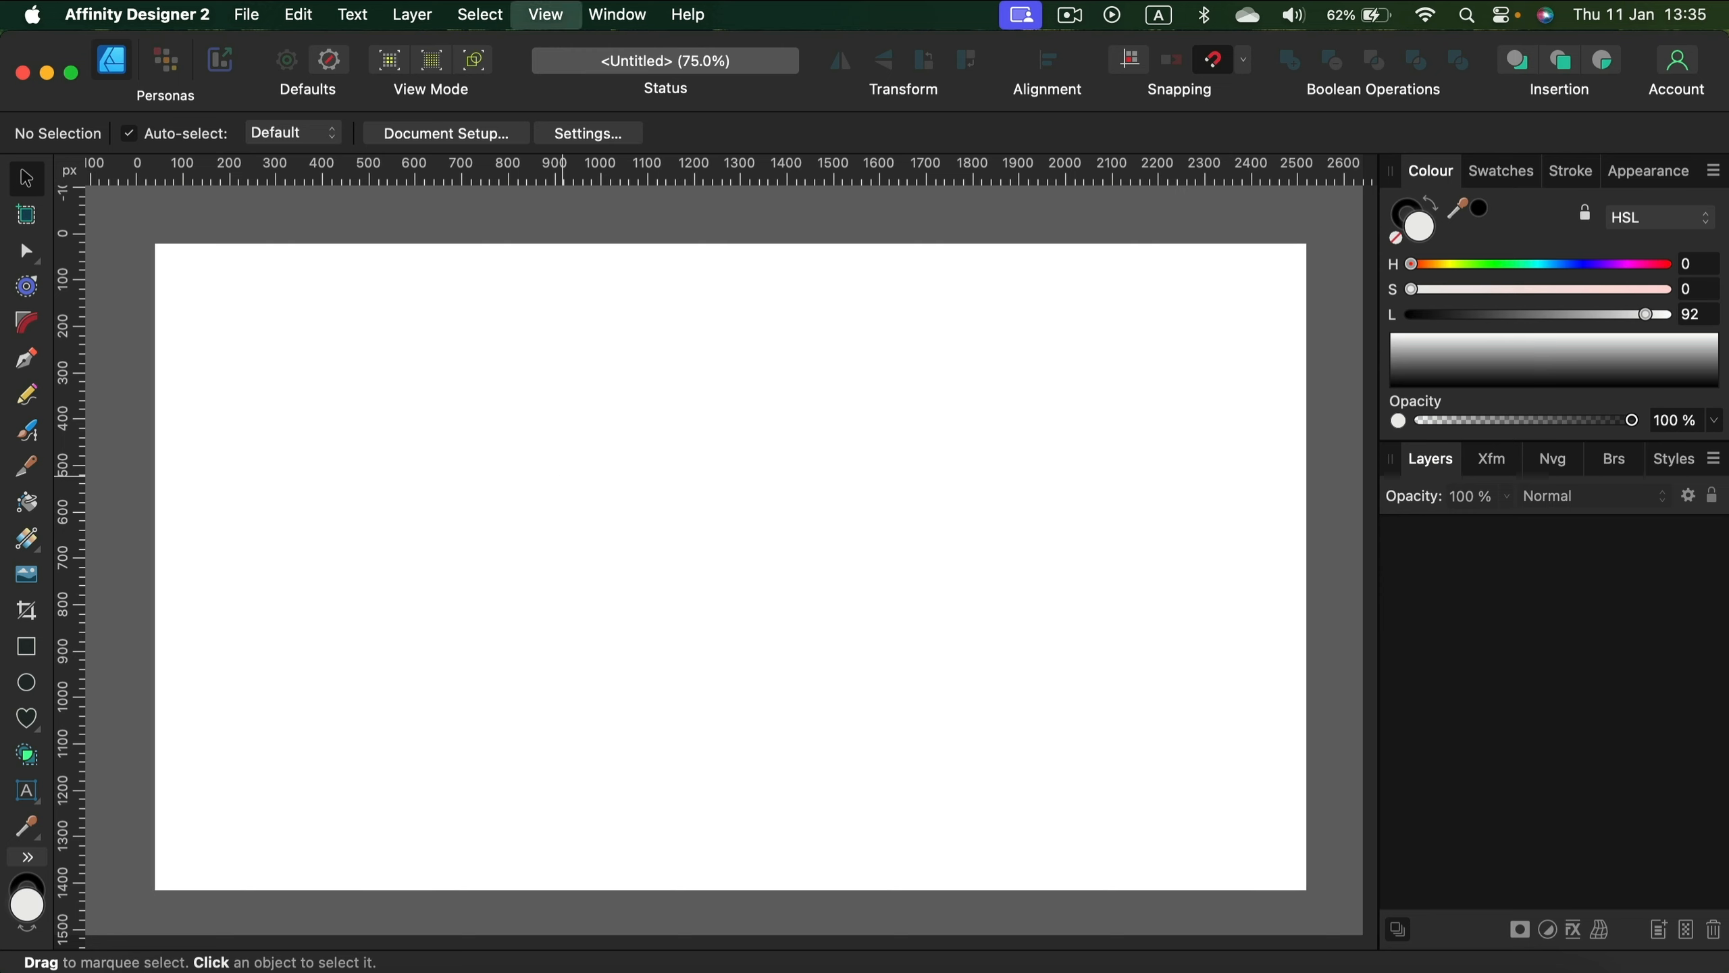
{"action": "key", "text": "super+minus"}
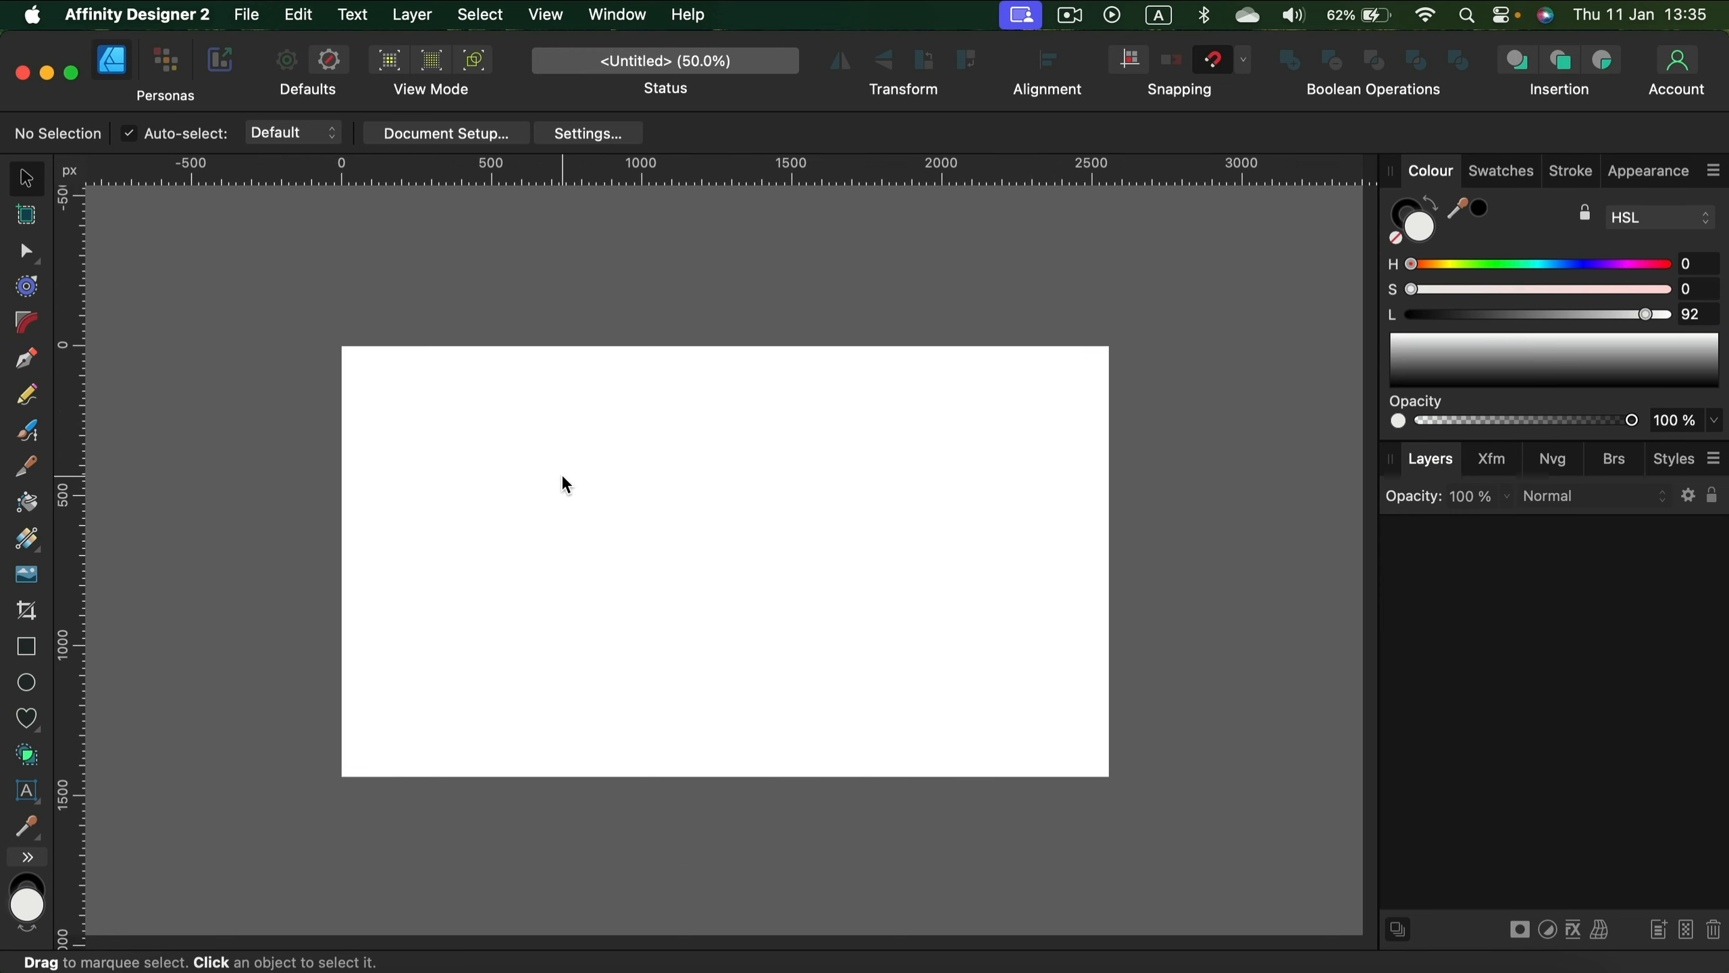
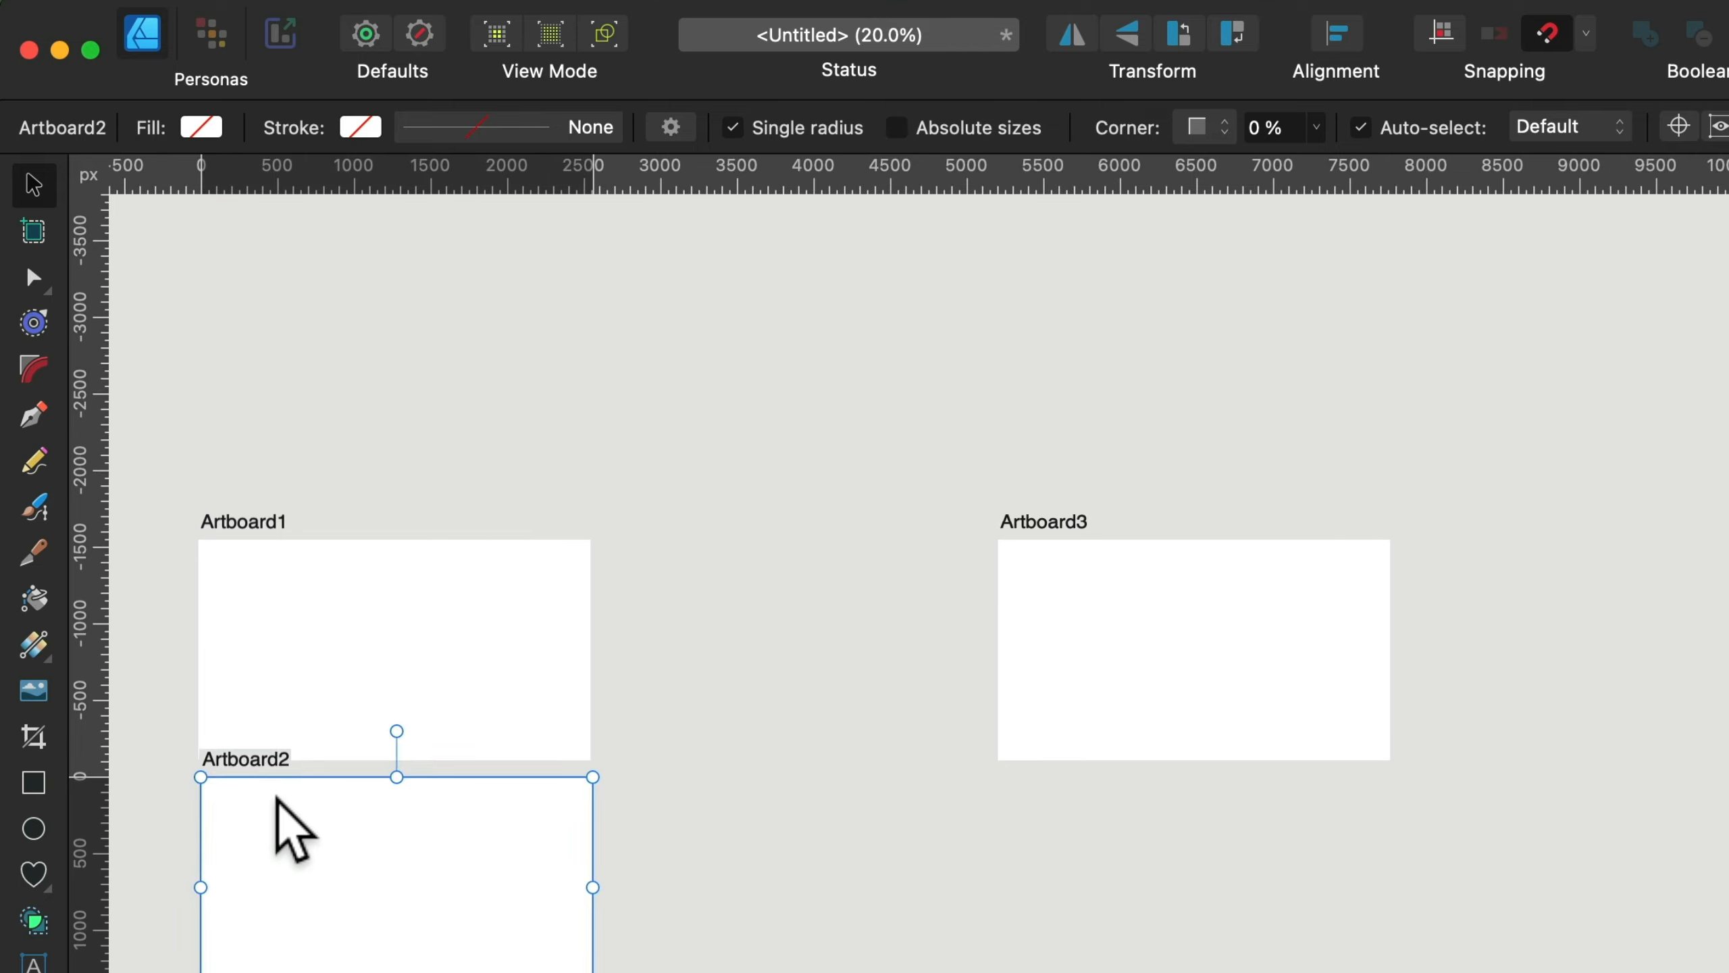
Step: Move Artboard3 beside the other two artboards and resize it to a narrow portrait format of about 788 × 2021 px
{"action": "scroll", "coordinate": [347, 784], "scroll_direction": "down", "scroll_amount": 1}
{"action": "left_click", "coordinate": [1120, 650]}
{"action": "left_click_drag", "start_coordinate": [1120, 648], "coordinate": [768, 752]}
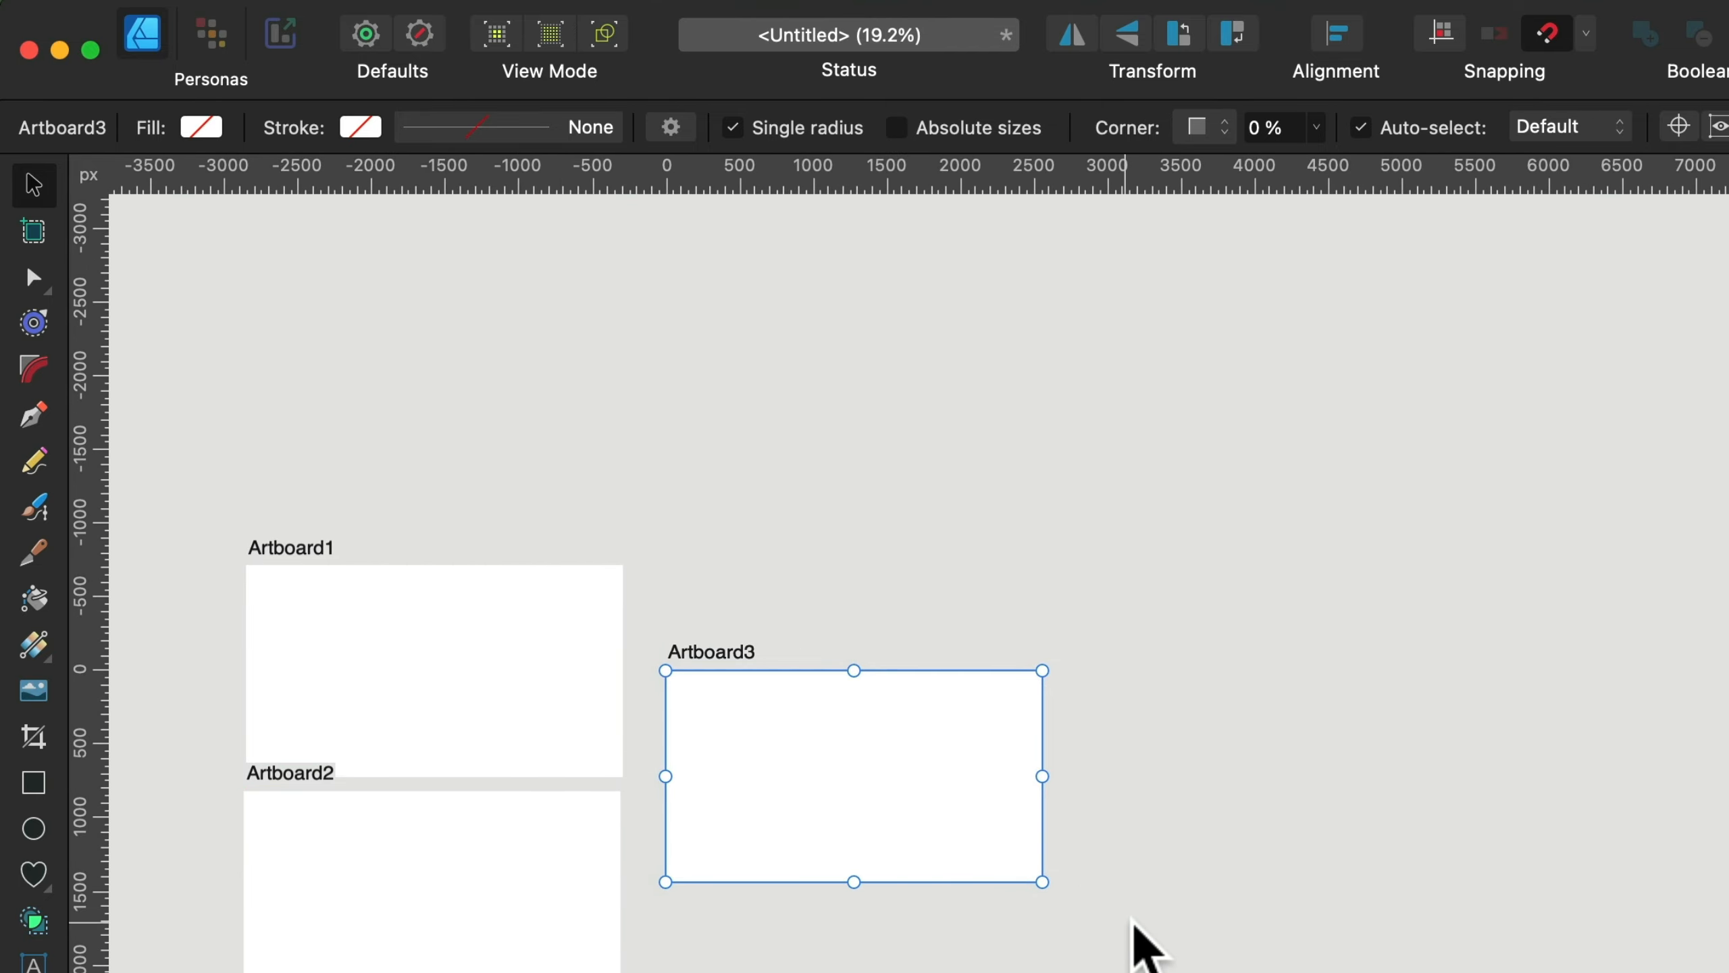
{"action": "left_click_drag", "start_coordinate": [1043, 882], "coordinate": [781, 966]}
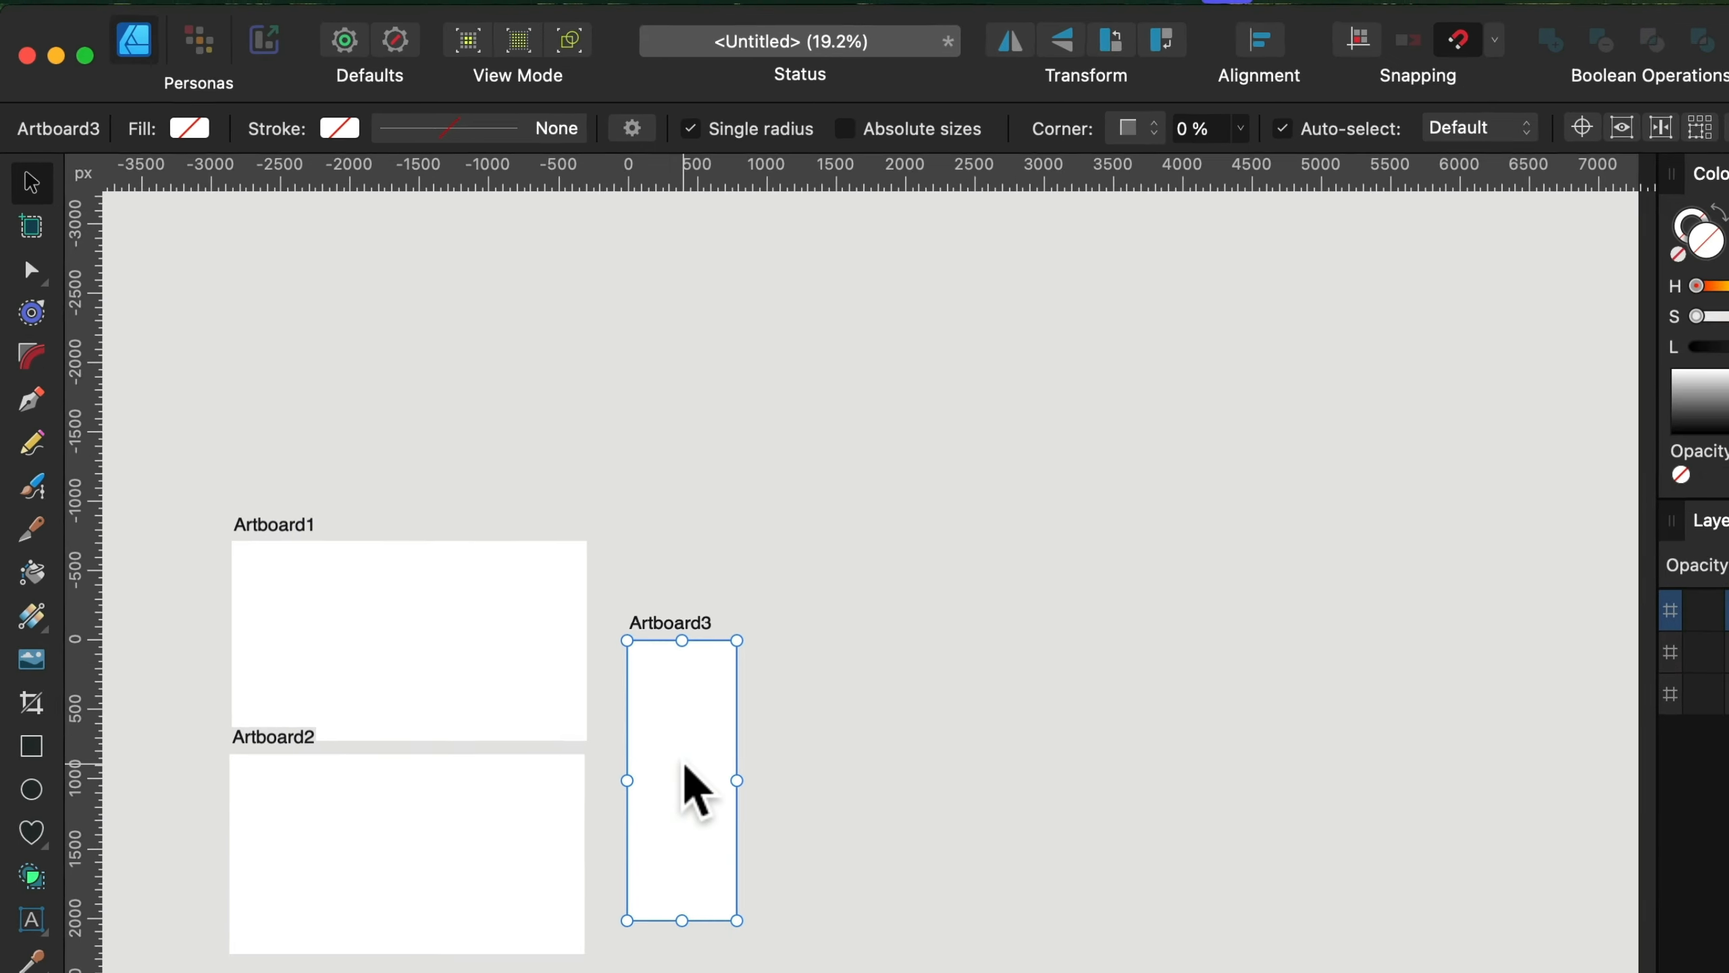
Step: Set Artboard3's width and height to 512 px and move the artboard above Artboard1
{"action": "left_click", "coordinate": [1501, 464]}
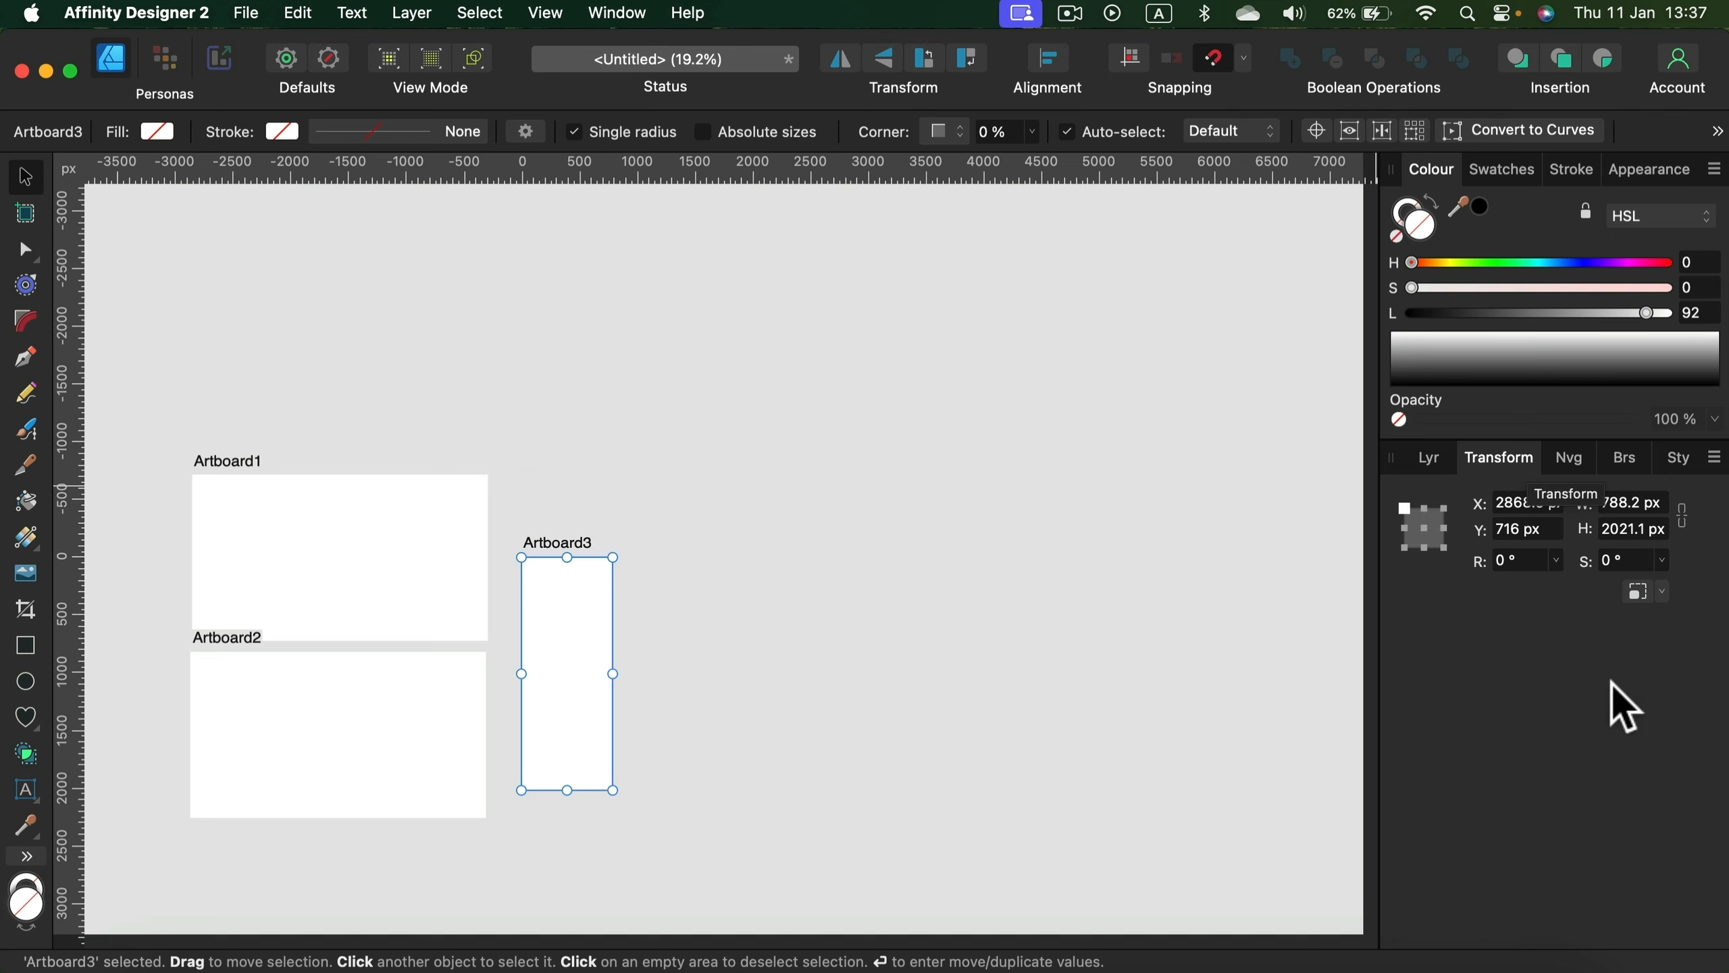
{"action": "double_click", "coordinate": [1624, 508]}
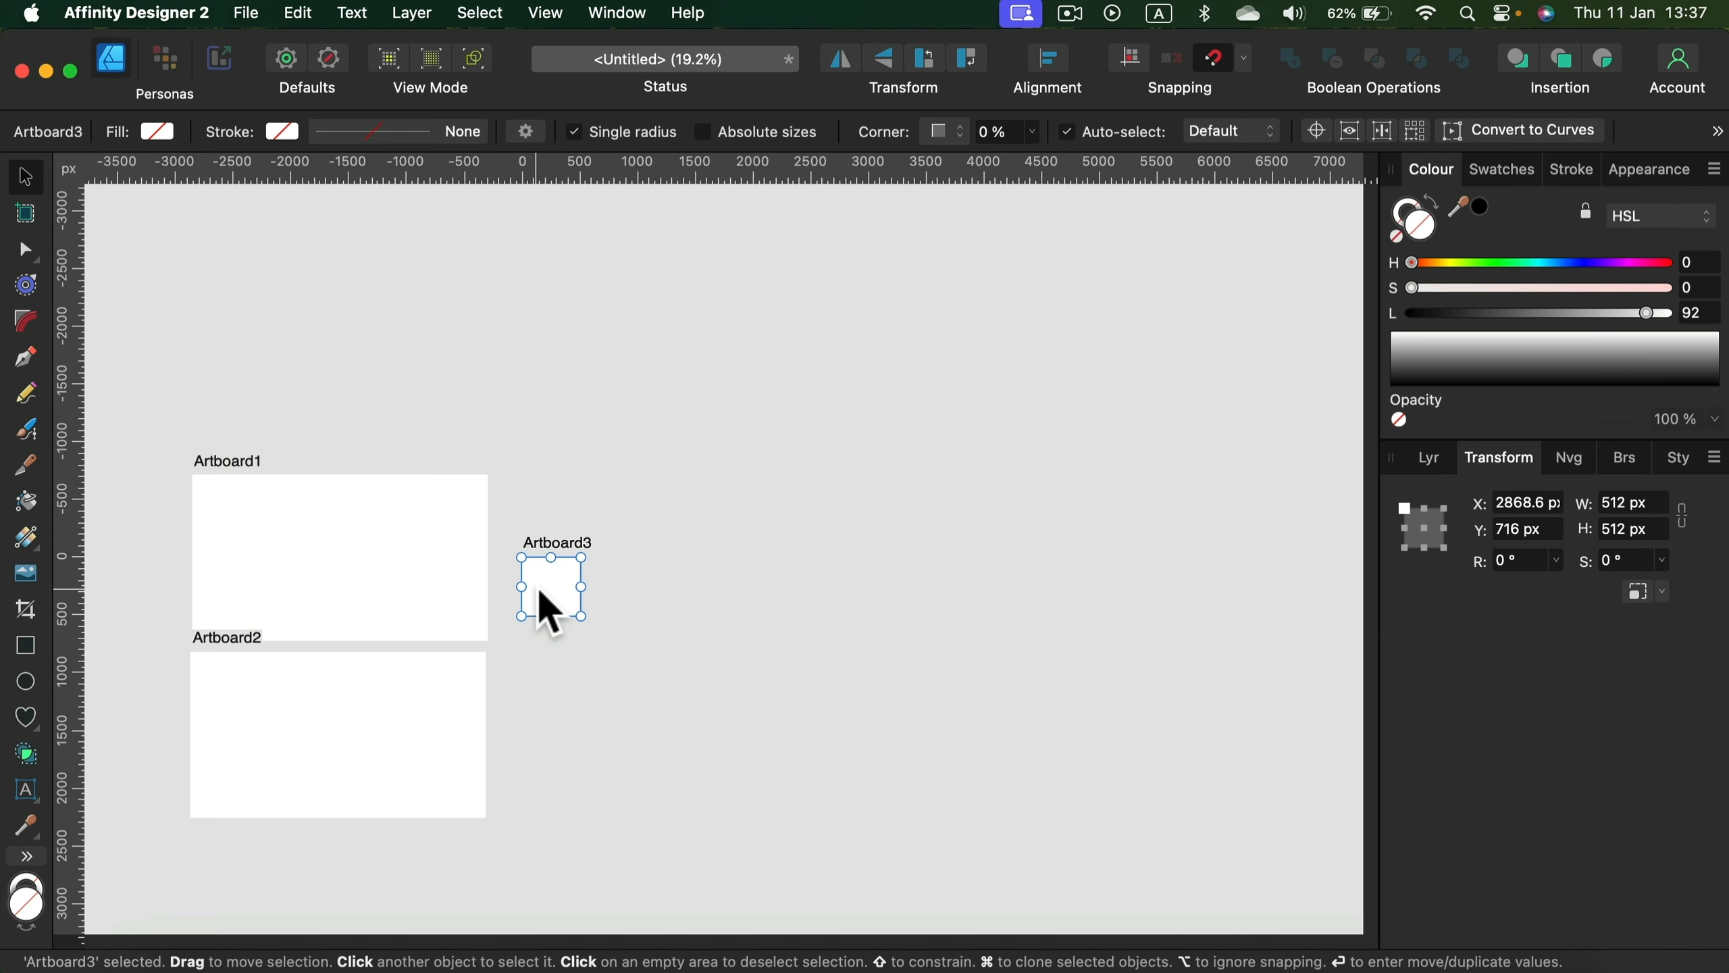
{"action": "left_click_drag", "start_coordinate": [572, 606], "coordinate": [359, 417]}
{"action": "scroll", "coordinate": [358, 417], "scroll_direction": "down", "scroll_amount": 1}
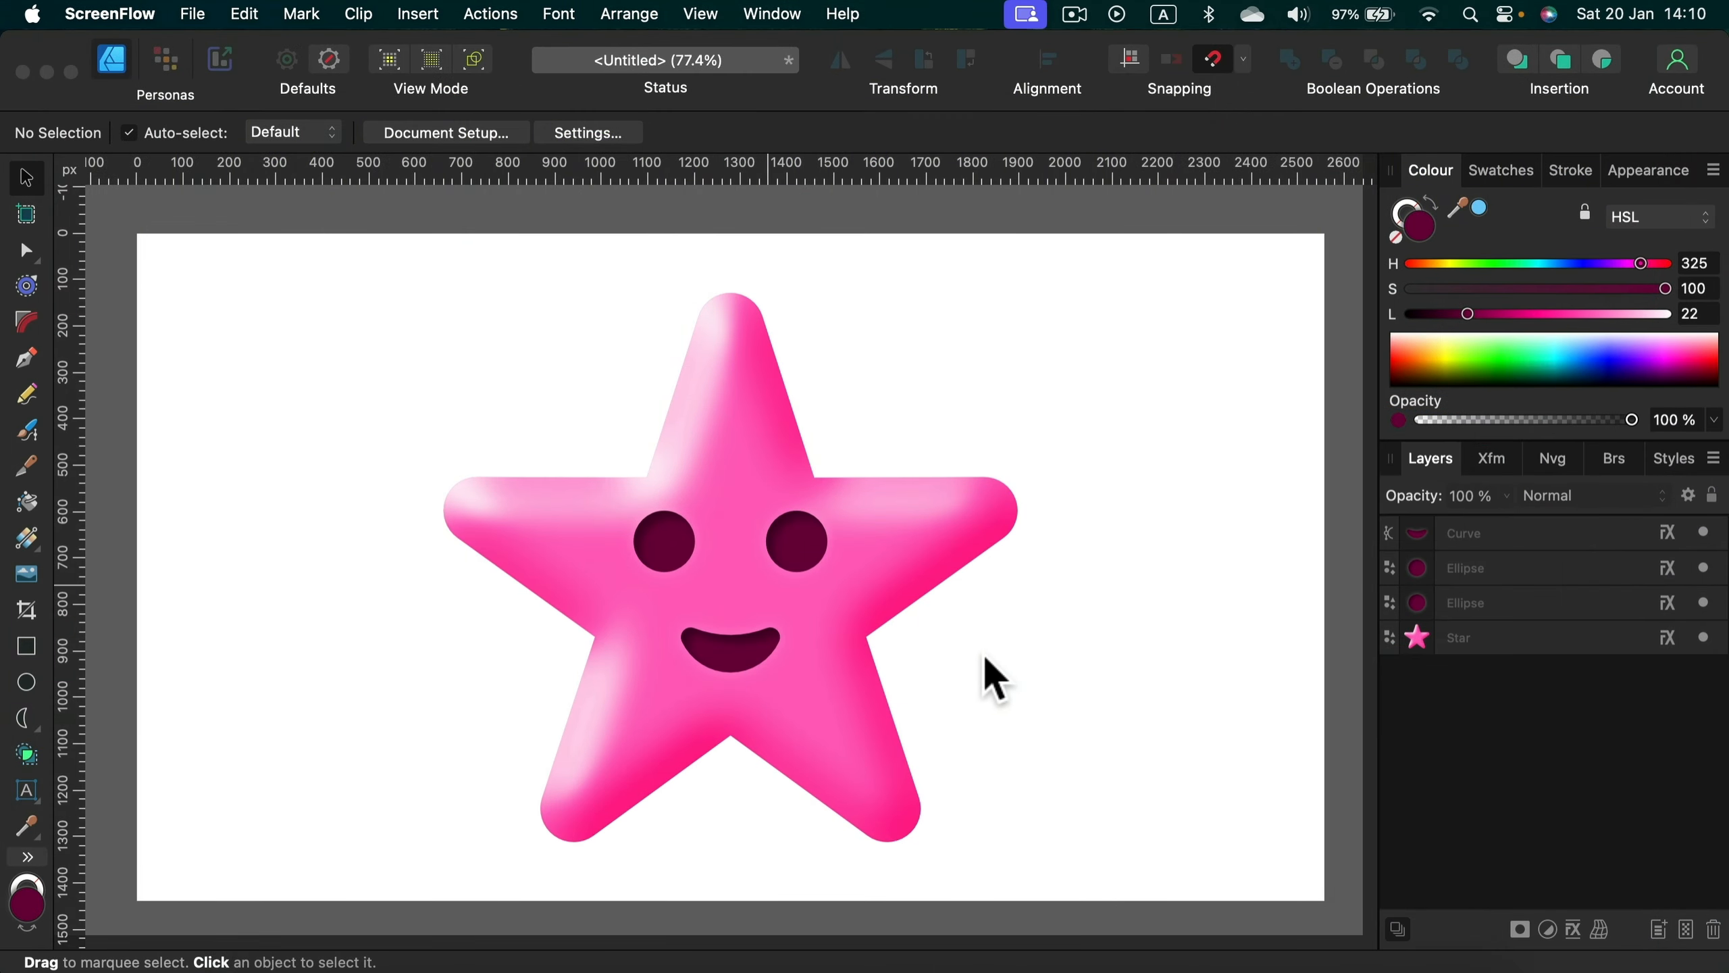
Step: Open the export settings for the pink star document and choose PNG as the file format
{"action": "left_click", "coordinate": [275, 239]}
{"action": "left_click", "coordinate": [265, 9]}
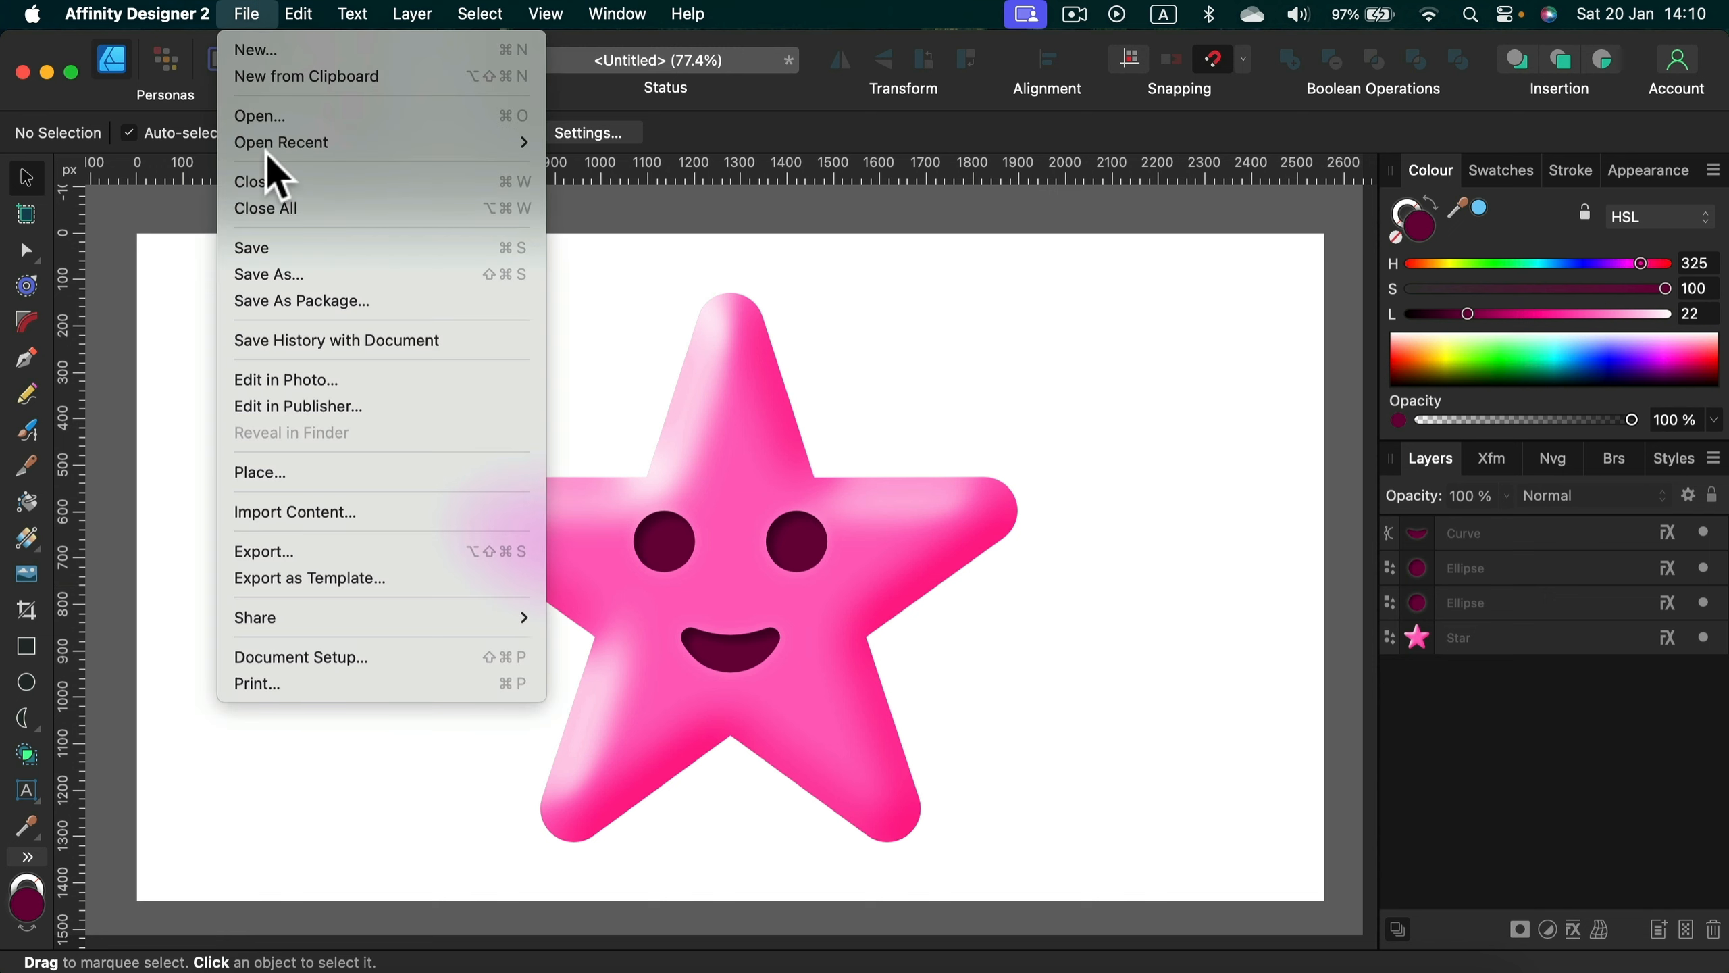
{"action": "left_click", "coordinate": [282, 553]}
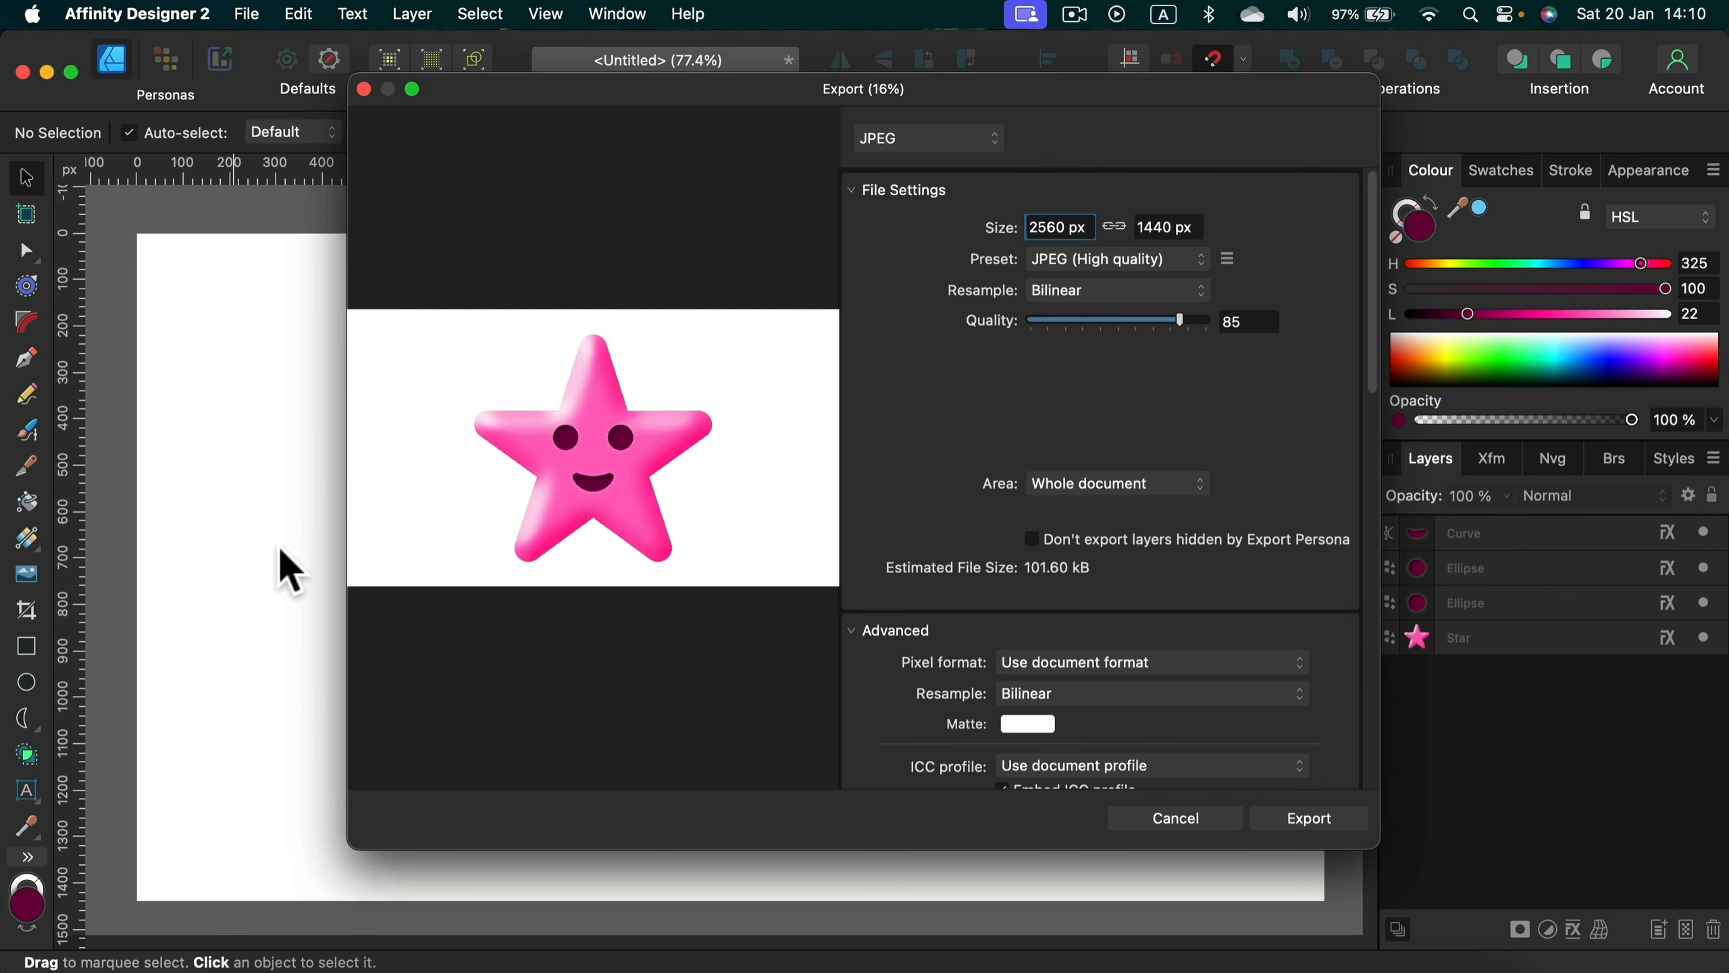
{"action": "left_click", "coordinate": [926, 143]}
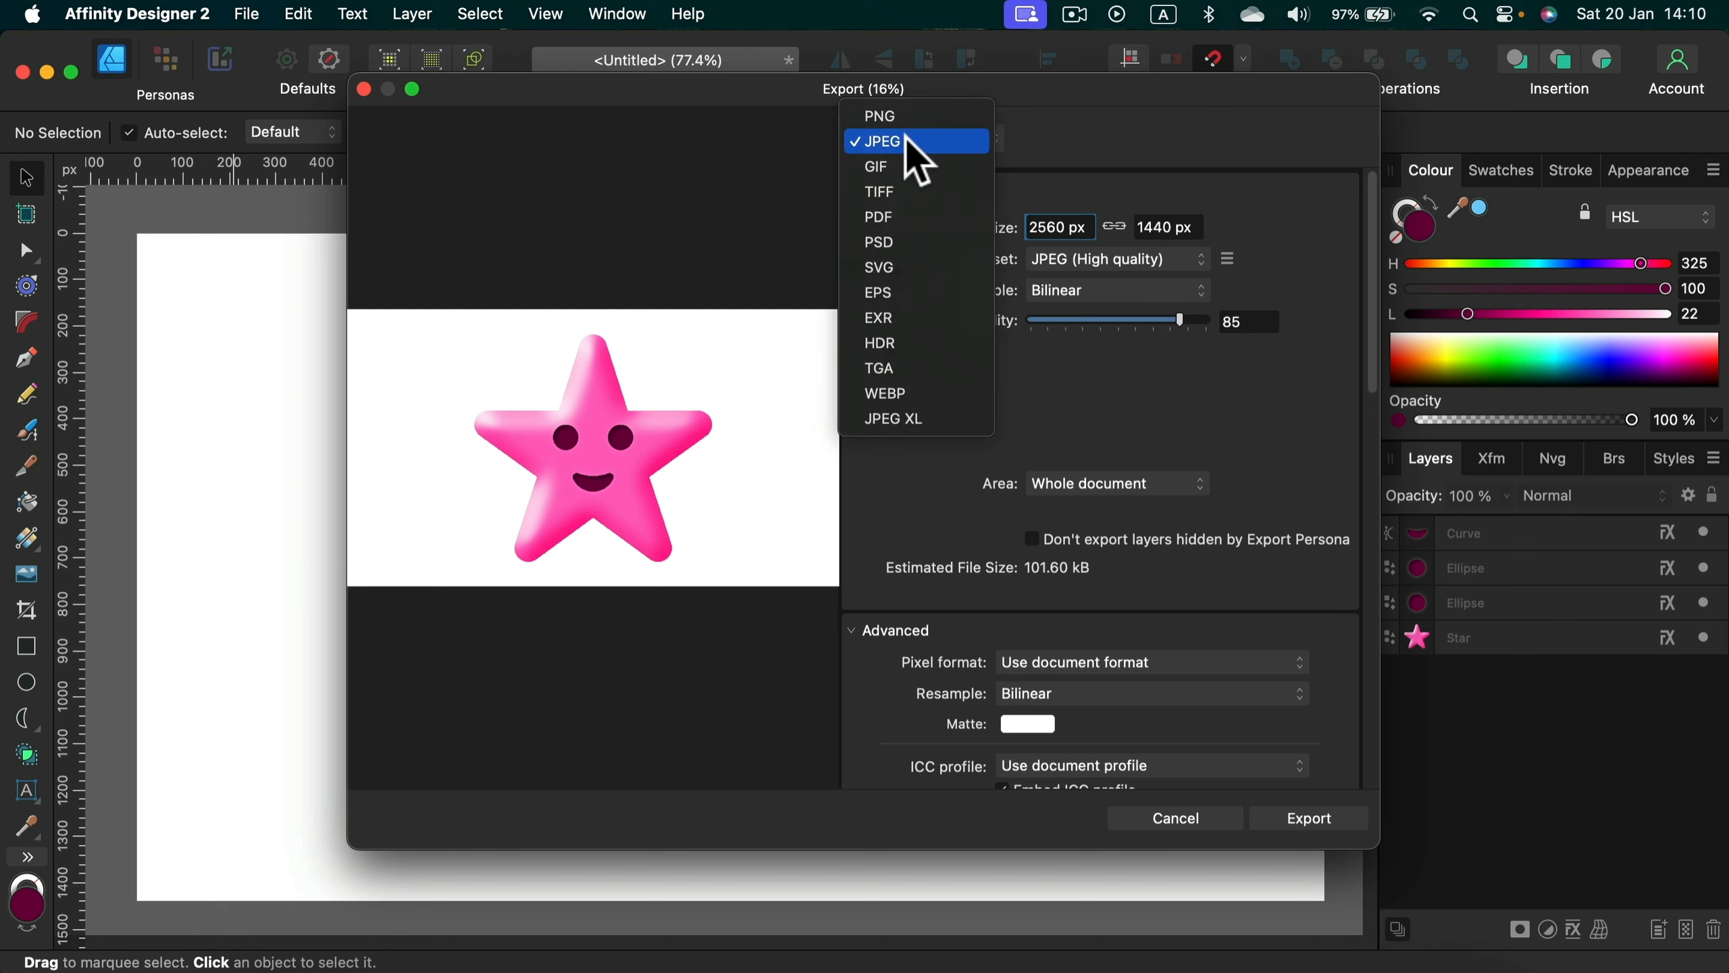
{"action": "left_click", "coordinate": [905, 117]}
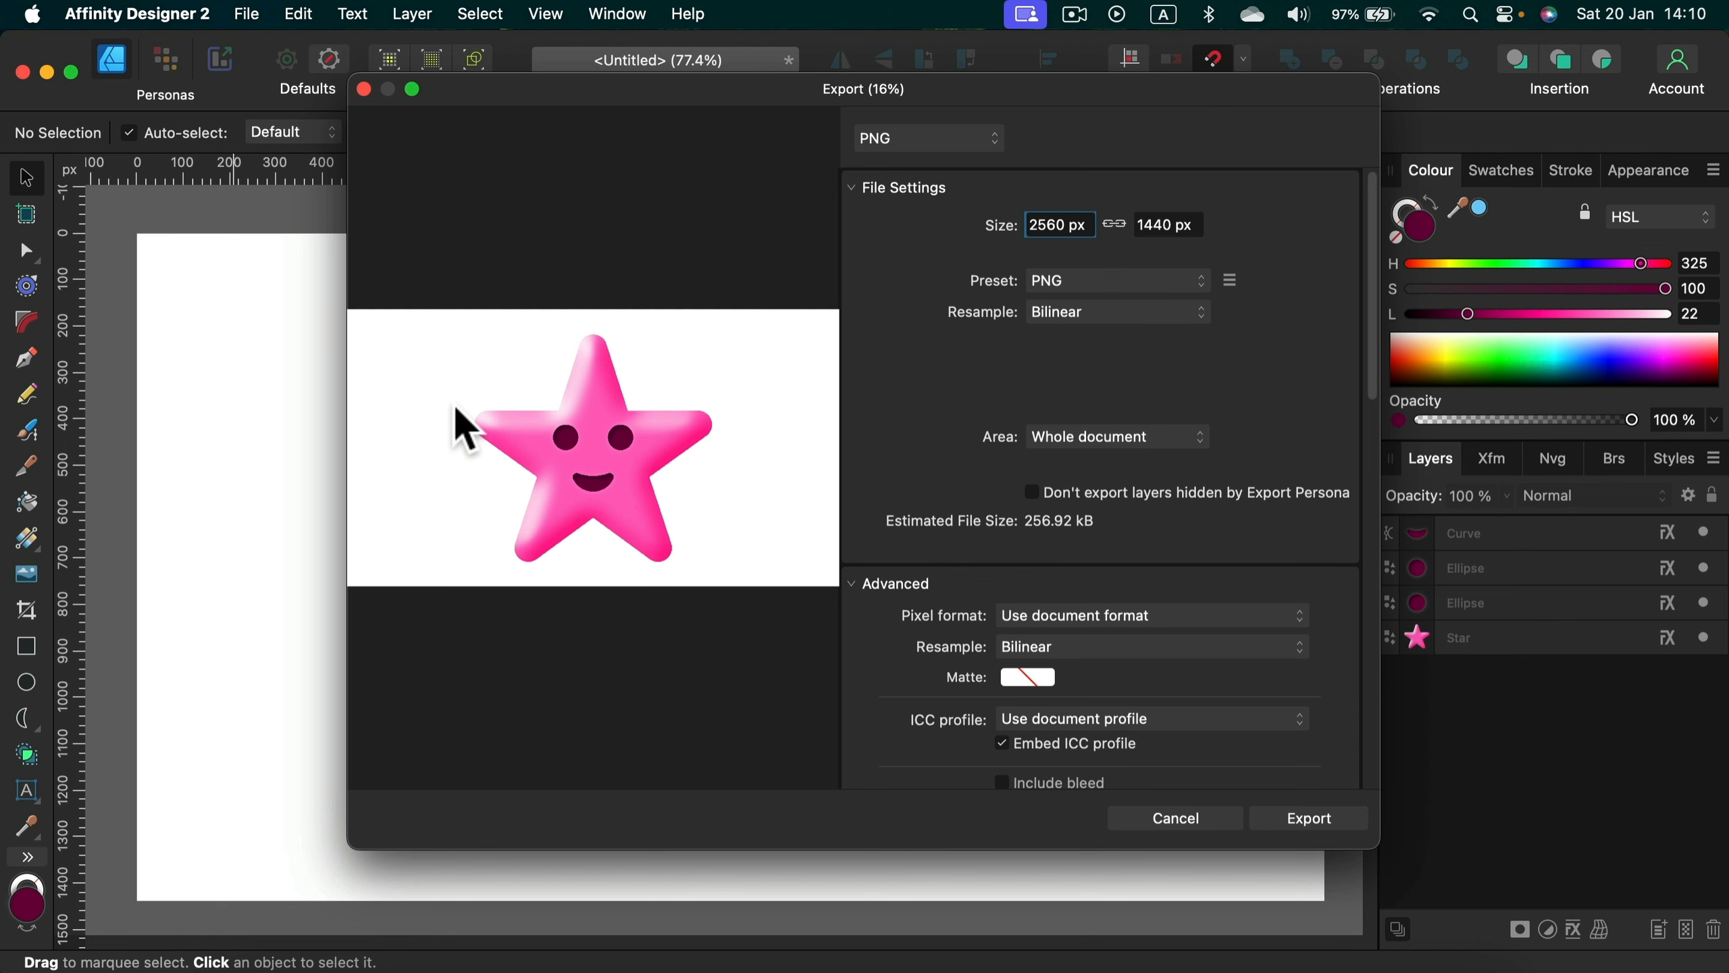
Step: Select all four parts of the star, try a PNG export with the area set to Selection Only, and leave without exporting
{"action": "left_click", "coordinate": [1164, 821]}
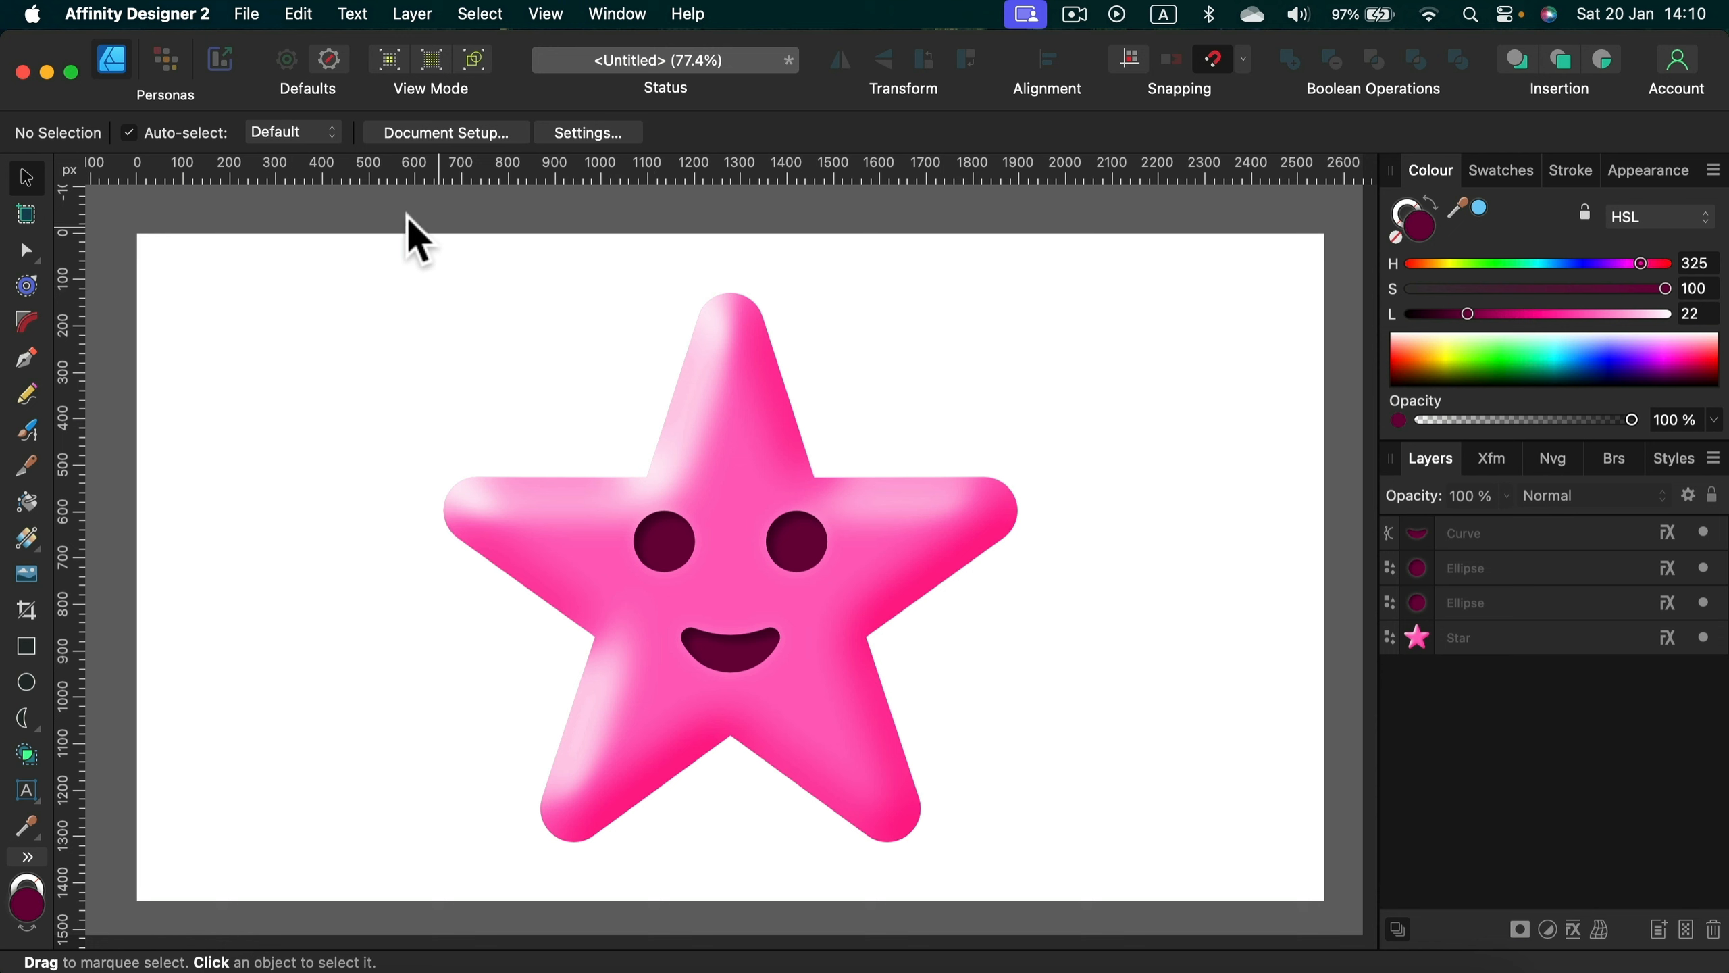
{"action": "left_click_drag", "start_coordinate": [323, 255], "coordinate": [1098, 899]}
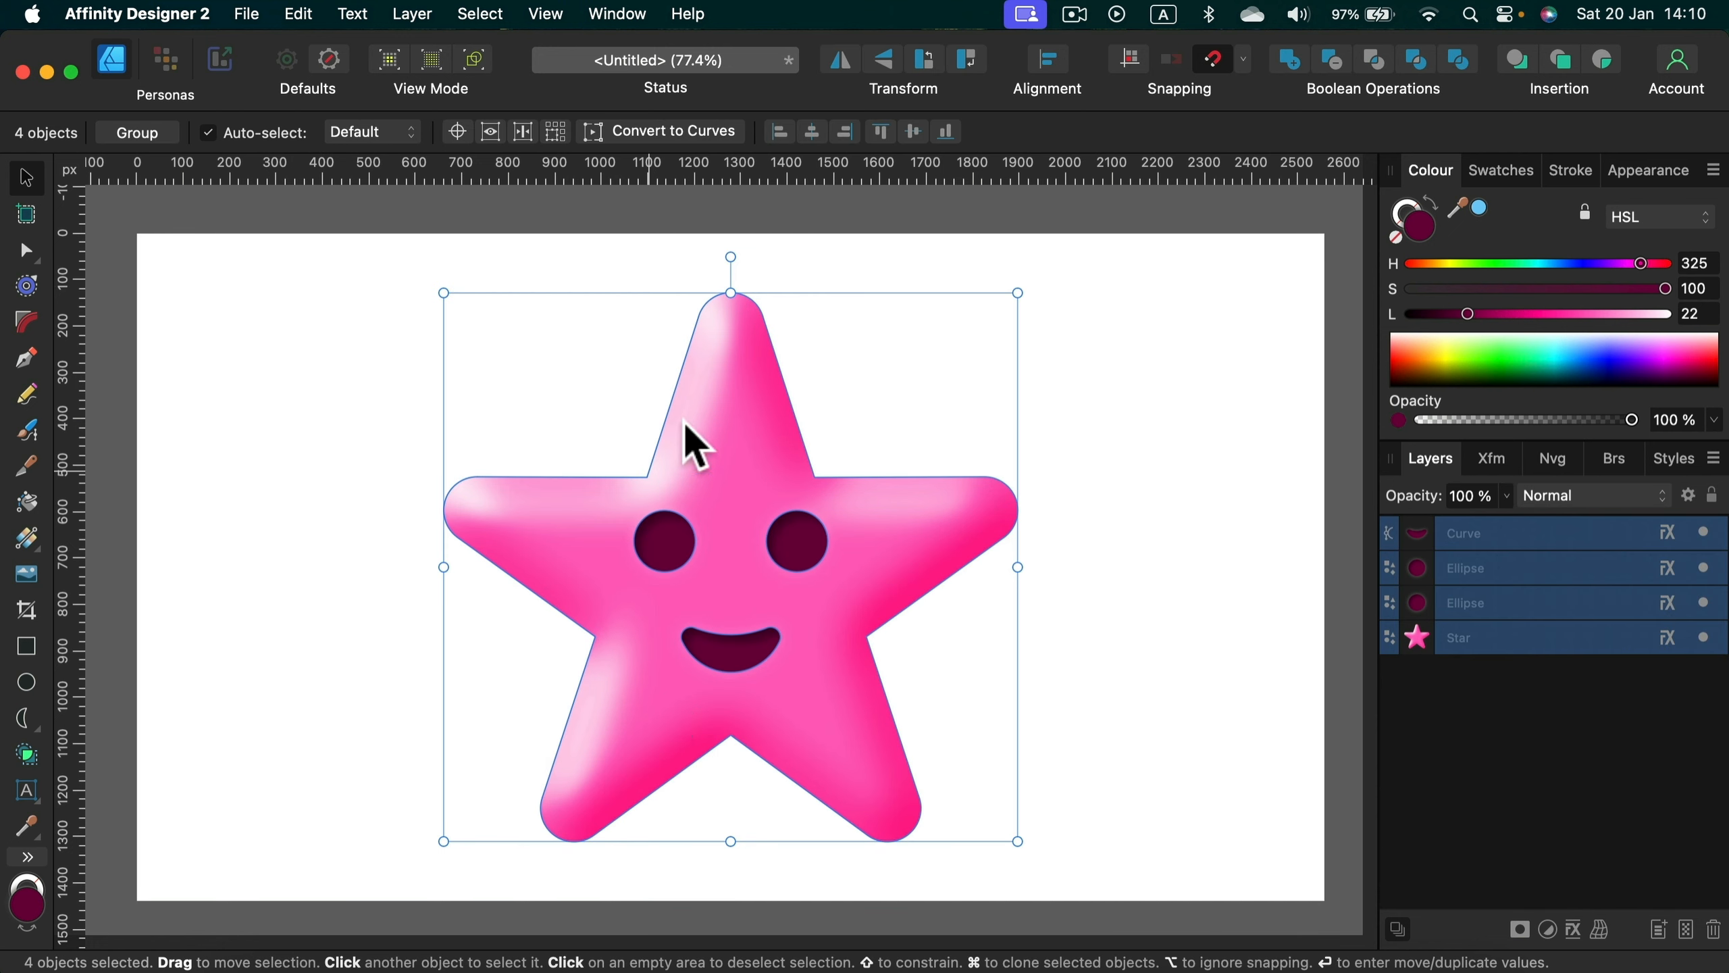
{"action": "left_click", "coordinate": [246, 16]}
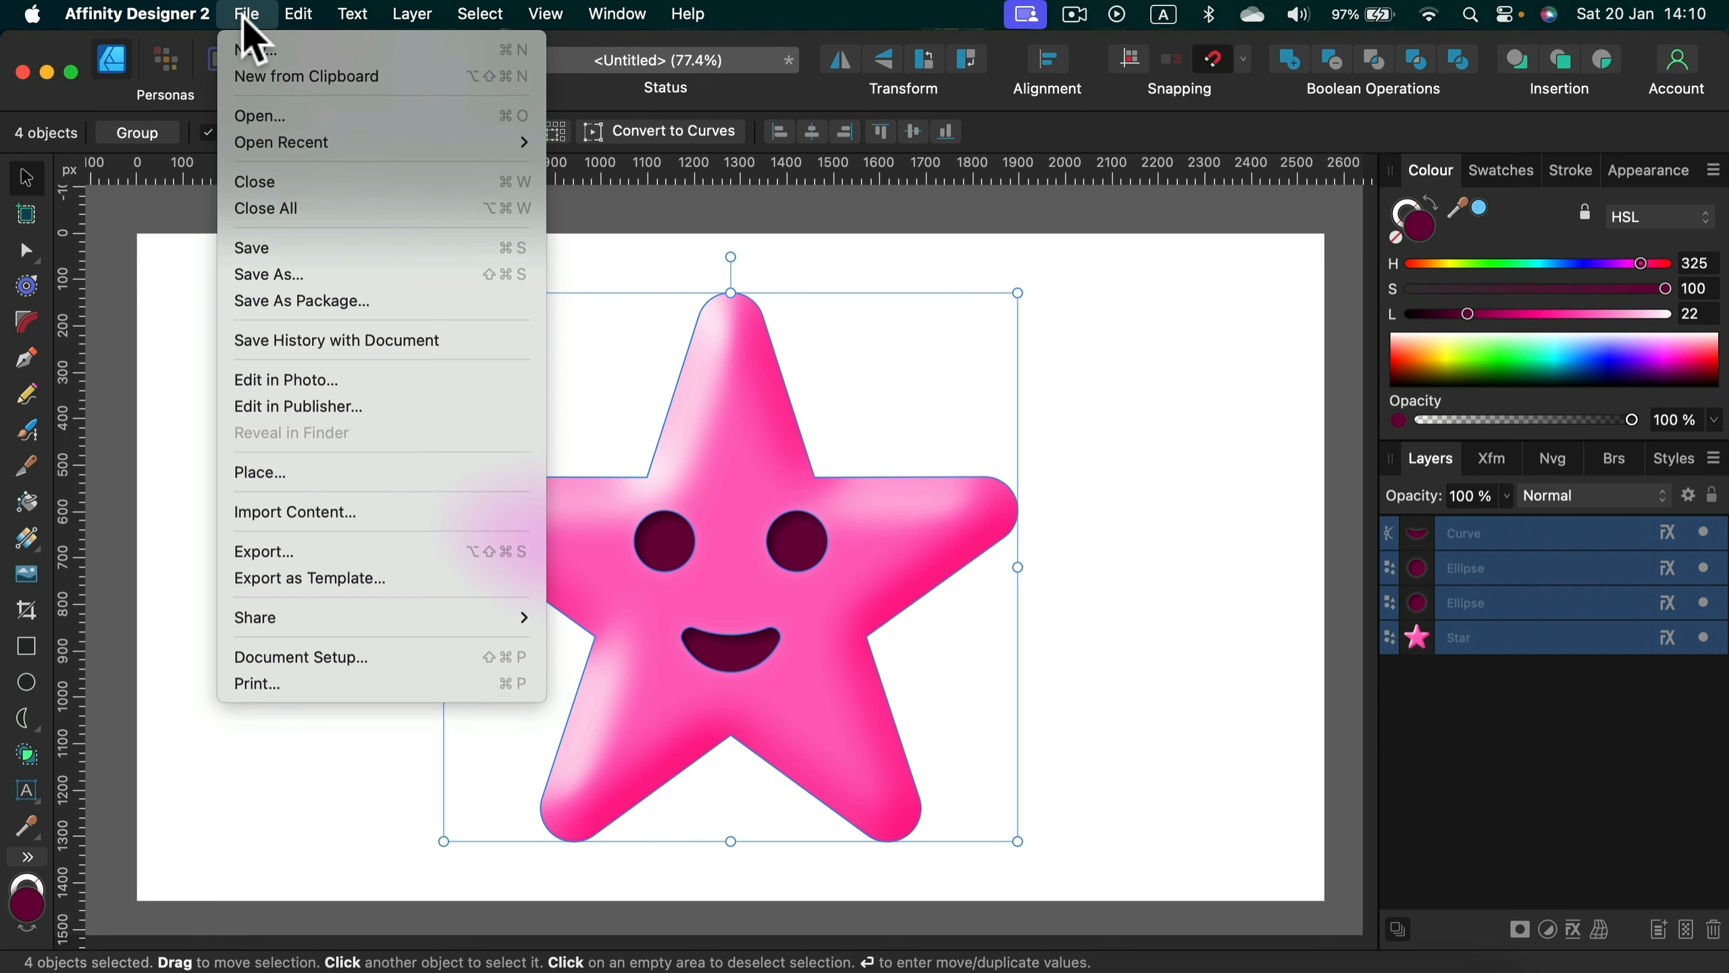
{"action": "left_click", "coordinate": [336, 552]}
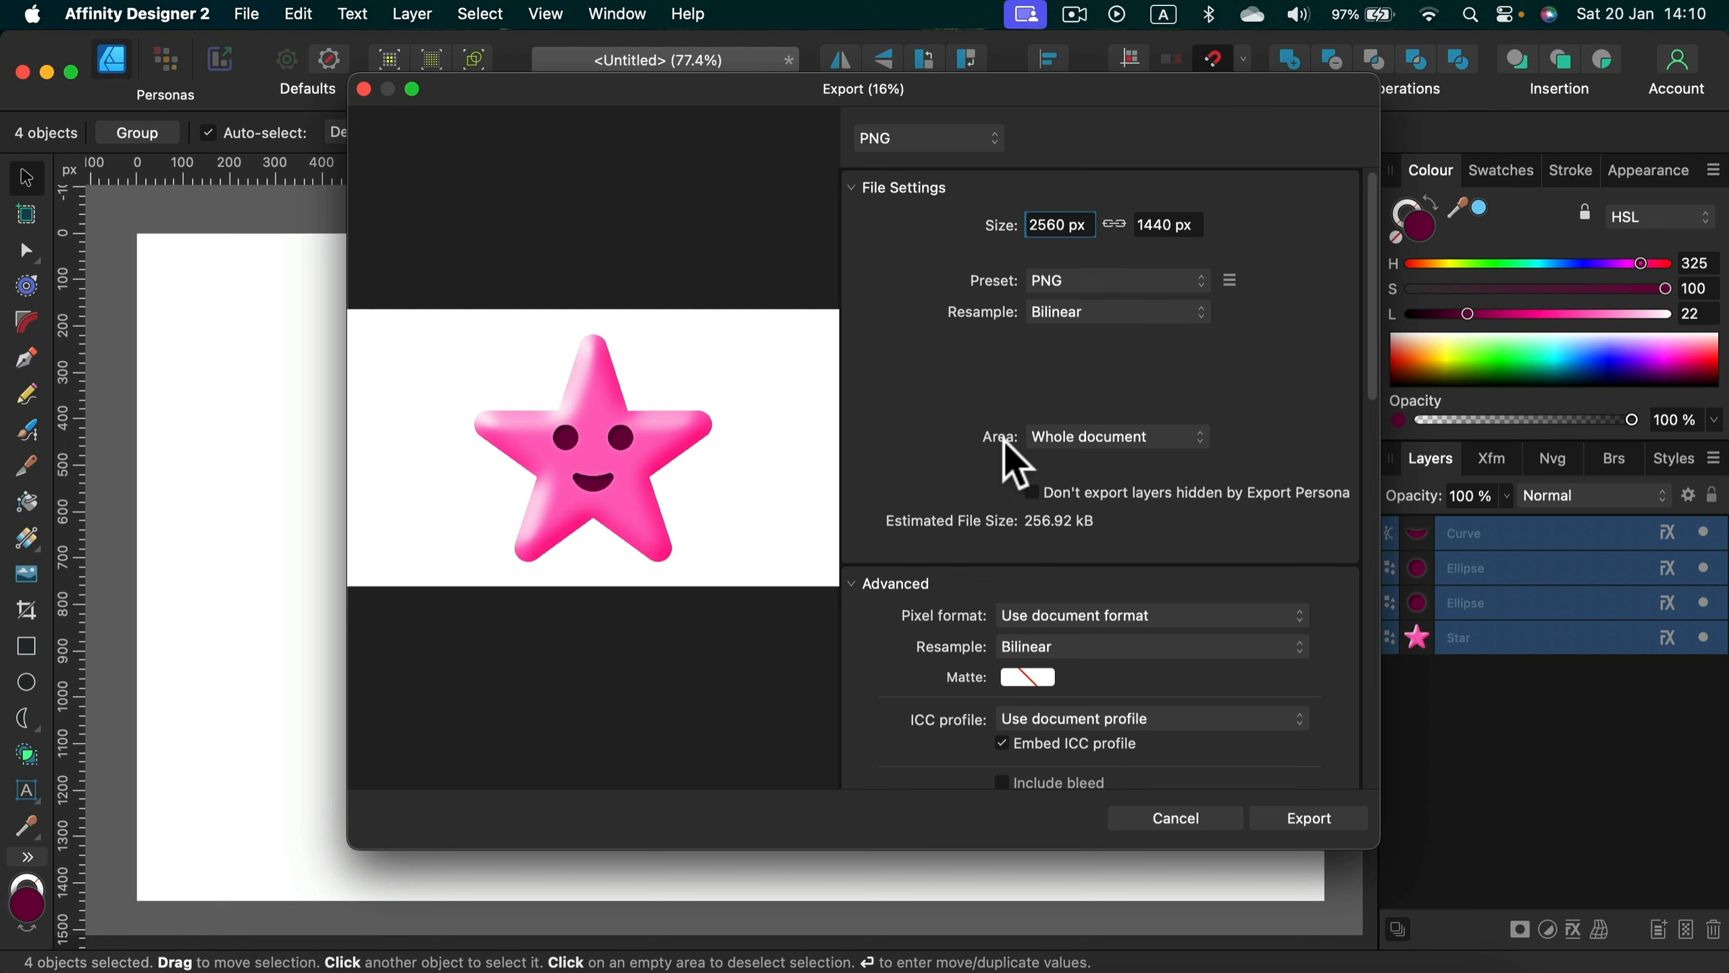
{"action": "left_click", "coordinate": [1090, 438]}
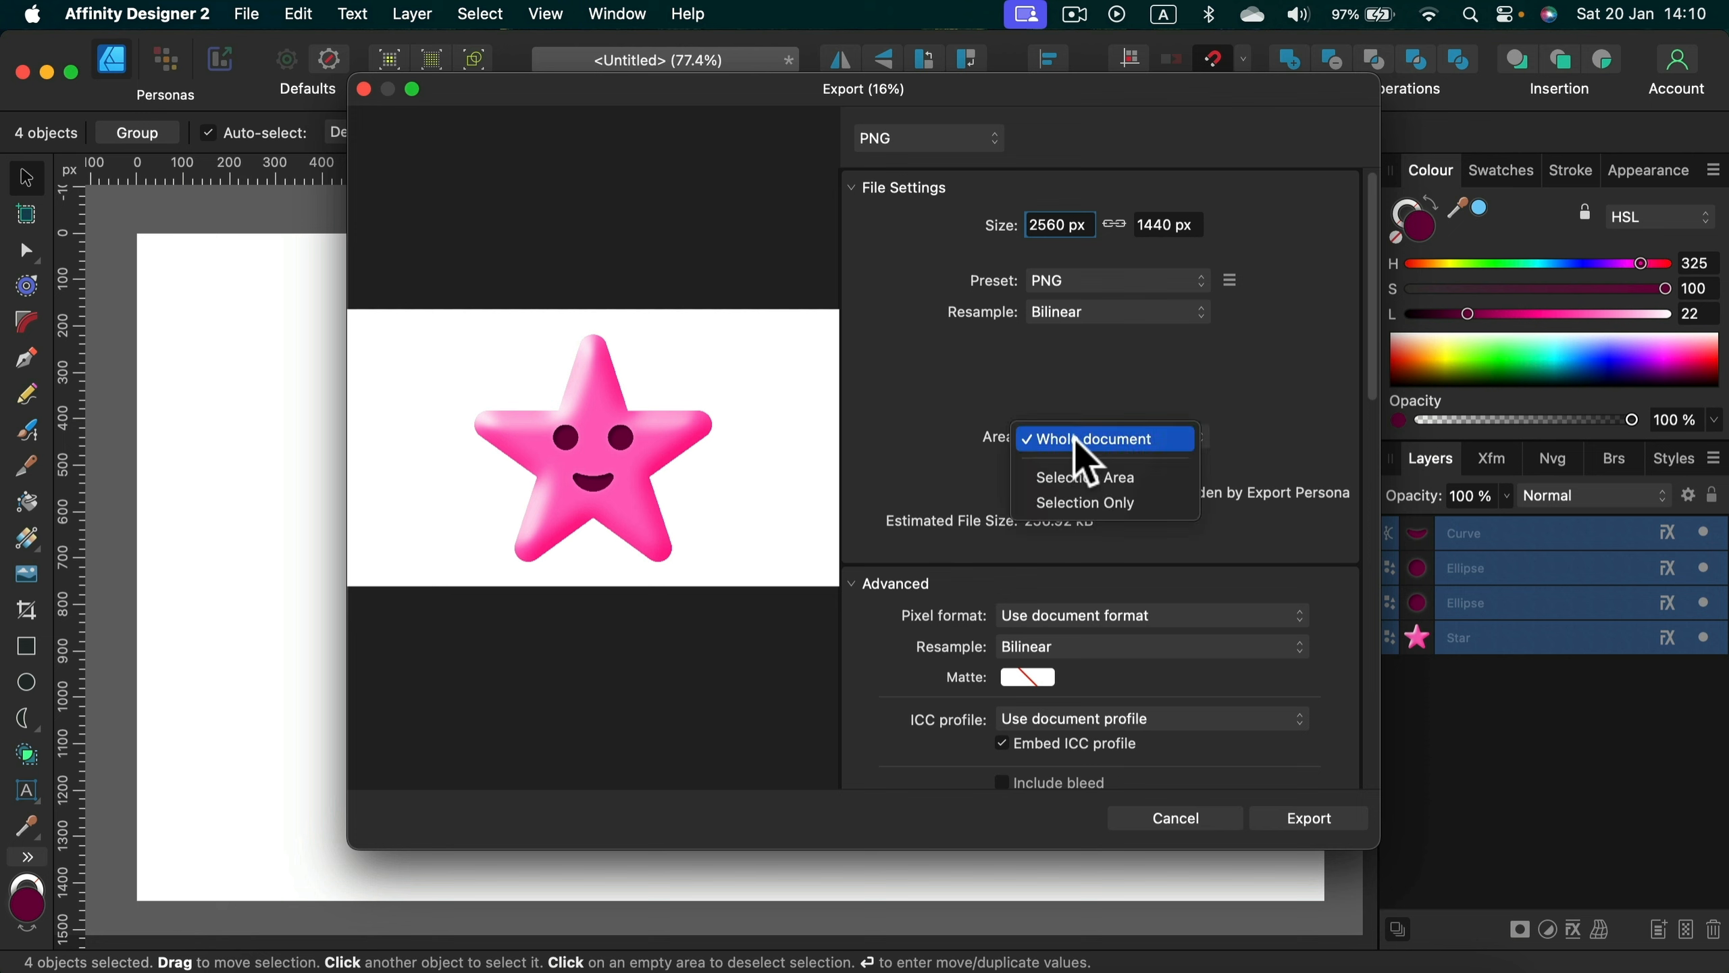
{"action": "left_click", "coordinate": [1077, 504]}
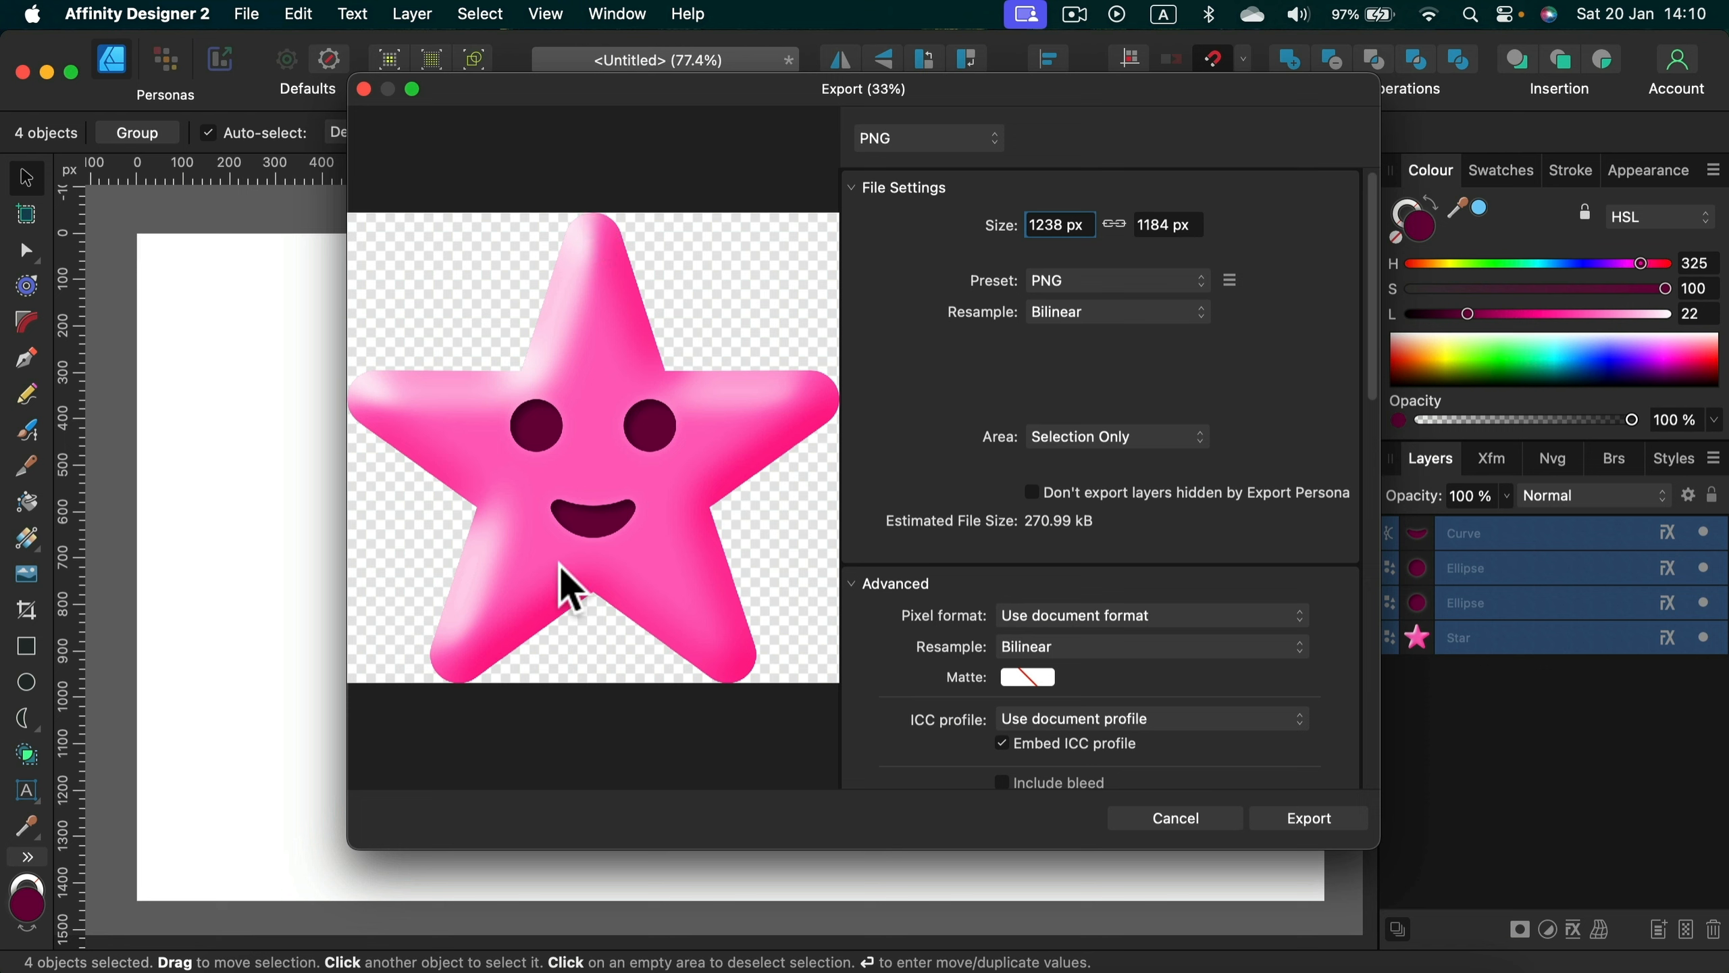
{"action": "left_click", "coordinate": [1172, 821]}
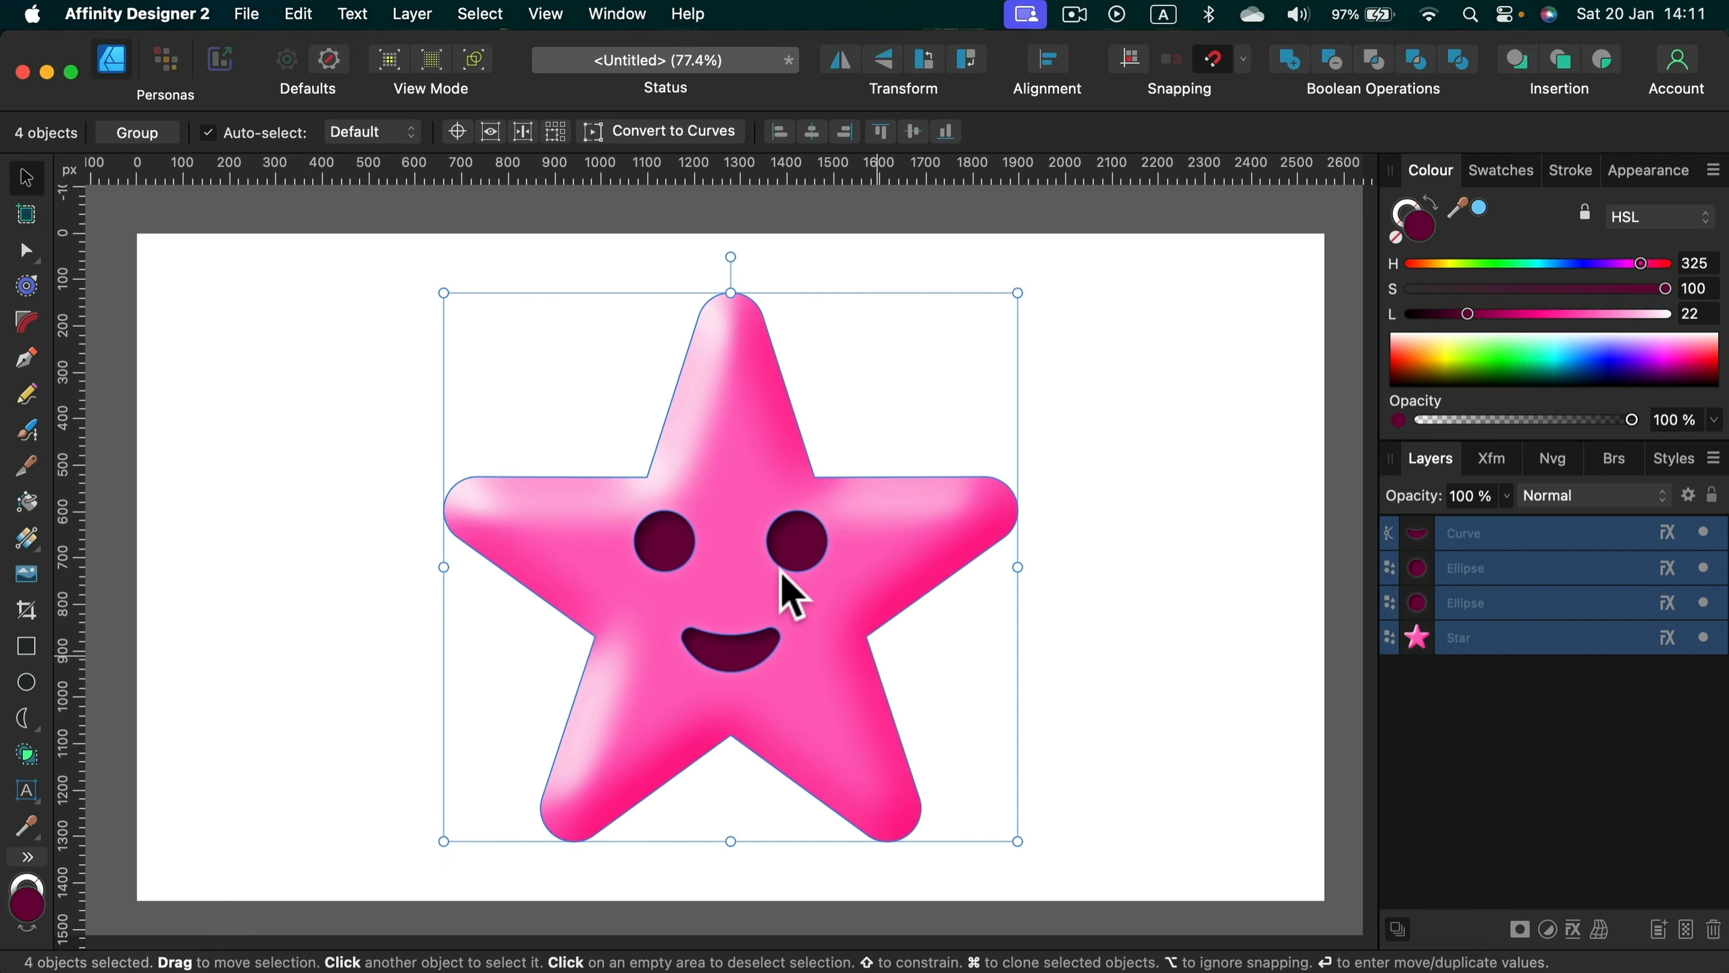
Step: Deselect the star and enable a transparent background in the document's colour settings
{"action": "left_click", "coordinate": [398, 389]}
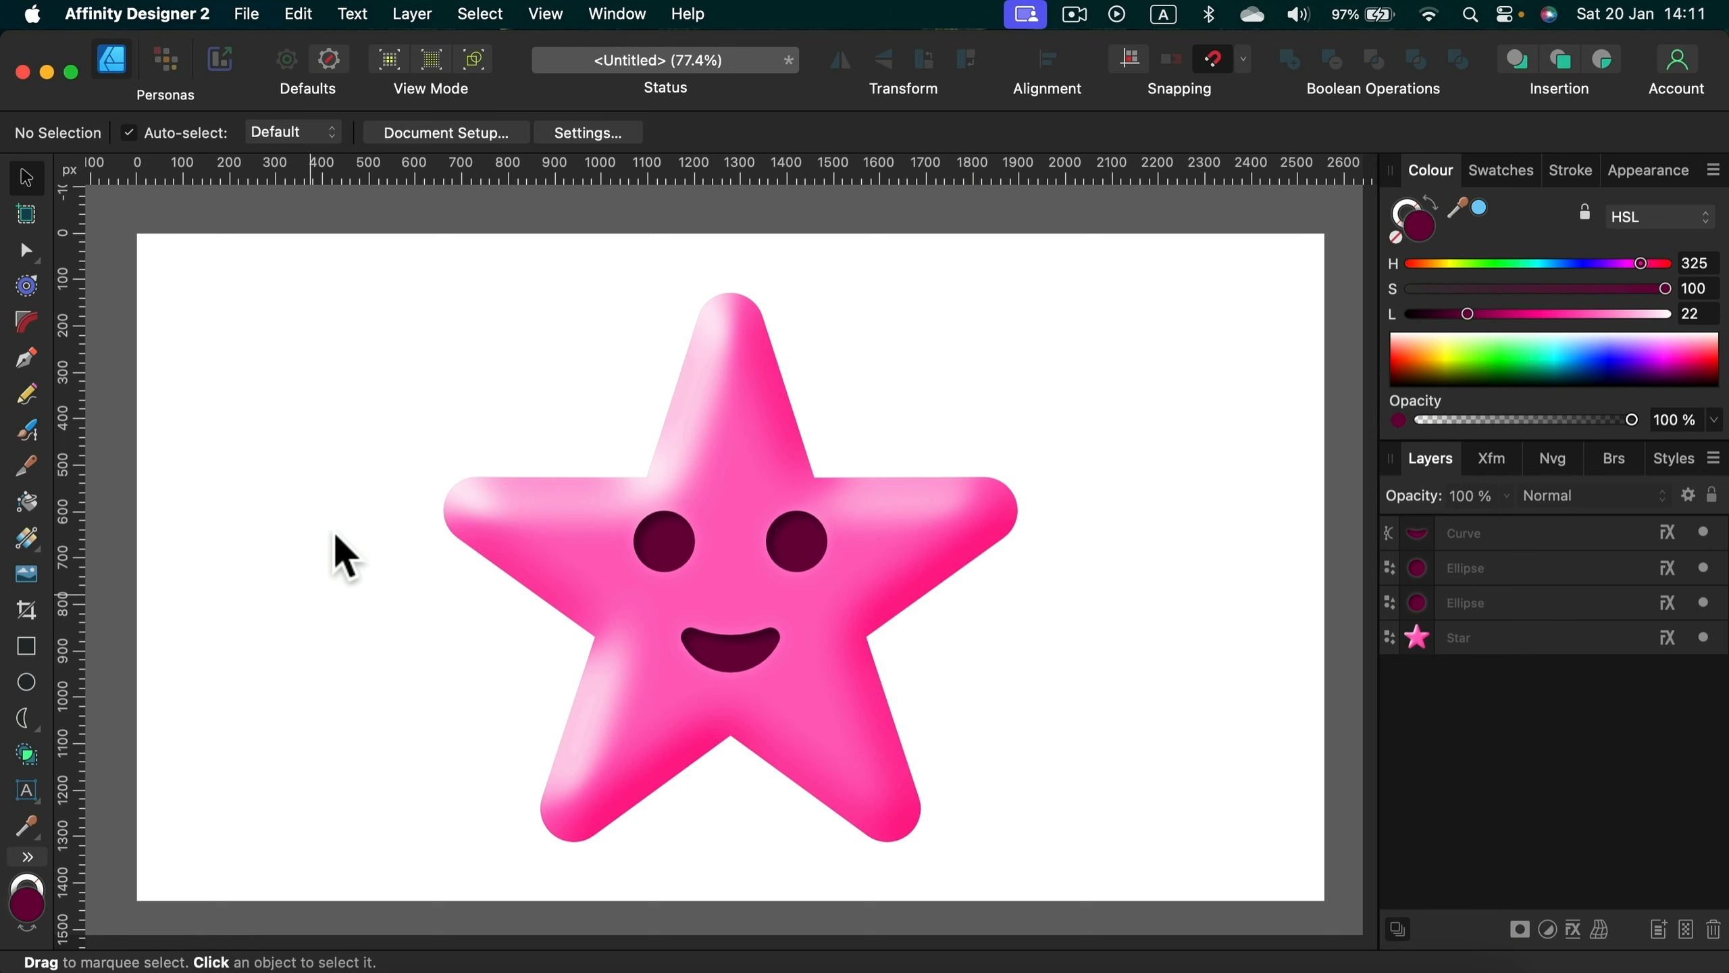
{"action": "left_click", "coordinate": [469, 136]}
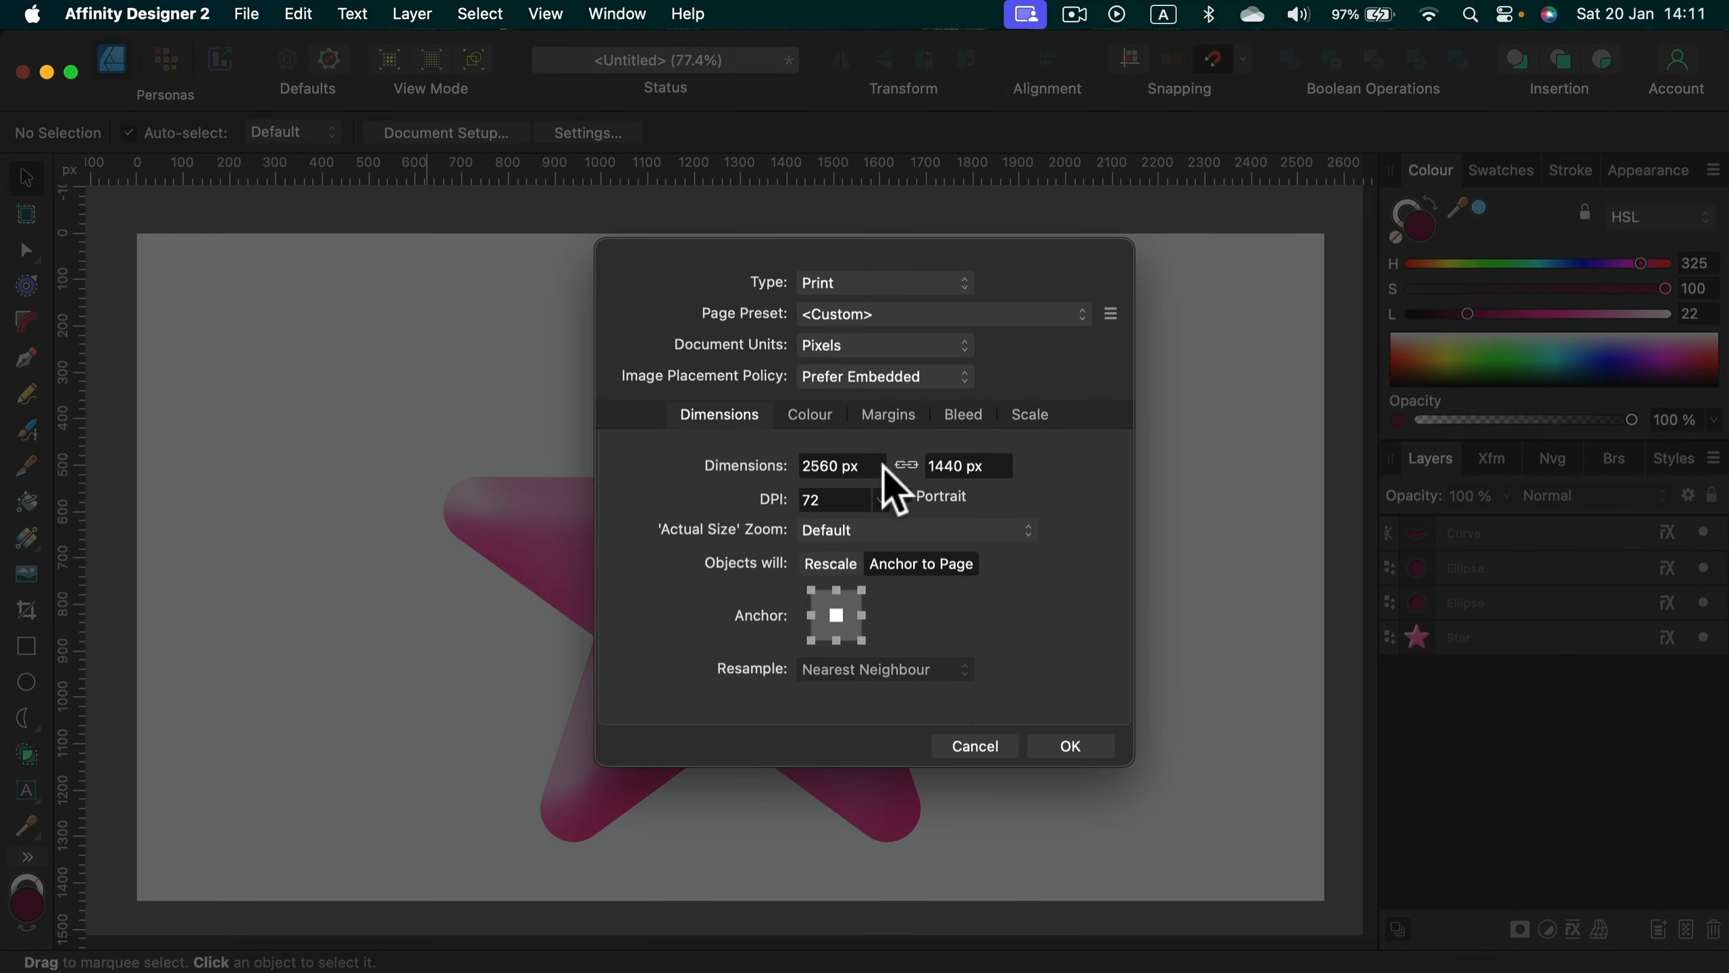
{"action": "left_click", "coordinate": [812, 416]}
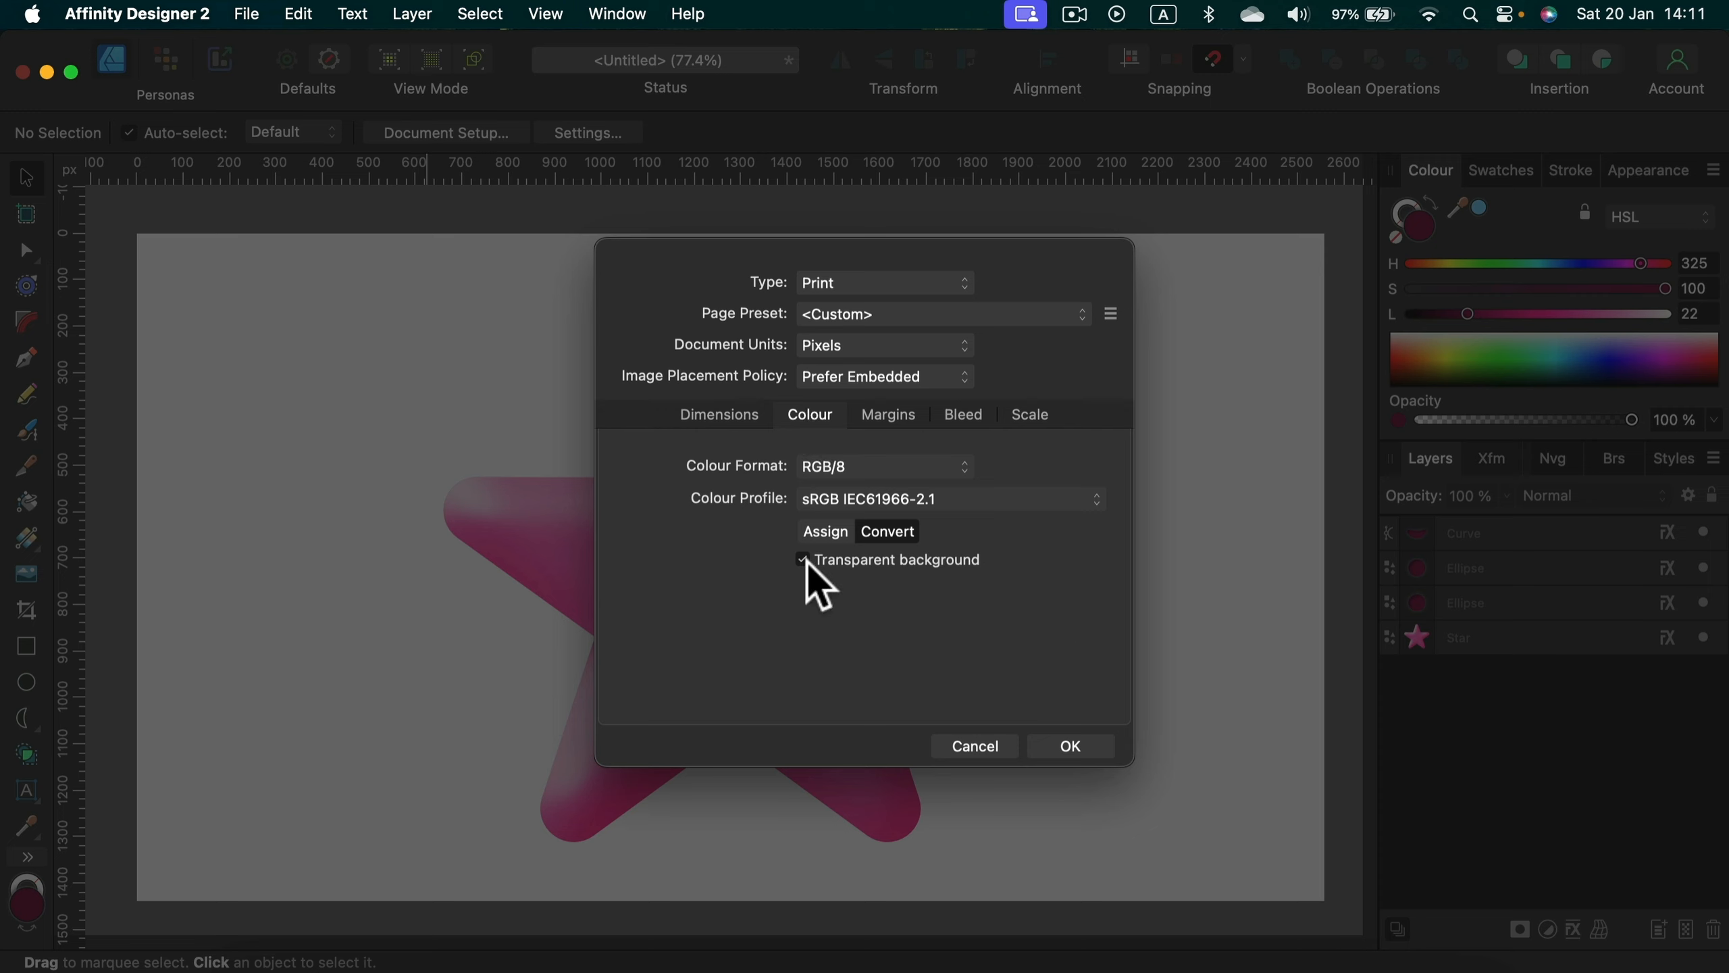
{"action": "left_click", "coordinate": [1070, 746]}
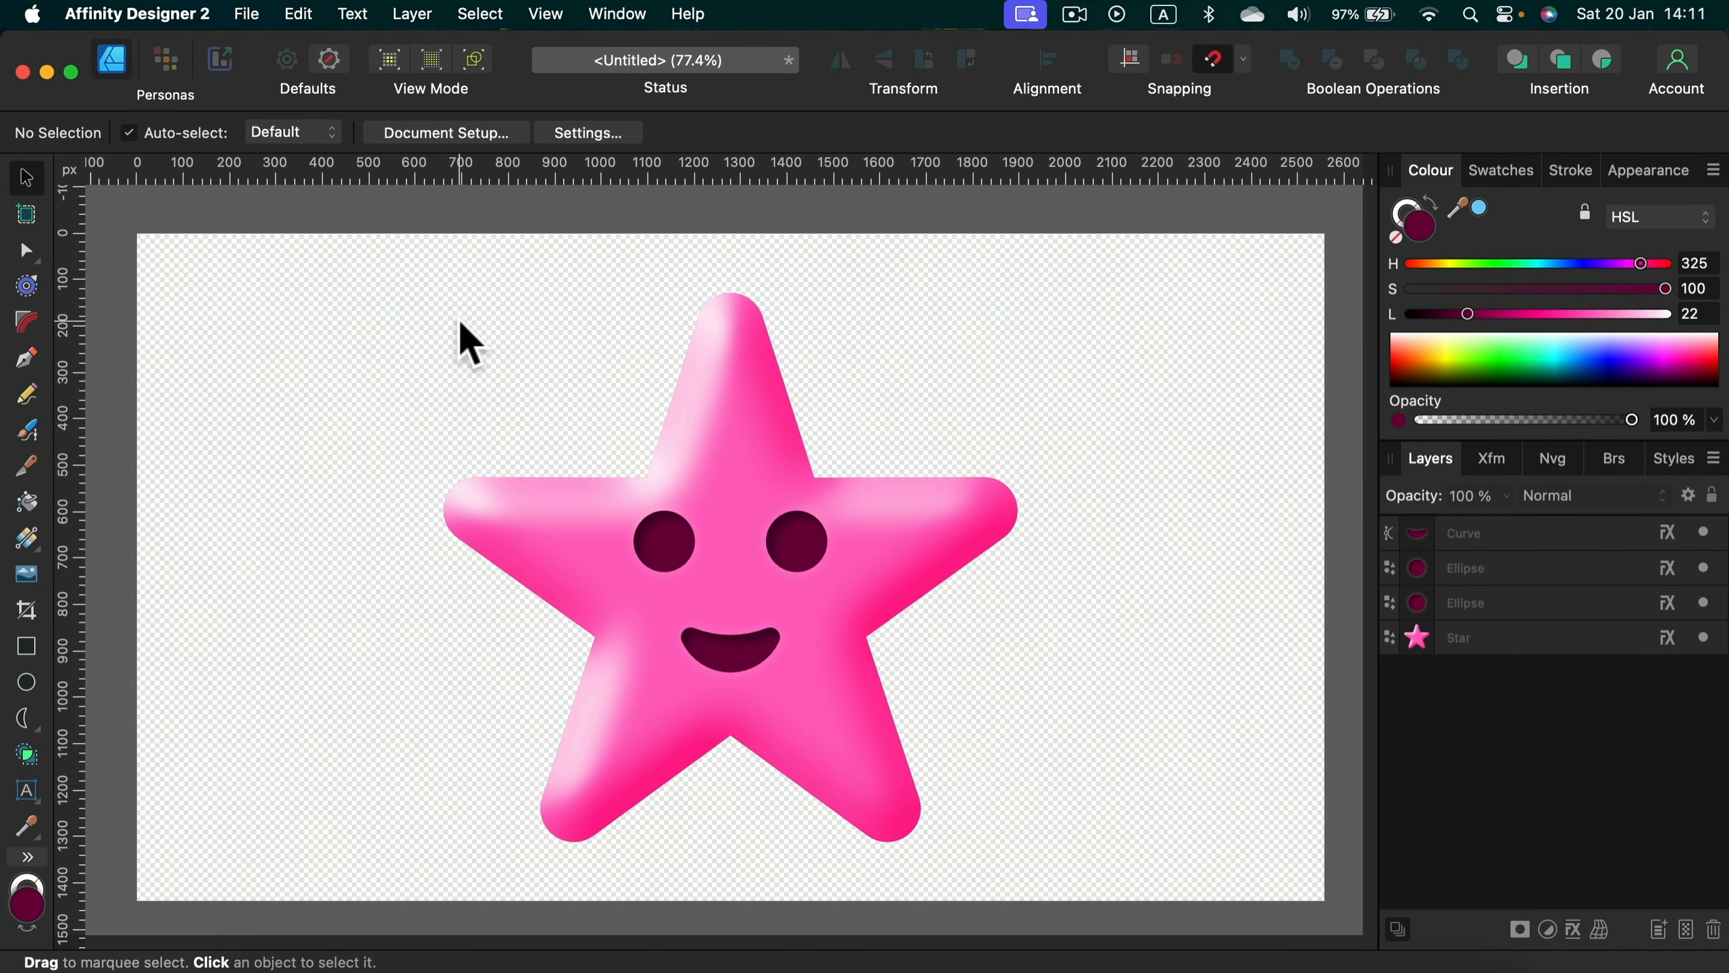
Step: Open the star document's export settings again and keep the export area at Whole document
{"action": "left_click", "coordinate": [256, 13]}
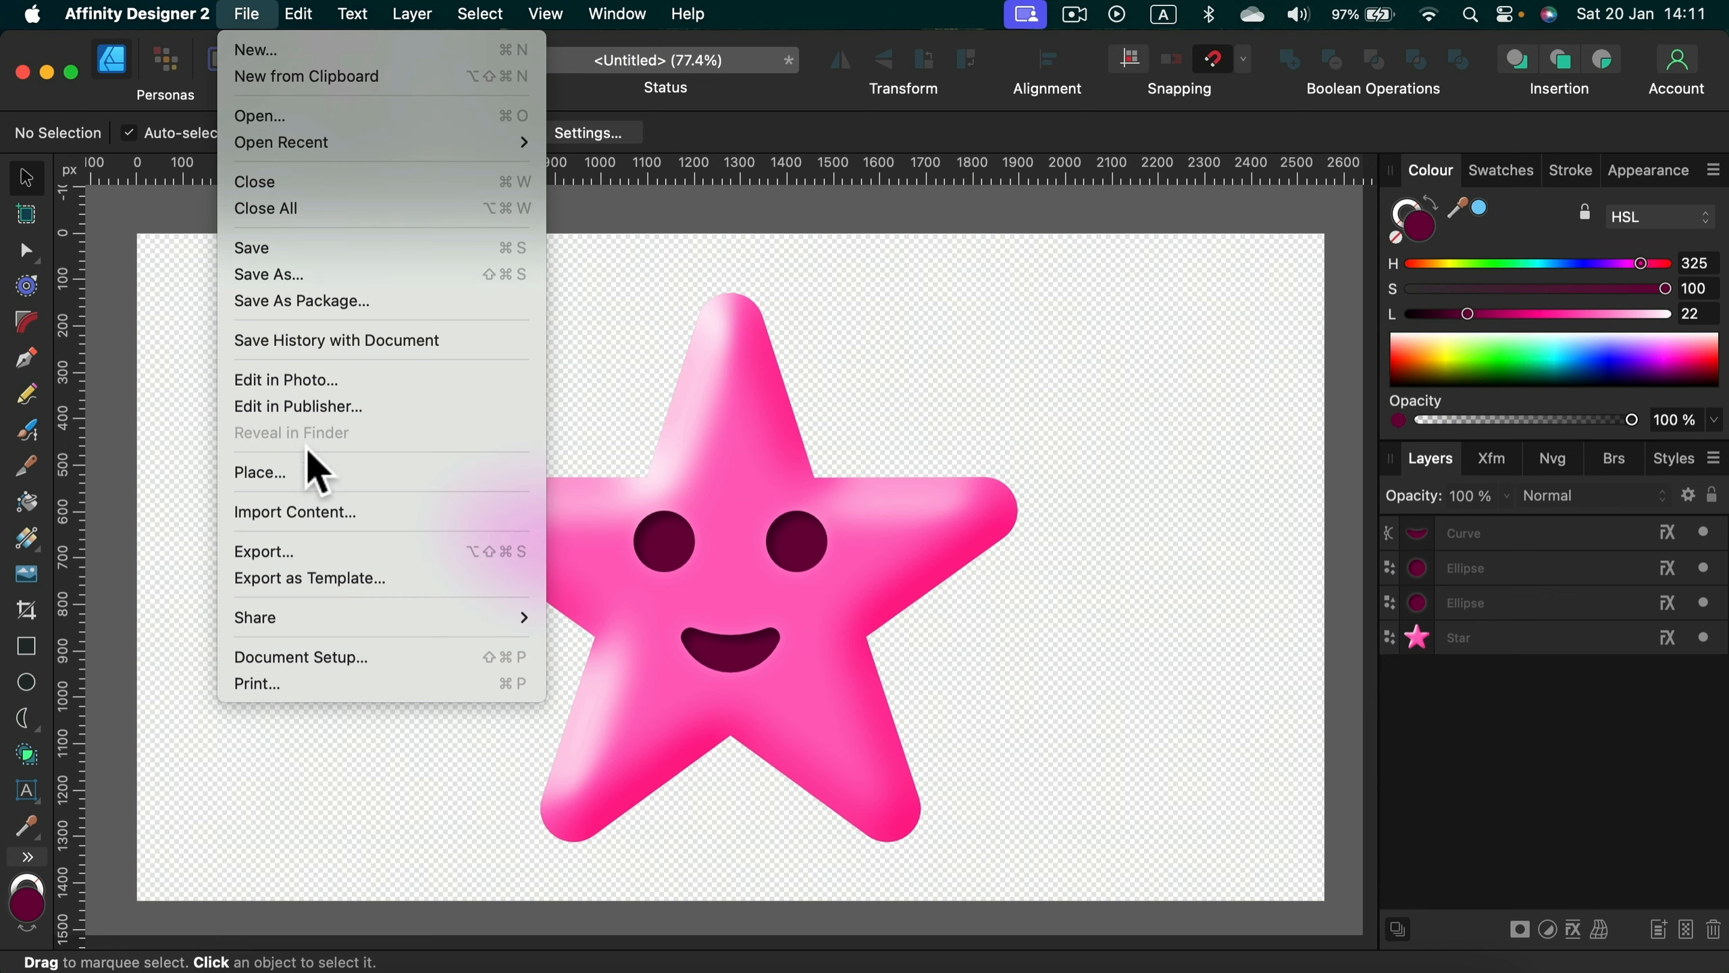
{"action": "left_click", "coordinate": [304, 554]}
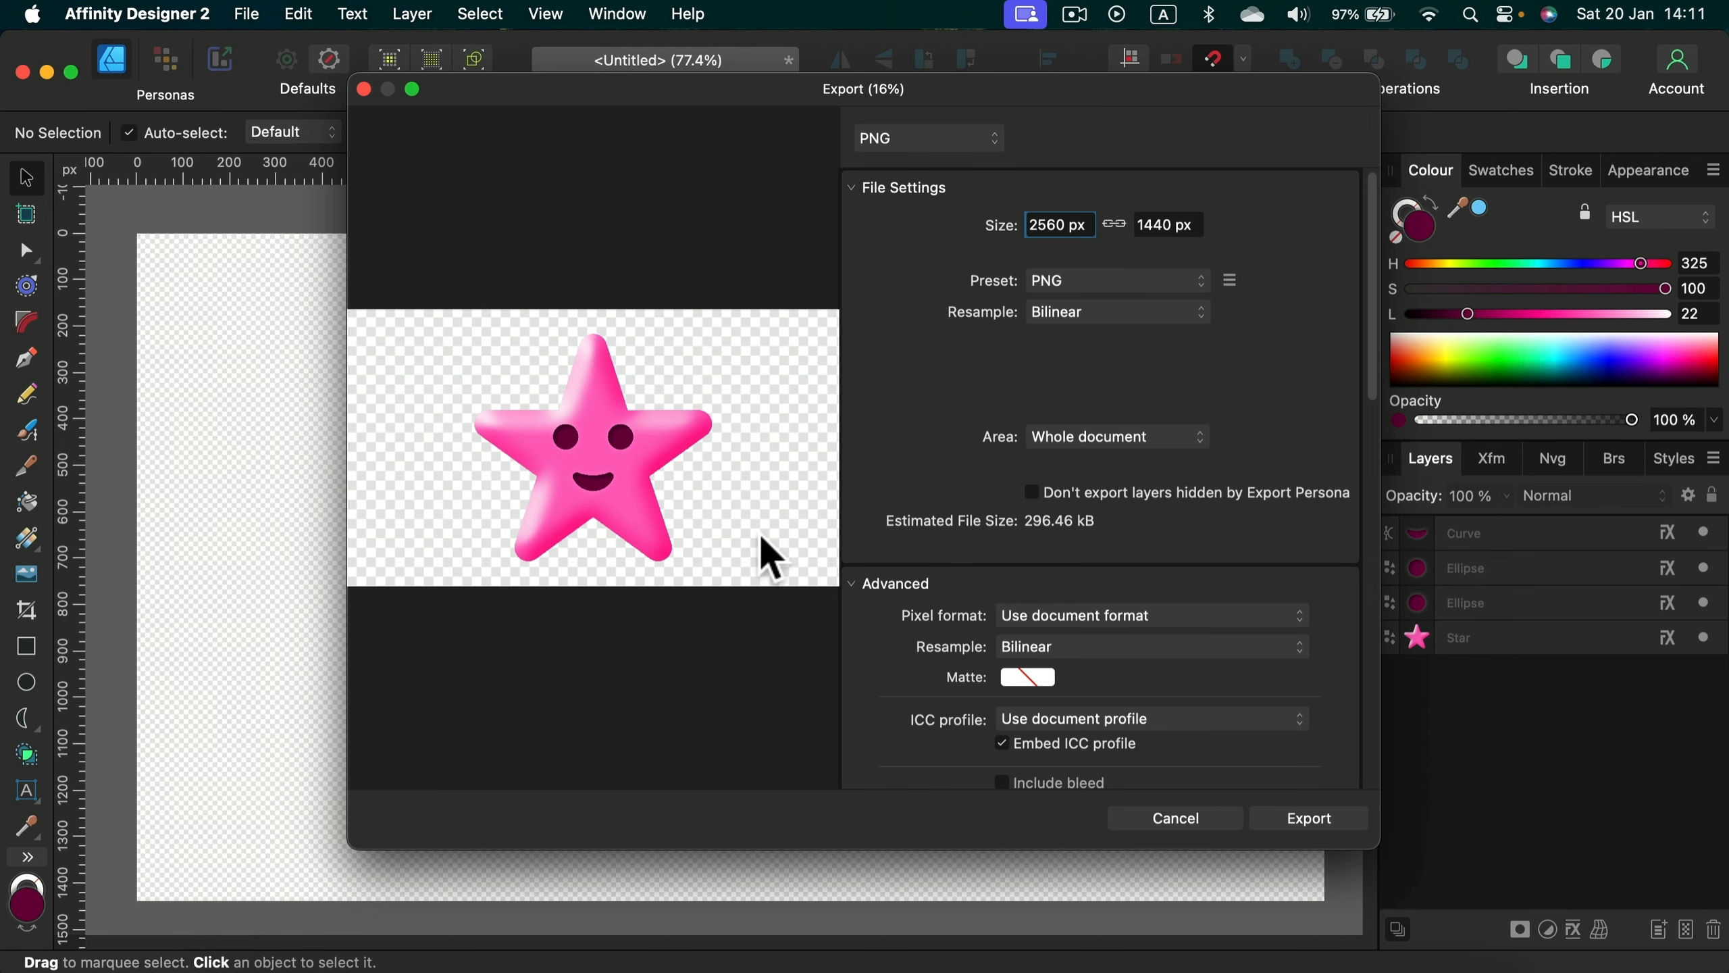
{"action": "left_click", "coordinate": [1082, 437]}
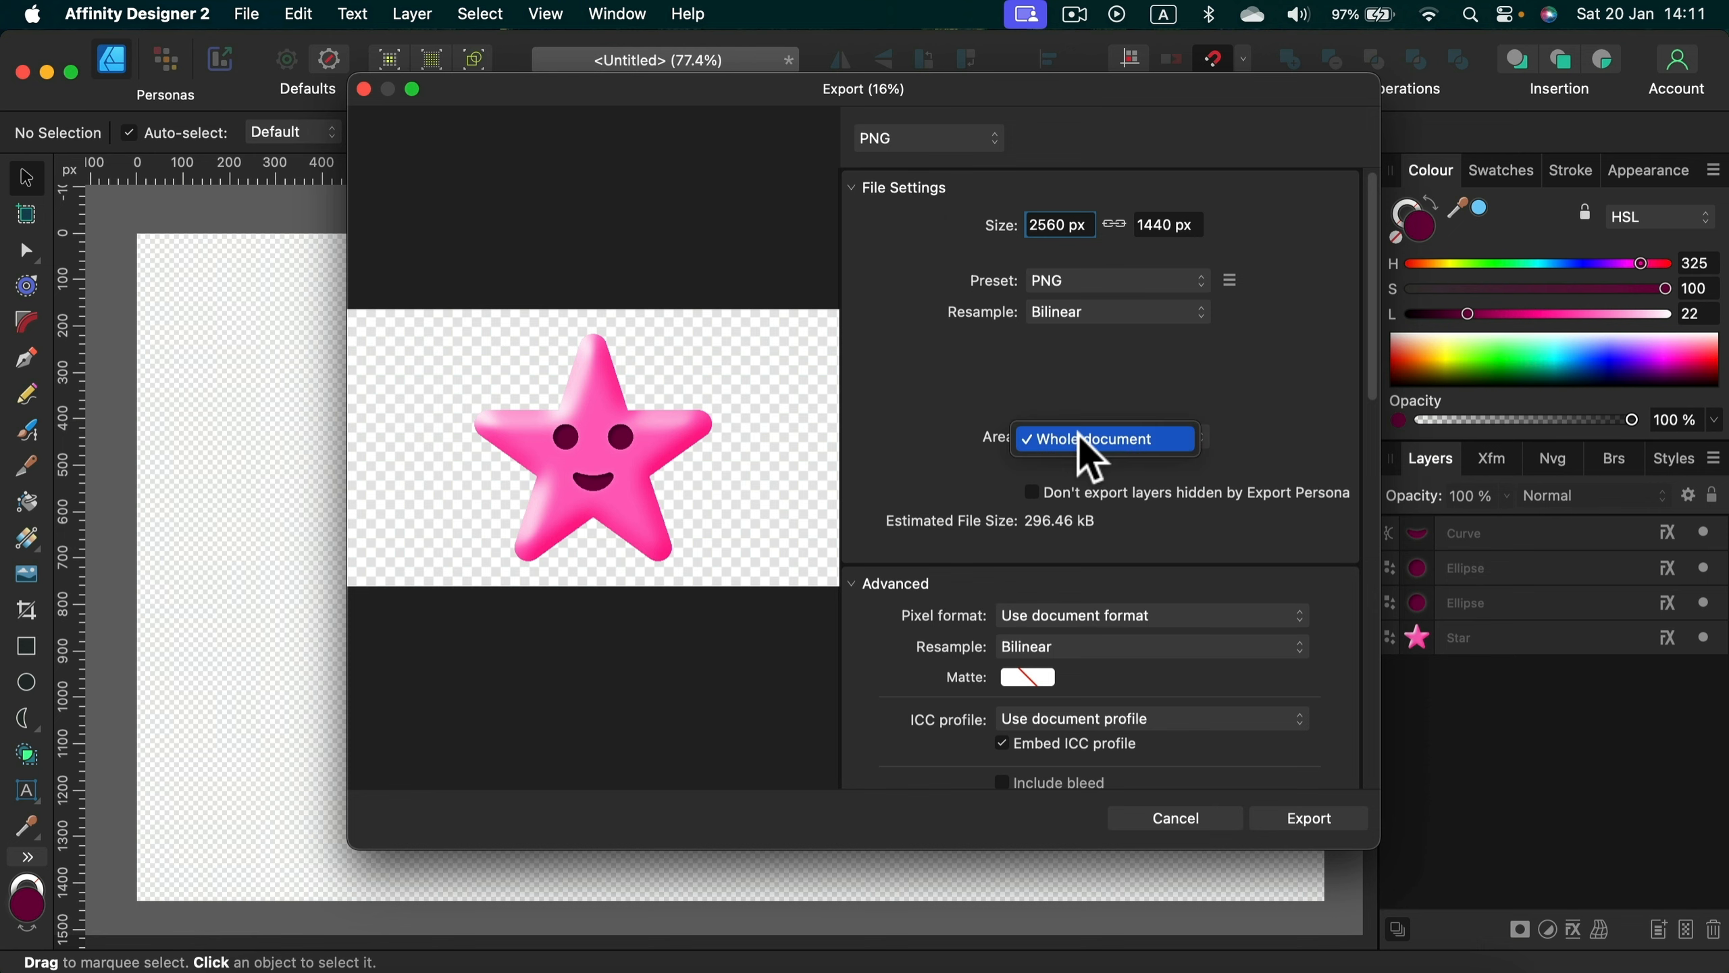
{"action": "left_click", "coordinate": [1083, 439]}
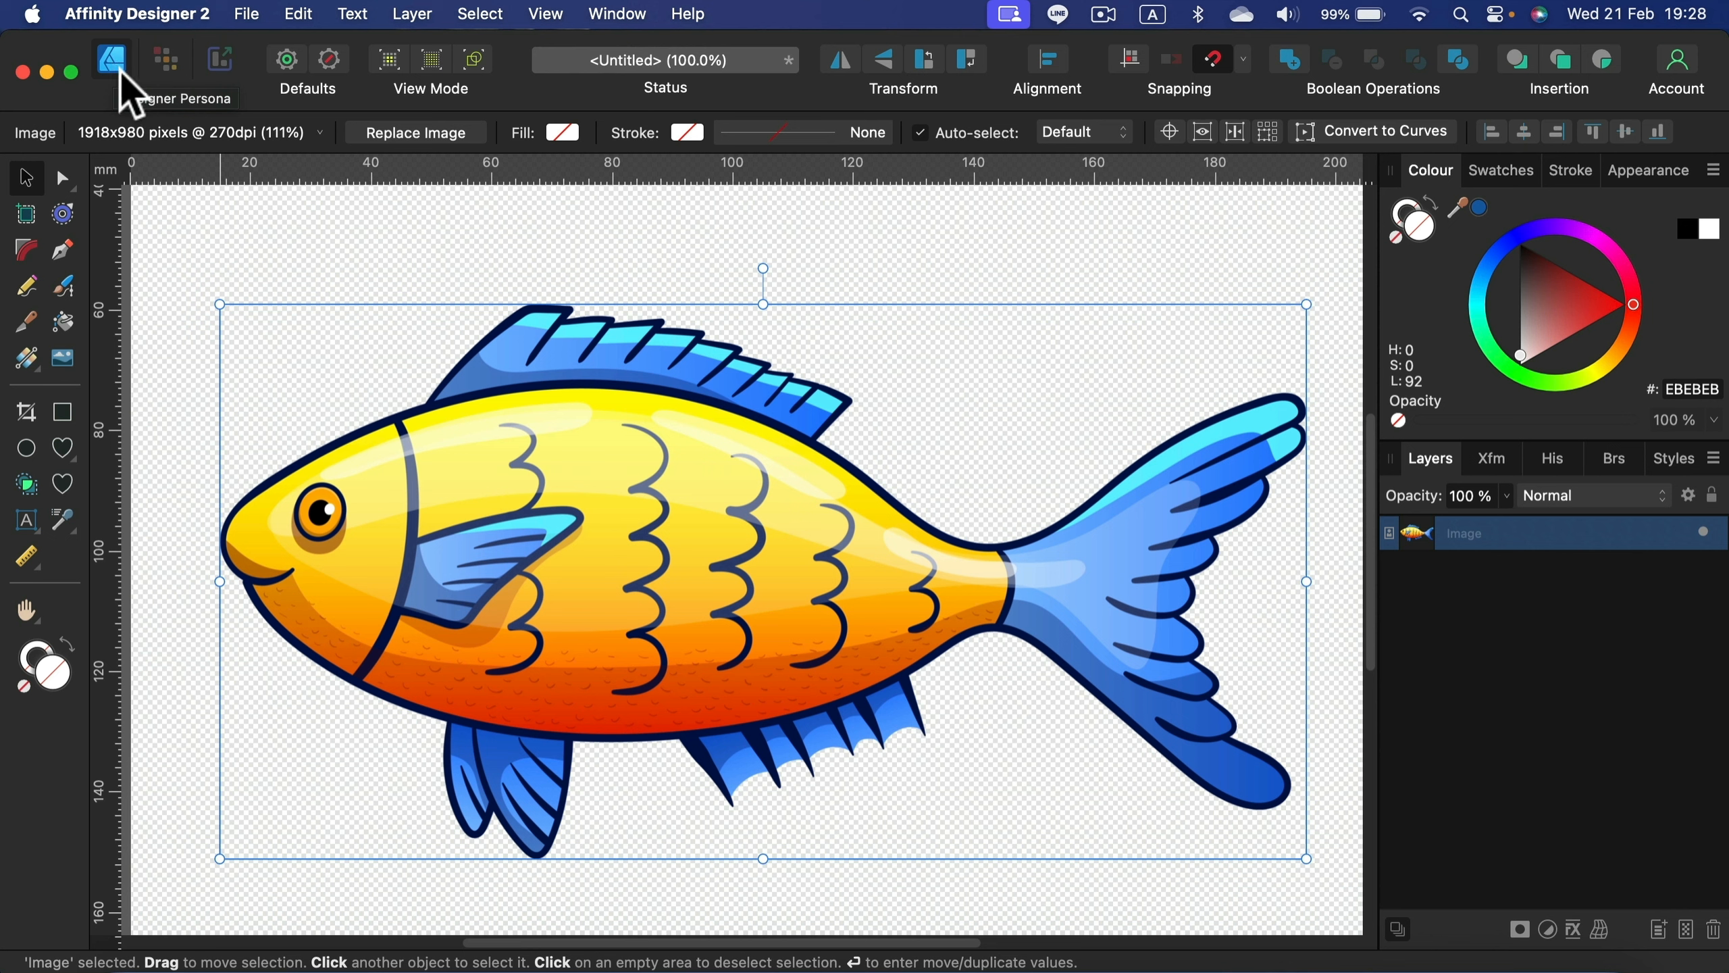
Step: Switch to the Pixel Persona and add an HSL adjustment to the fish image, keeping its settings clear of the fish's body
{"action": "left_click", "coordinate": [166, 63]}
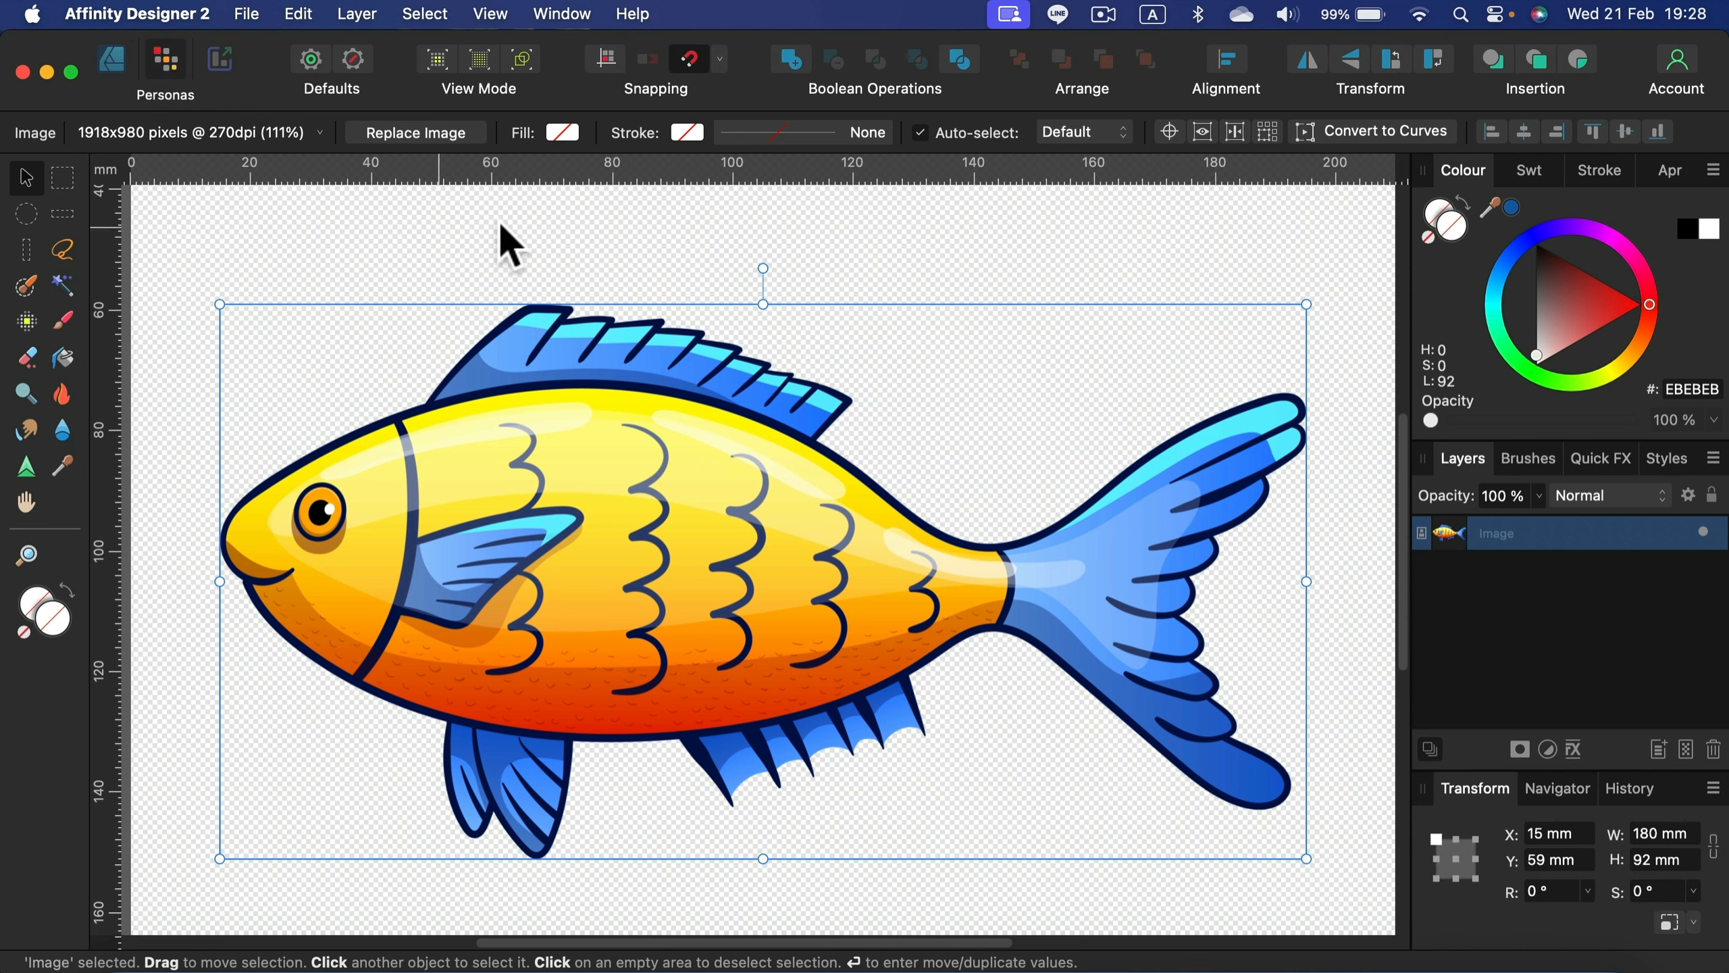
{"action": "left_click", "coordinate": [531, 217]}
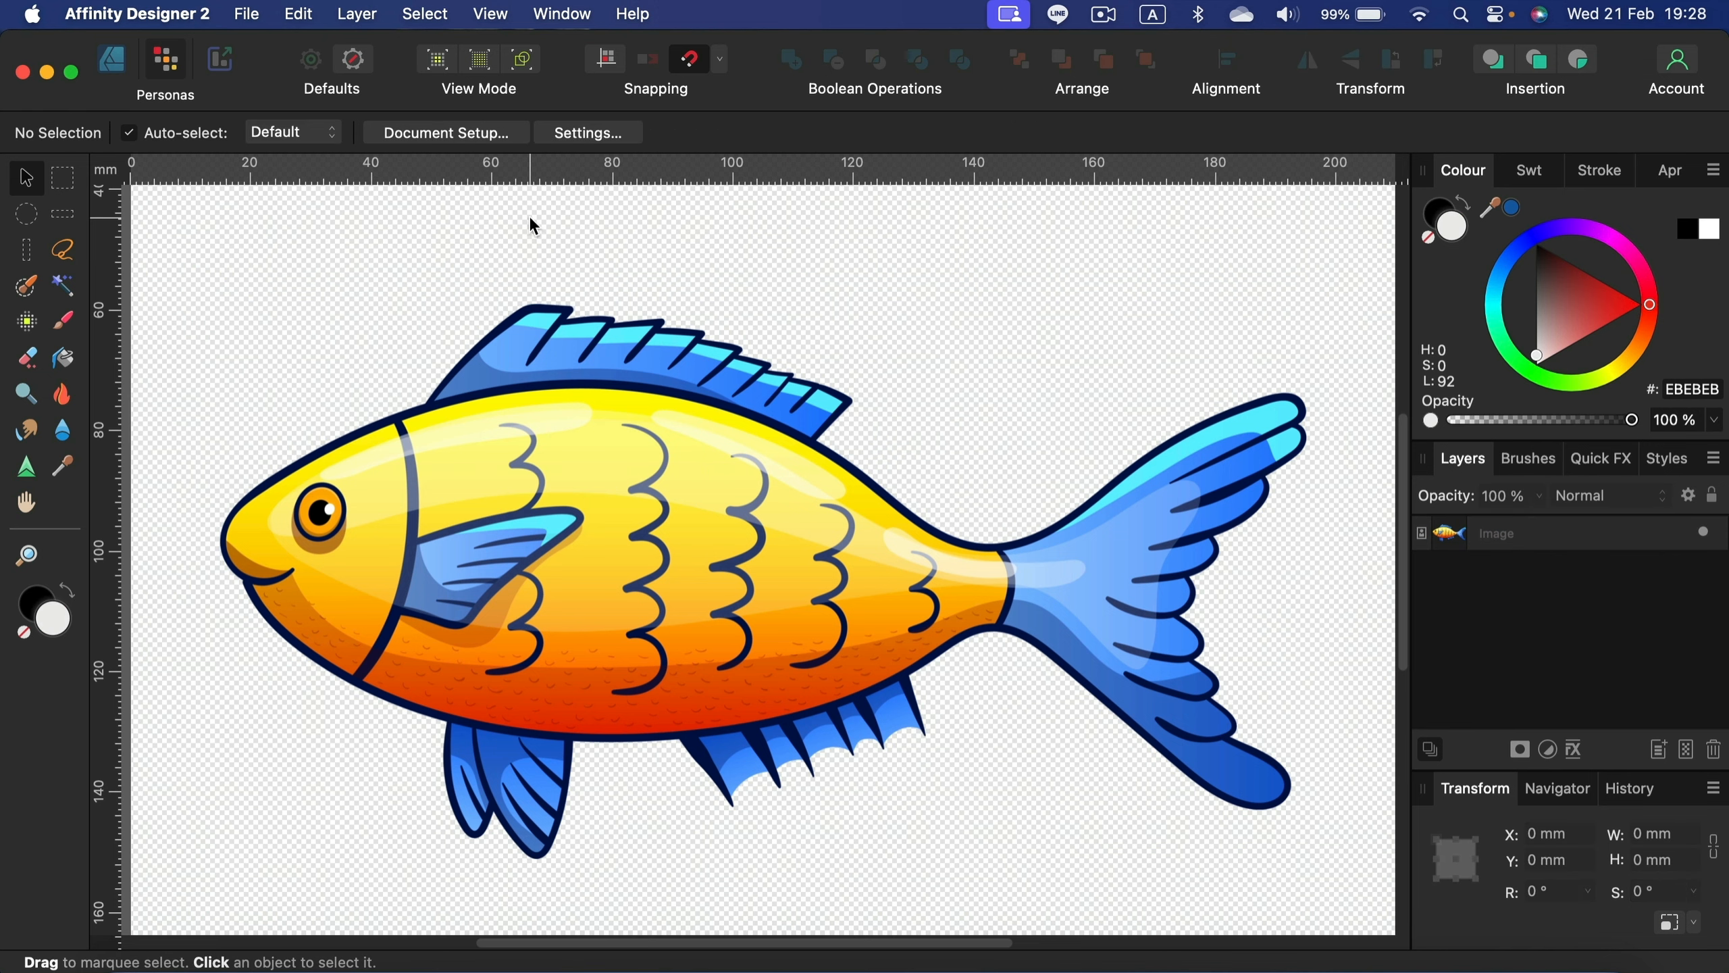
{"action": "left_click", "coordinate": [554, 432]}
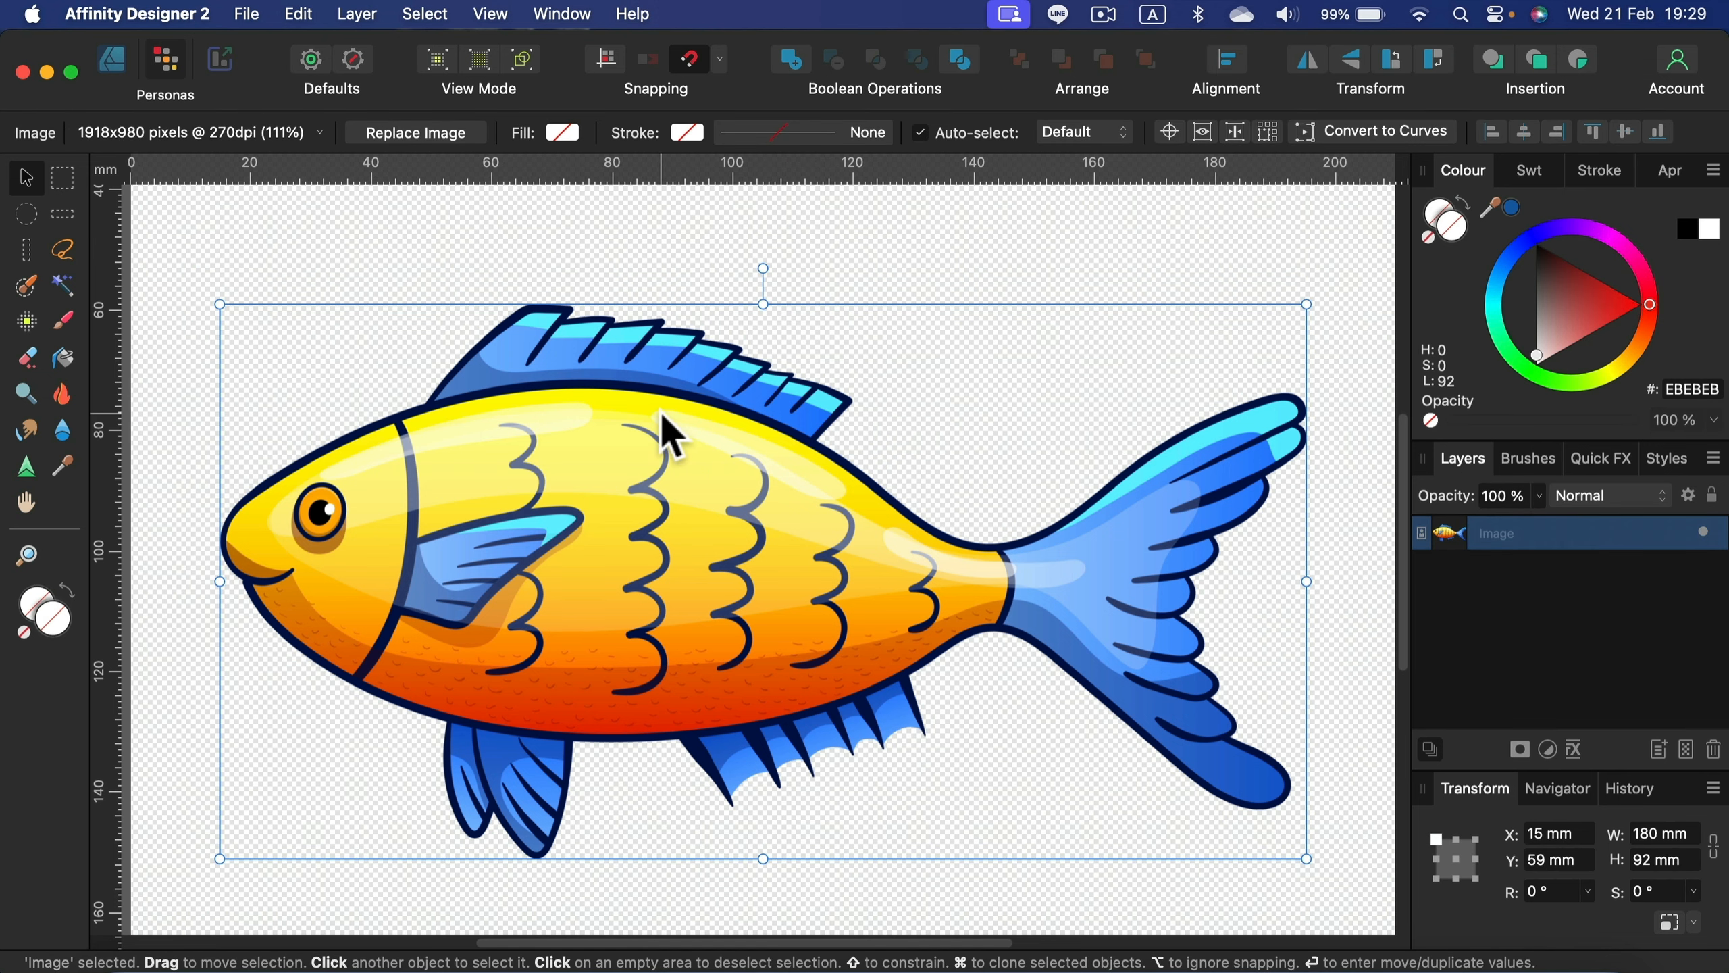
{"action": "left_click", "coordinate": [378, 15]}
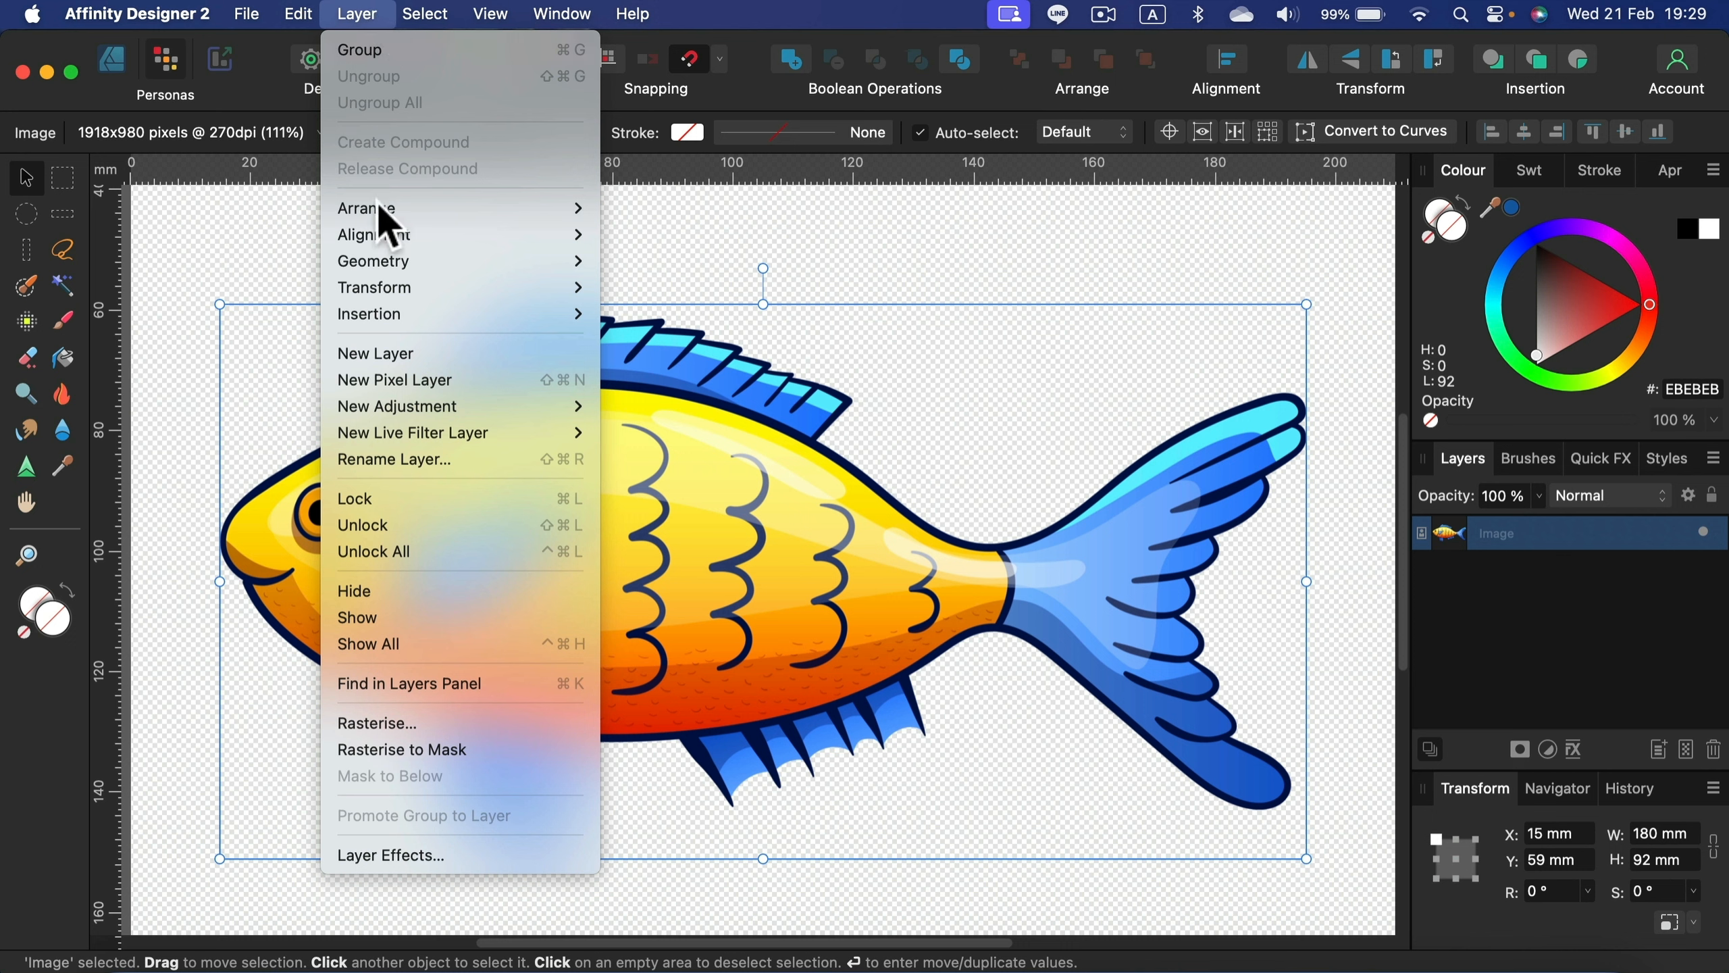
{"action": "mouse_move", "coordinate": [414, 402]}
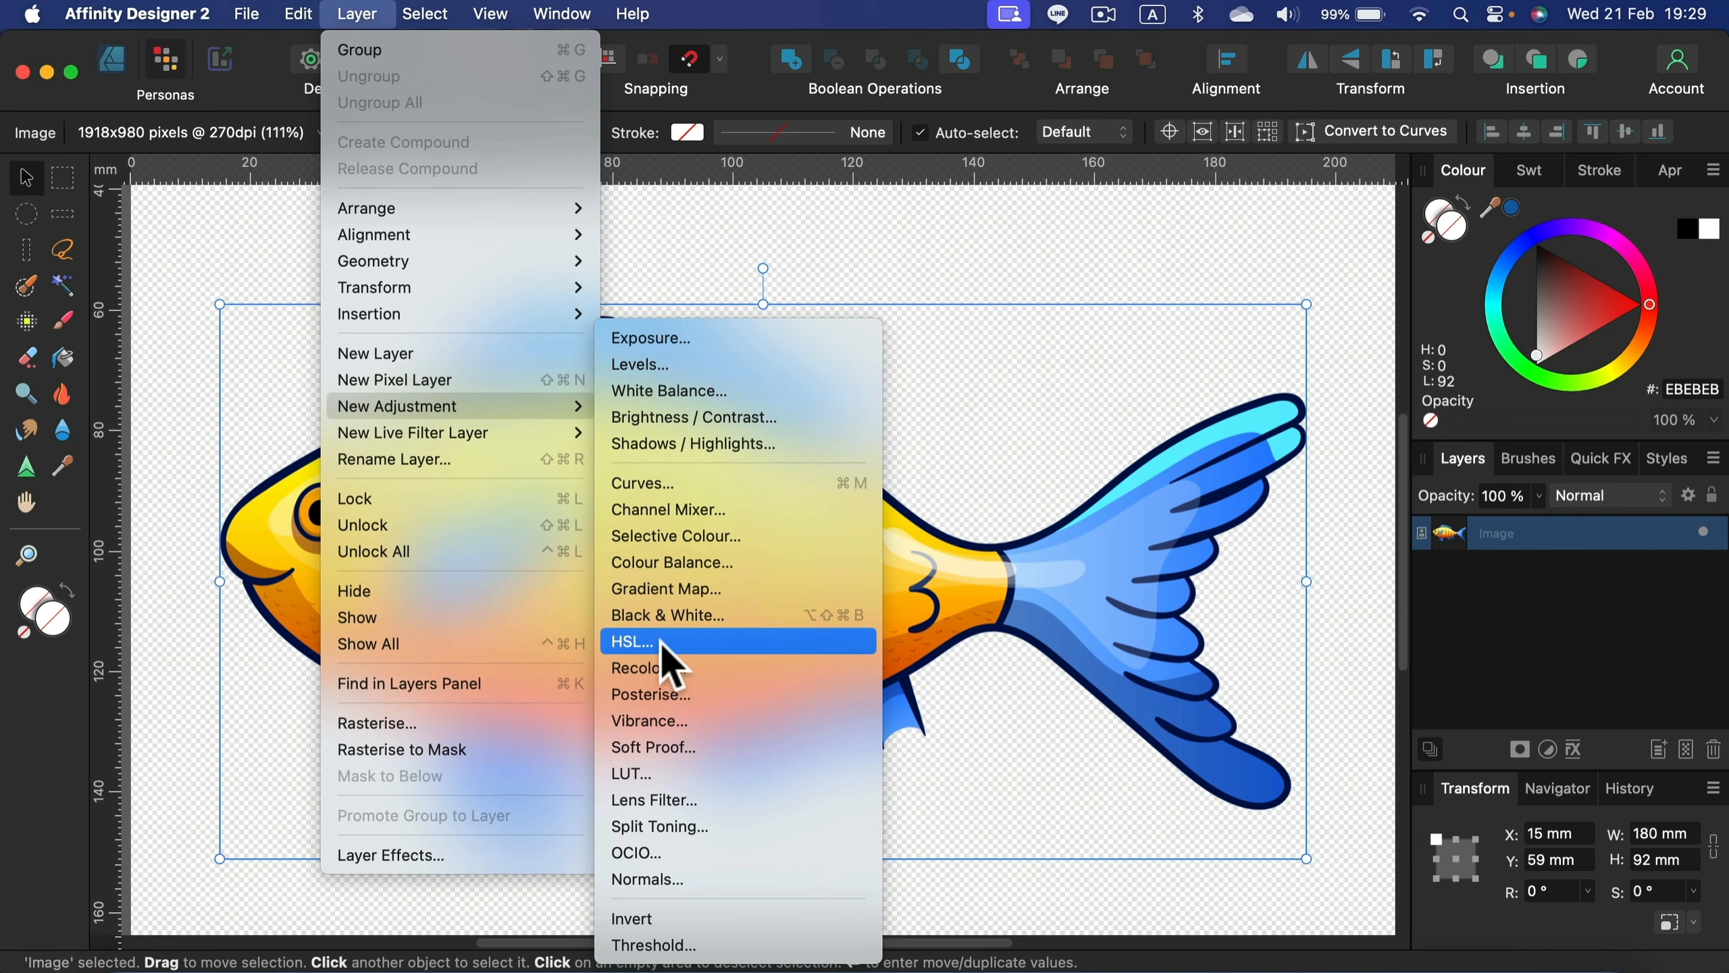
{"action": "left_click", "coordinate": [618, 644]}
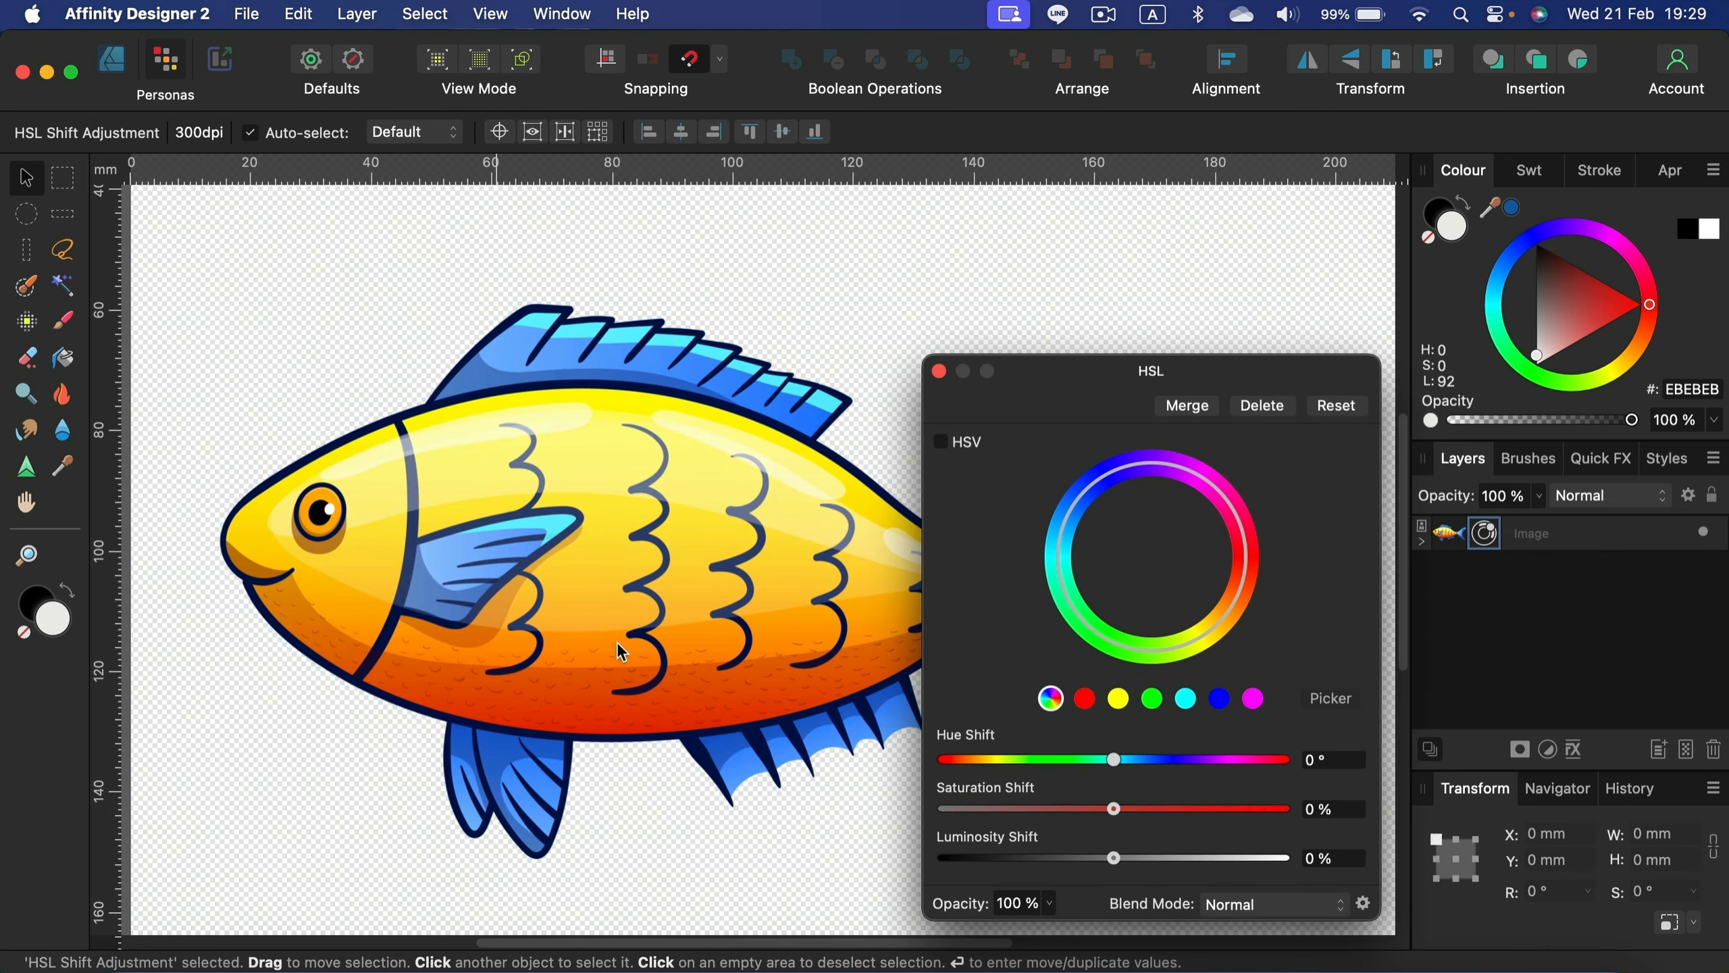
{"action": "left_click_drag", "start_coordinate": [1096, 390], "coordinate": [1258, 227]}
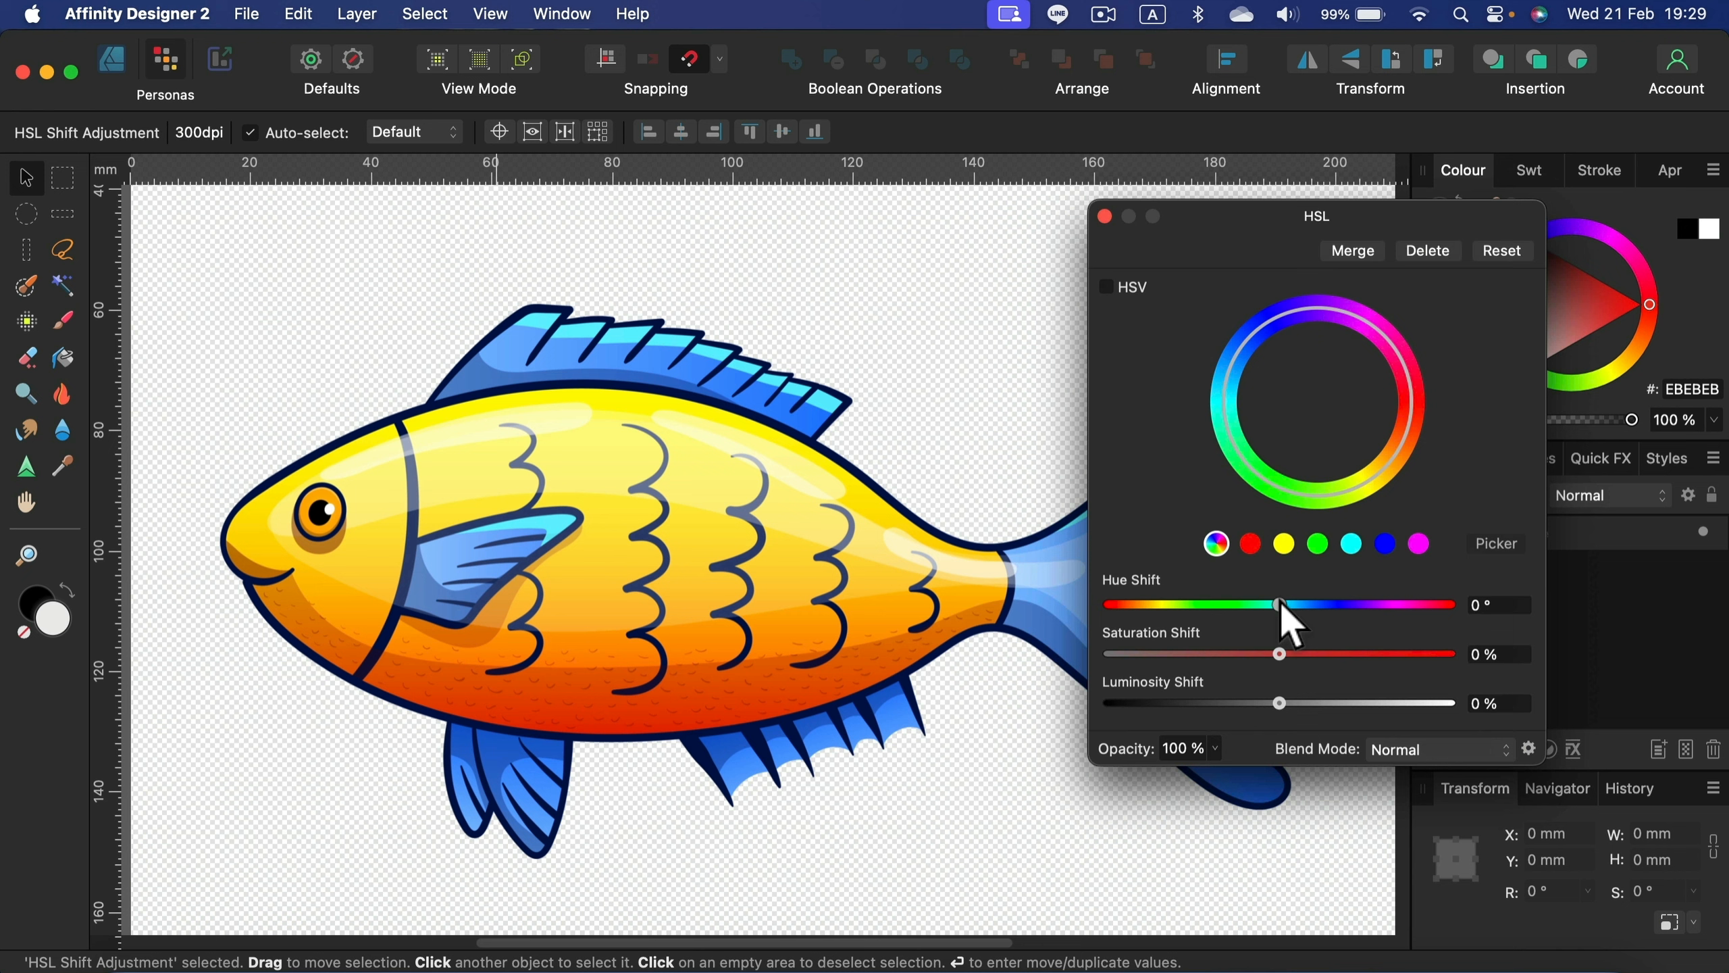
Step: Try out the hue and luminosity shifts on all of the fish's colours, and bring both back to about zero
{"action": "left_click_drag", "start_coordinate": [1280, 604], "coordinate": [1344, 622]}
{"action": "left_click_drag", "start_coordinate": [1379, 620], "coordinate": [1282, 718]}
{"action": "mouse_move", "coordinate": [1282, 610]}
{"action": "left_mouse_down"}
{"action": "mouse_move", "coordinate": [1178, 601]}
{"action": "mouse_move", "coordinate": [1280, 606]}
{"action": "left_mouse_up"}
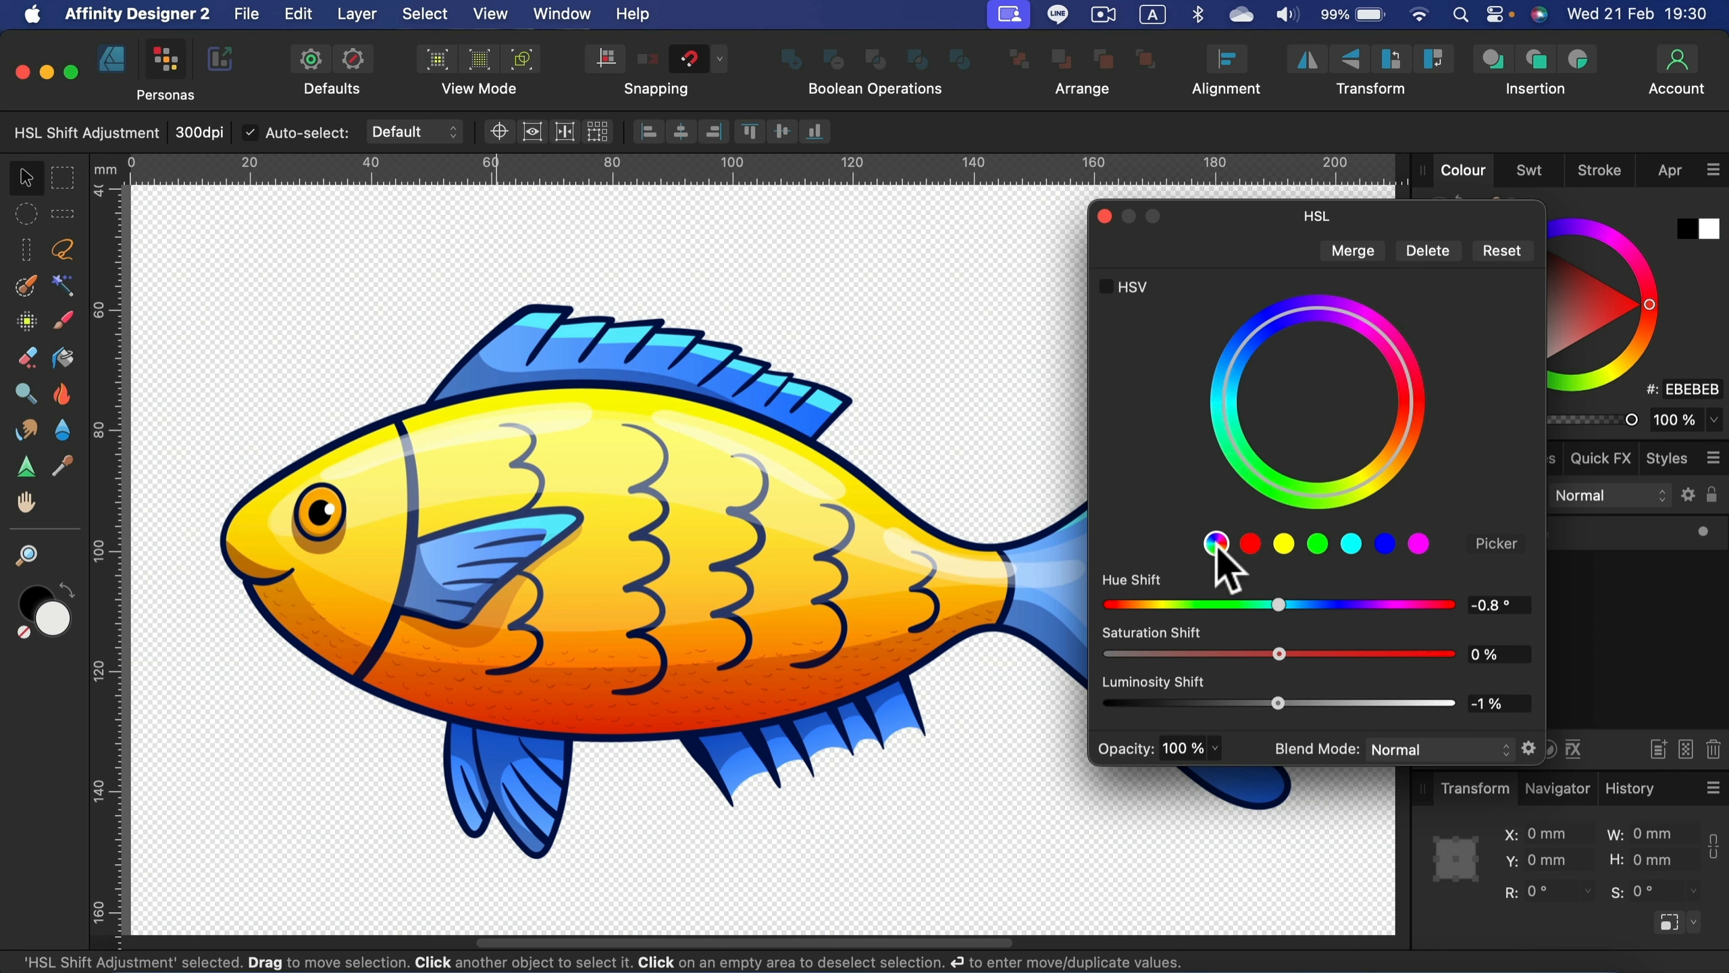
Step: Try a hue shift of about 75° on only the fish's yellow tones, and return it to about 1°
{"action": "left_click", "coordinate": [1284, 544]}
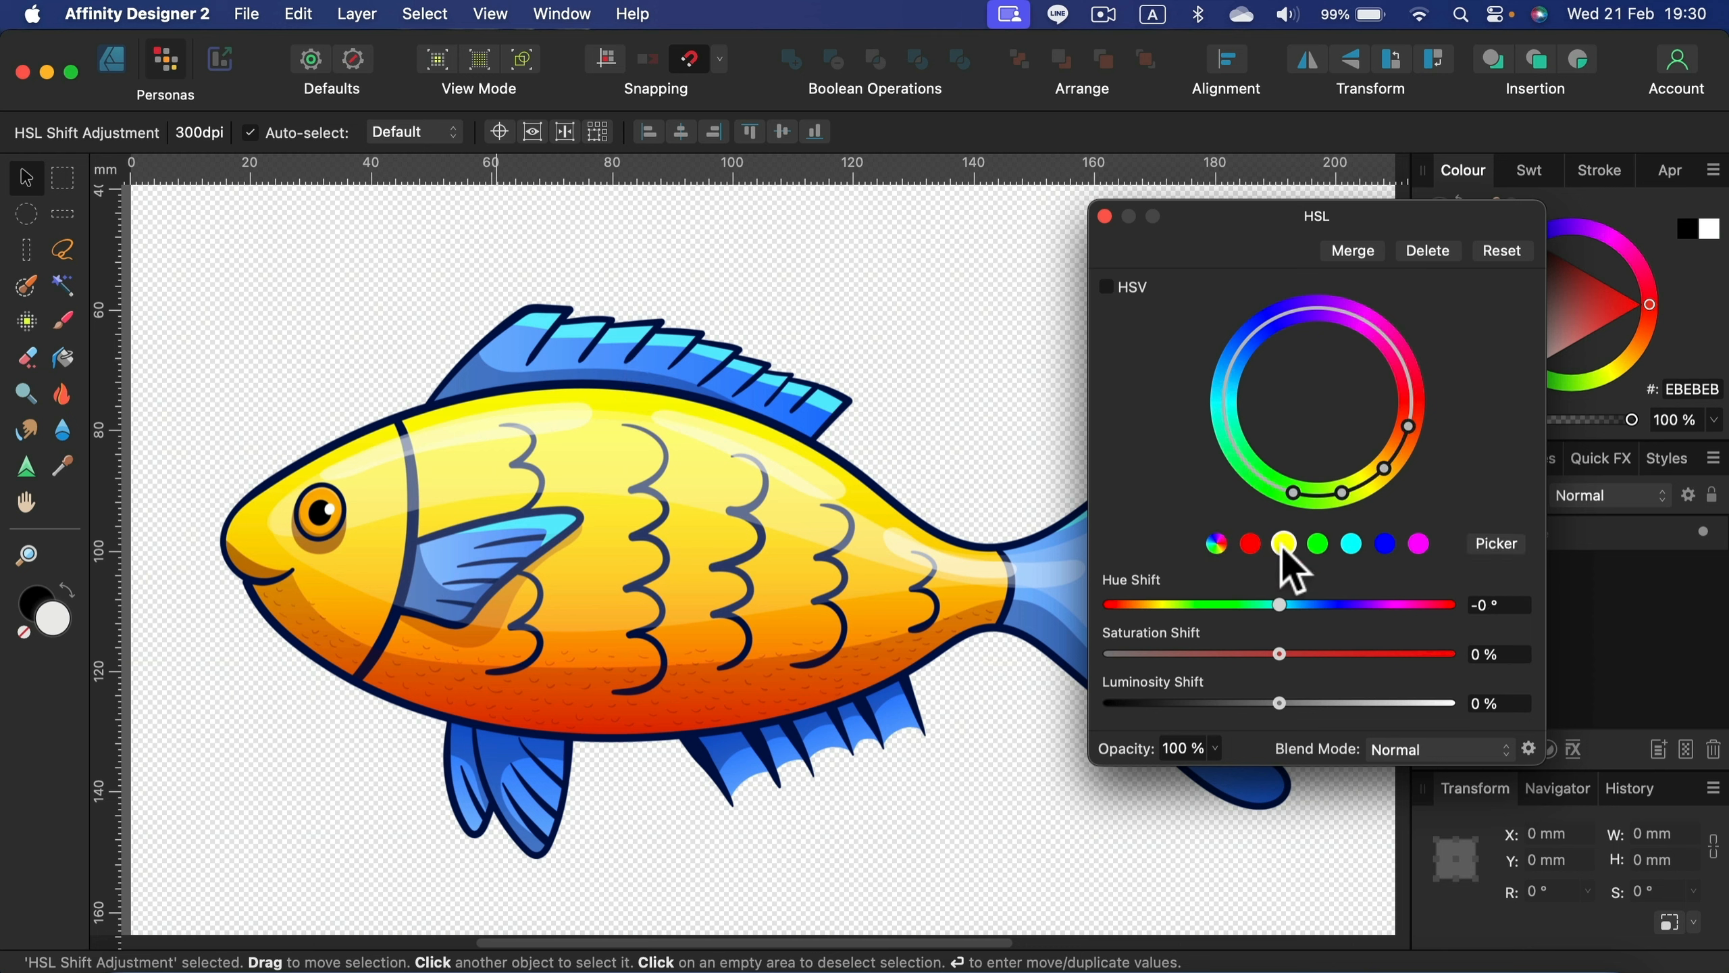
{"action": "left_click_drag", "start_coordinate": [1280, 604], "coordinate": [1348, 604]}
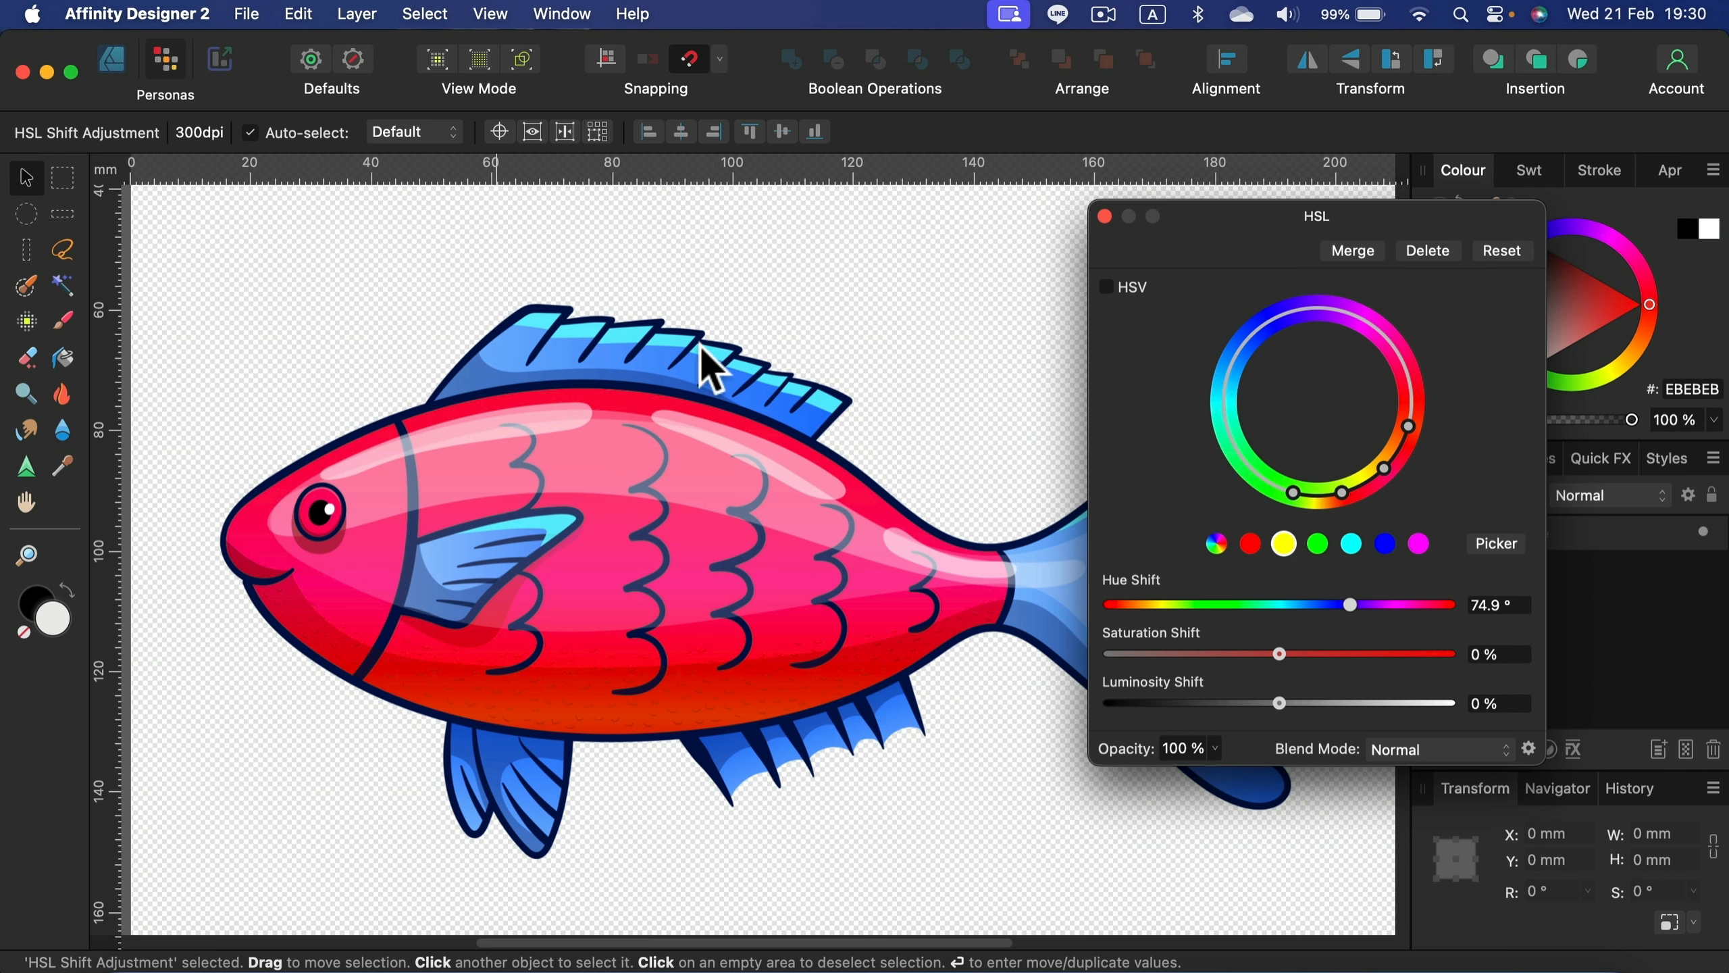
{"action": "left_click_drag", "start_coordinate": [1352, 605], "coordinate": [1280, 621]}
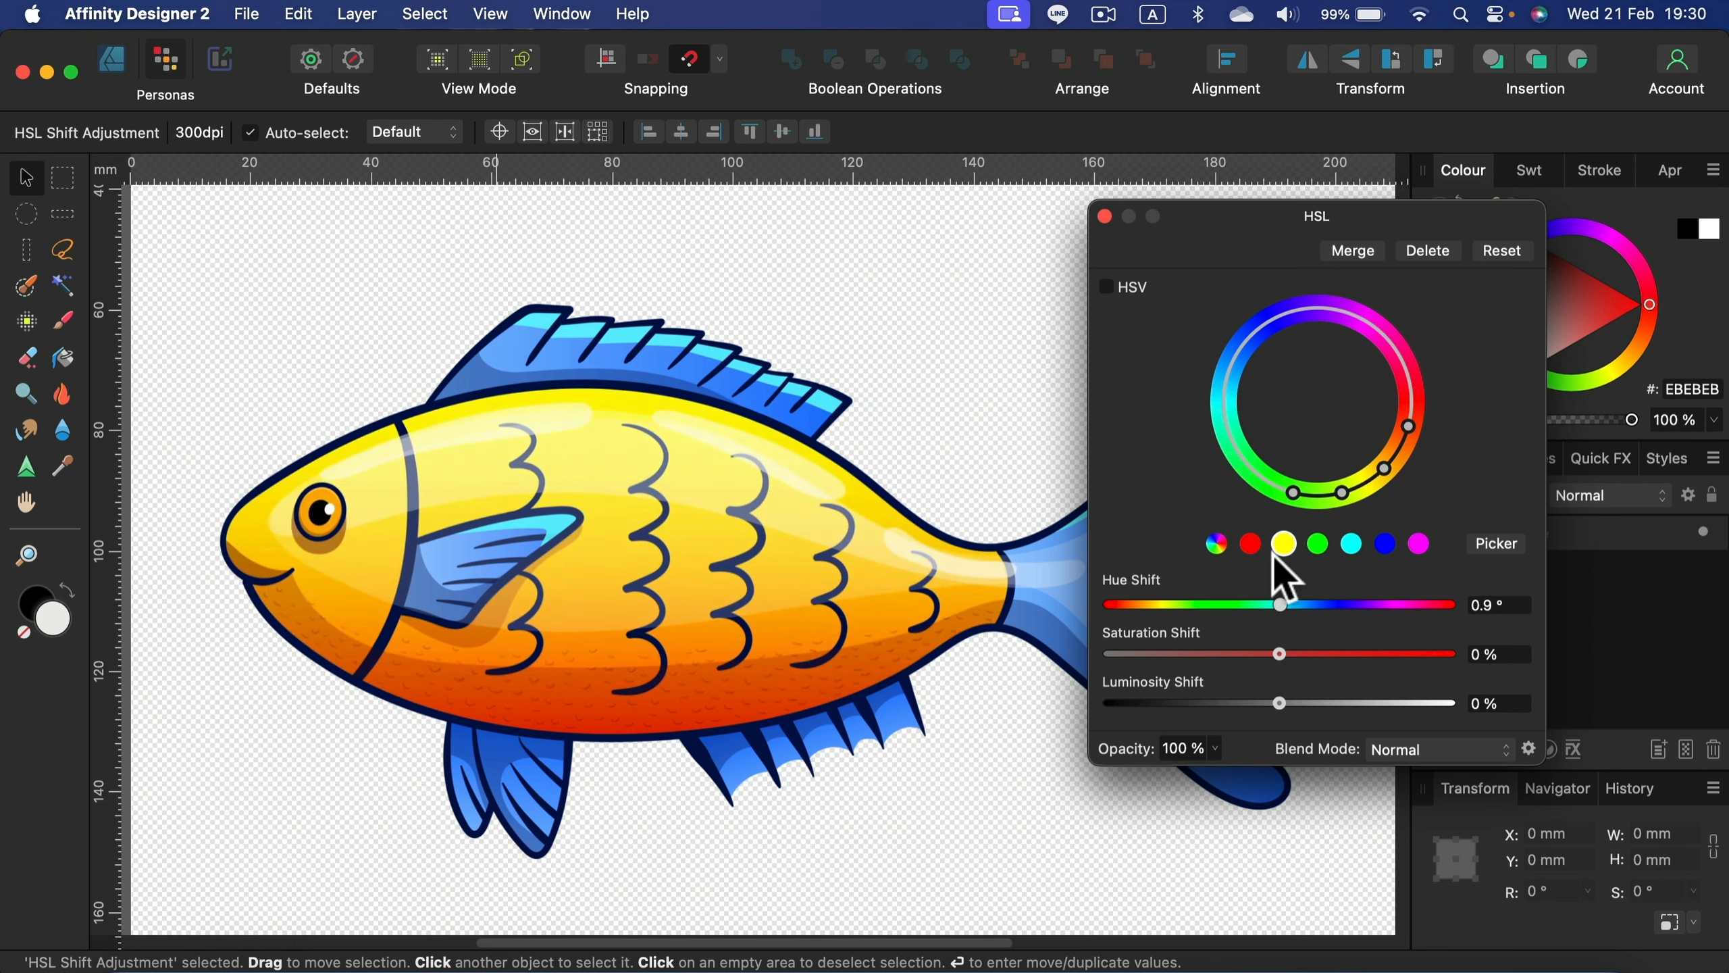
Step: Shift the hue of only the fish's blue tones by -118.7° and close the HSL settings
{"action": "left_click", "coordinate": [1380, 545]}
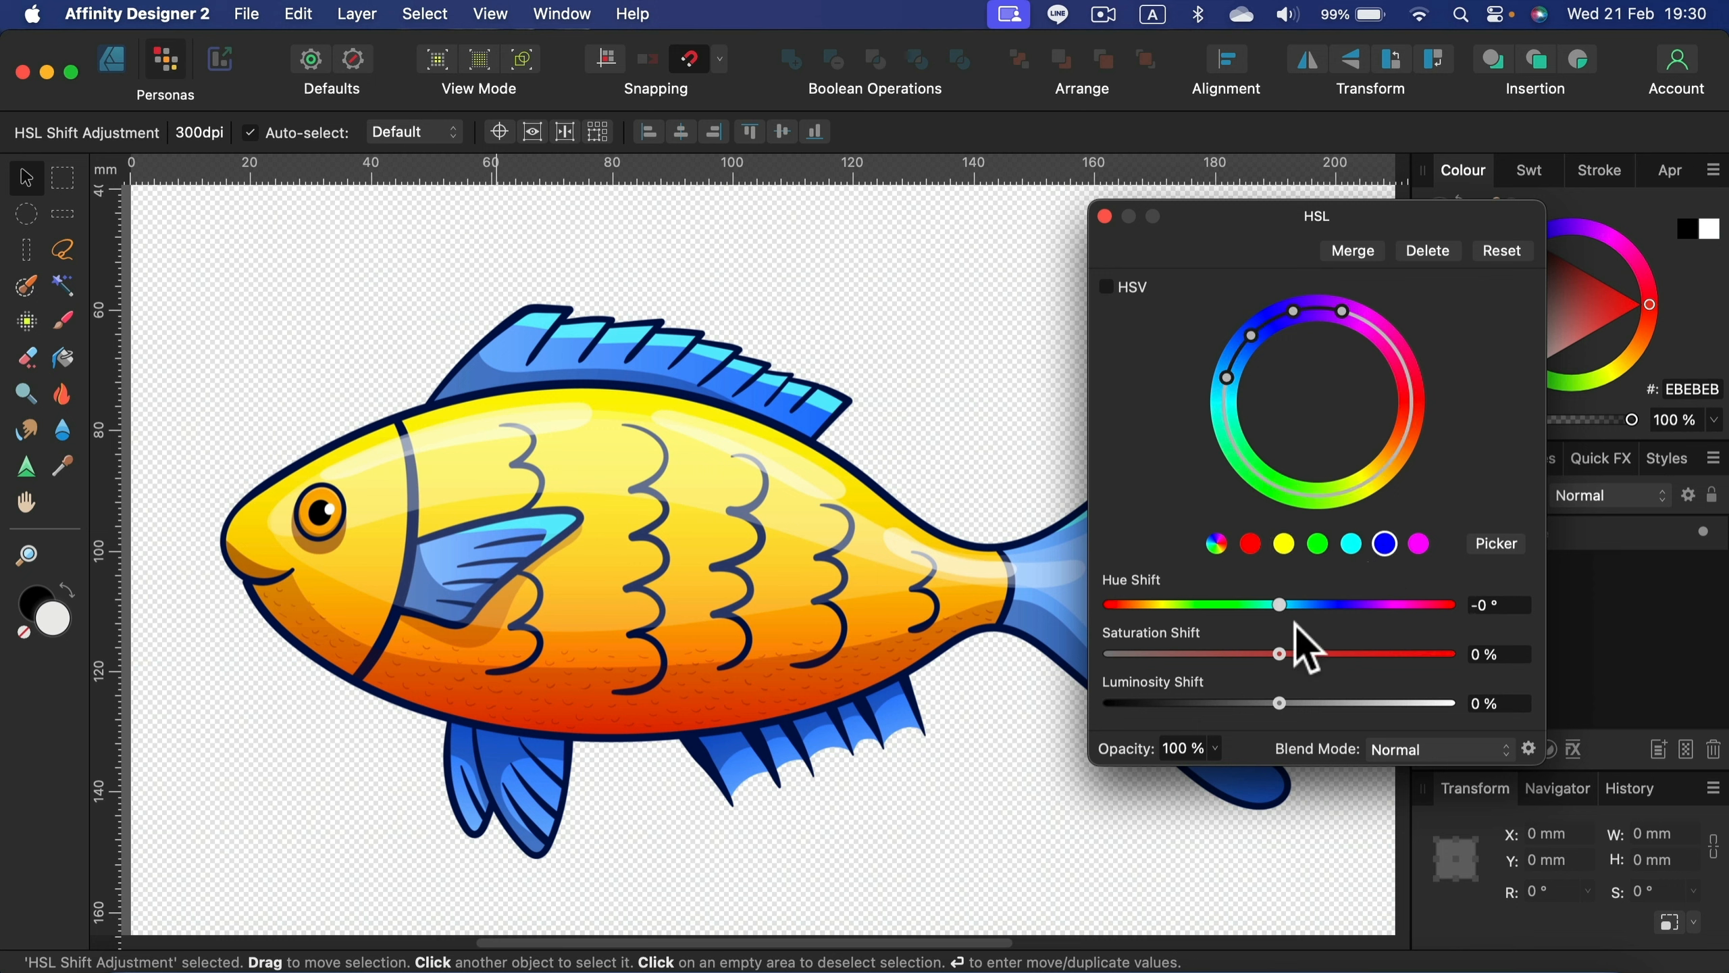
{"action": "left_click_drag", "start_coordinate": [1279, 604], "coordinate": [1181, 639]}
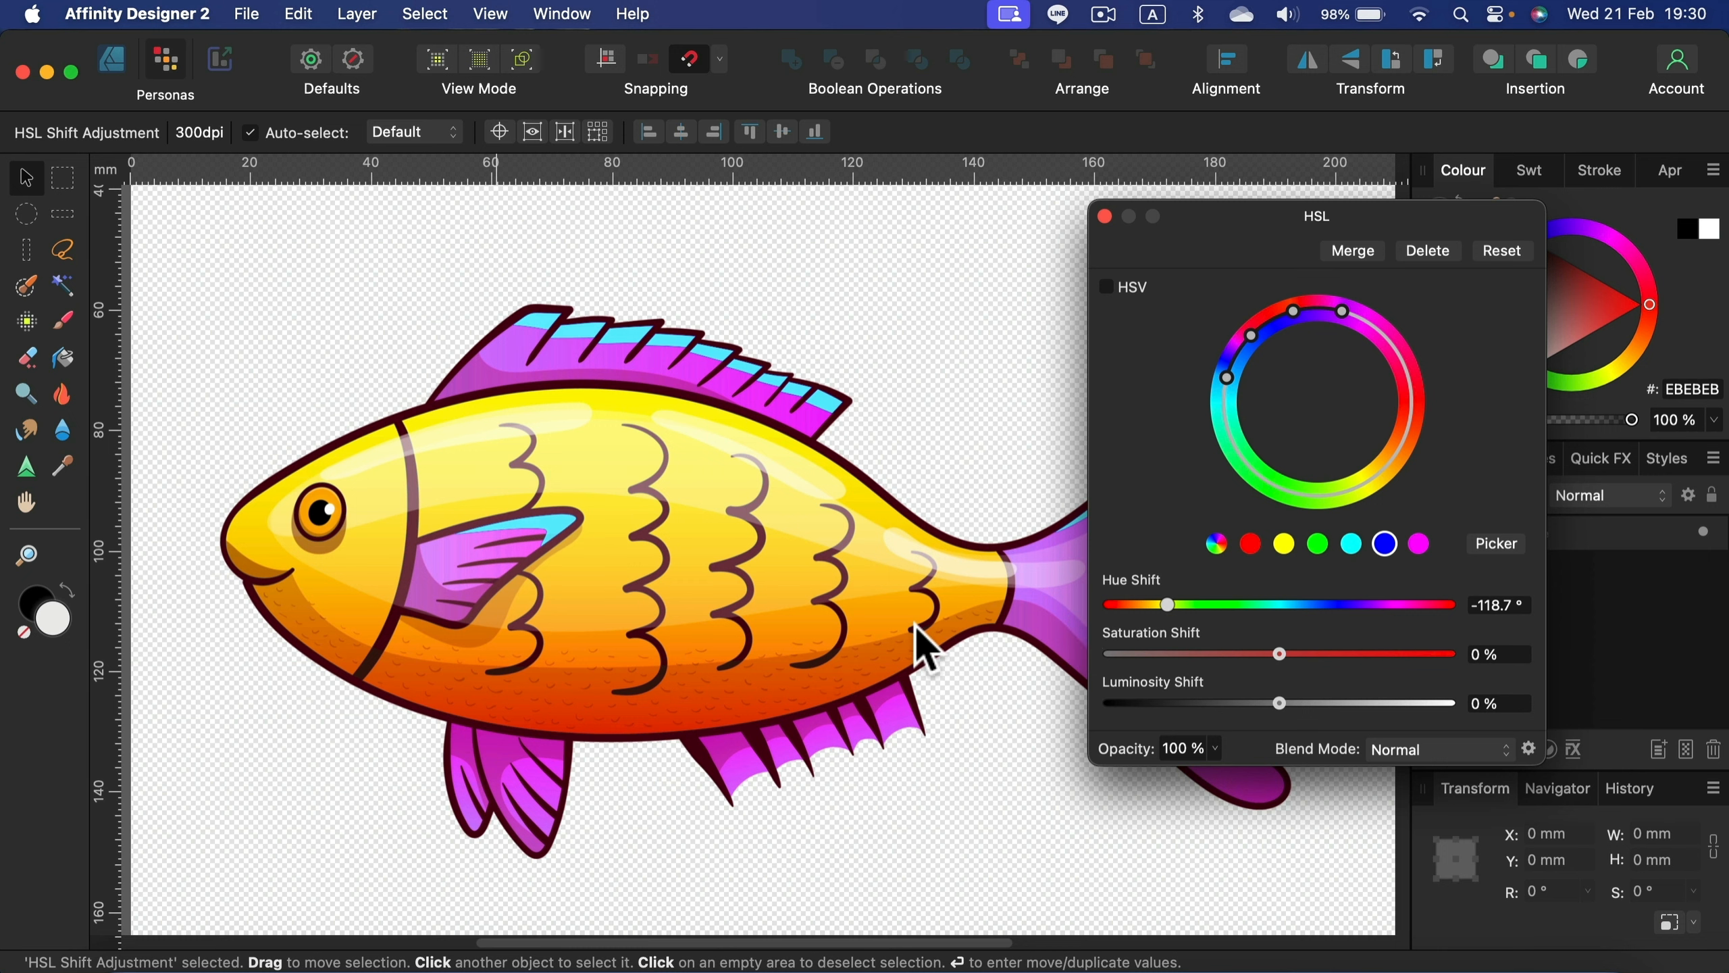
{"action": "left_click", "coordinate": [1105, 216]}
Step: Select the recoloured fish image and set up its export as PNG with the area set to Selection Only
{"action": "left_click", "coordinate": [757, 420]}
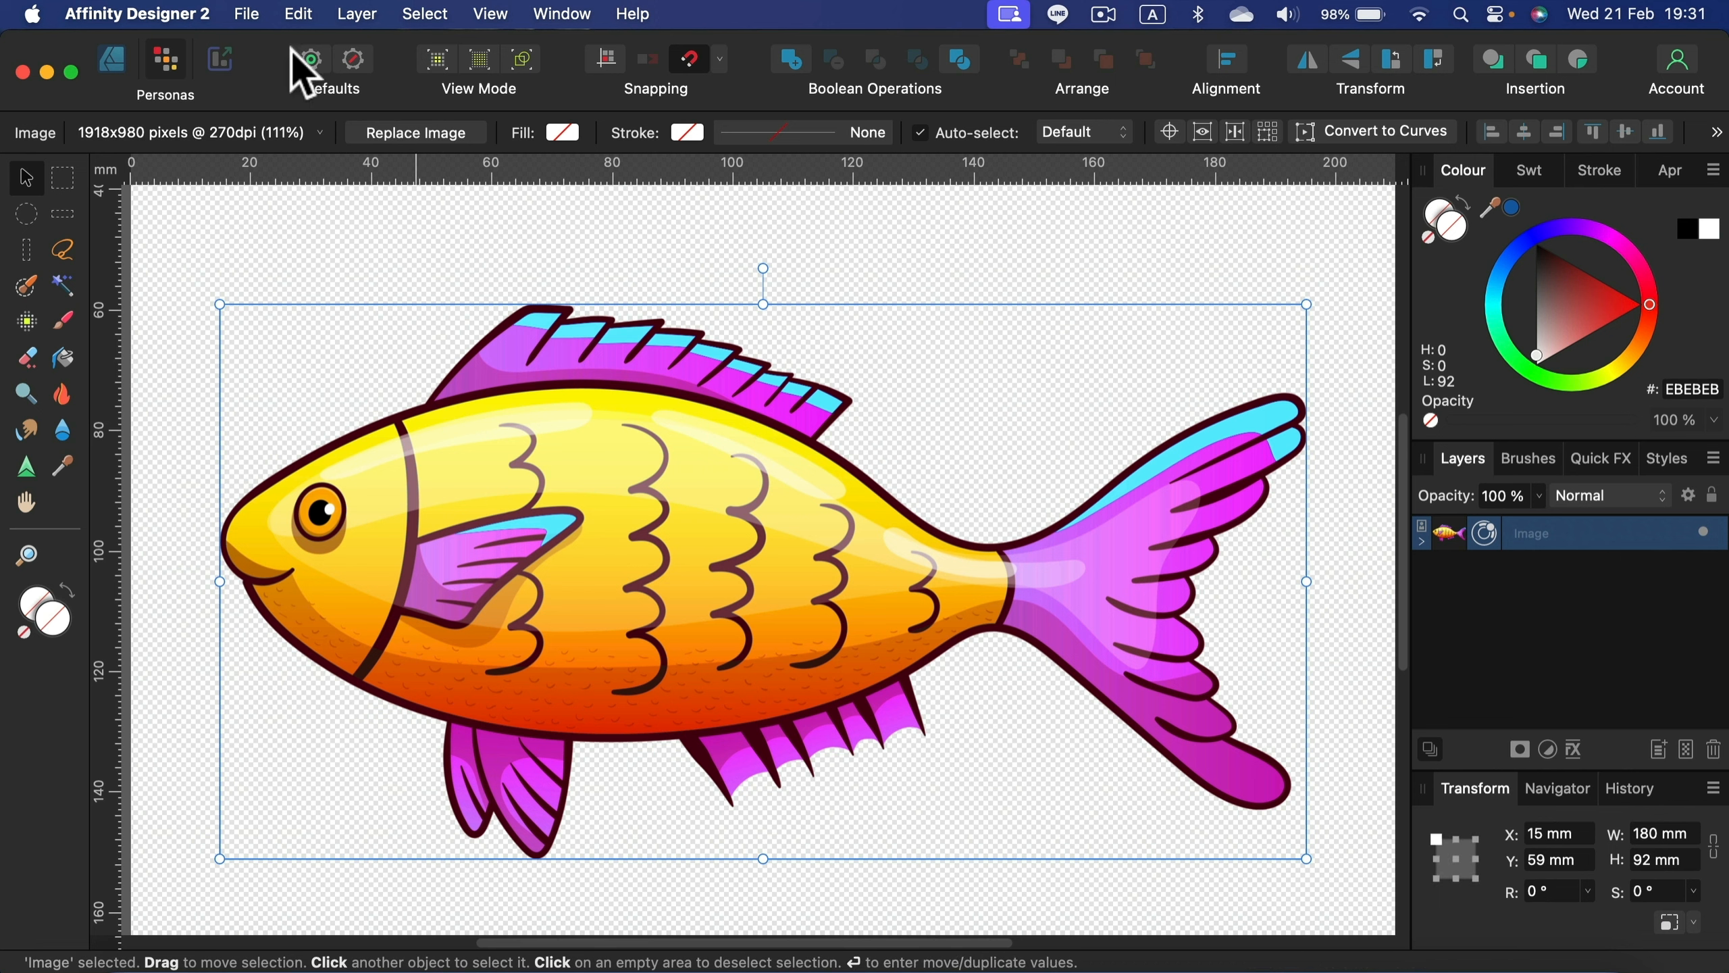
{"action": "left_click", "coordinate": [247, 14]}
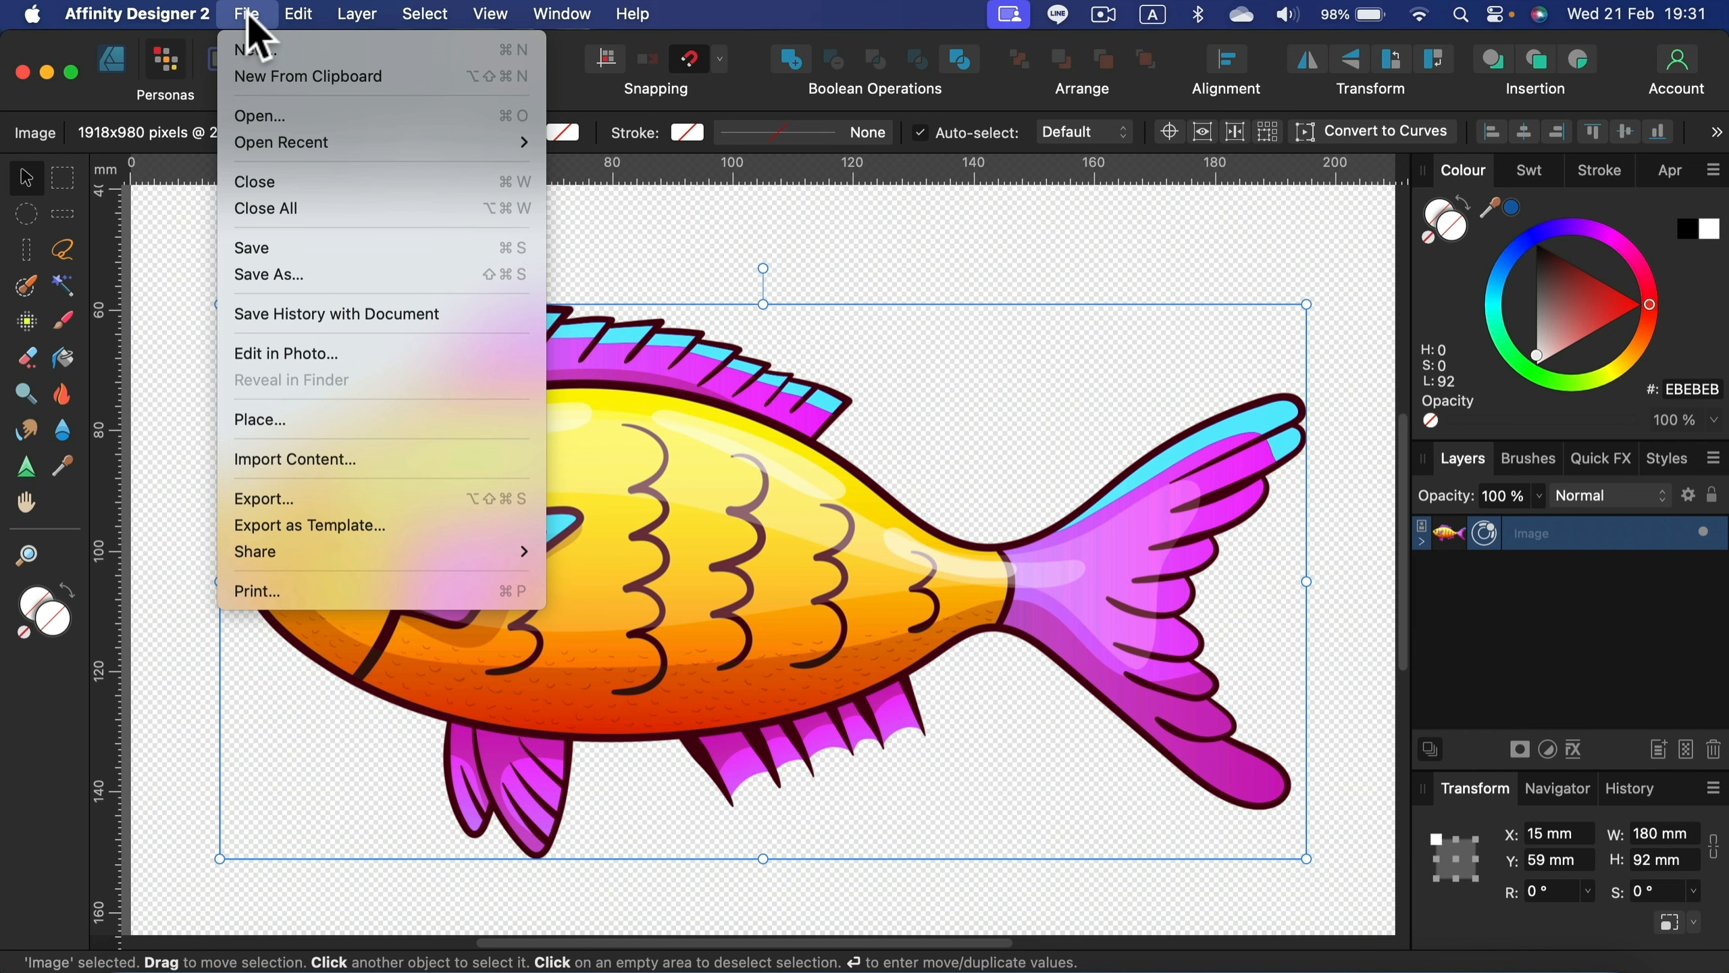
{"action": "left_click", "coordinate": [251, 490]}
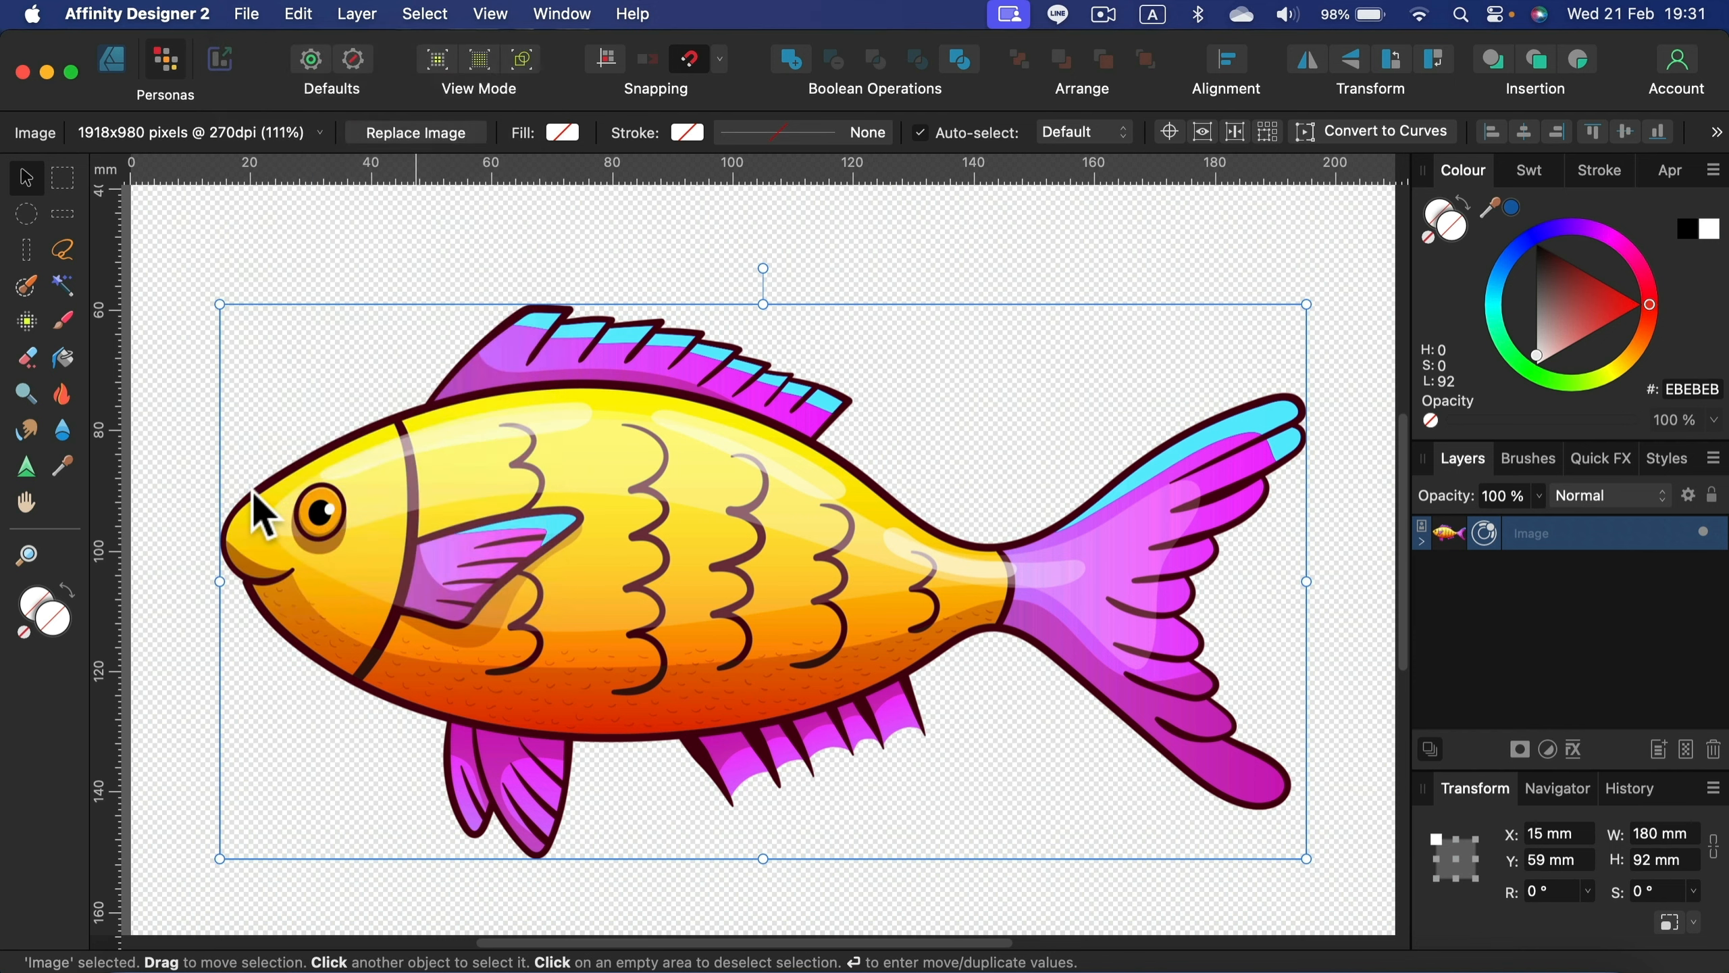
{"action": "left_click", "coordinate": [927, 139]}
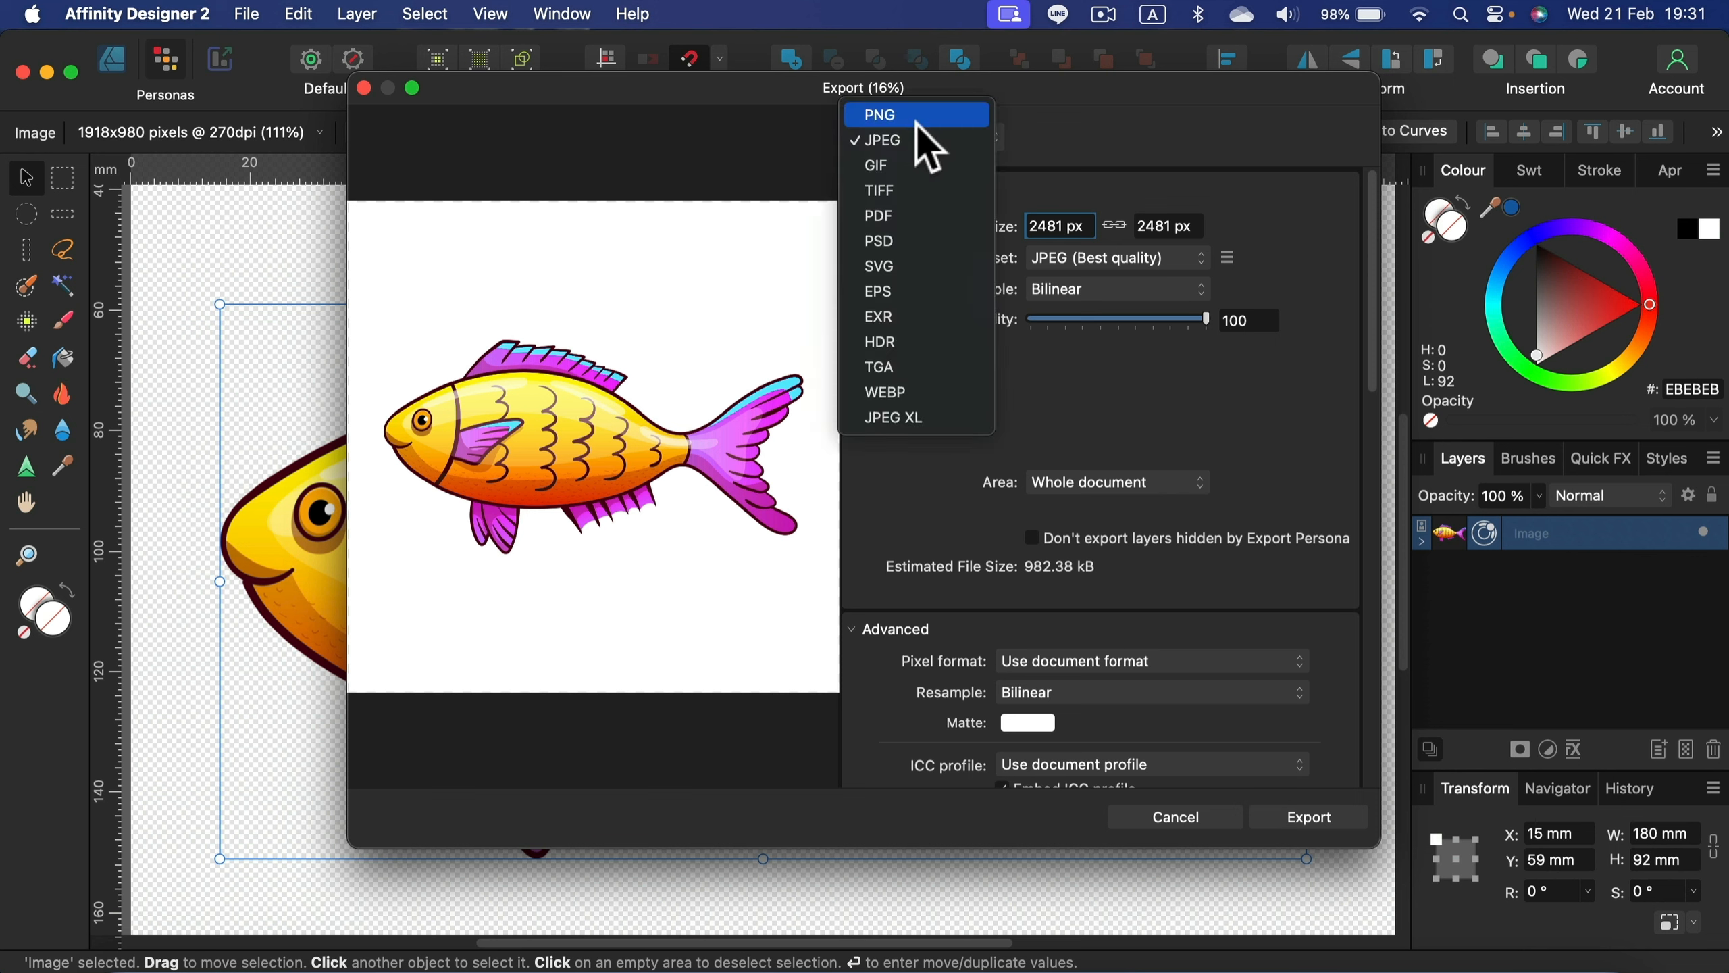
{"action": "left_click", "coordinate": [885, 114]}
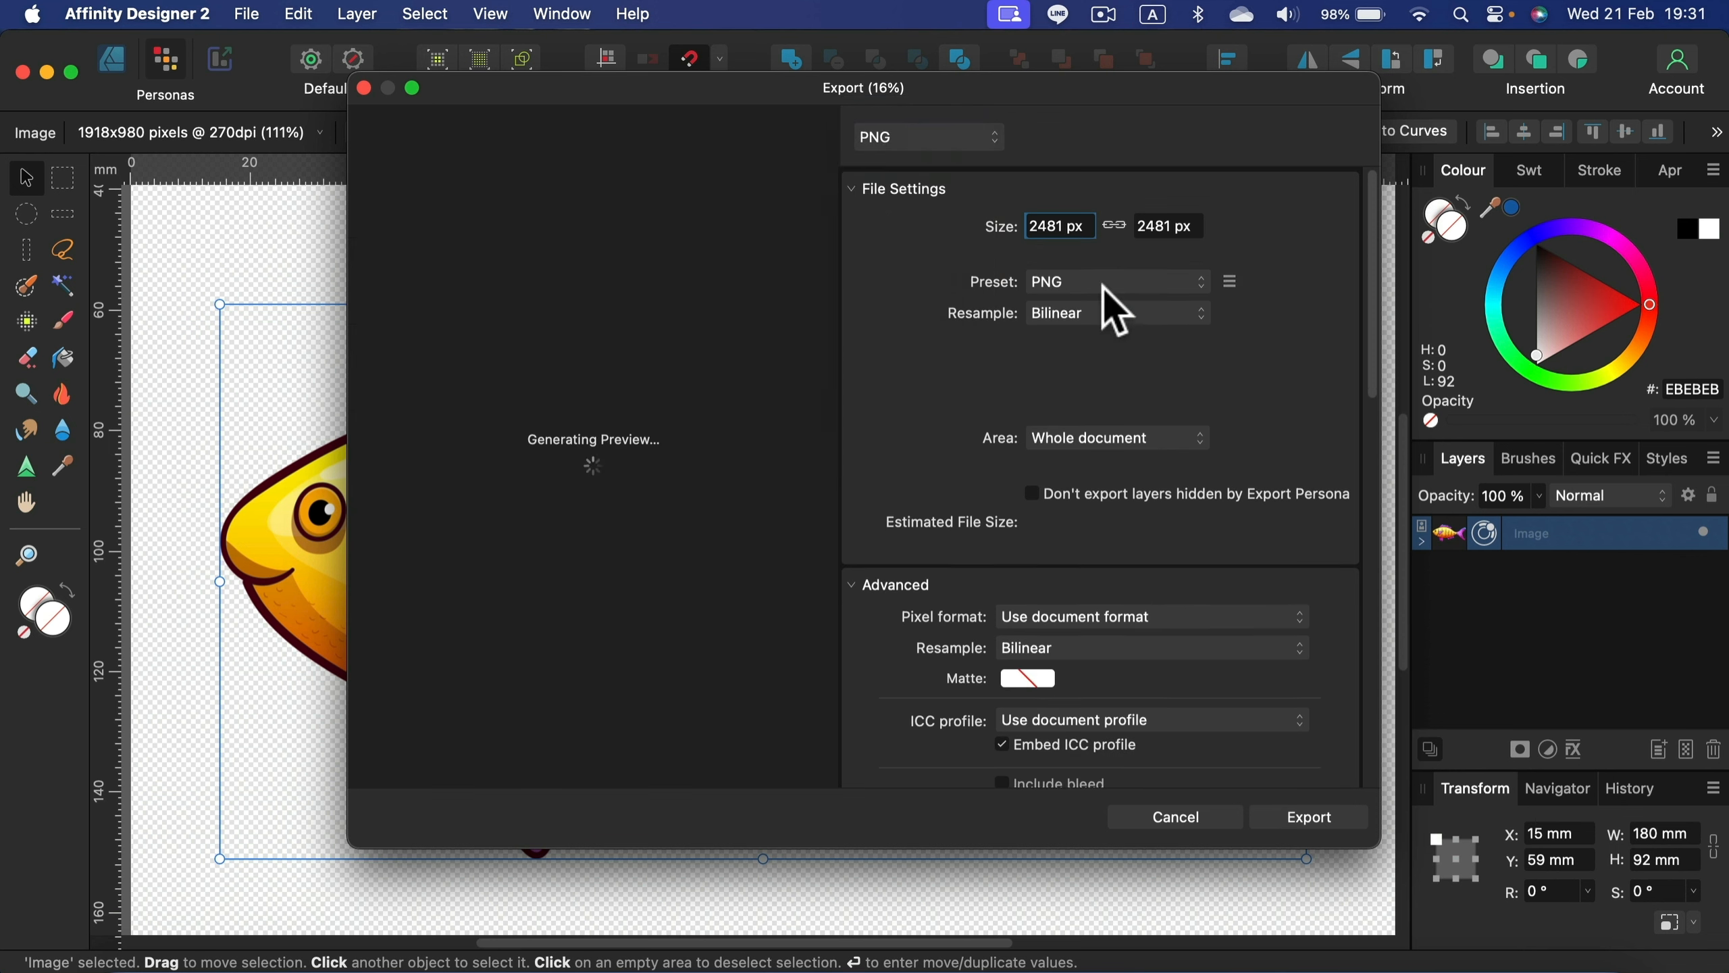
{"action": "left_click", "coordinate": [1078, 436]}
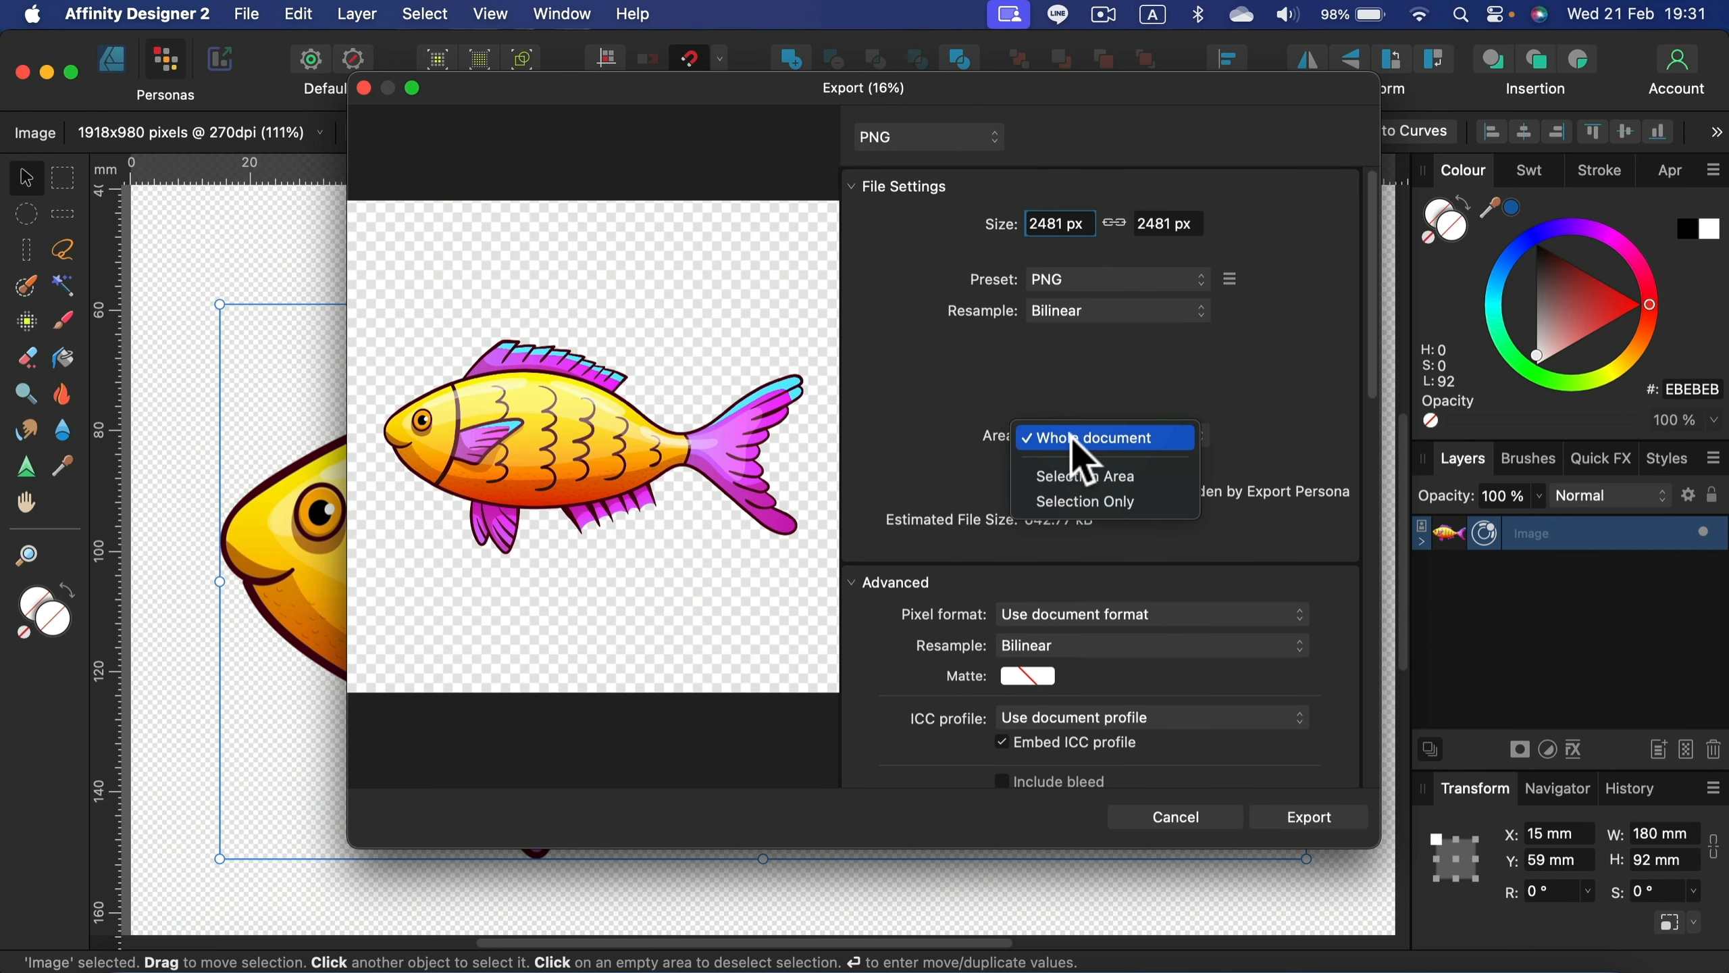
{"action": "left_click", "coordinate": [1045, 501]}
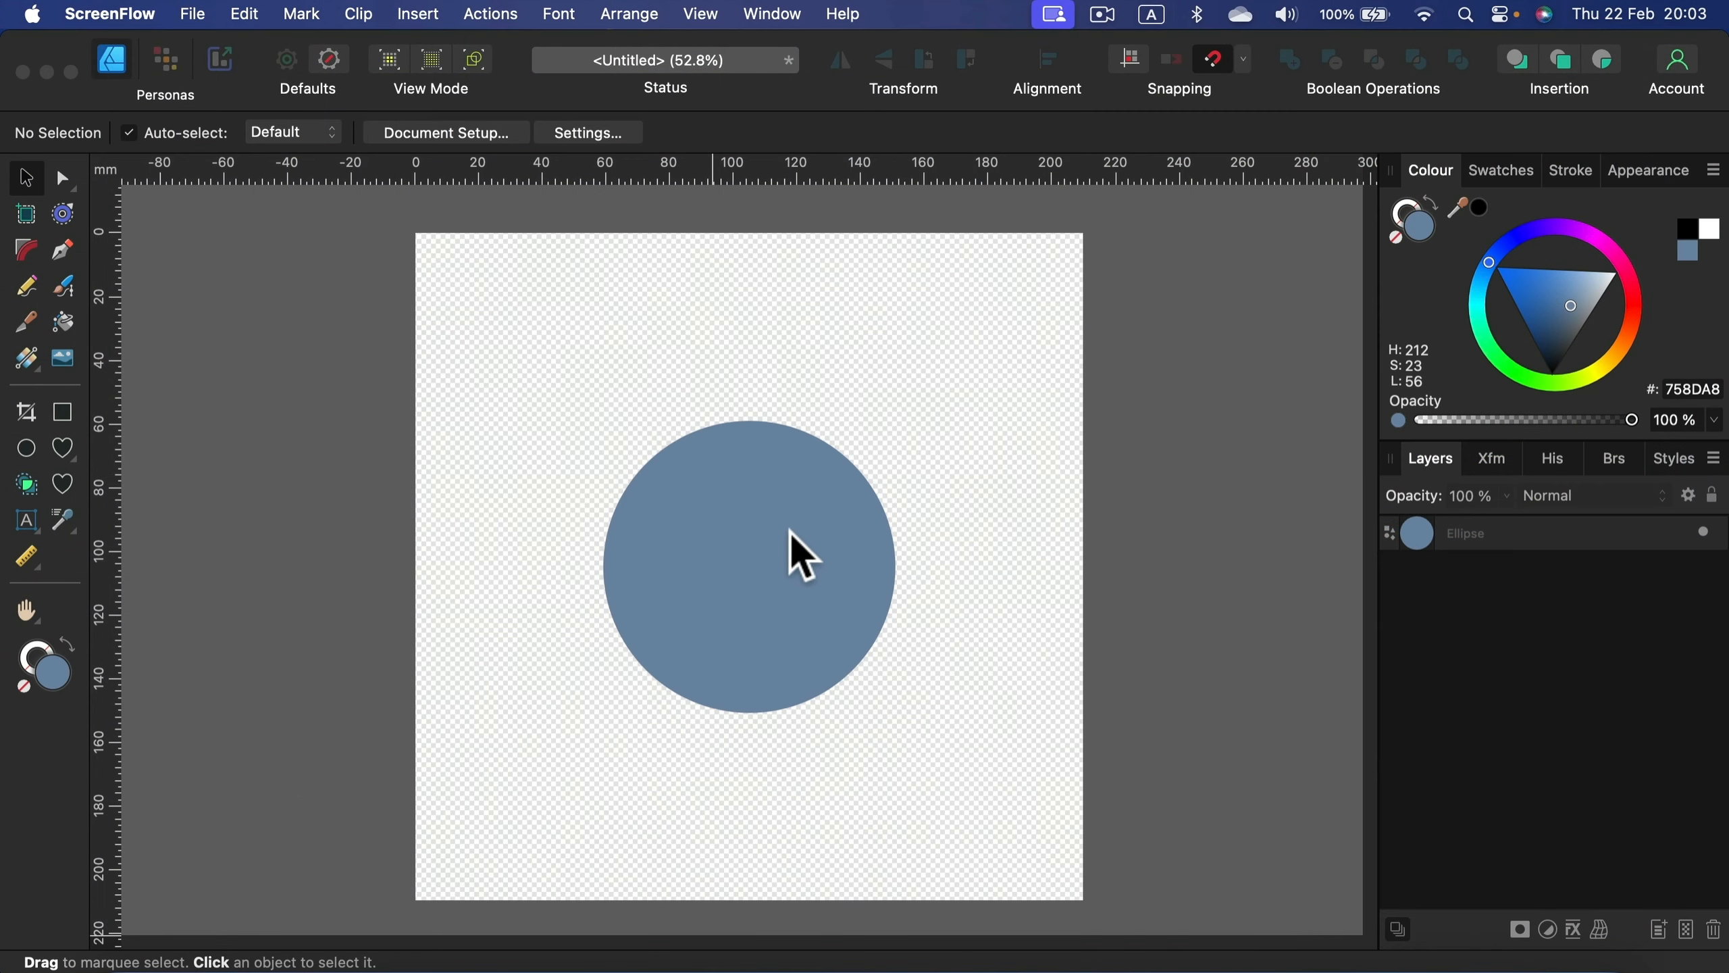
Step: Draw a triangle about 22 mm wide and 28 mm tall, centred just above the circle
{"action": "left_click", "coordinate": [68, 447]}
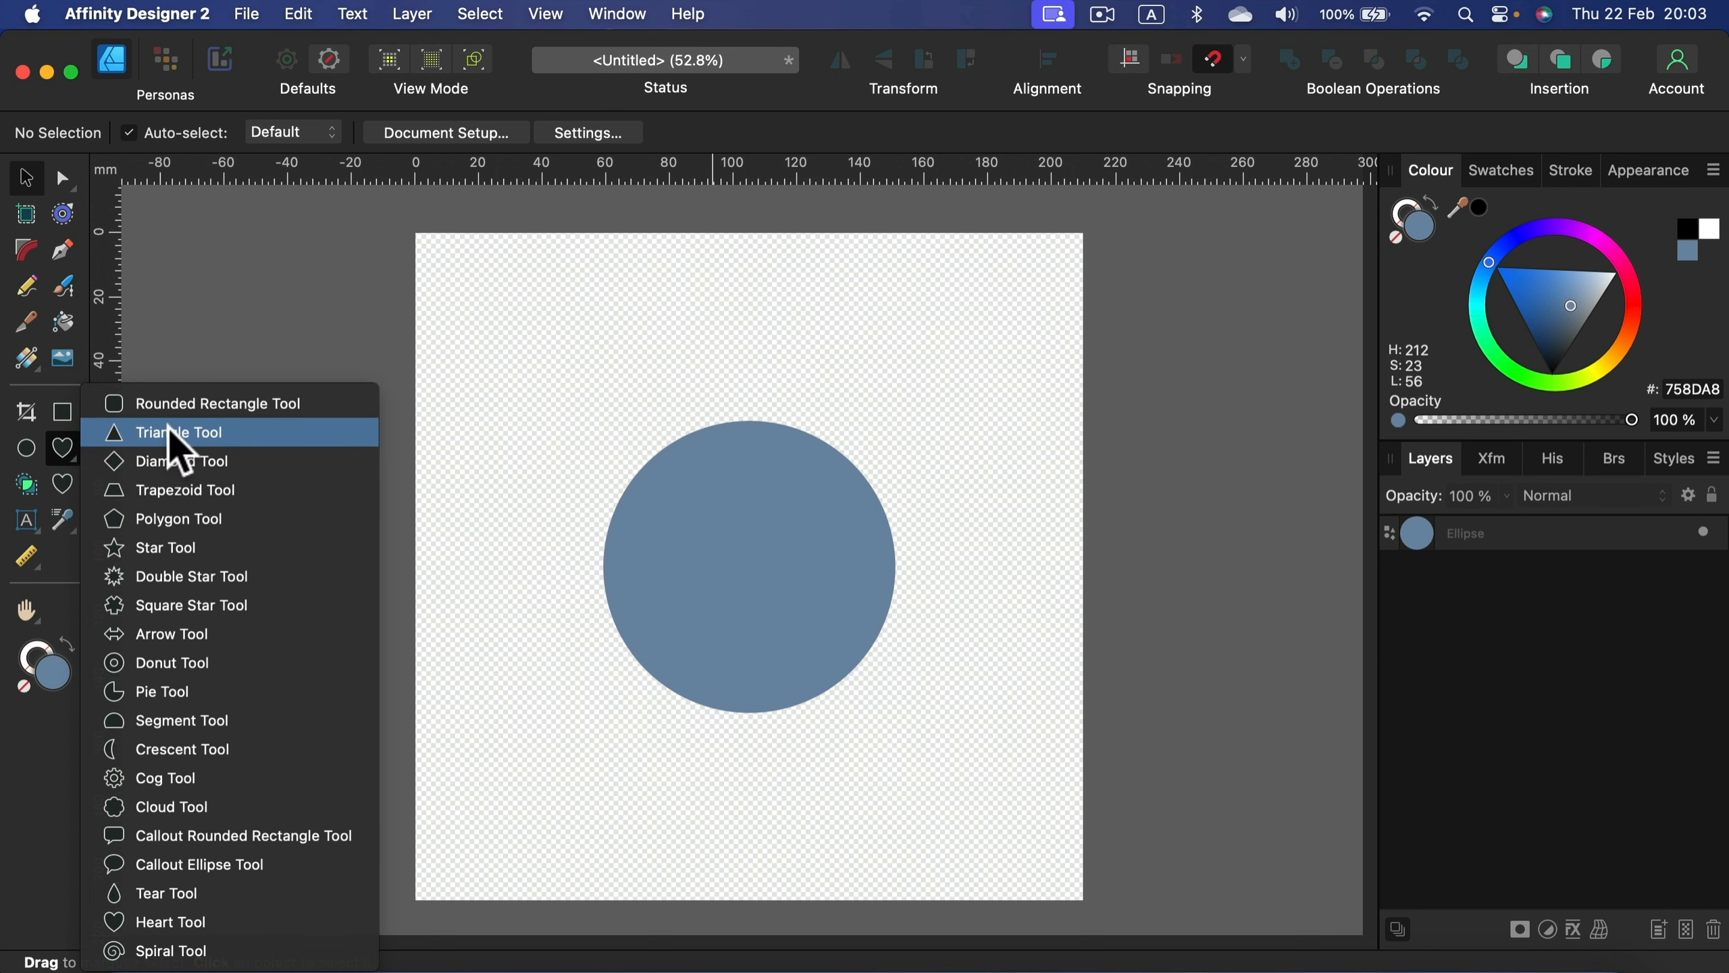
{"action": "left_click", "coordinate": [170, 433]}
{"action": "left_click_drag", "start_coordinate": [721, 340], "coordinate": [771, 358]}
{"action": "left_click", "coordinate": [25, 177]}
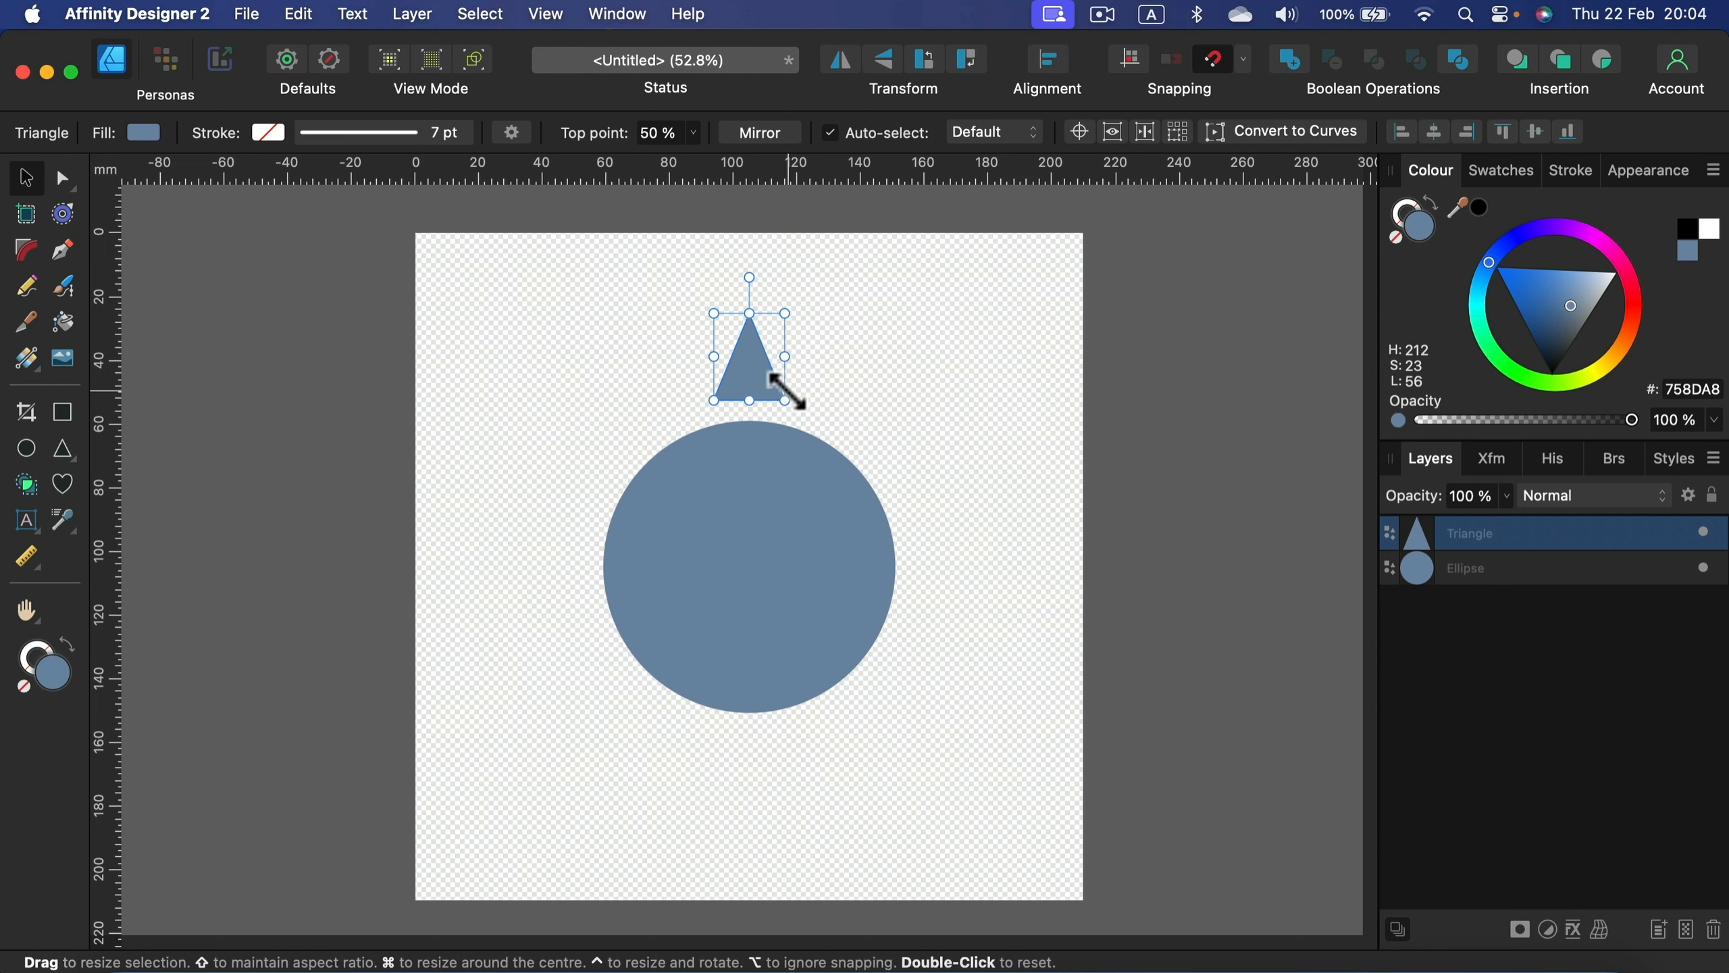
Step: Try placing a duplicate of the triangle by hand beside the circle, rotated about 30°, and delete the copy
{"action": "key", "text": "super+j"}
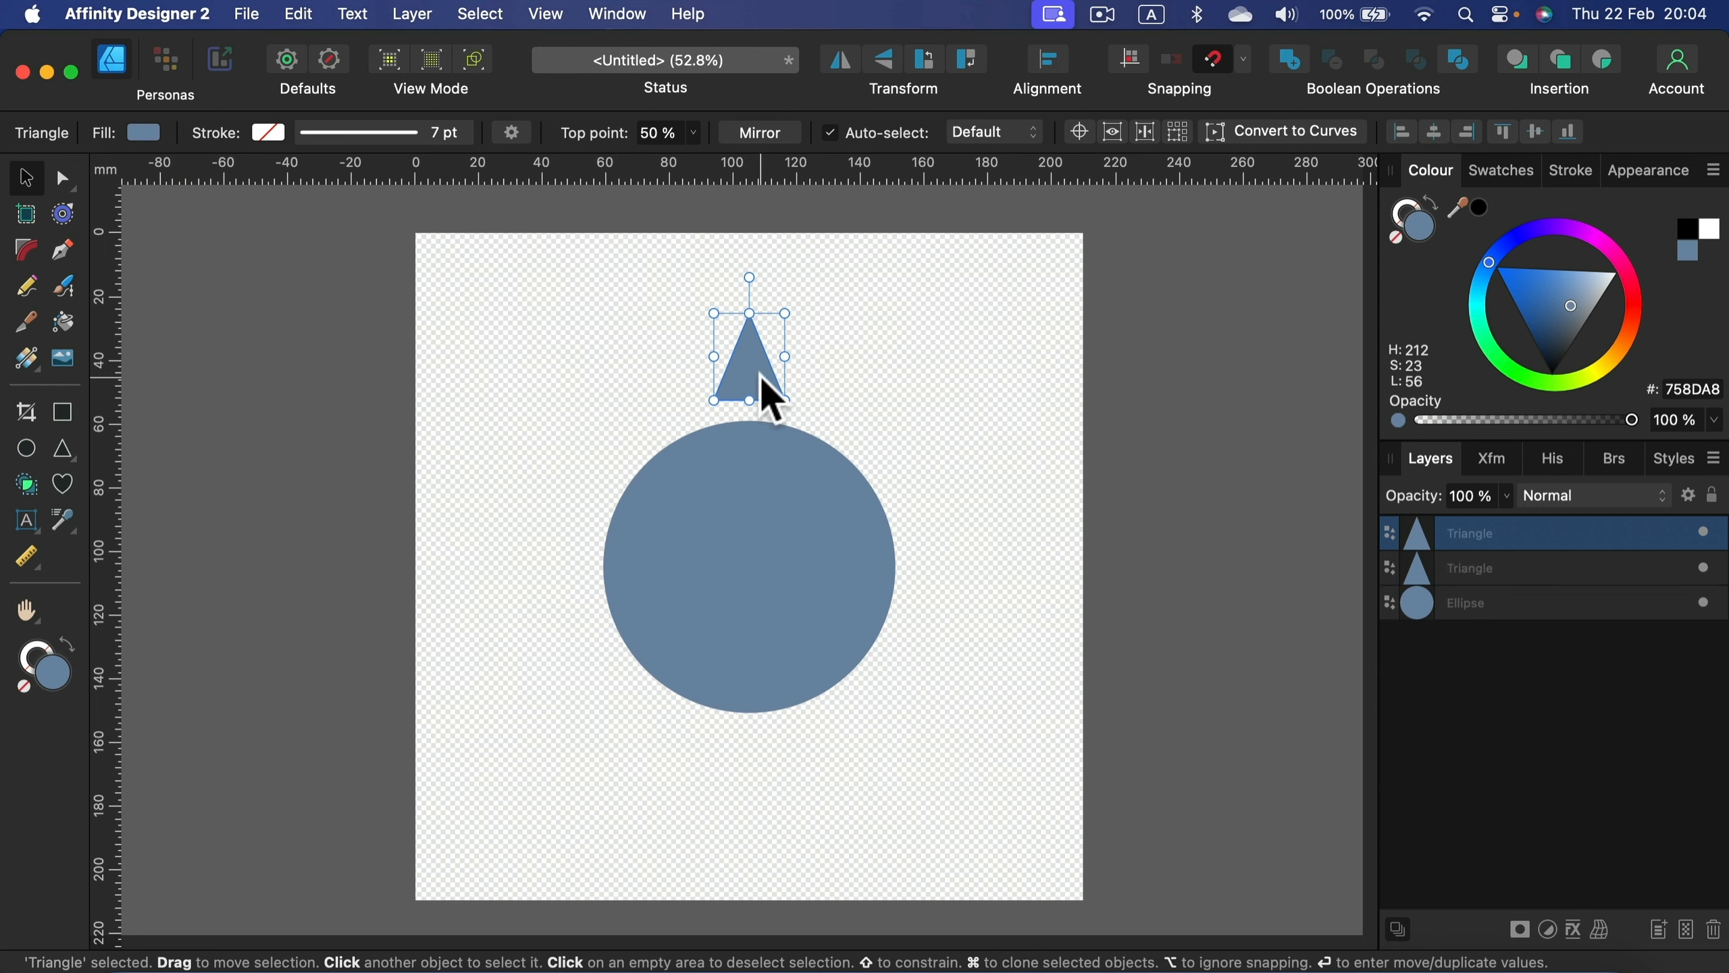
{"action": "left_click_drag", "start_coordinate": [768, 386], "coordinate": [897, 408]}
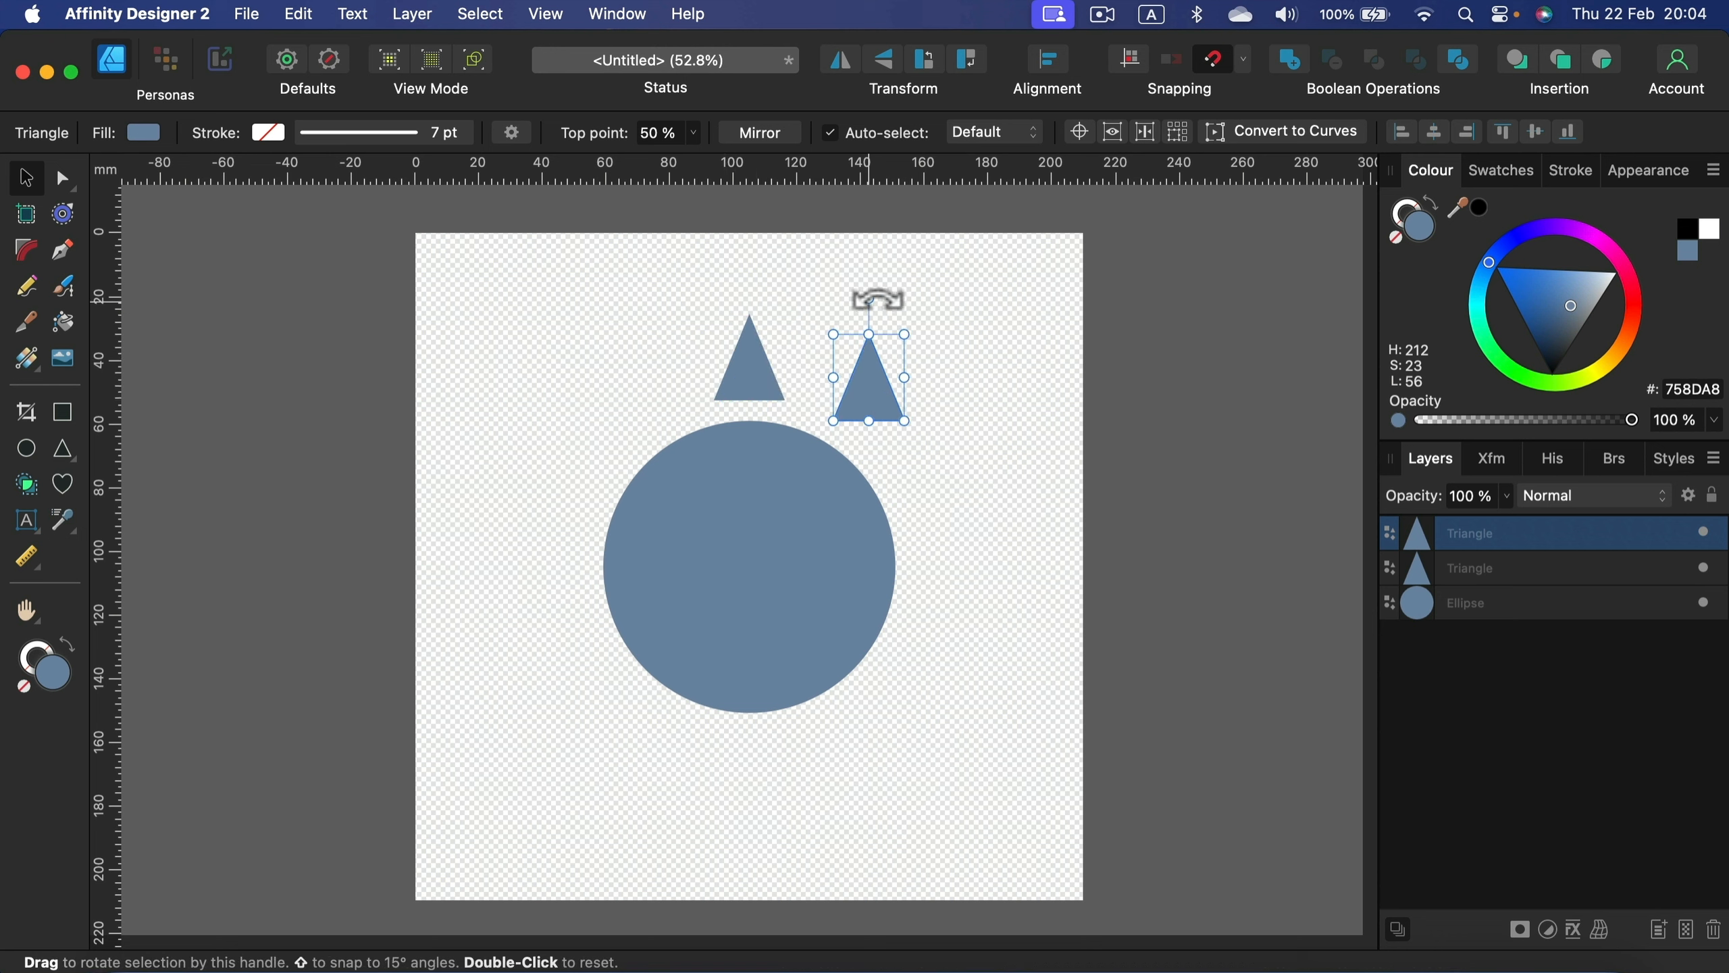
{"action": "left_click_drag", "start_coordinate": [877, 300], "coordinate": [902, 308]}
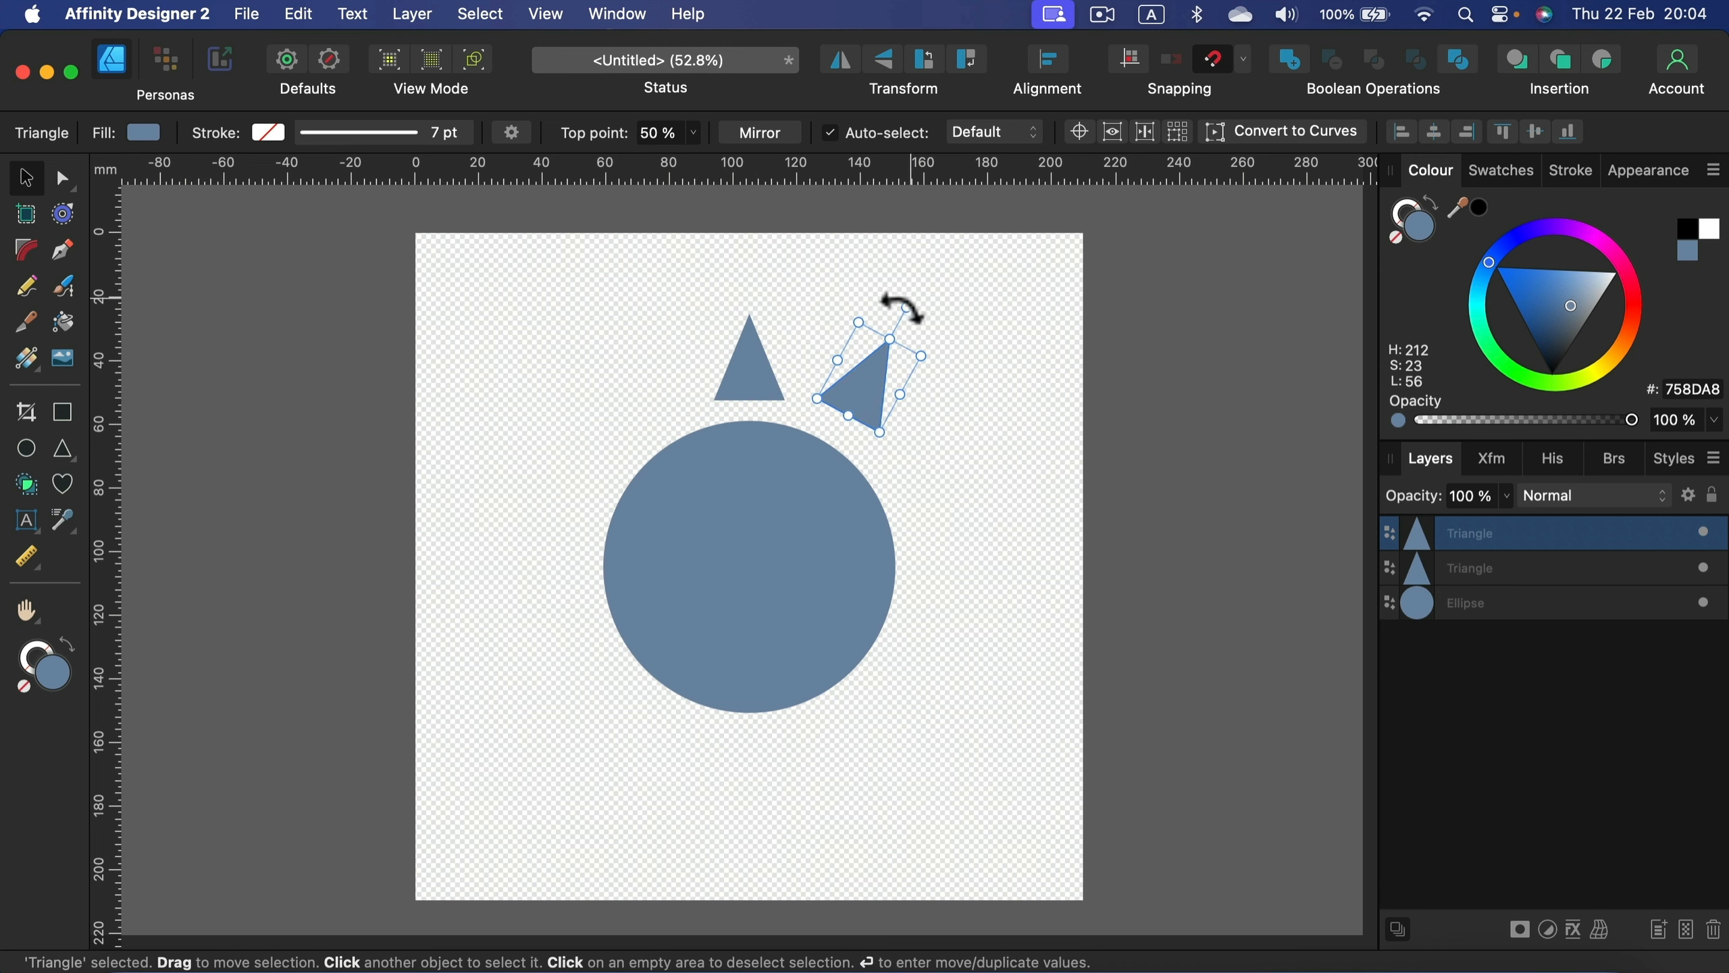
{"action": "left_click_drag", "start_coordinate": [857, 414], "coordinate": [865, 425]}
{"action": "left_click", "coordinate": [984, 555]}
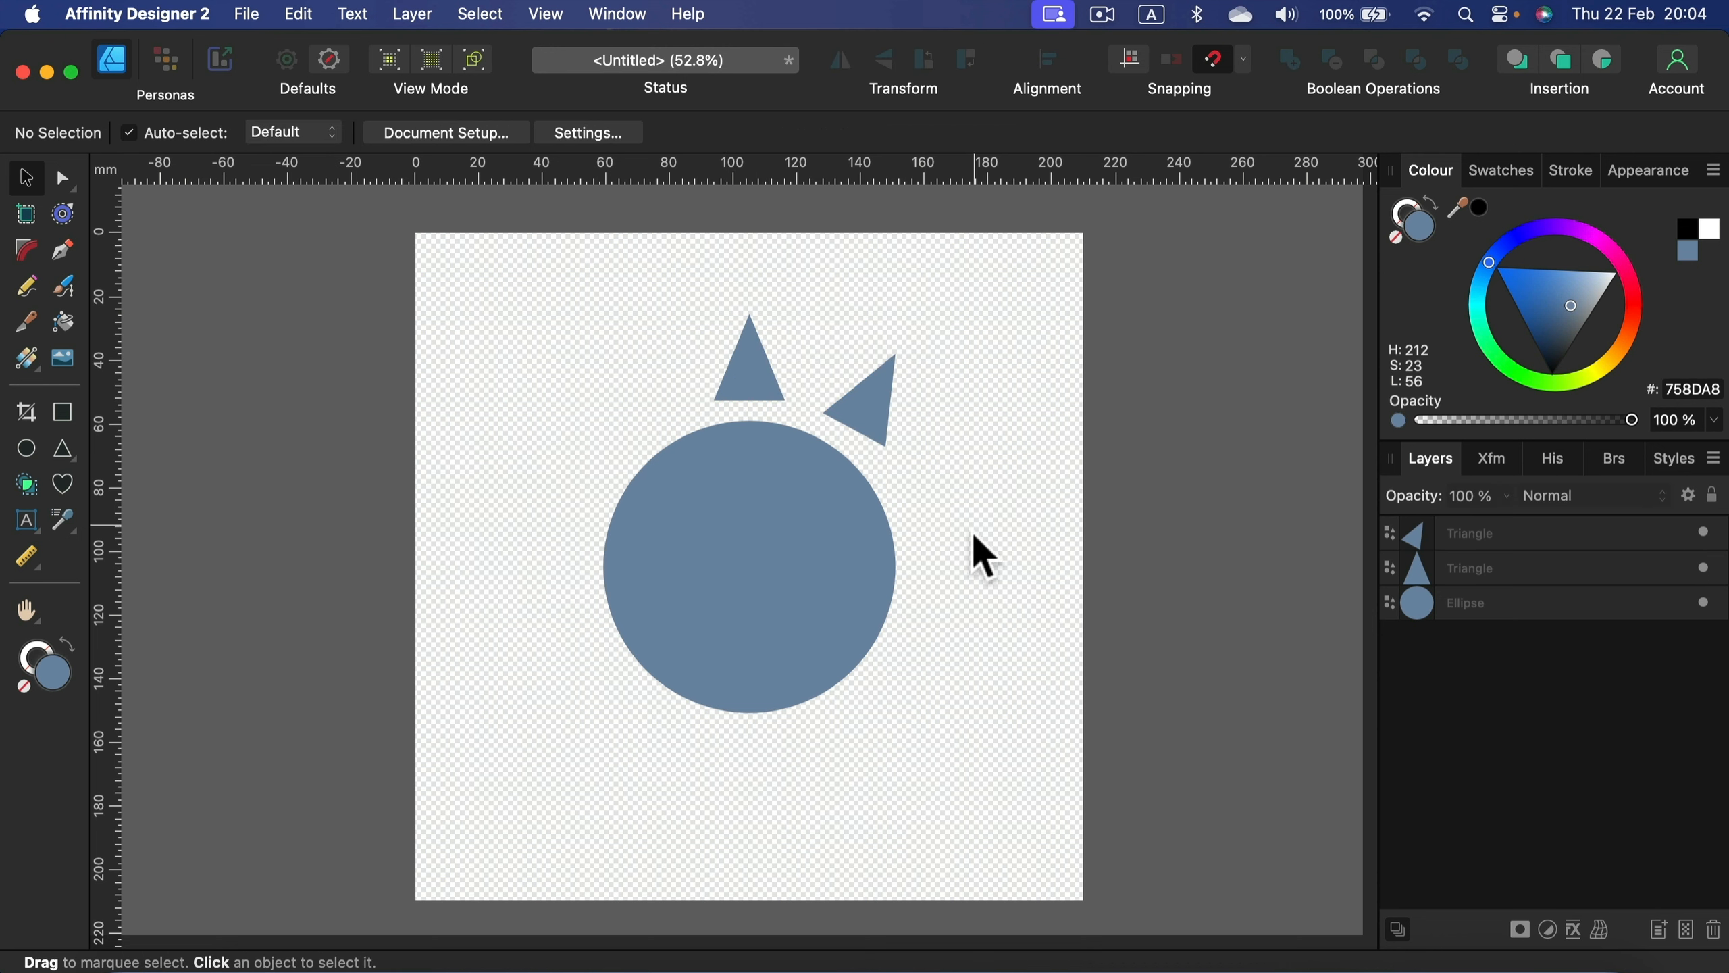
{"action": "left_click", "coordinate": [870, 407]}
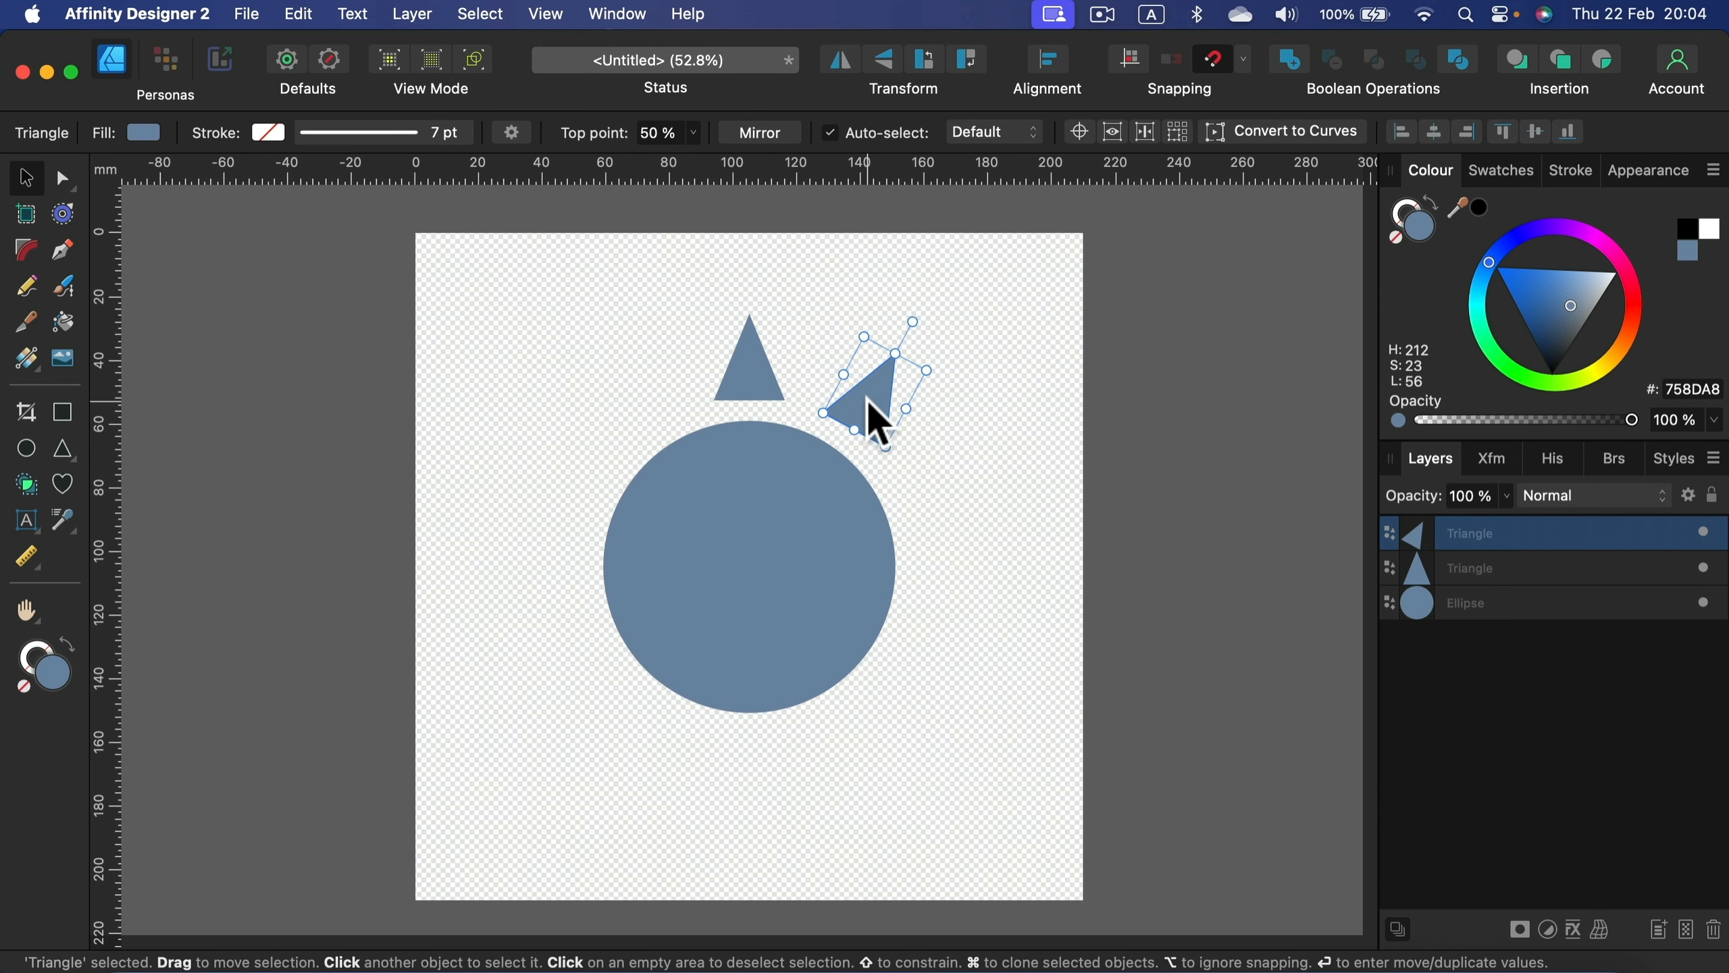
{"action": "key", "text": "Delete"}
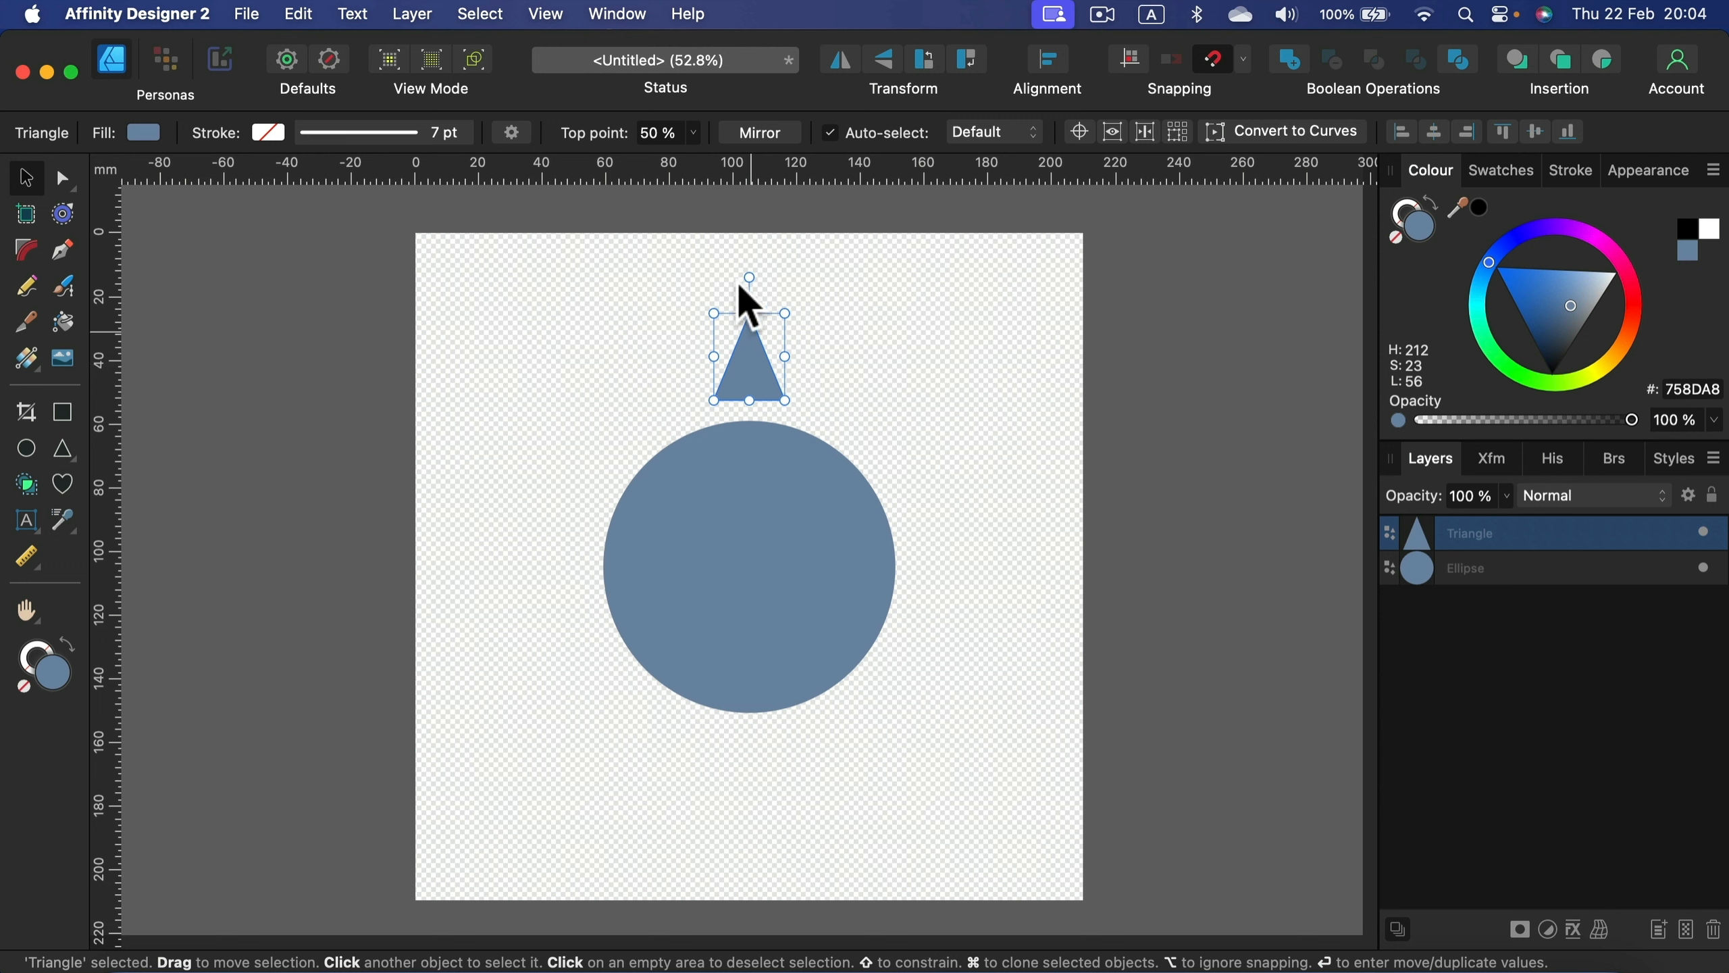
Step: Enable the triangle's transform origin and move it to the centre of the circle
{"action": "mouse_move", "coordinate": [750, 277]}
{"action": "left_mouse_down"}
{"action": "mouse_move", "coordinate": [776, 269]}
{"action": "mouse_move", "coordinate": [826, 324]}
{"action": "mouse_move", "coordinate": [760, 425]}
{"action": "mouse_move", "coordinate": [675, 301]}
{"action": "mouse_move", "coordinate": [733, 278]}
{"action": "mouse_move", "coordinate": [783, 300]}
{"action": "mouse_move", "coordinate": [745, 270]}
{"action": "left_mouse_up"}
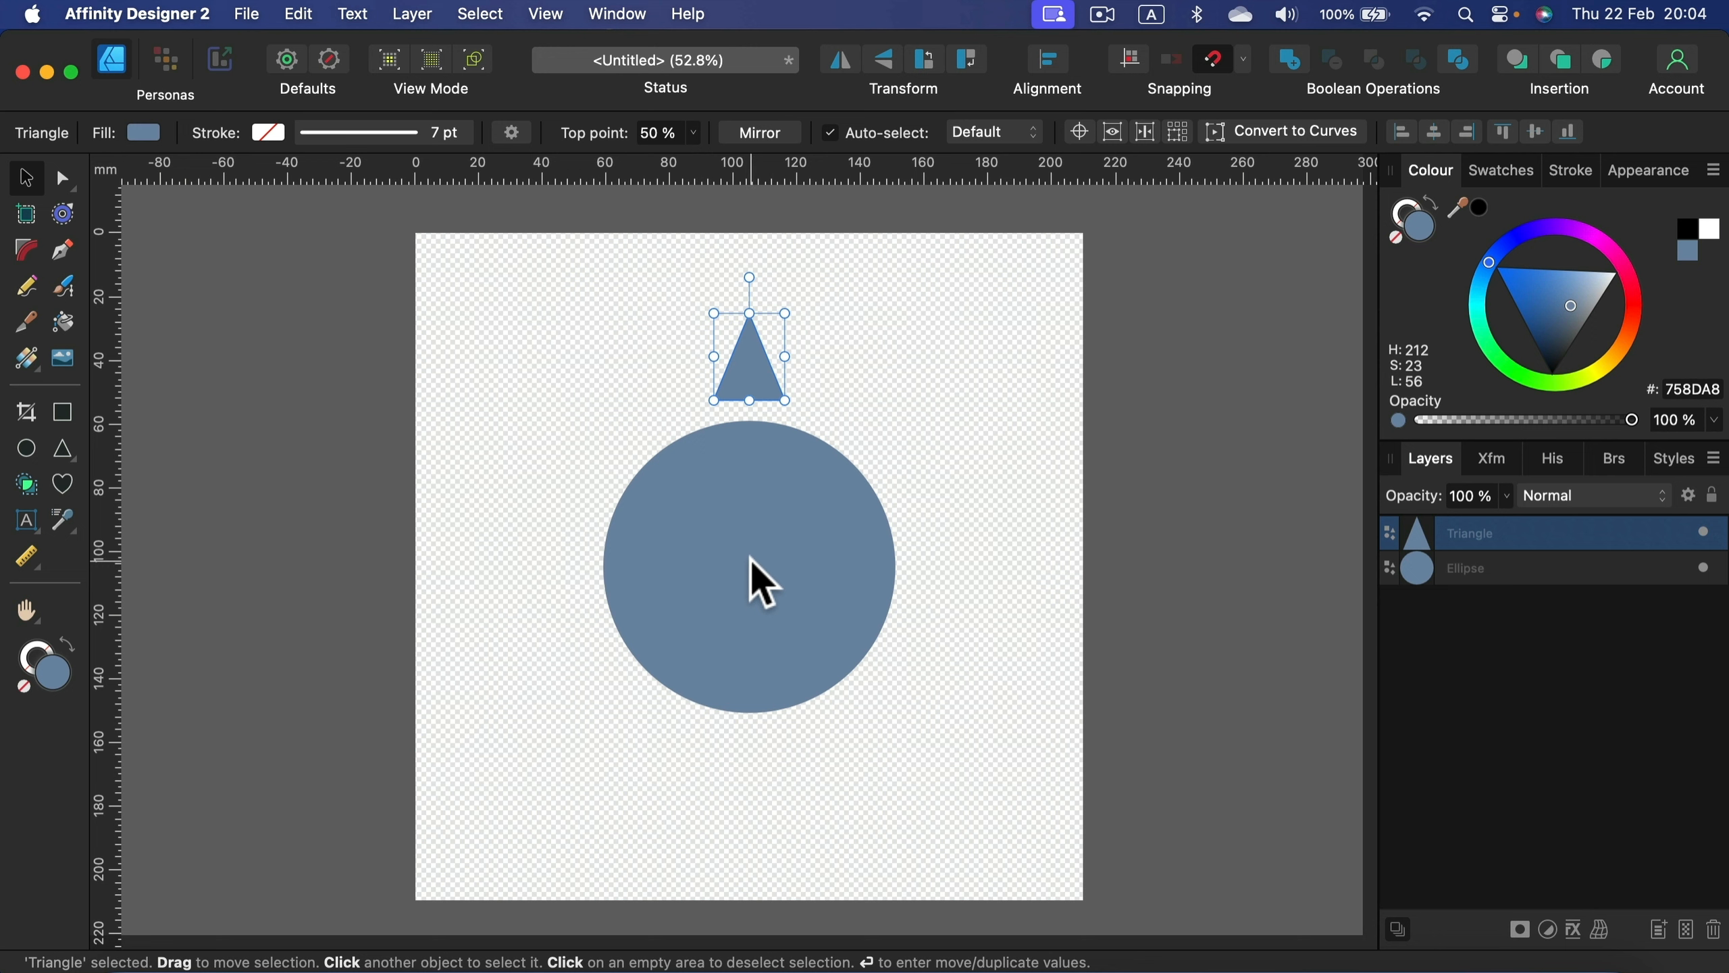
{"action": "left_click", "coordinate": [1087, 136]}
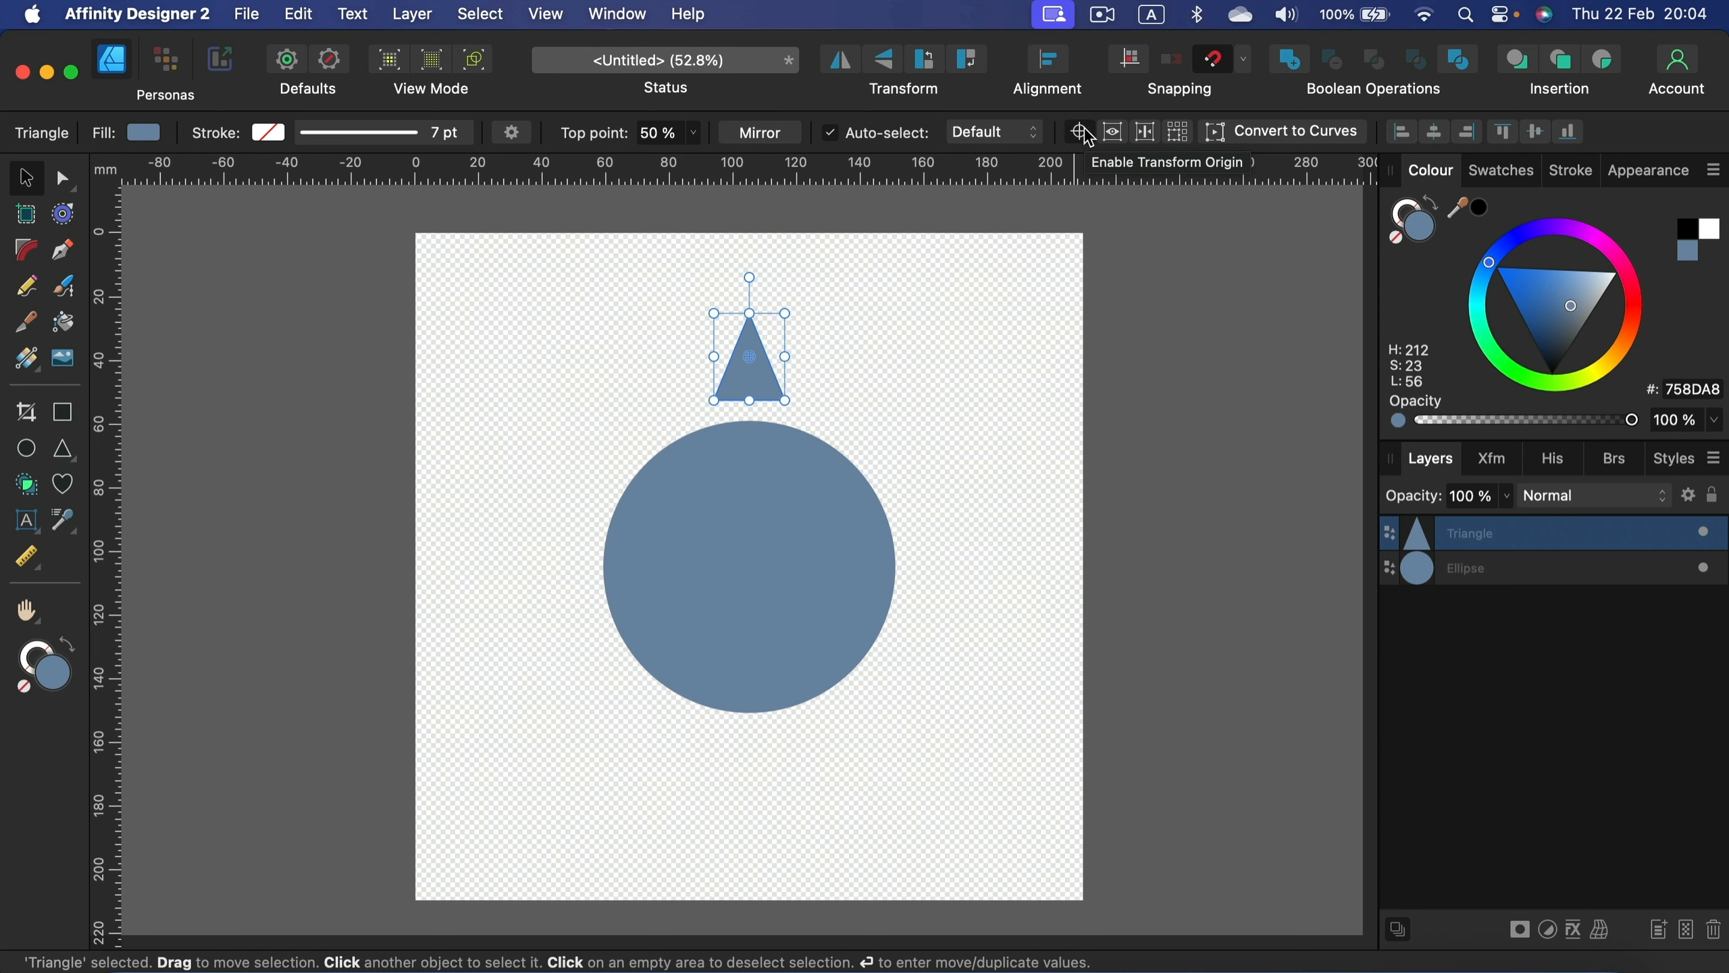
{"action": "left_click_drag", "start_coordinate": [751, 359], "coordinate": [754, 564]}
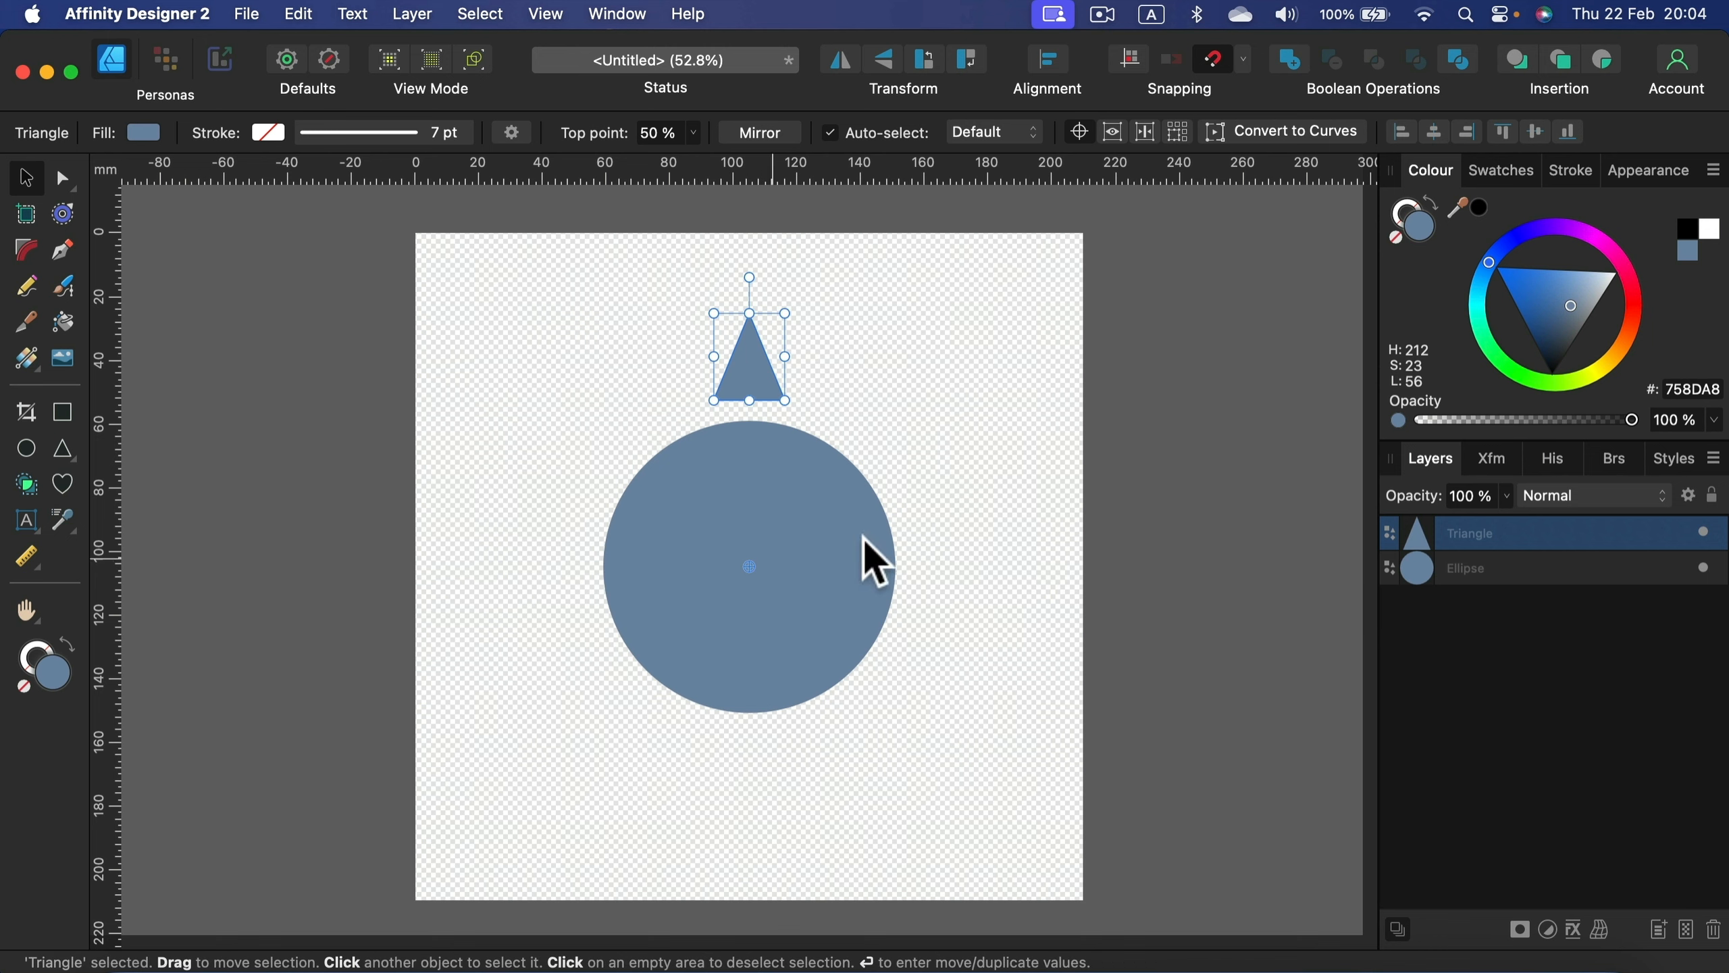
{"action": "left_click_drag", "start_coordinate": [751, 276], "coordinate": [750, 357]}
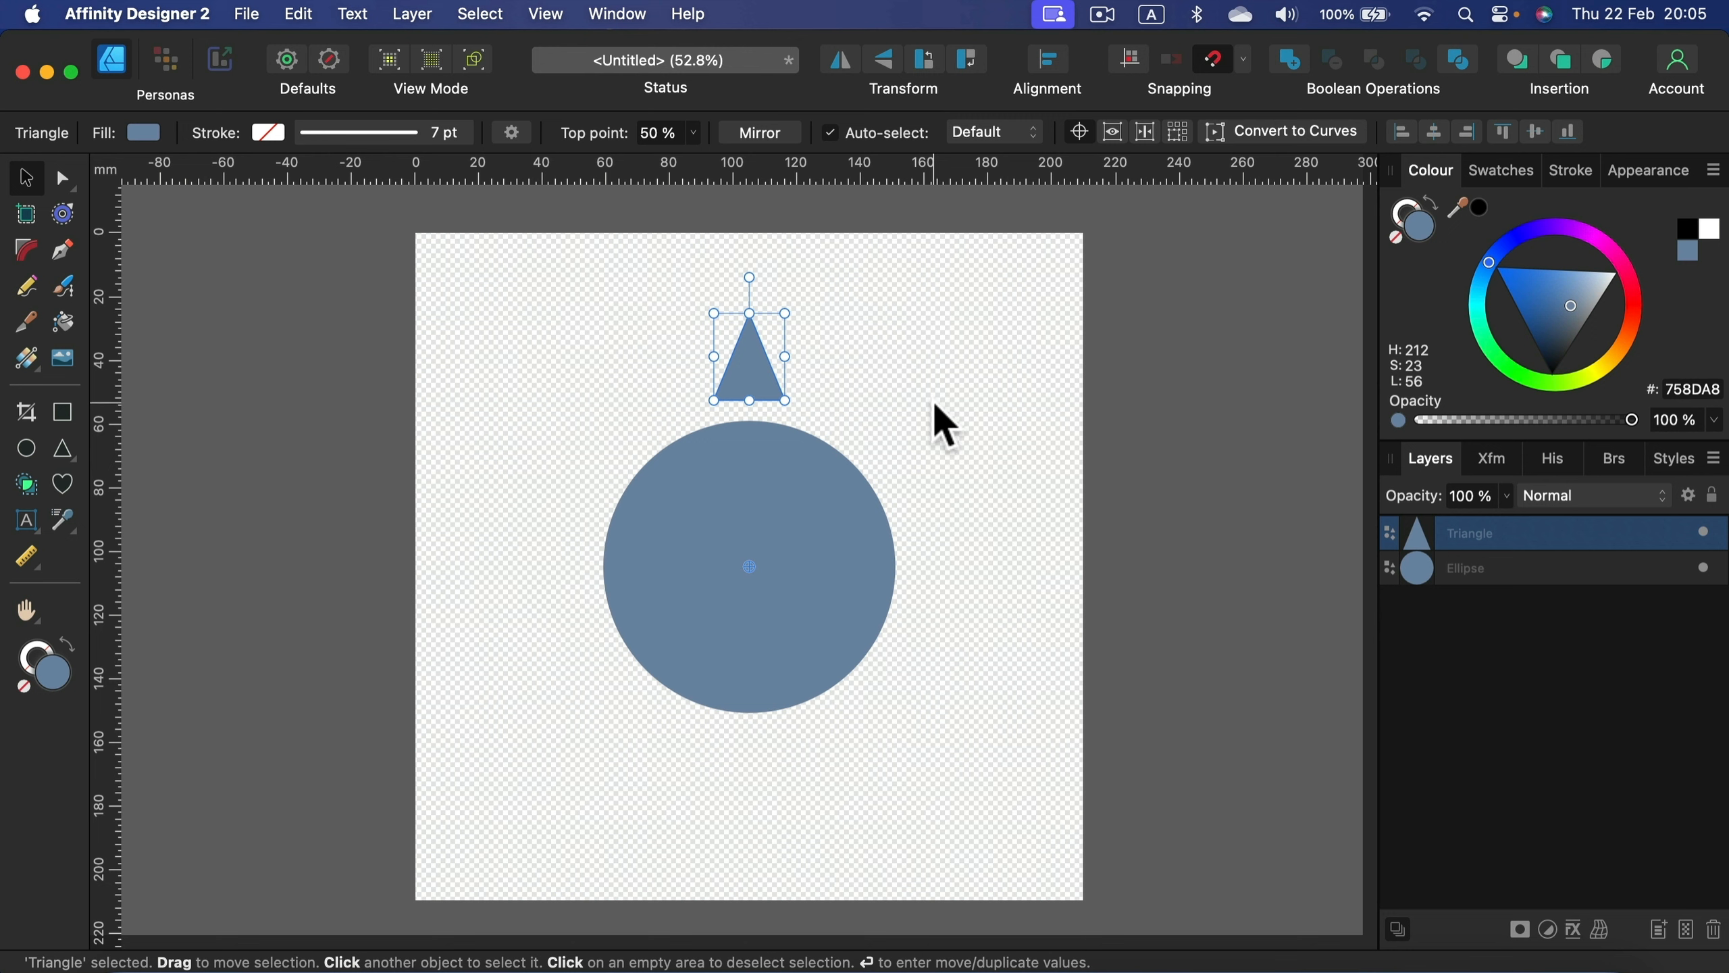
Step: Duplicate the triangle, rotate the copy 30° about the circle's centre, and repeat the duplication until twelve triangles surround the circle
{"action": "key", "text": "super+j"}
{"action": "left_click_drag", "start_coordinate": [749, 277], "coordinate": [896, 337]}
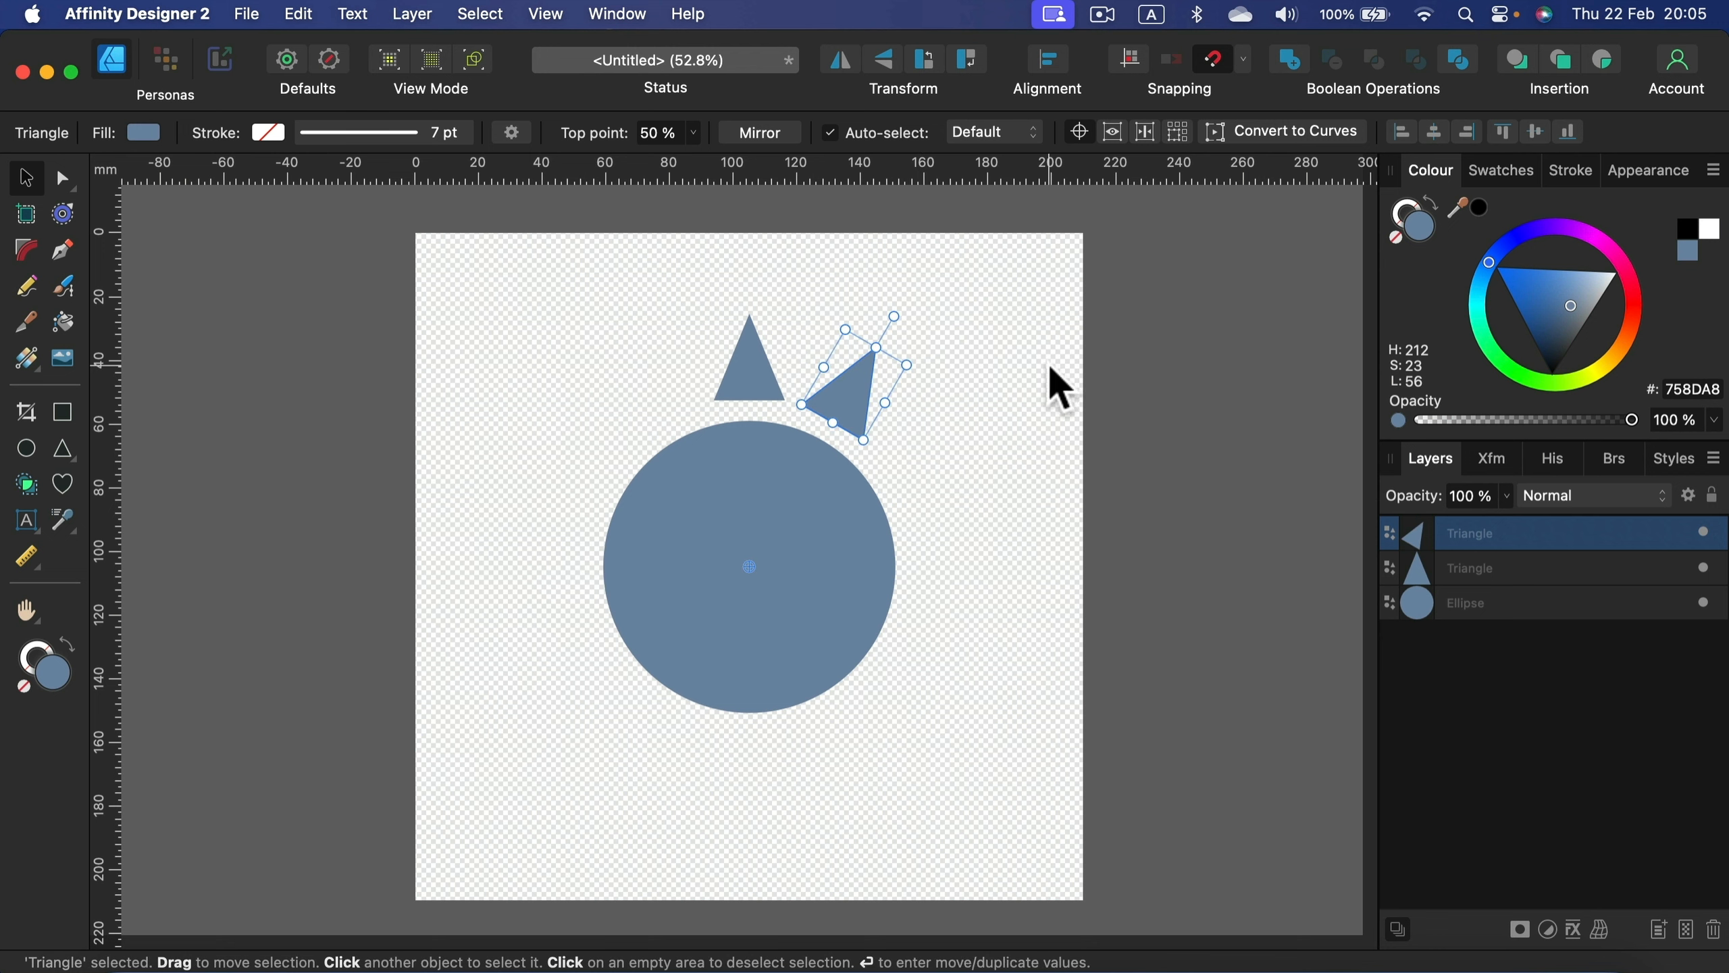
{"action": "key", "text": "super+j"}
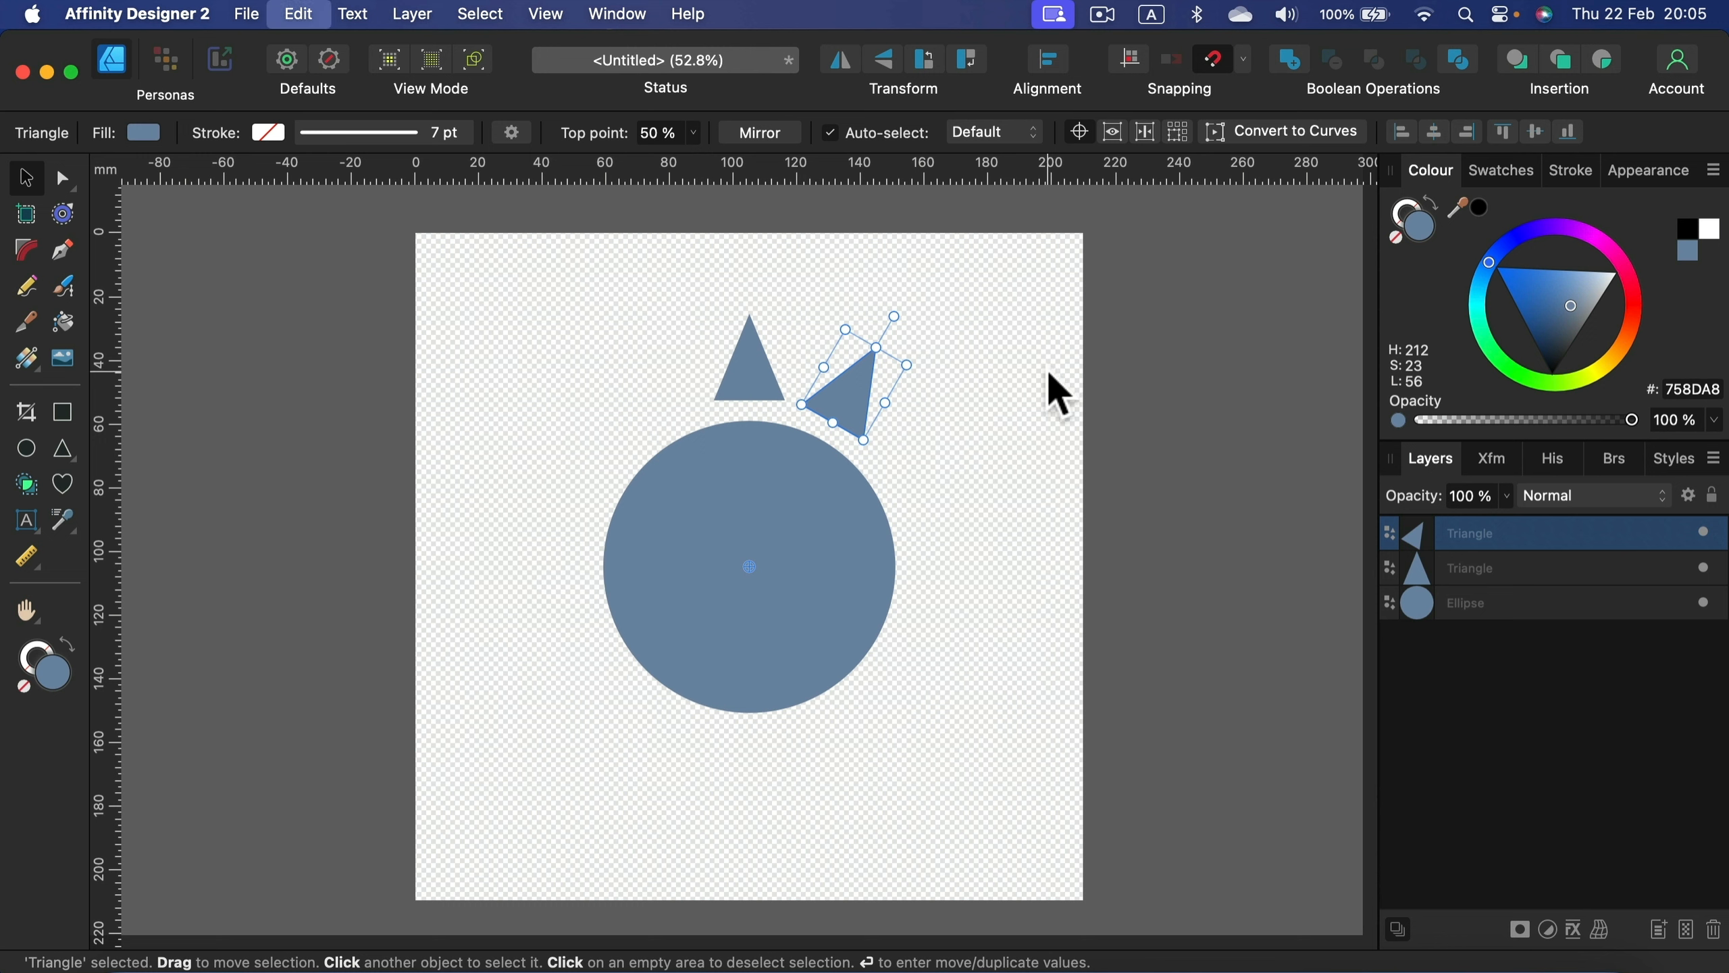
{"action": "left_click_drag", "start_coordinate": [889, 327], "coordinate": [989, 410]}
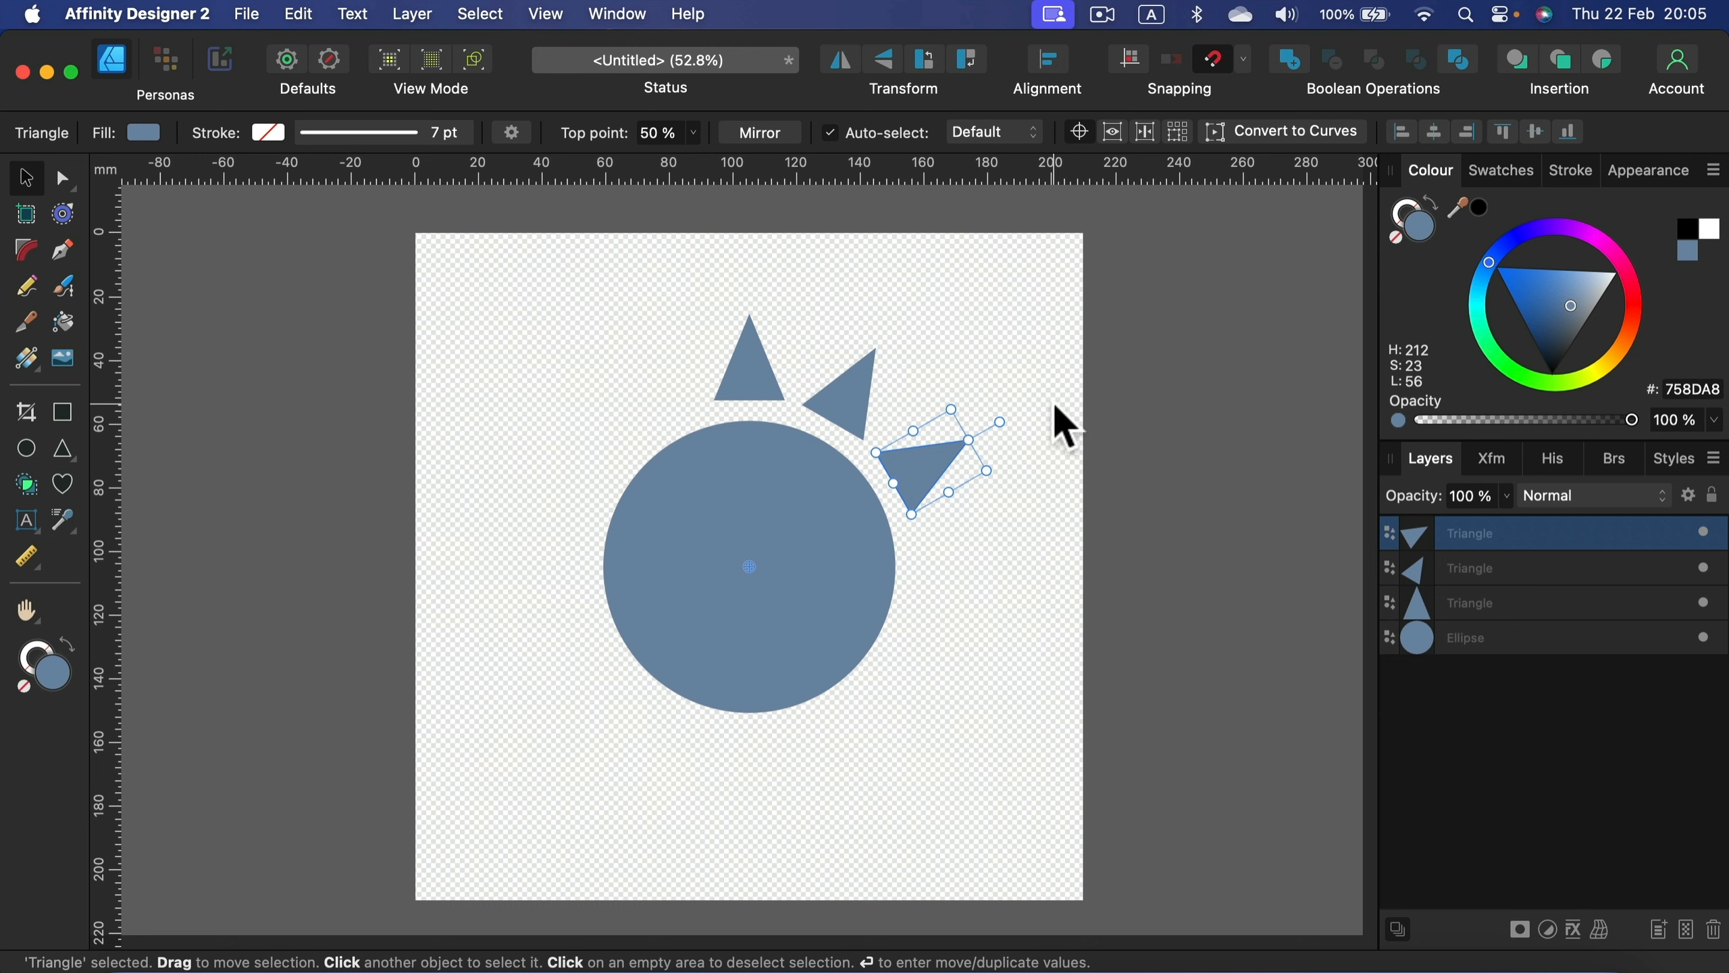
{"action": "key", "text": "super+j"}
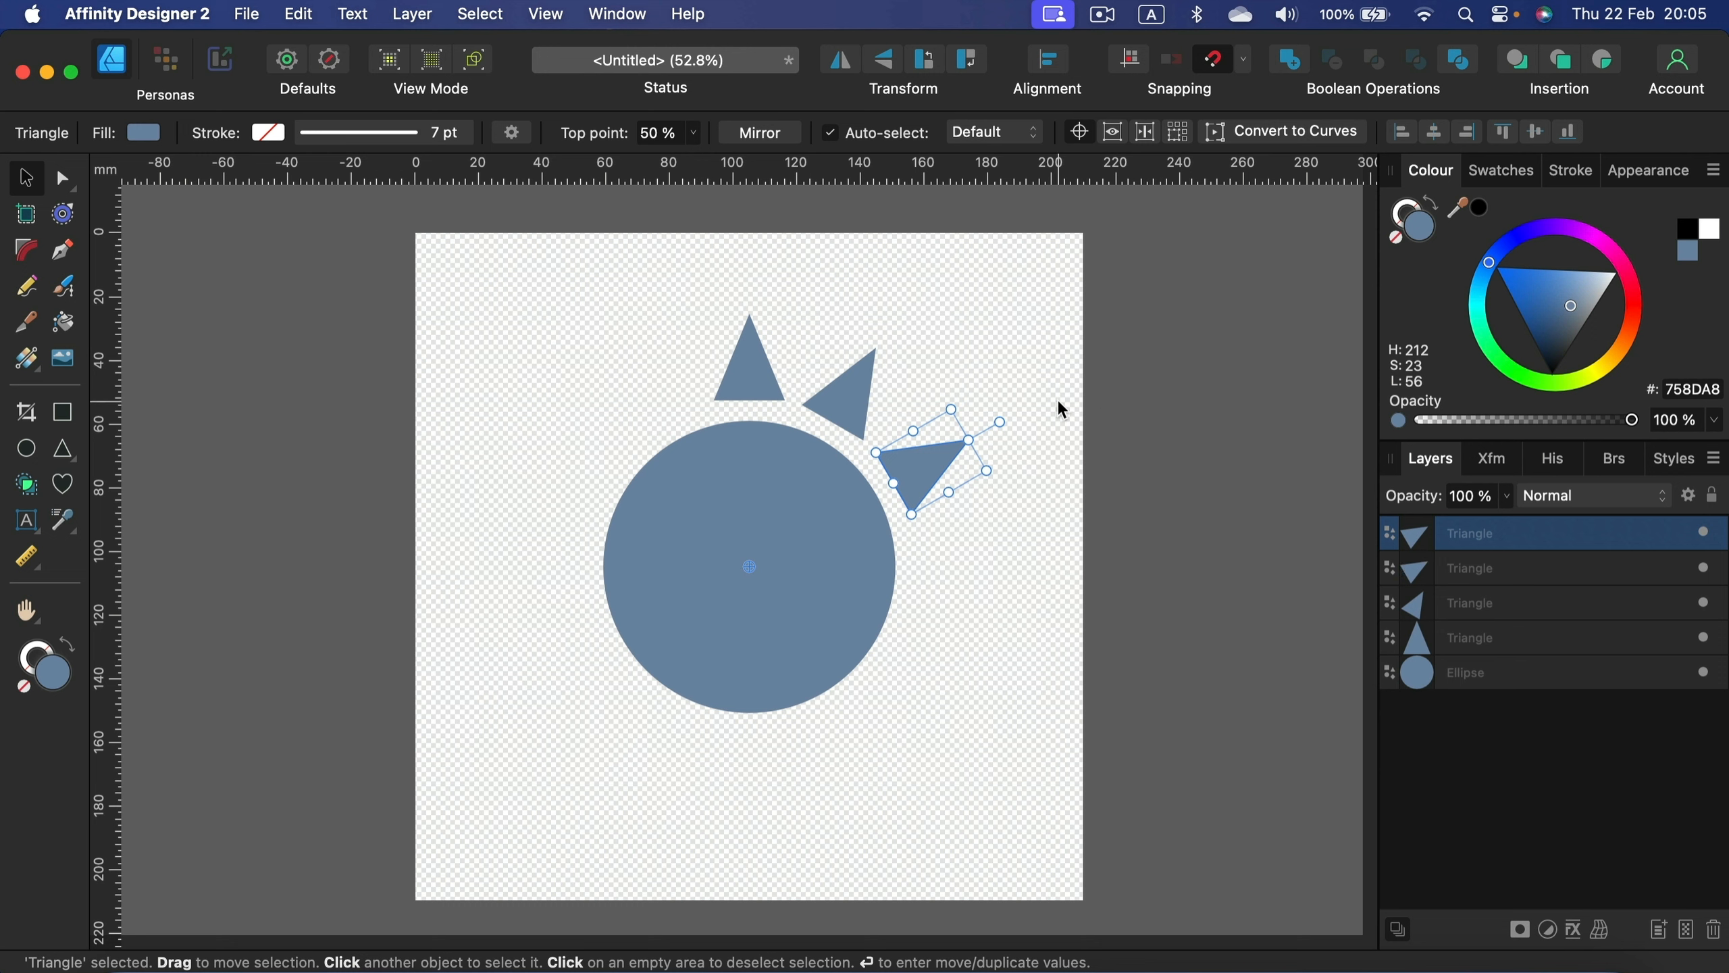
{"action": "left_click_drag", "start_coordinate": [999, 421], "coordinate": [1027, 553]}
{"action": "key", "text": "super+j"}
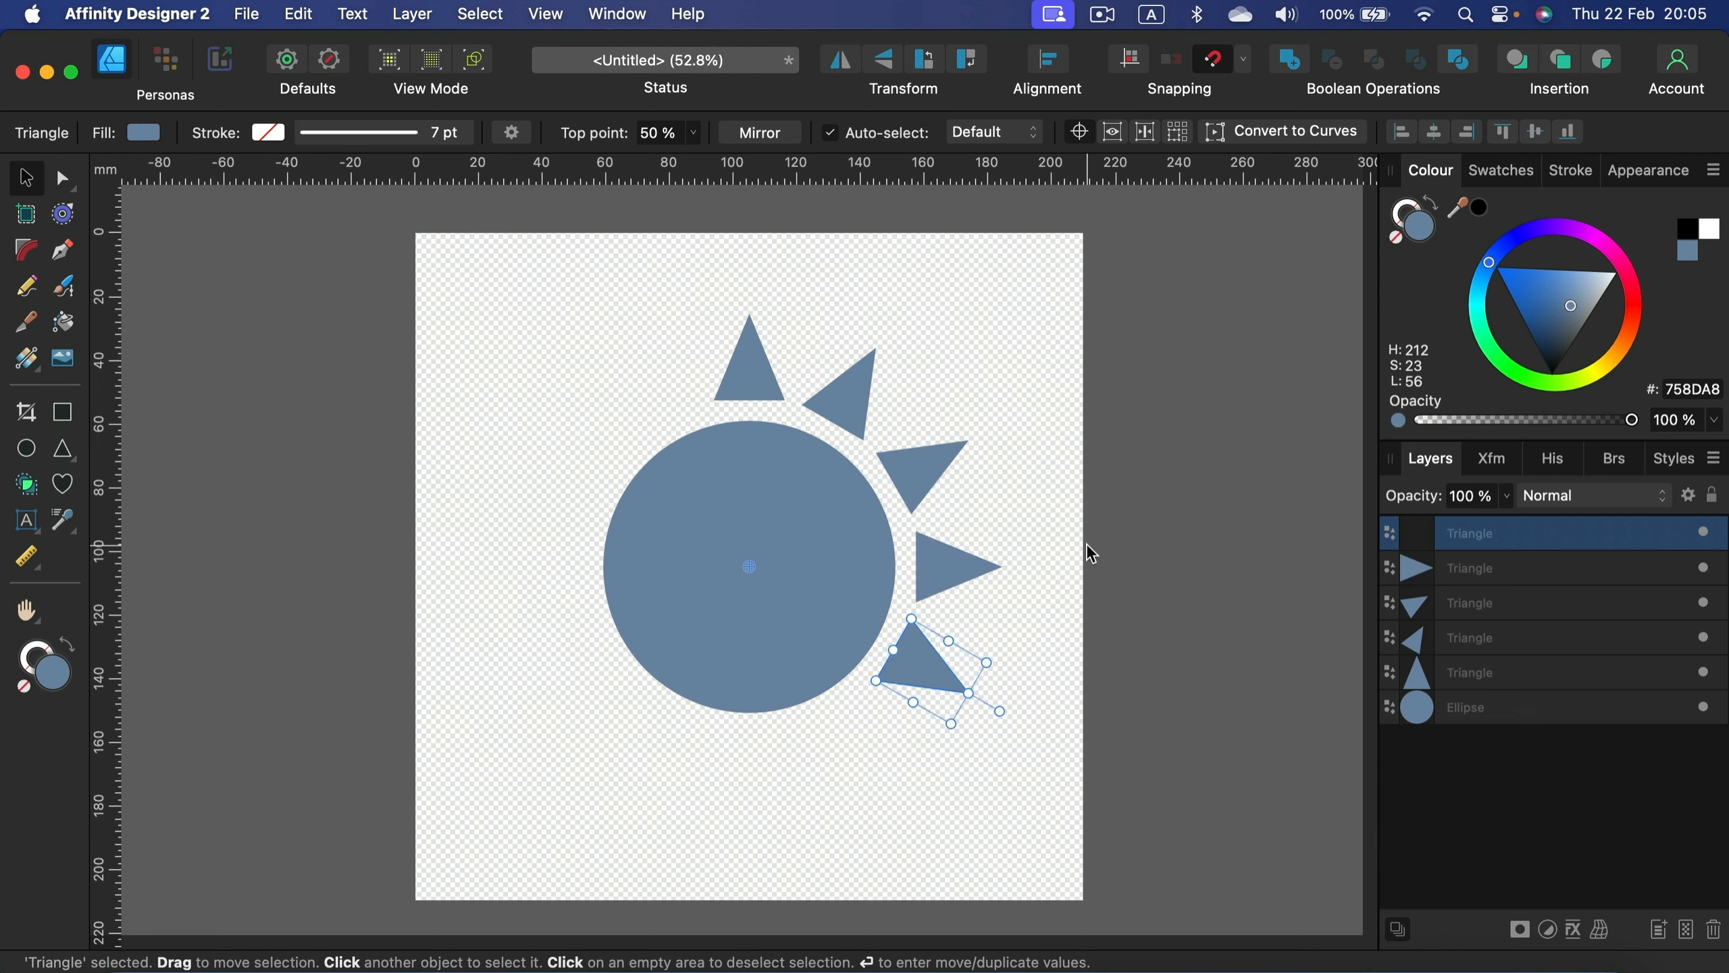
{"action": "key", "text": "super+j"}
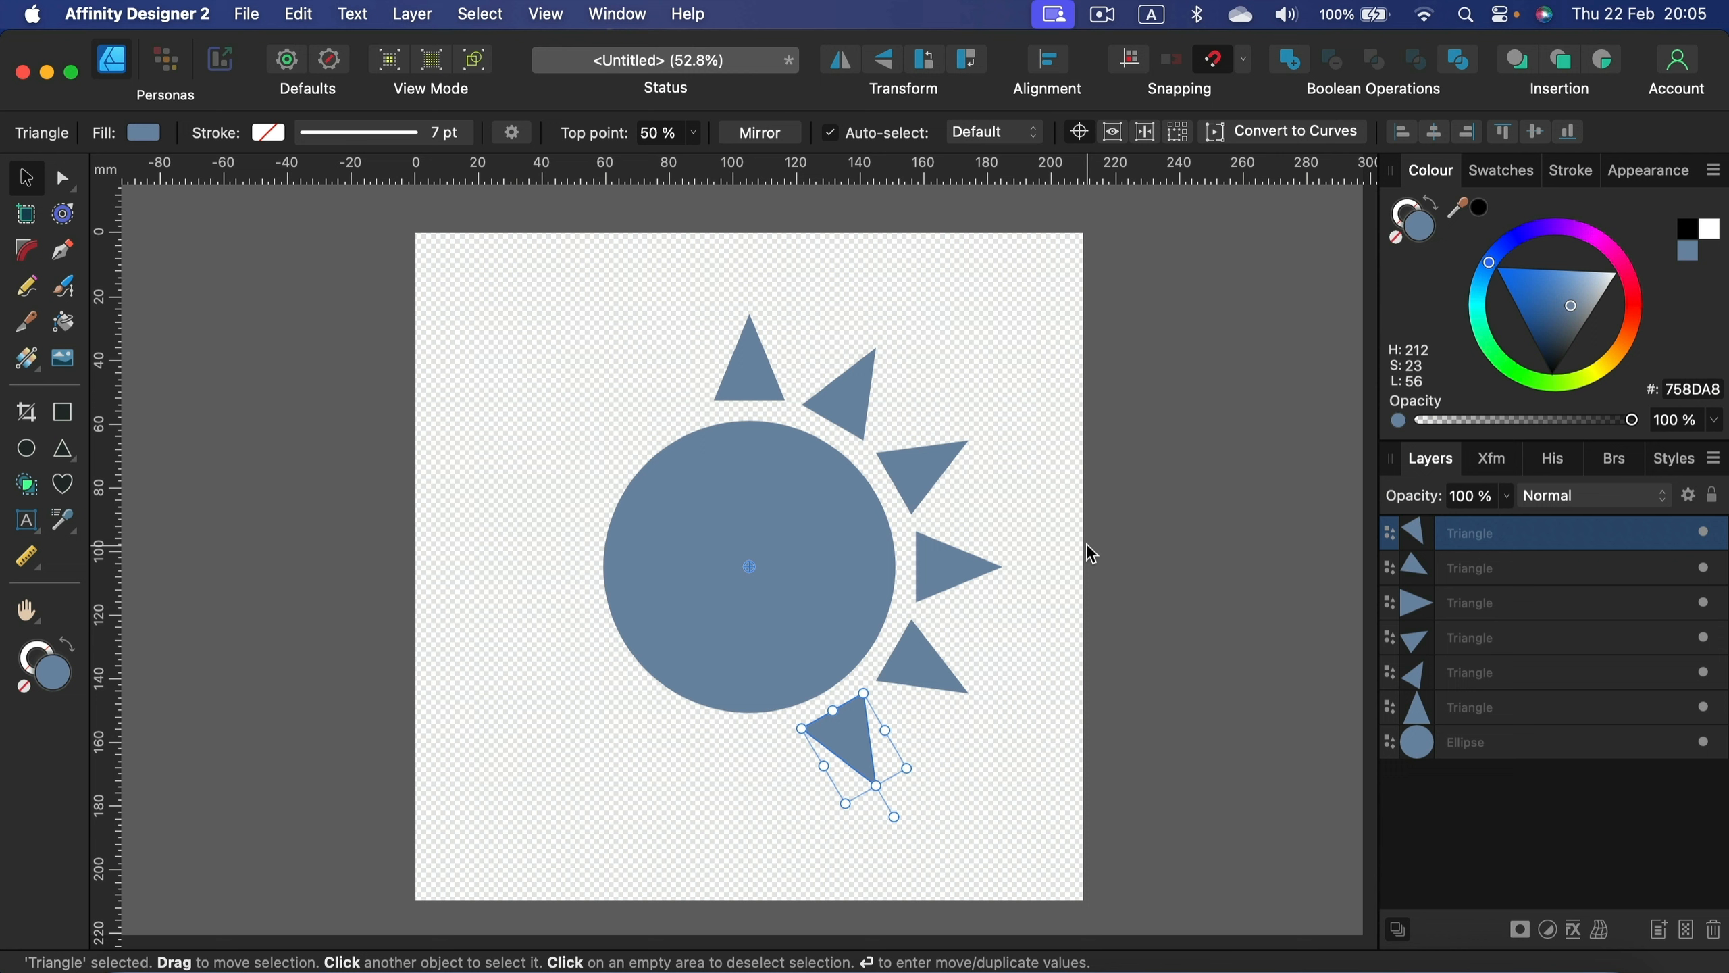
{"action": "key", "text": "super+j"}
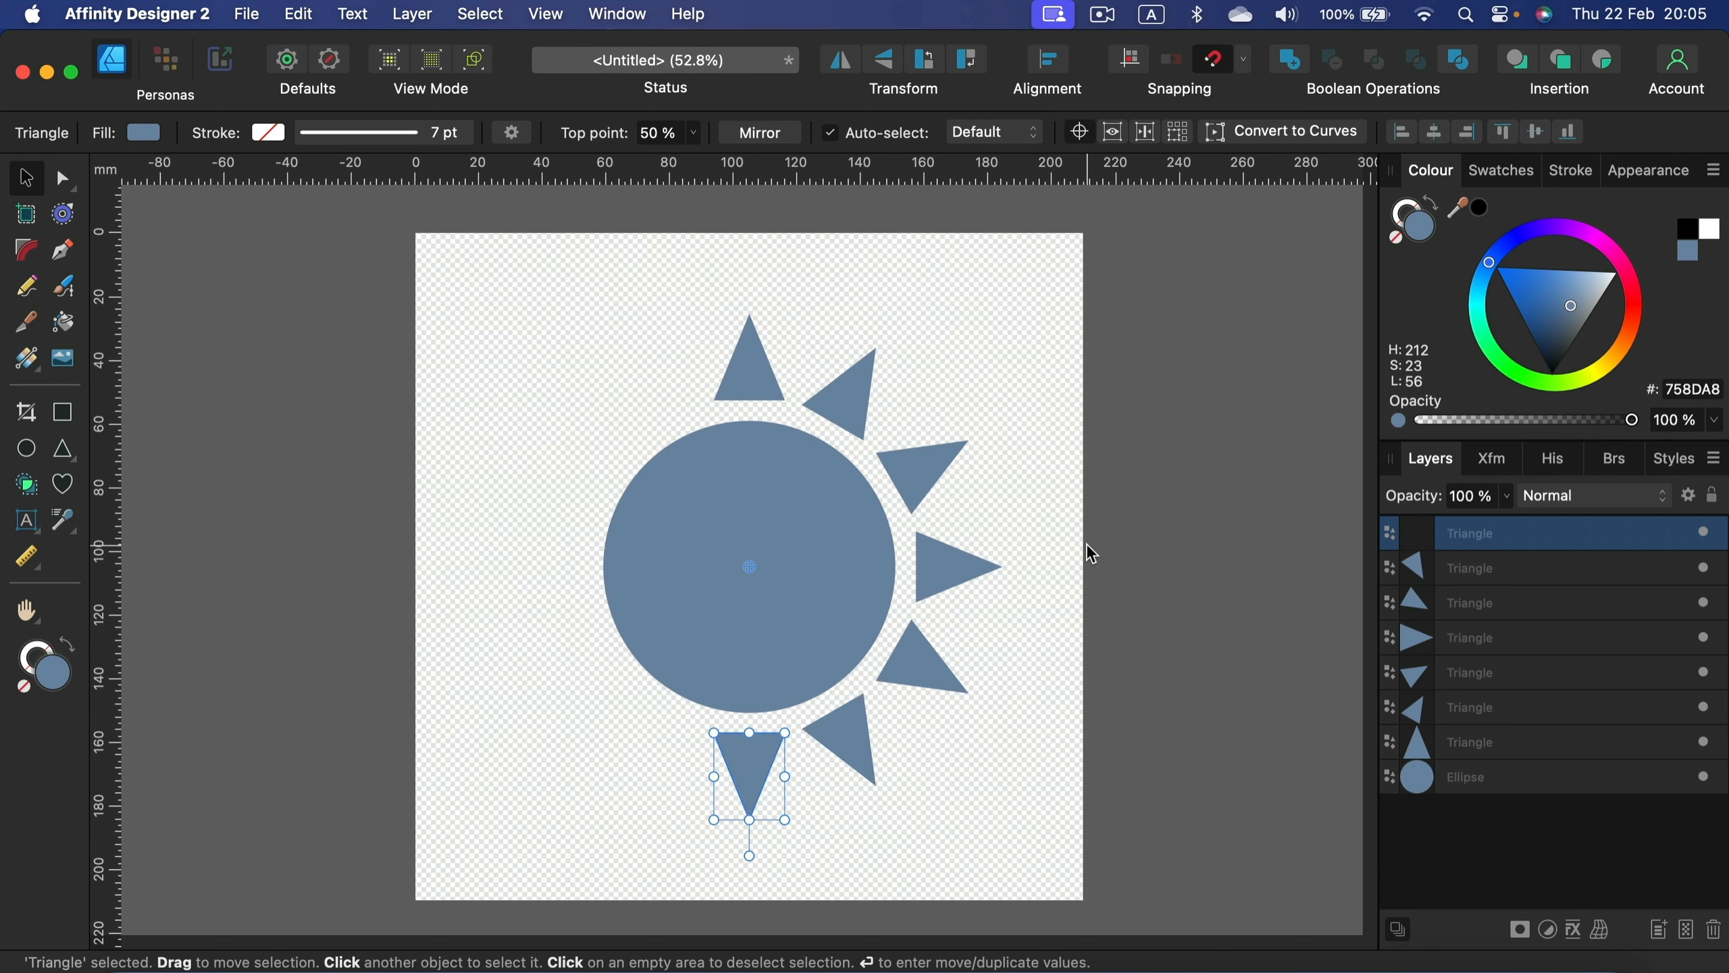
{"action": "key", "text": "super+j"}
{"action": "key", "text": "super+j"}
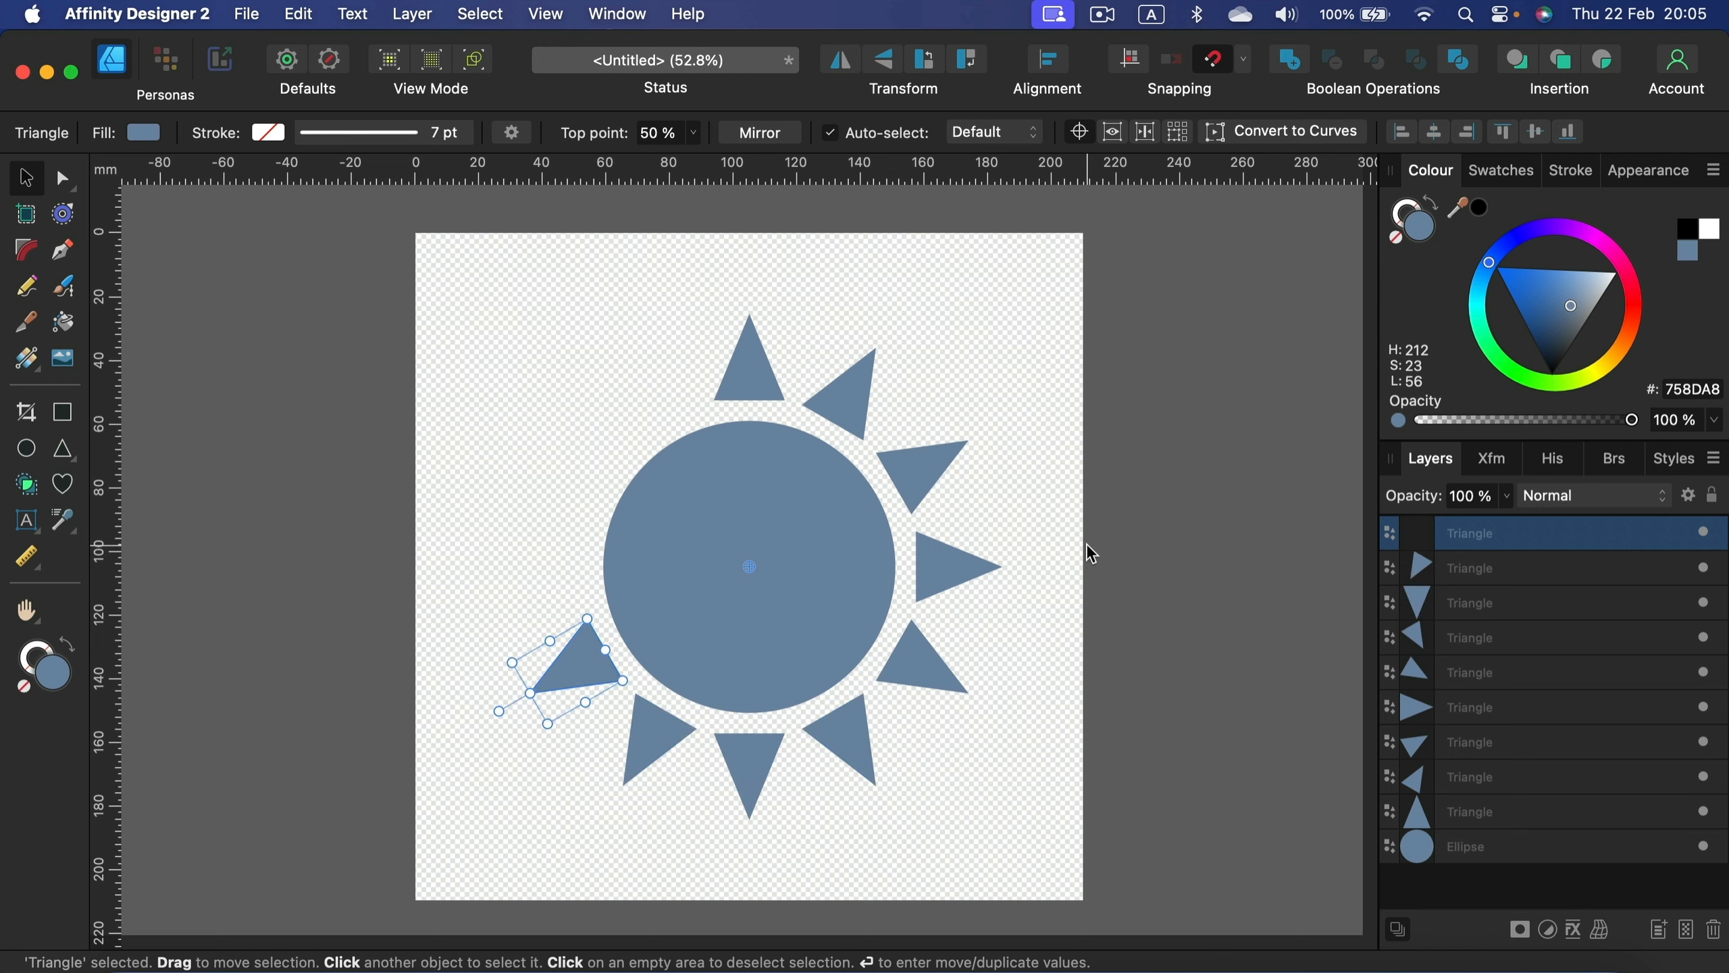
{"action": "key", "text": "super+j"}
{"action": "key", "text": "super+j"}
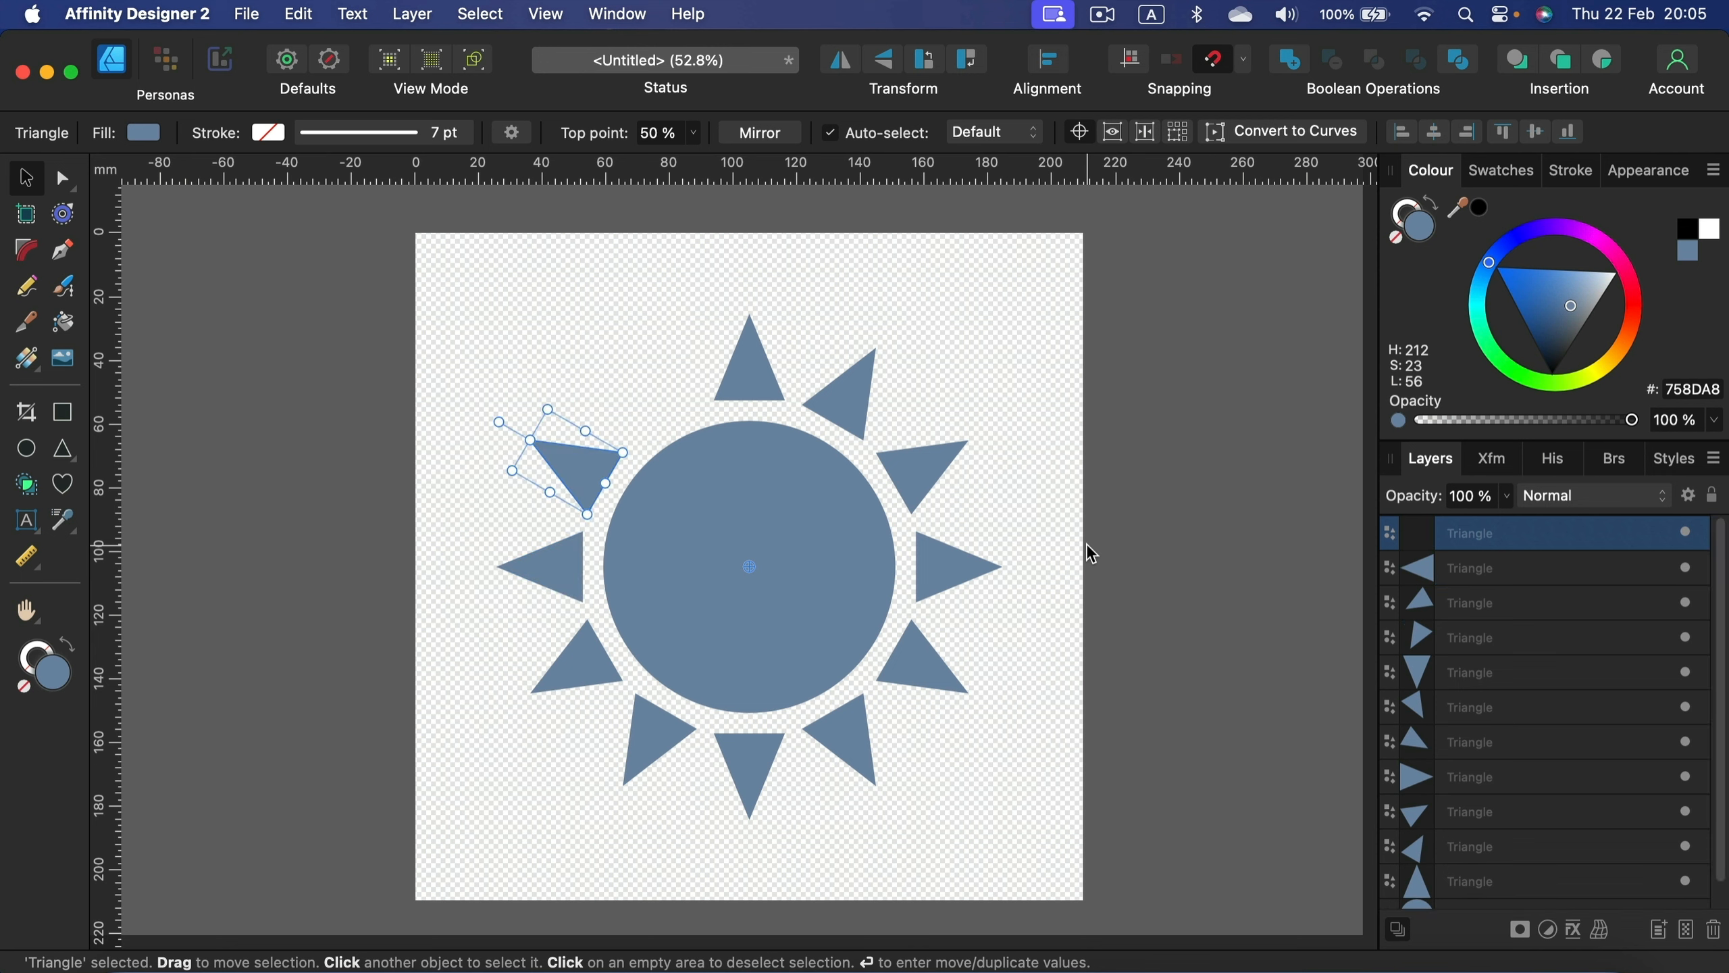
{"action": "key", "text": "super+j"}
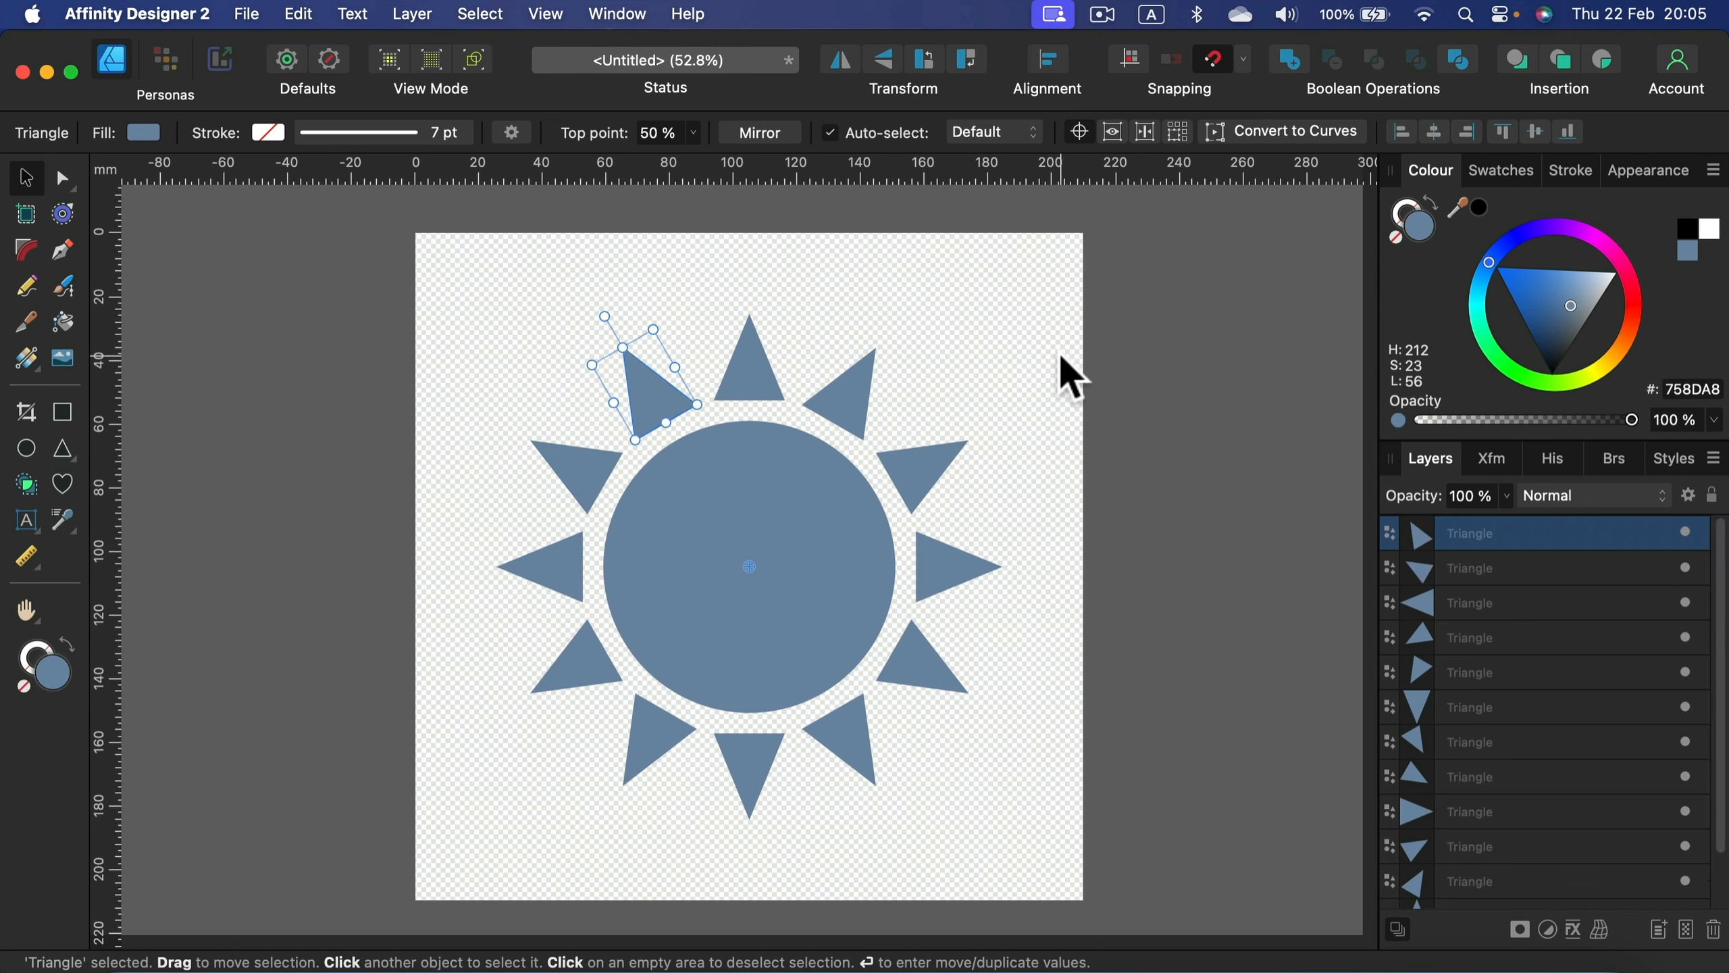
Step: Undo the ring of triangle copies and select the original triangle above the circle
{"action": "left_click", "coordinate": [1072, 375]}
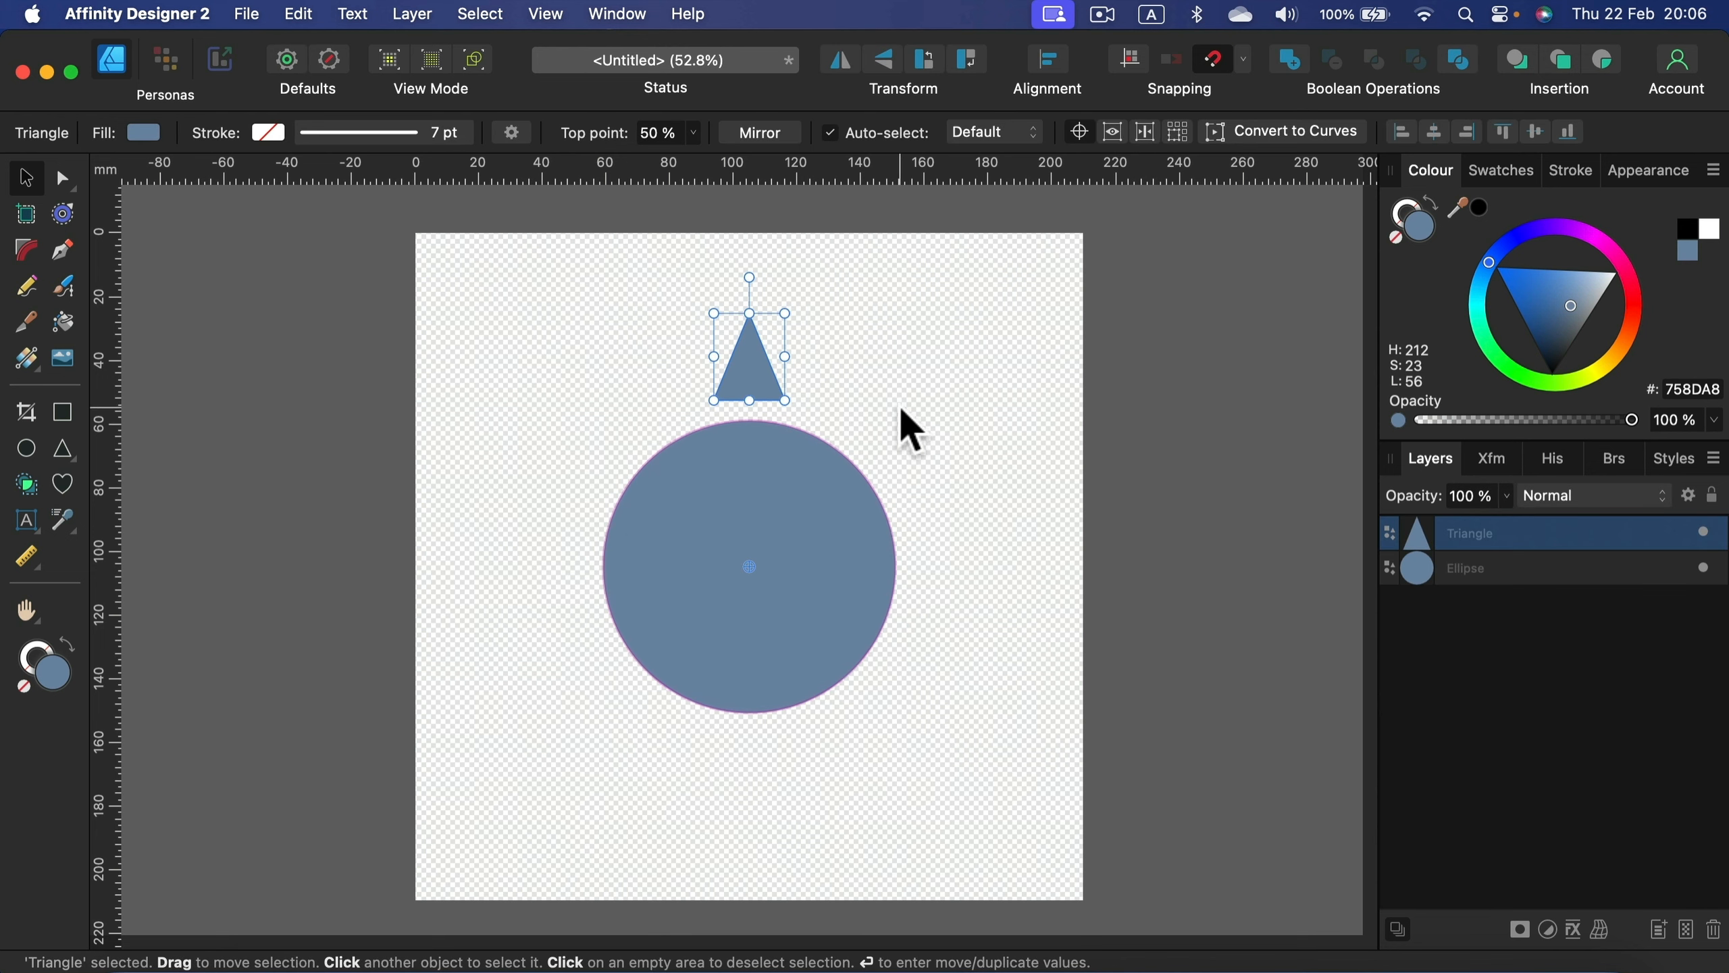
{"action": "left_click", "coordinate": [899, 424]}
{"action": "left_click", "coordinate": [735, 386]}
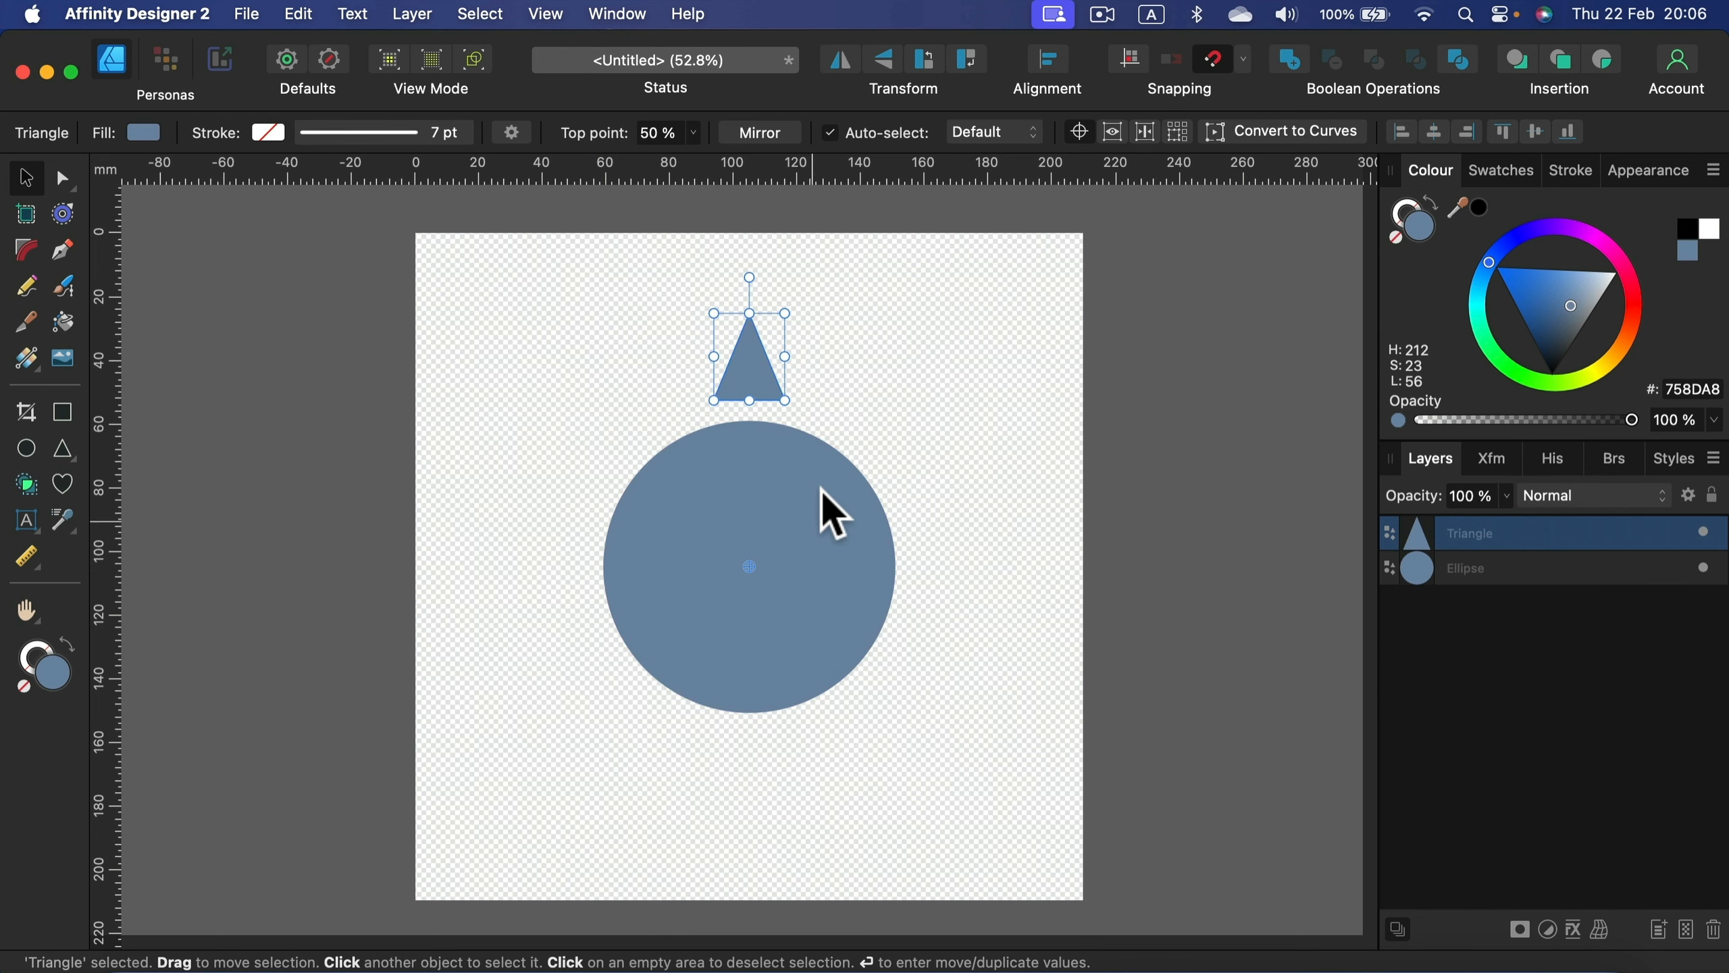
Step: Make a copy of the triangle rotated 30° around the circle's centre and keep duplicating it with the same rotation around the whole circle
{"action": "key", "text": "super+j"}
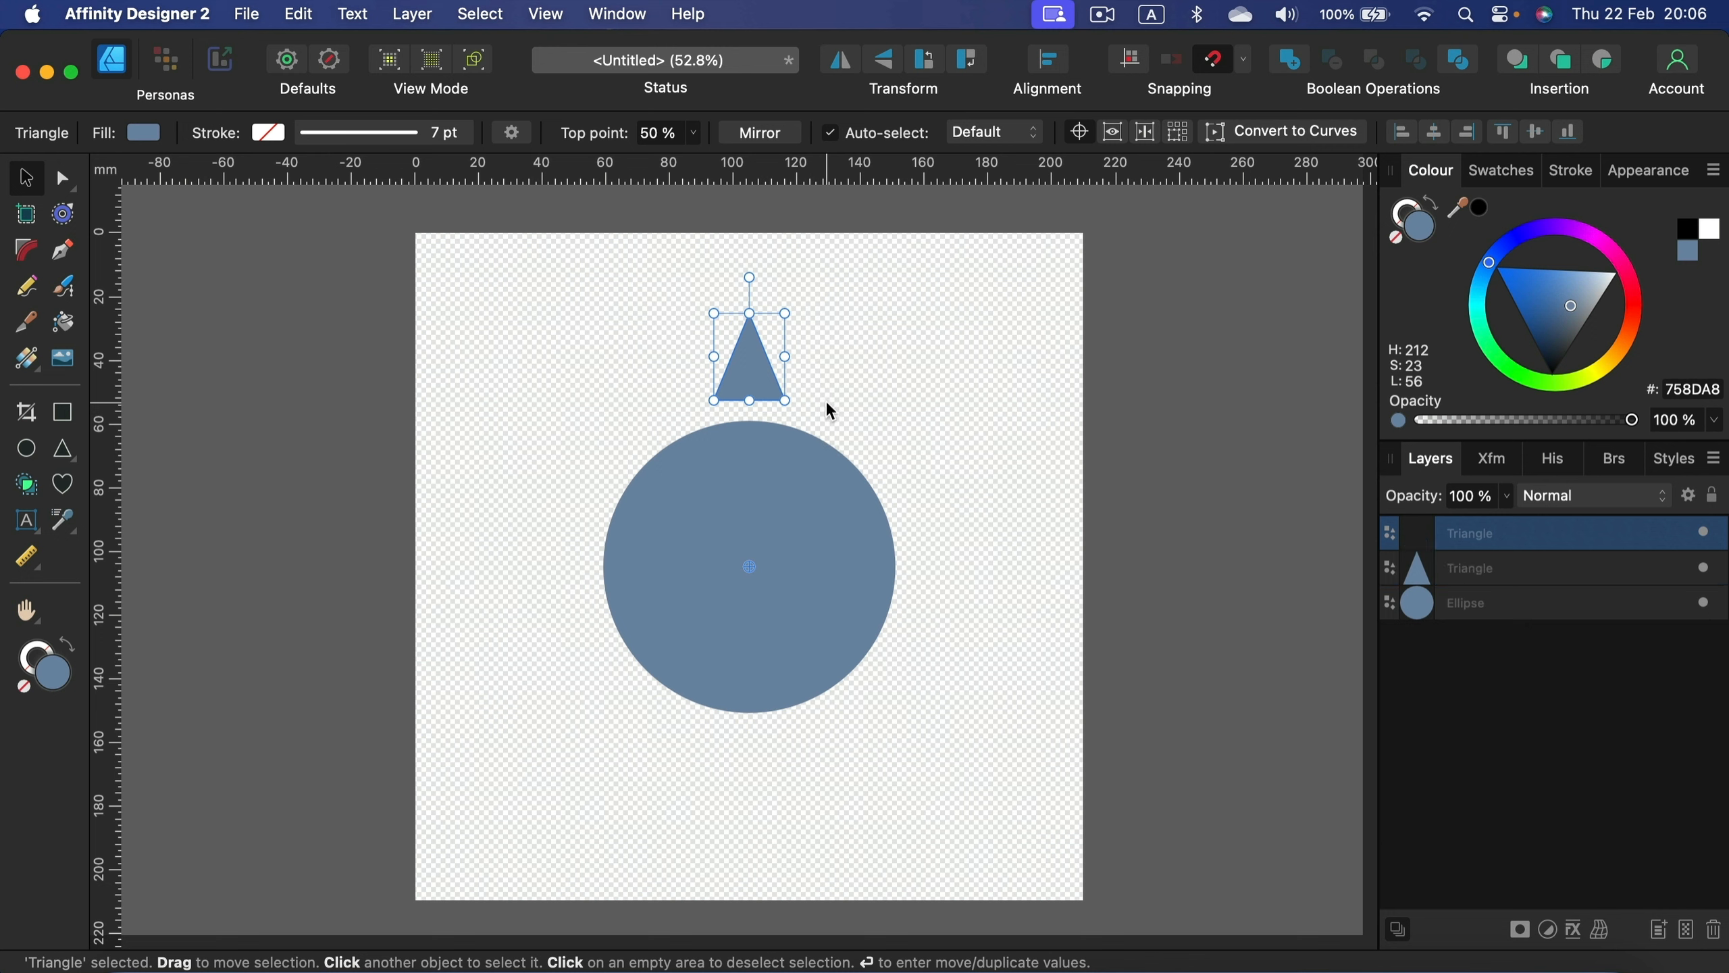
{"action": "left_click_drag", "start_coordinate": [750, 277], "coordinate": [894, 316]}
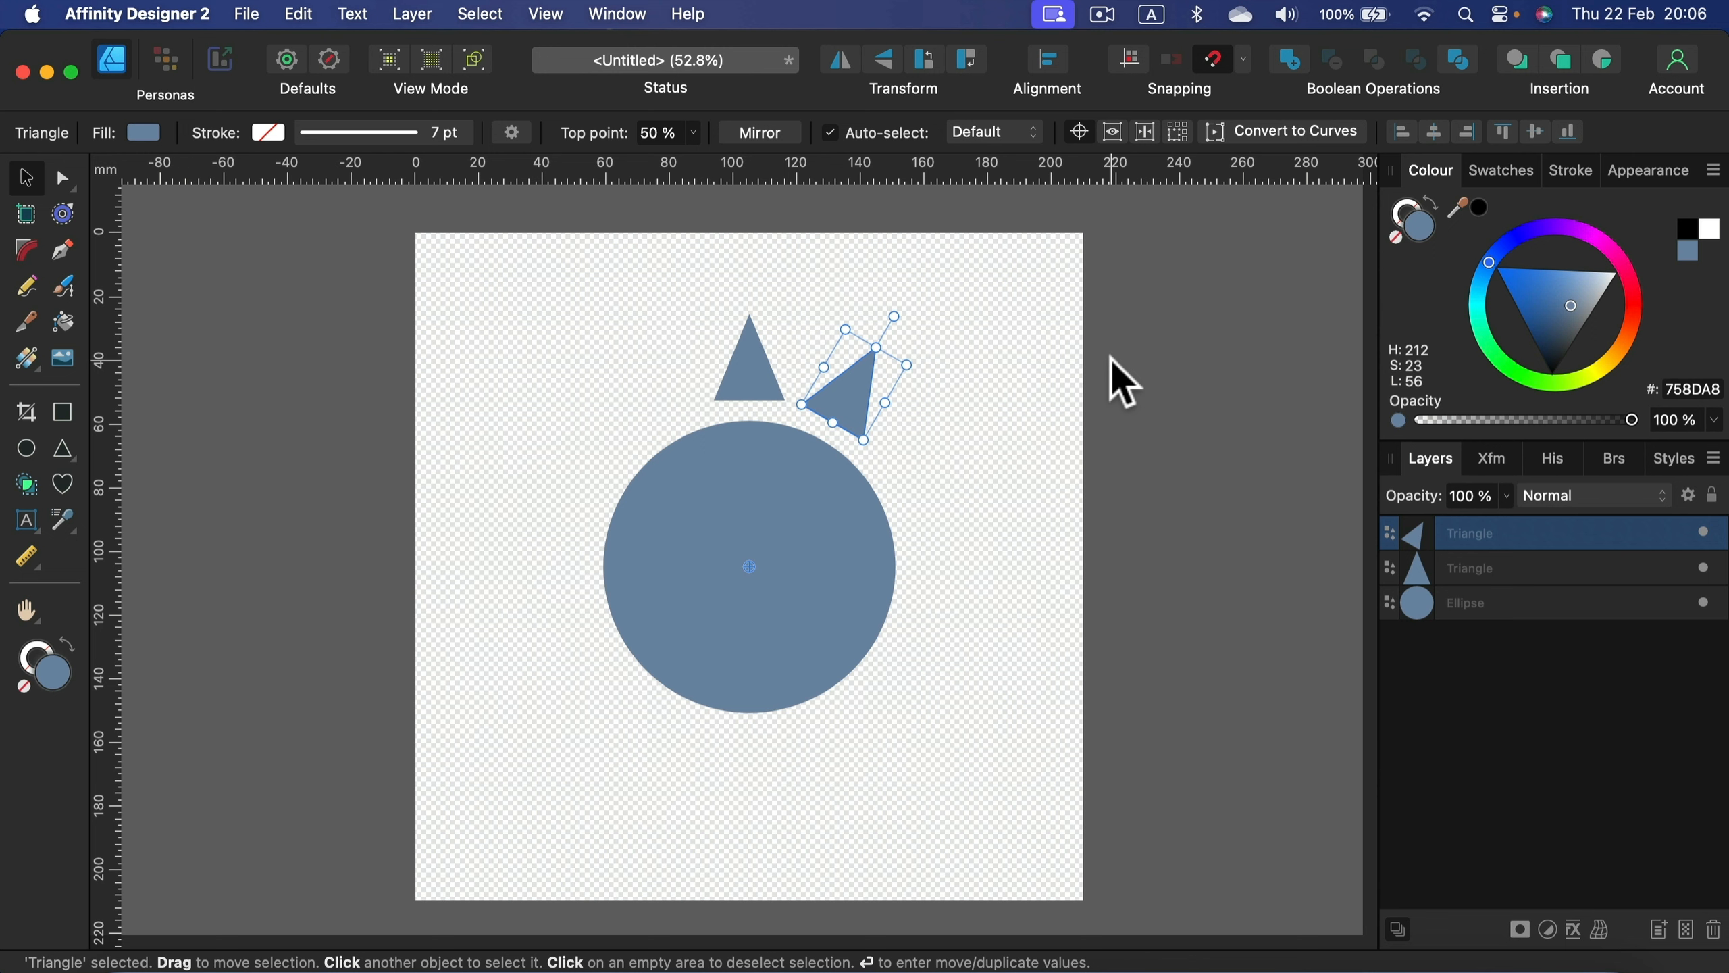
{"action": "key", "text": "super+j"}
{"action": "key", "text": "super+j"}
{"action": "key", "text": "super+j"}
{"action": "key", "text": "super+j"}
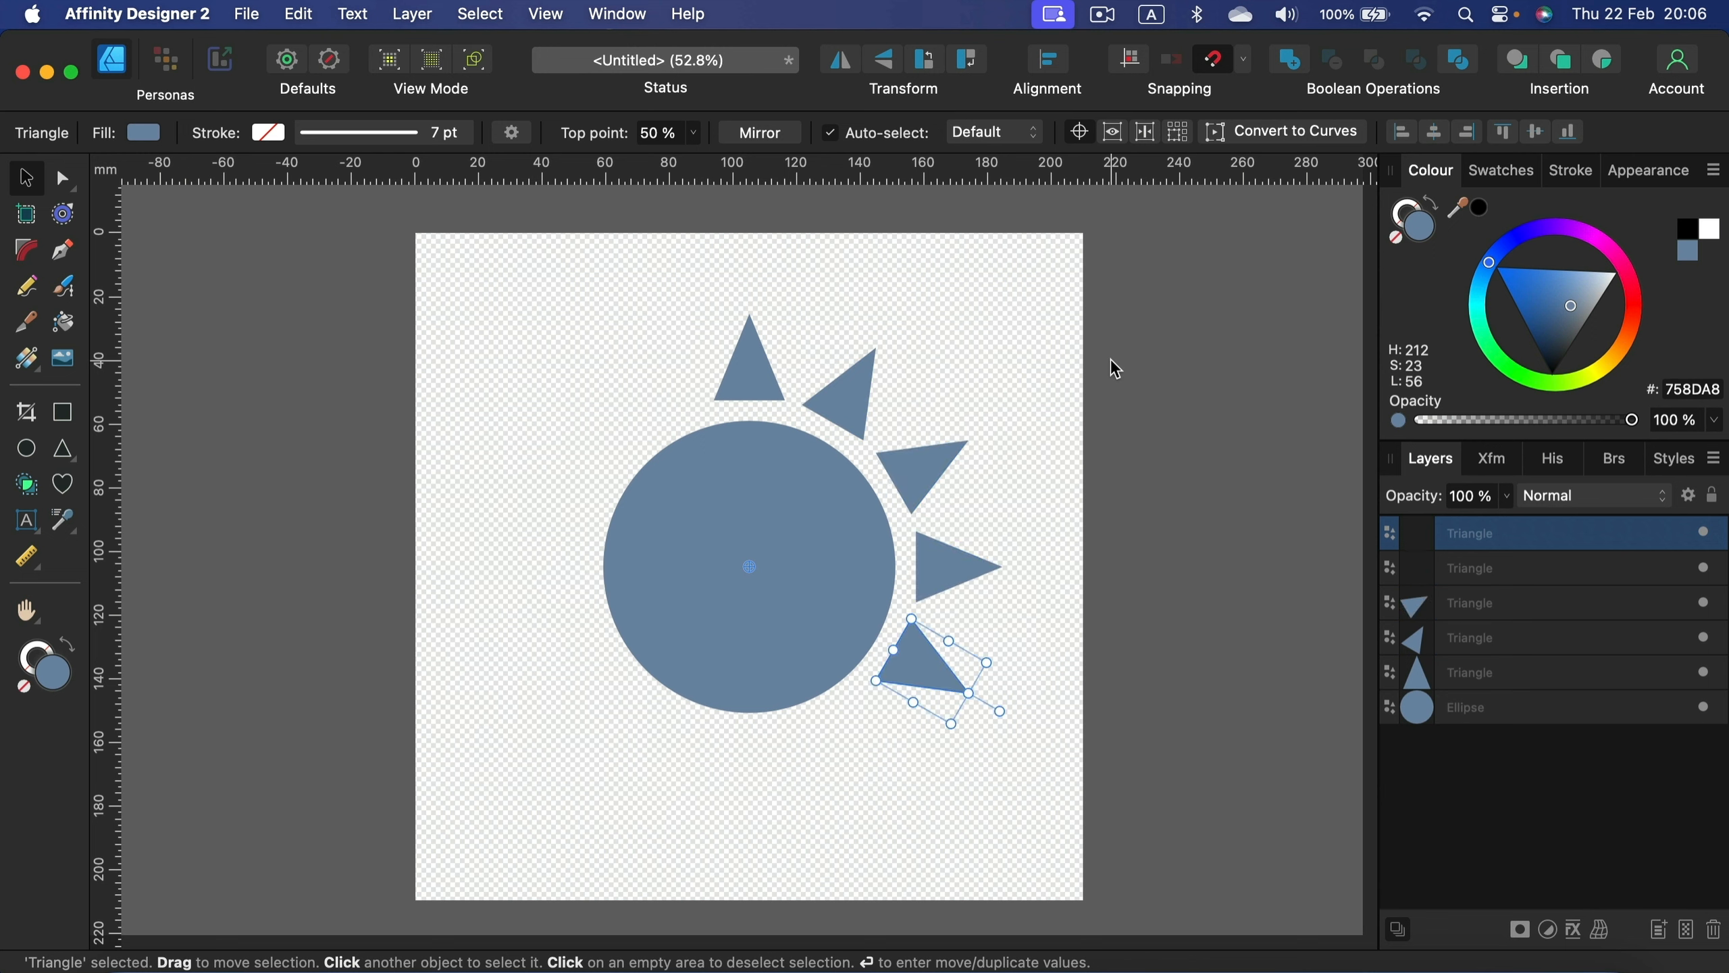
{"action": "key", "text": "super+j"}
{"action": "key", "text": "super+j"}
{"action": "key", "text": "super+j"}
{"action": "key", "text": "super+j"}
{"action": "key", "text": "super+j"}
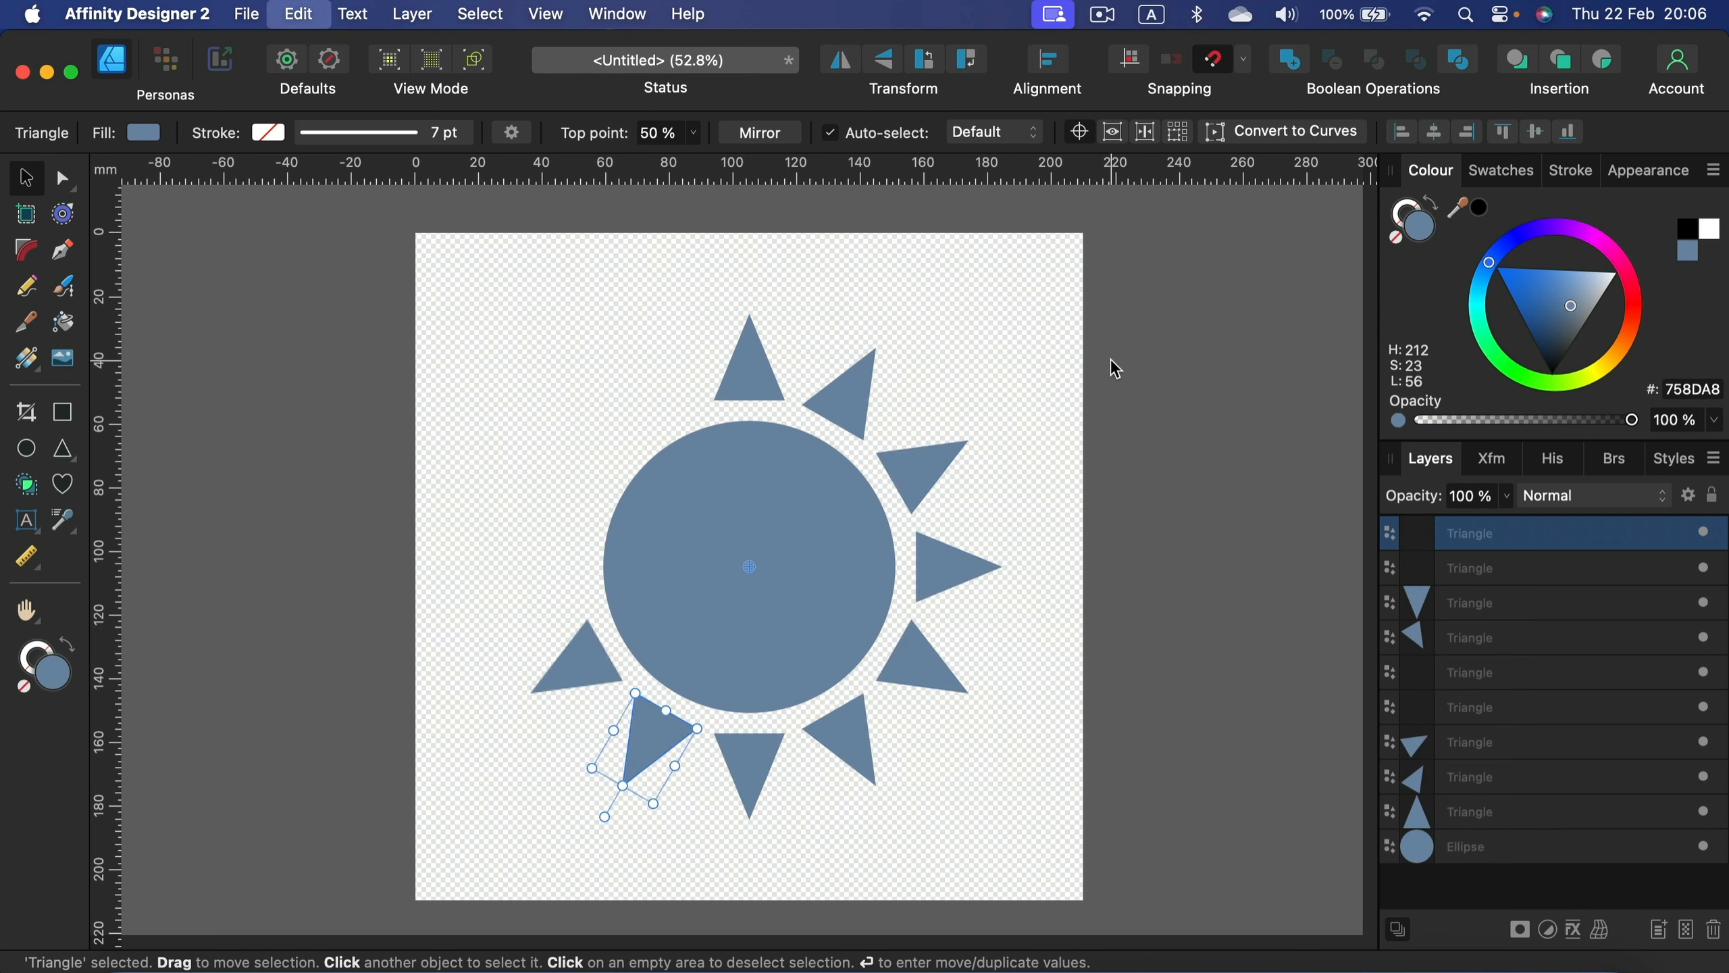
{"action": "key", "text": "super+j"}
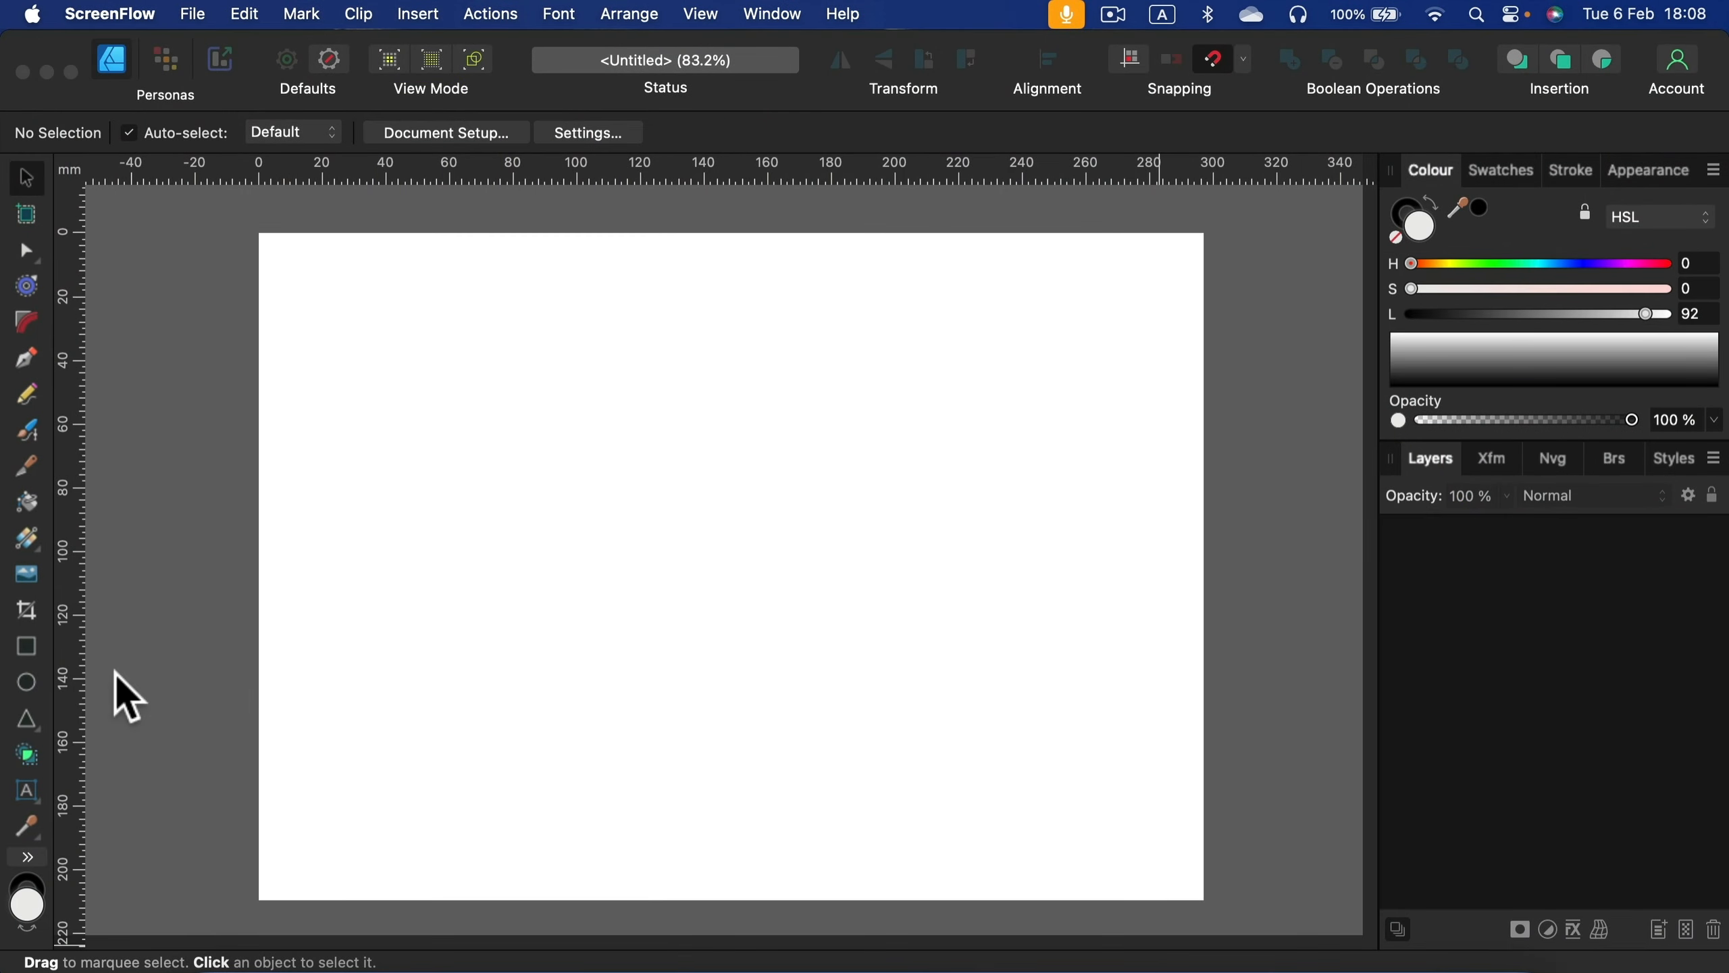
Step: Draw a triangle about 153 mm wide and tall on the blank page and centre it horizontally
{"action": "left_click", "coordinate": [30, 728]}
{"action": "left_click", "coordinate": [30, 728]}
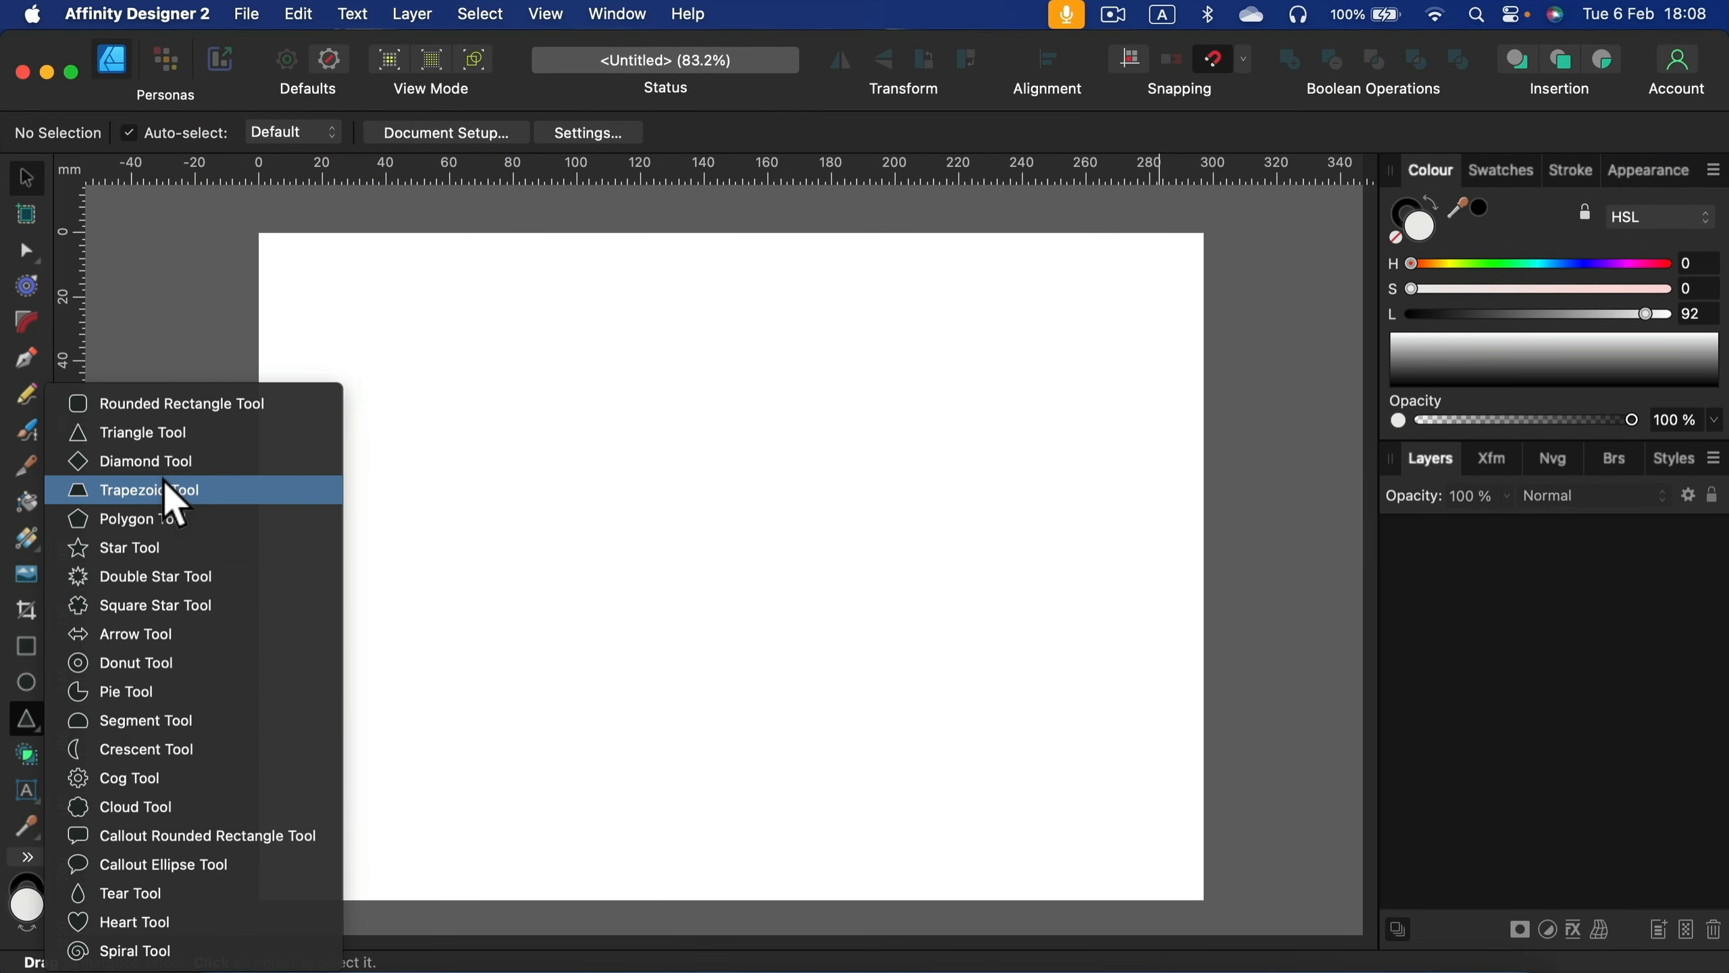
{"action": "left_click", "coordinate": [199, 433]}
{"action": "left_click_drag", "start_coordinate": [406, 312], "coordinate": [989, 684]}
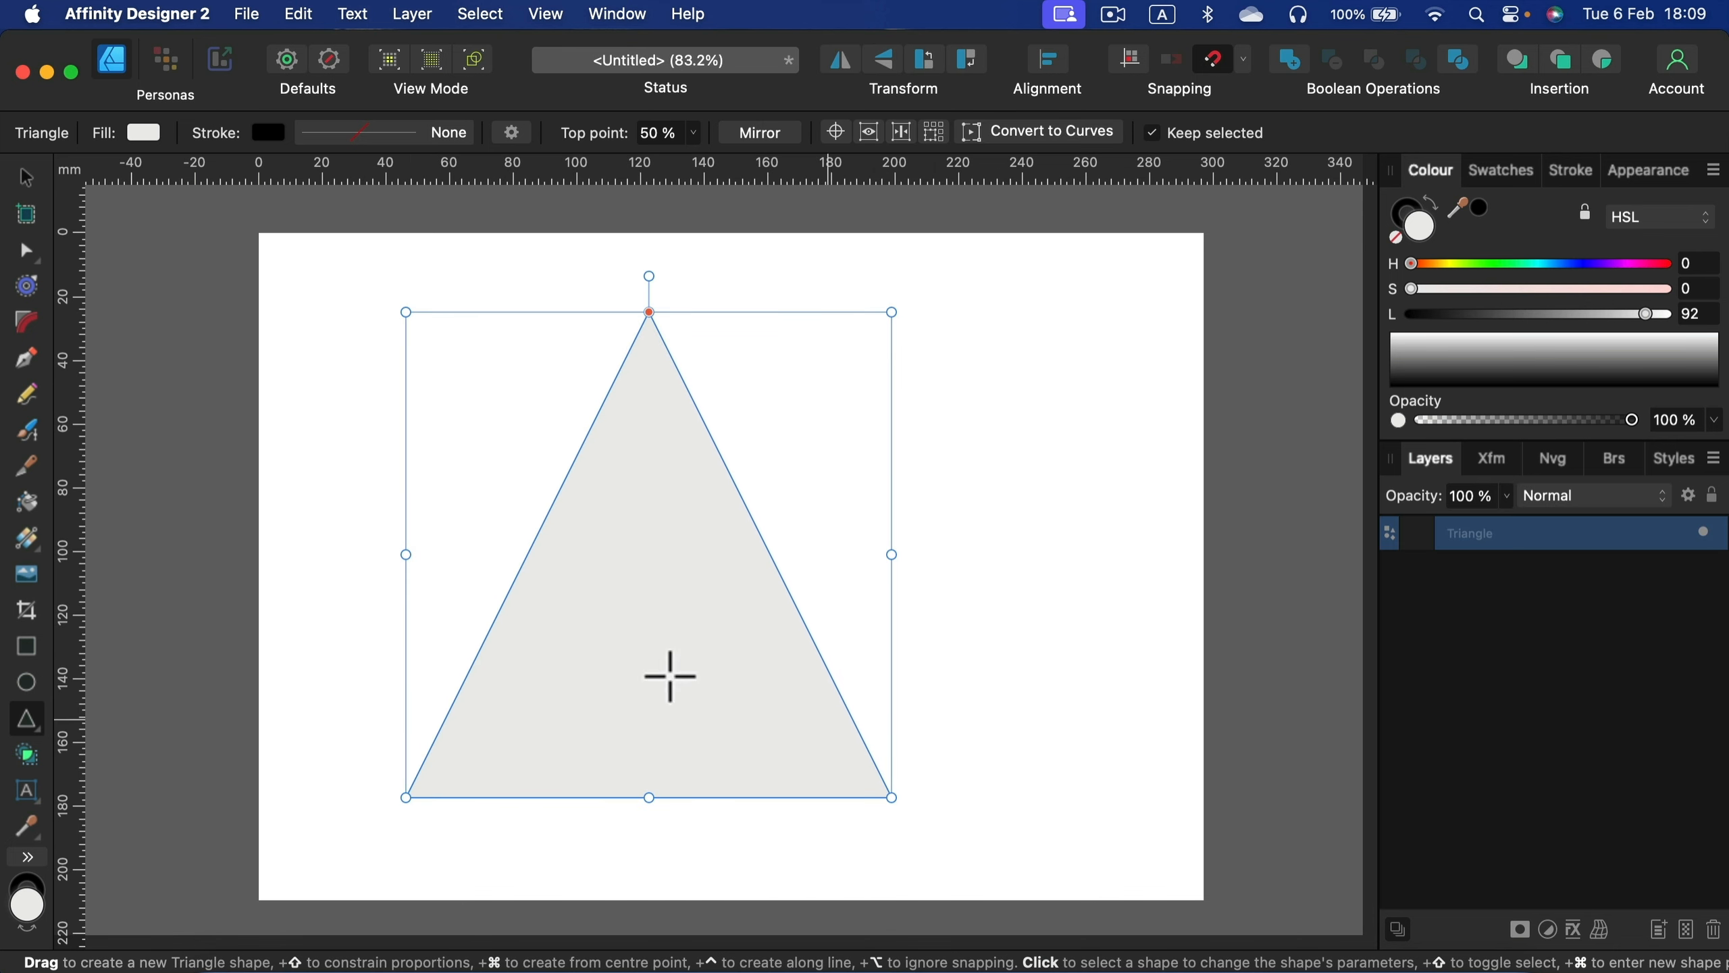
{"action": "left_click", "coordinate": [26, 178]}
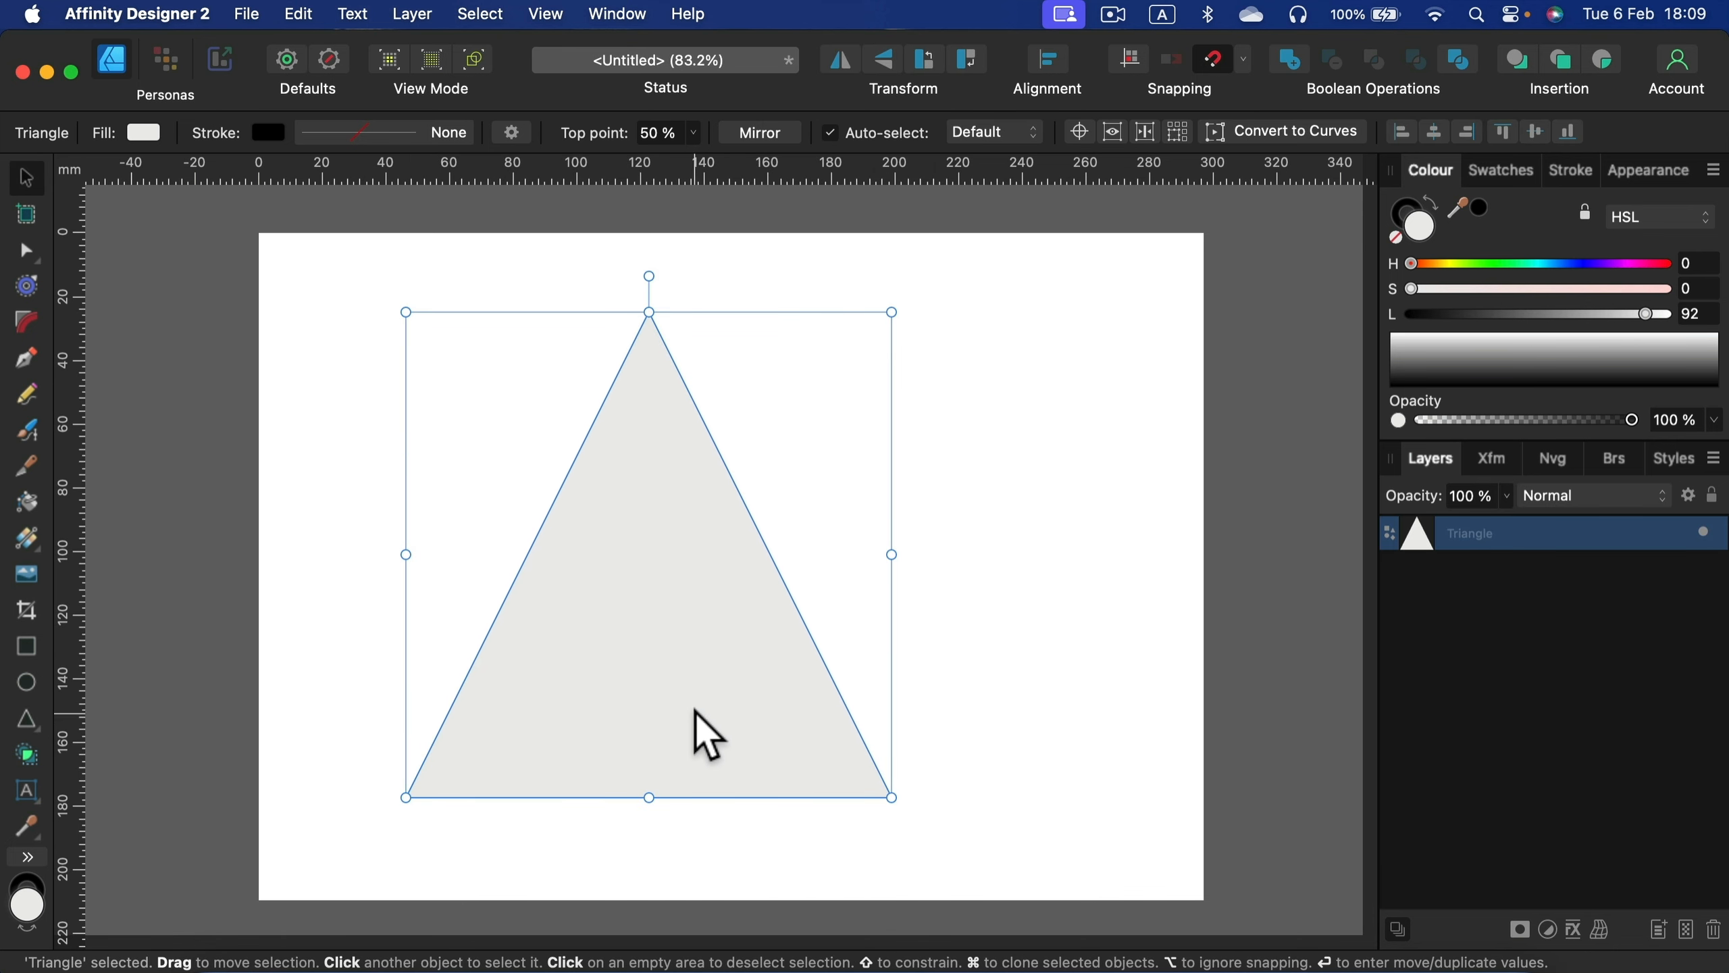
{"action": "left_click_drag", "start_coordinate": [696, 712], "coordinate": [778, 708]}
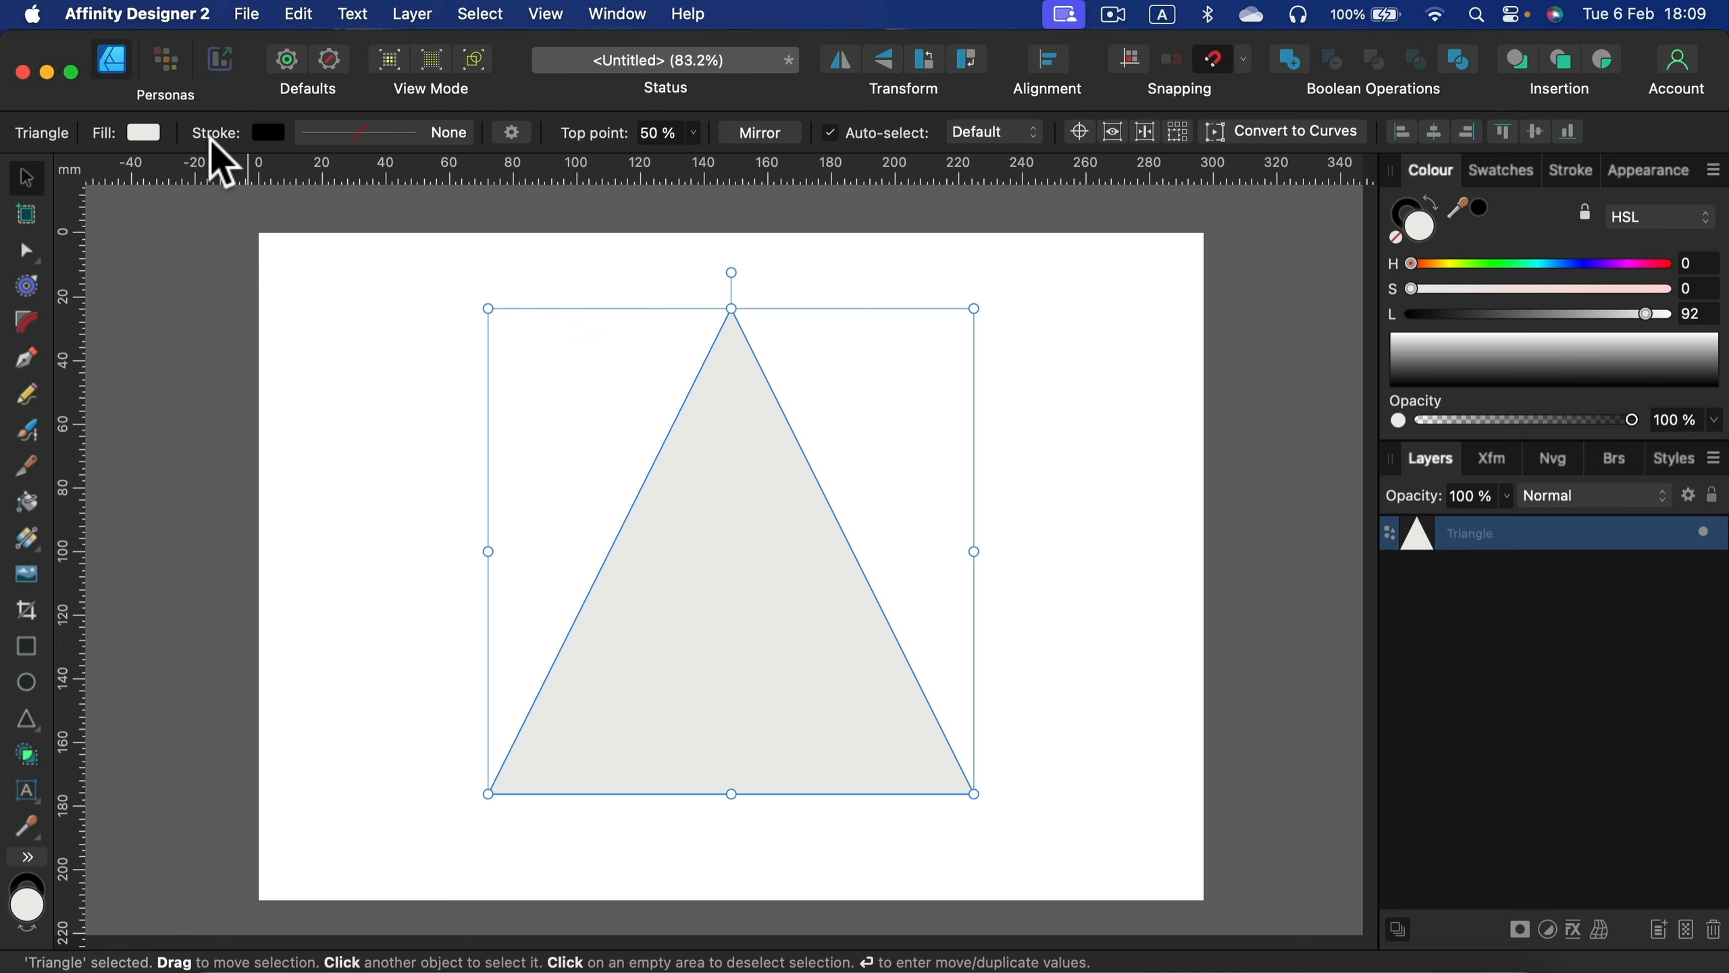
Step: Set the large triangle's stroke colour to none
{"action": "left_click", "coordinate": [266, 135]}
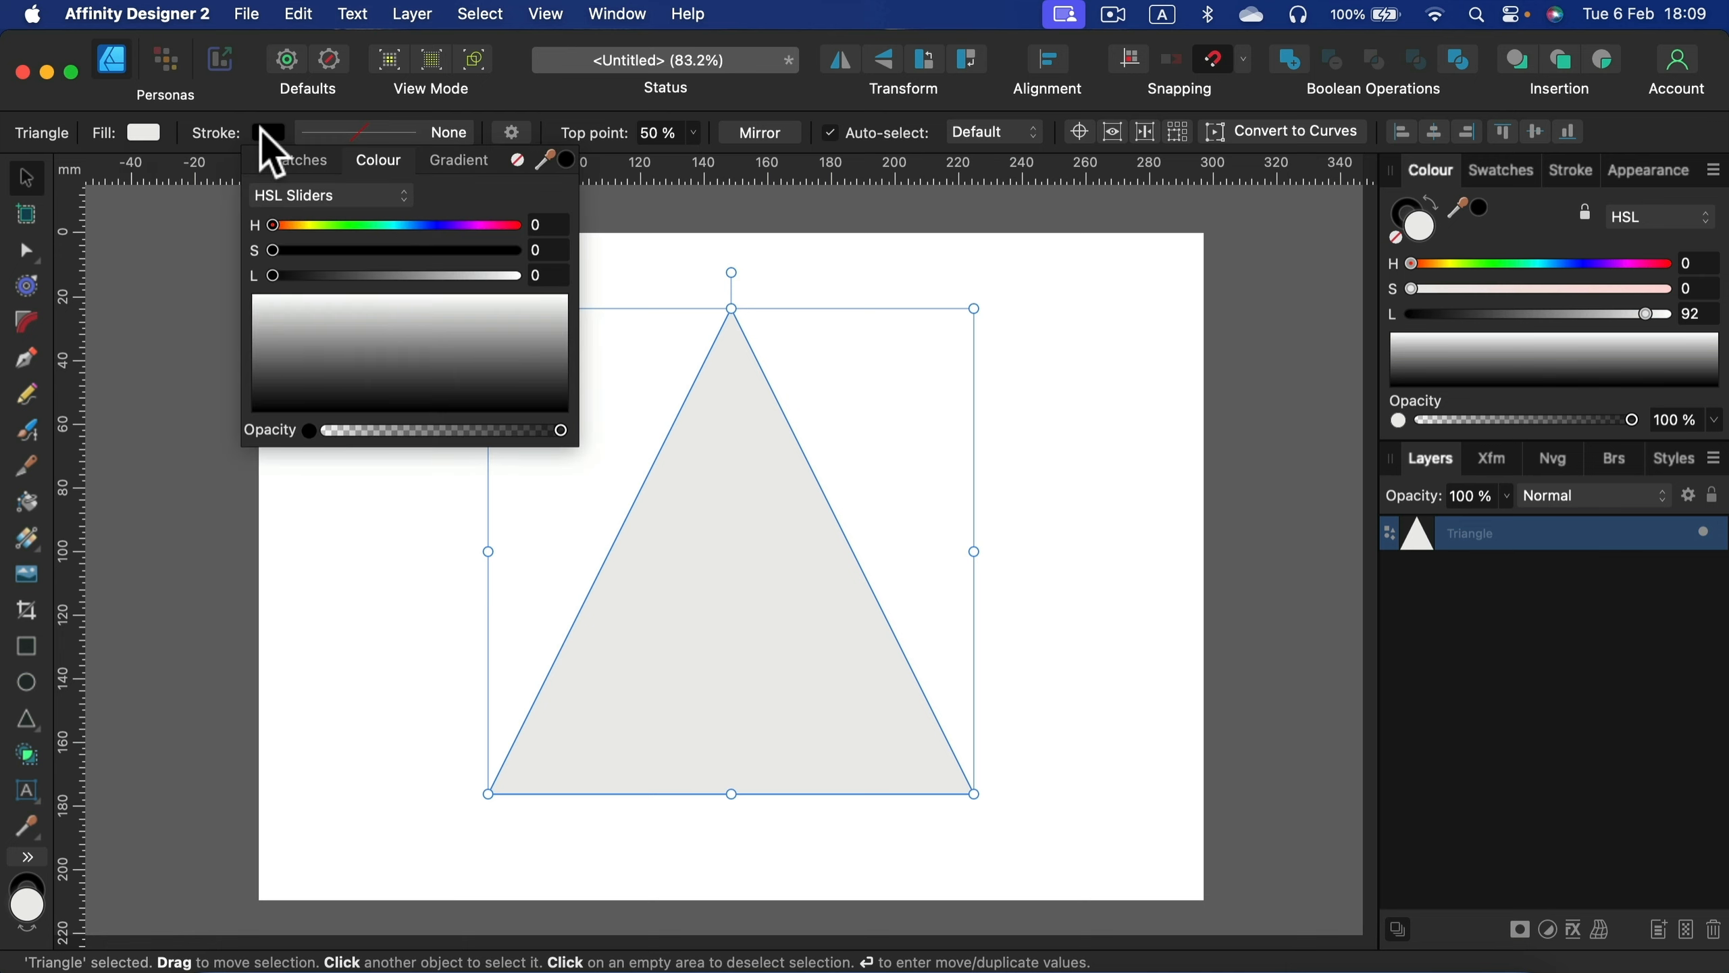
{"action": "left_click", "coordinate": [516, 160]}
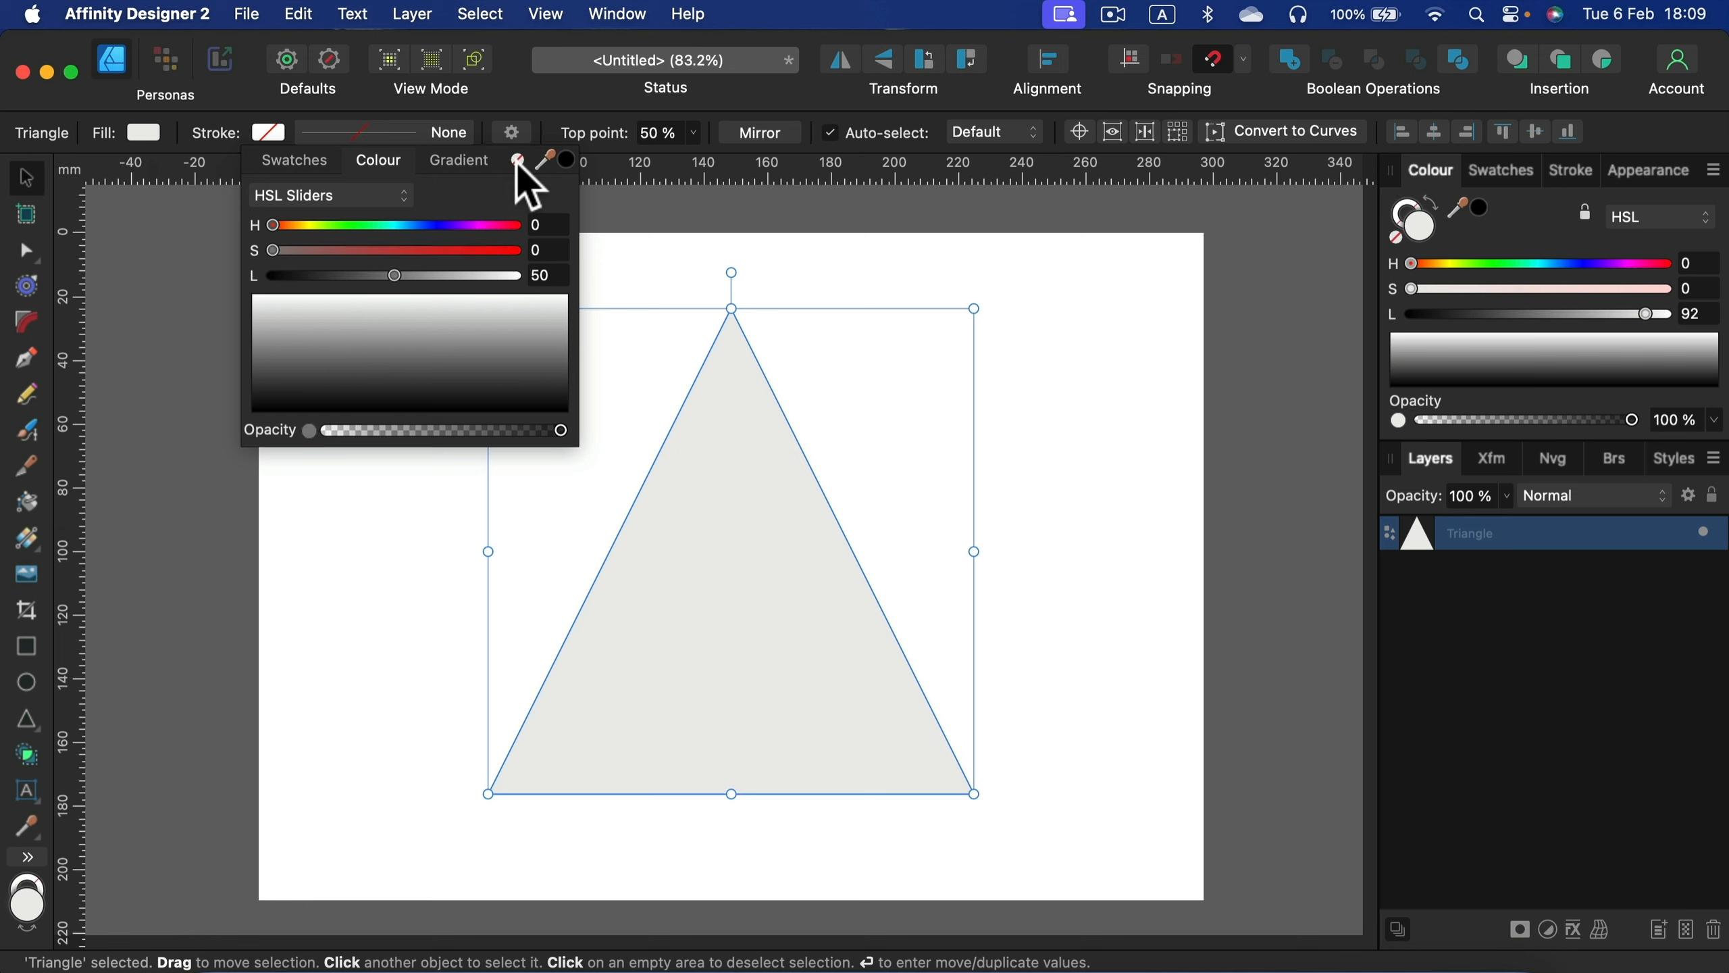
Step: Clear the large triangle's fill and use the HSL Colour Wheel to give it a dark orange-red fill (H 13, S 84, L 41)
{"action": "left_click", "coordinate": [145, 131]}
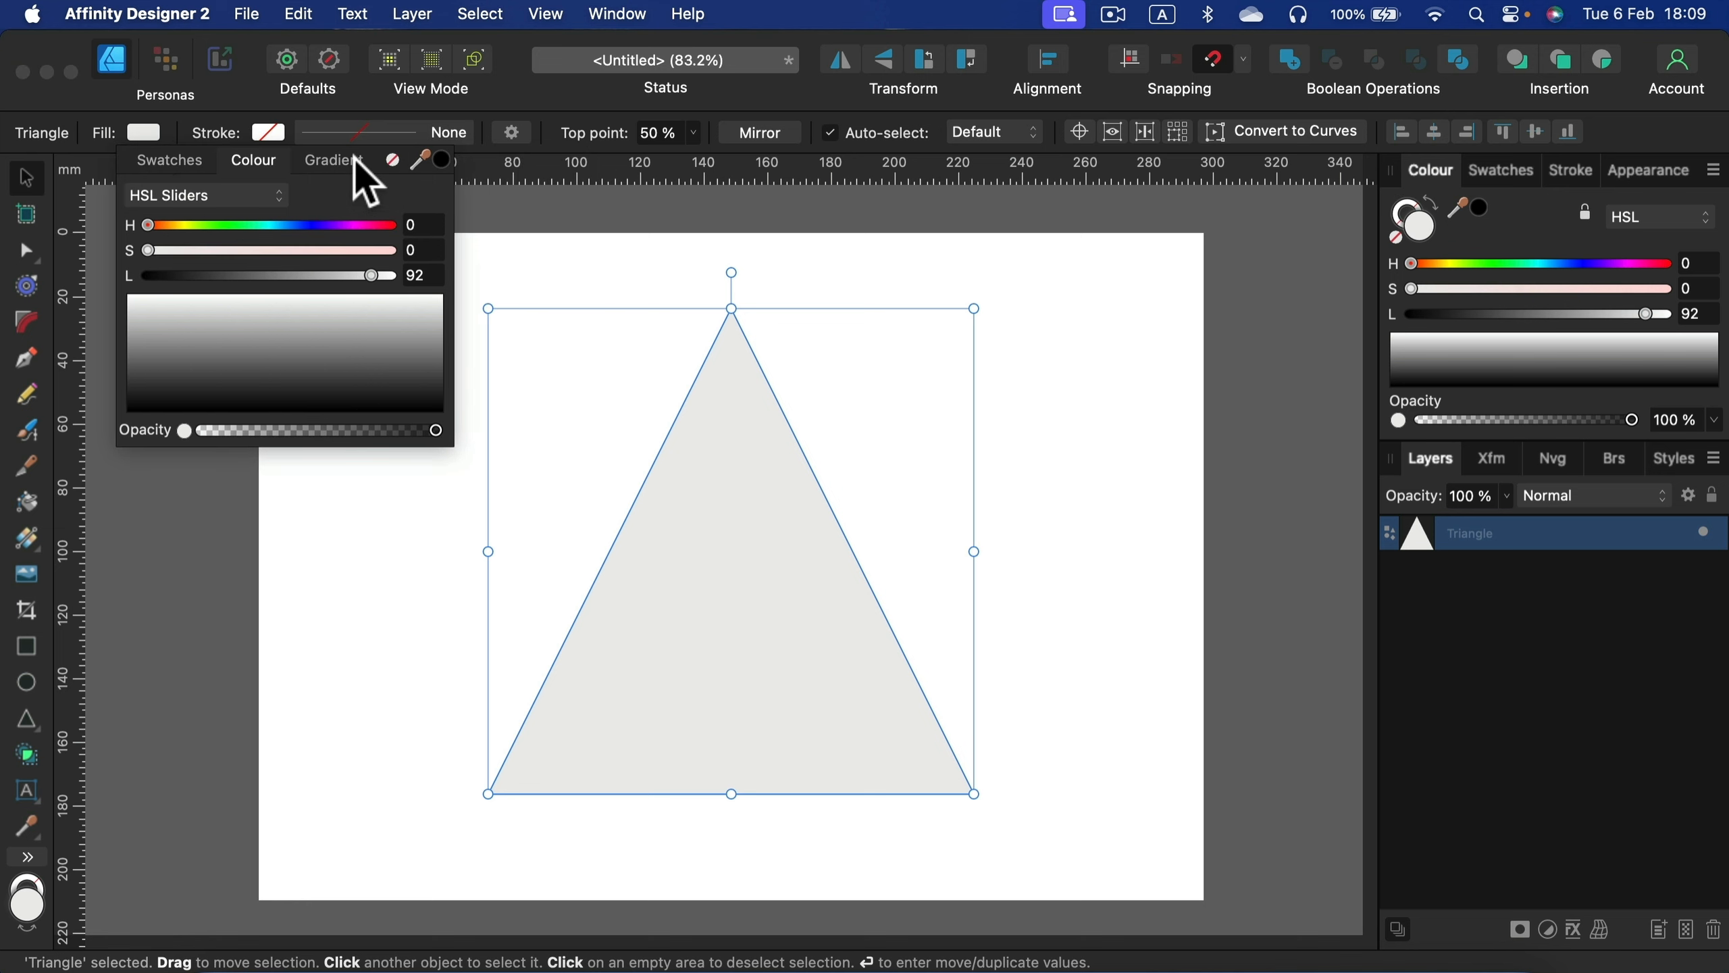
{"action": "left_click", "coordinate": [394, 161]}
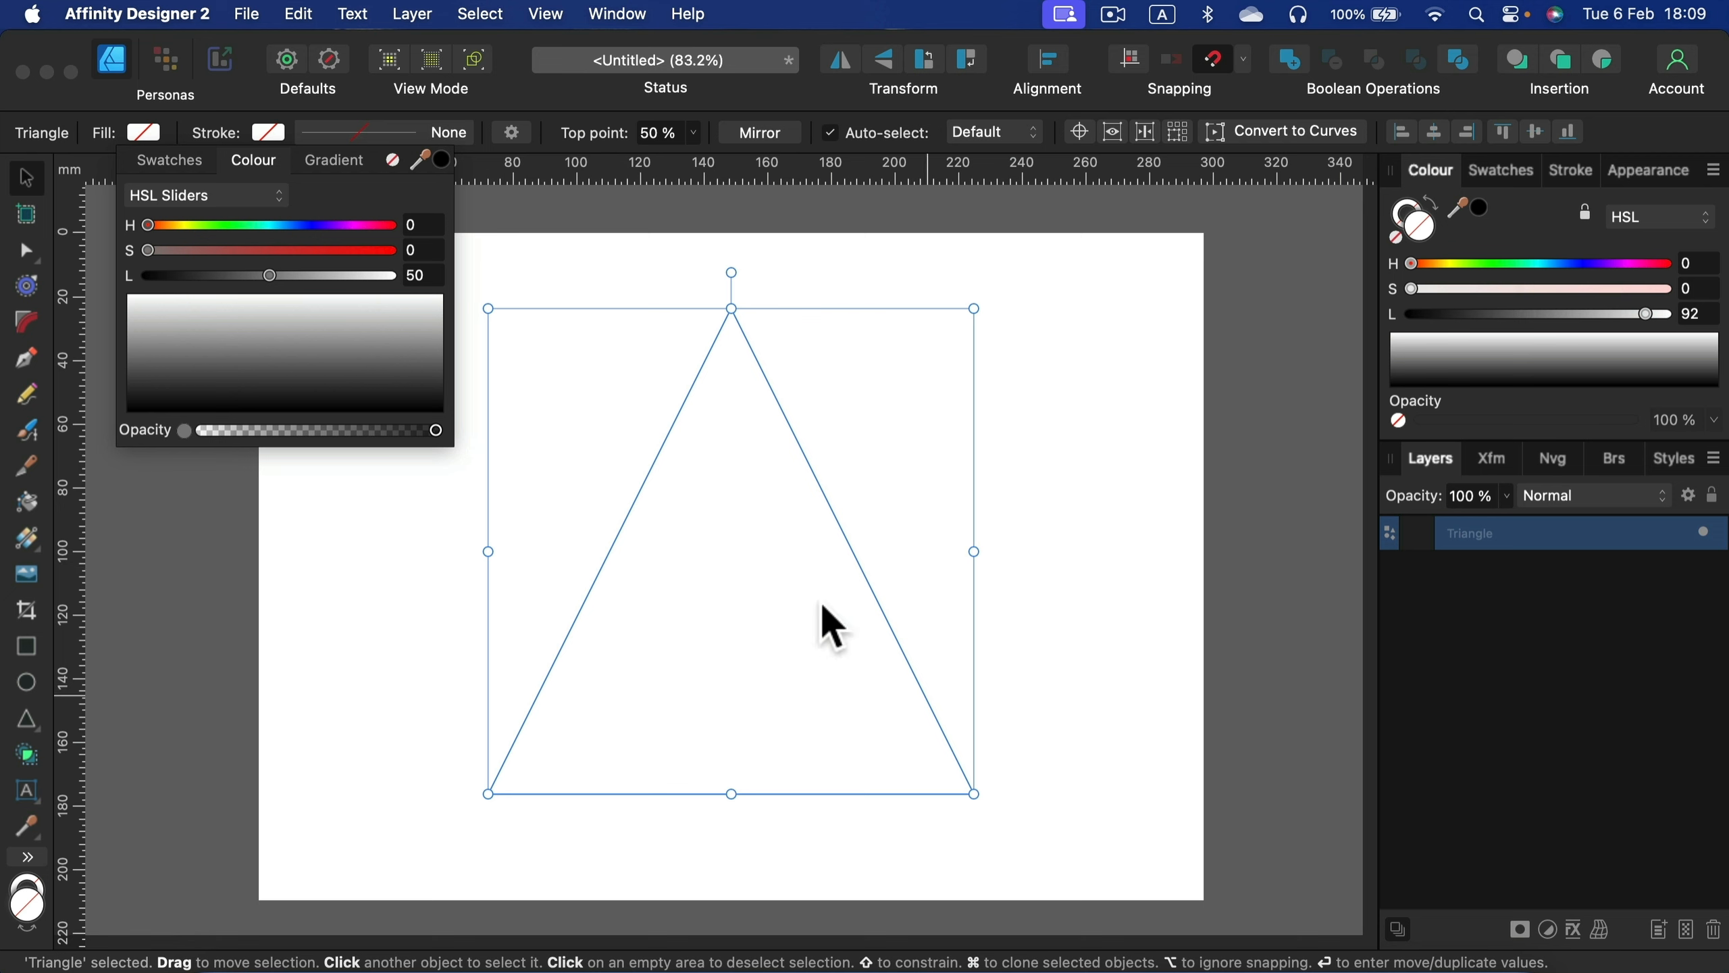
{"action": "left_click", "coordinate": [276, 203]}
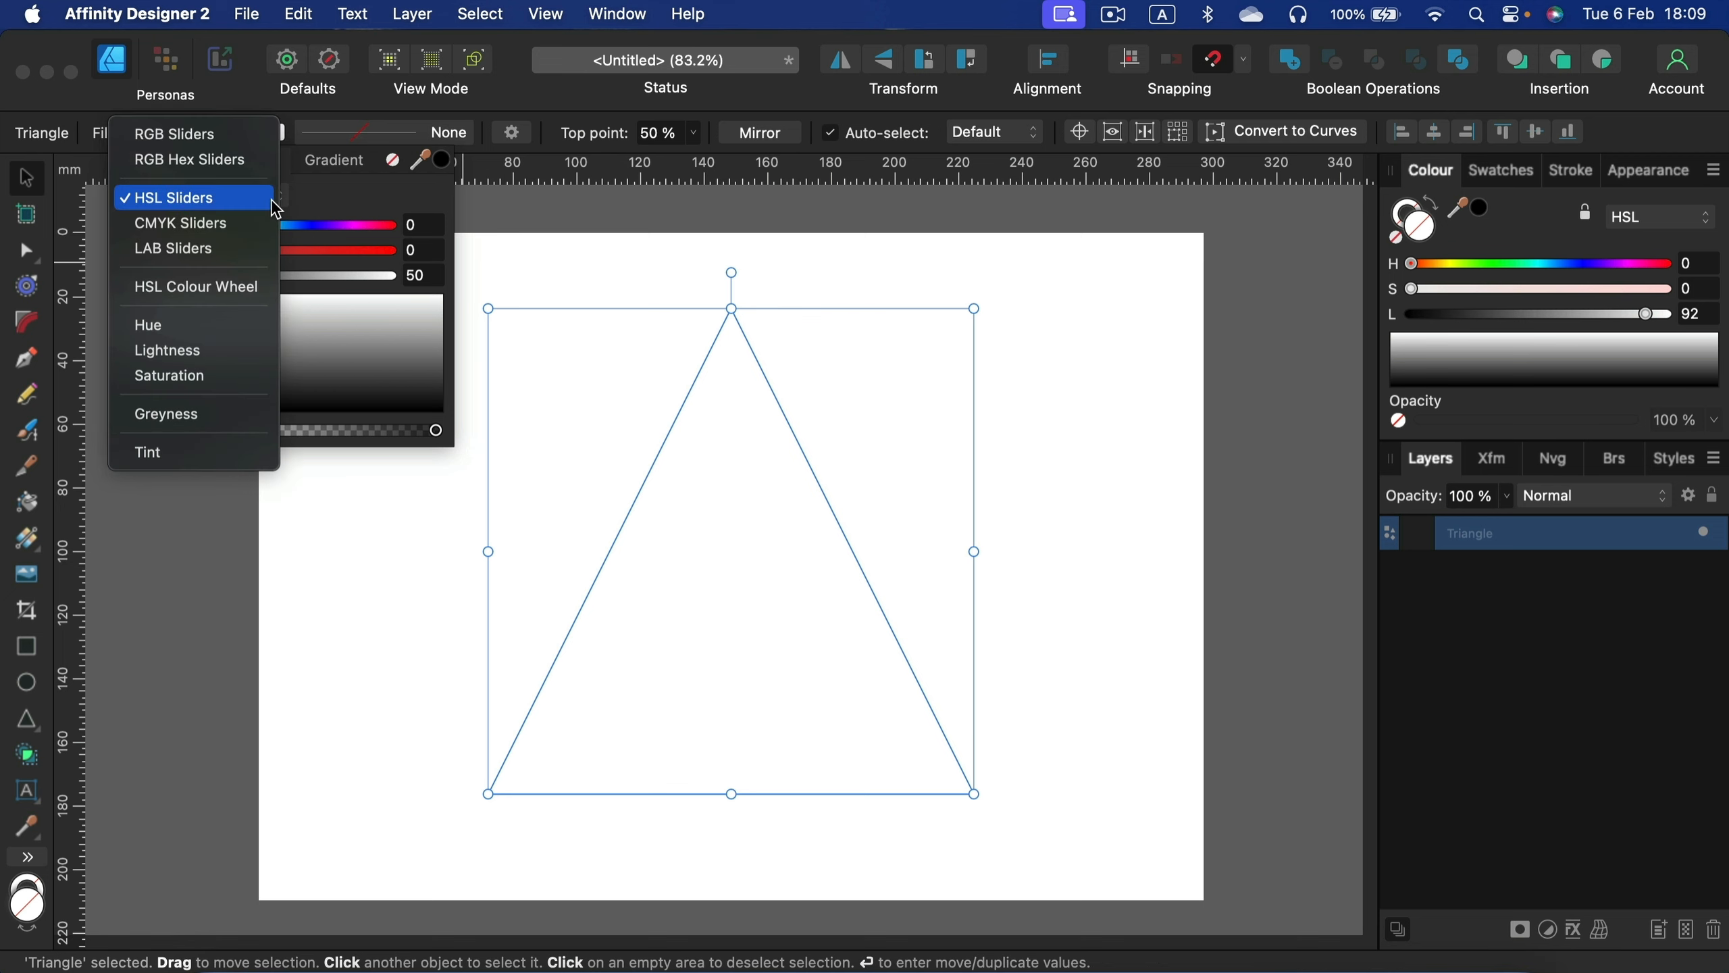
{"action": "left_click", "coordinate": [174, 289]}
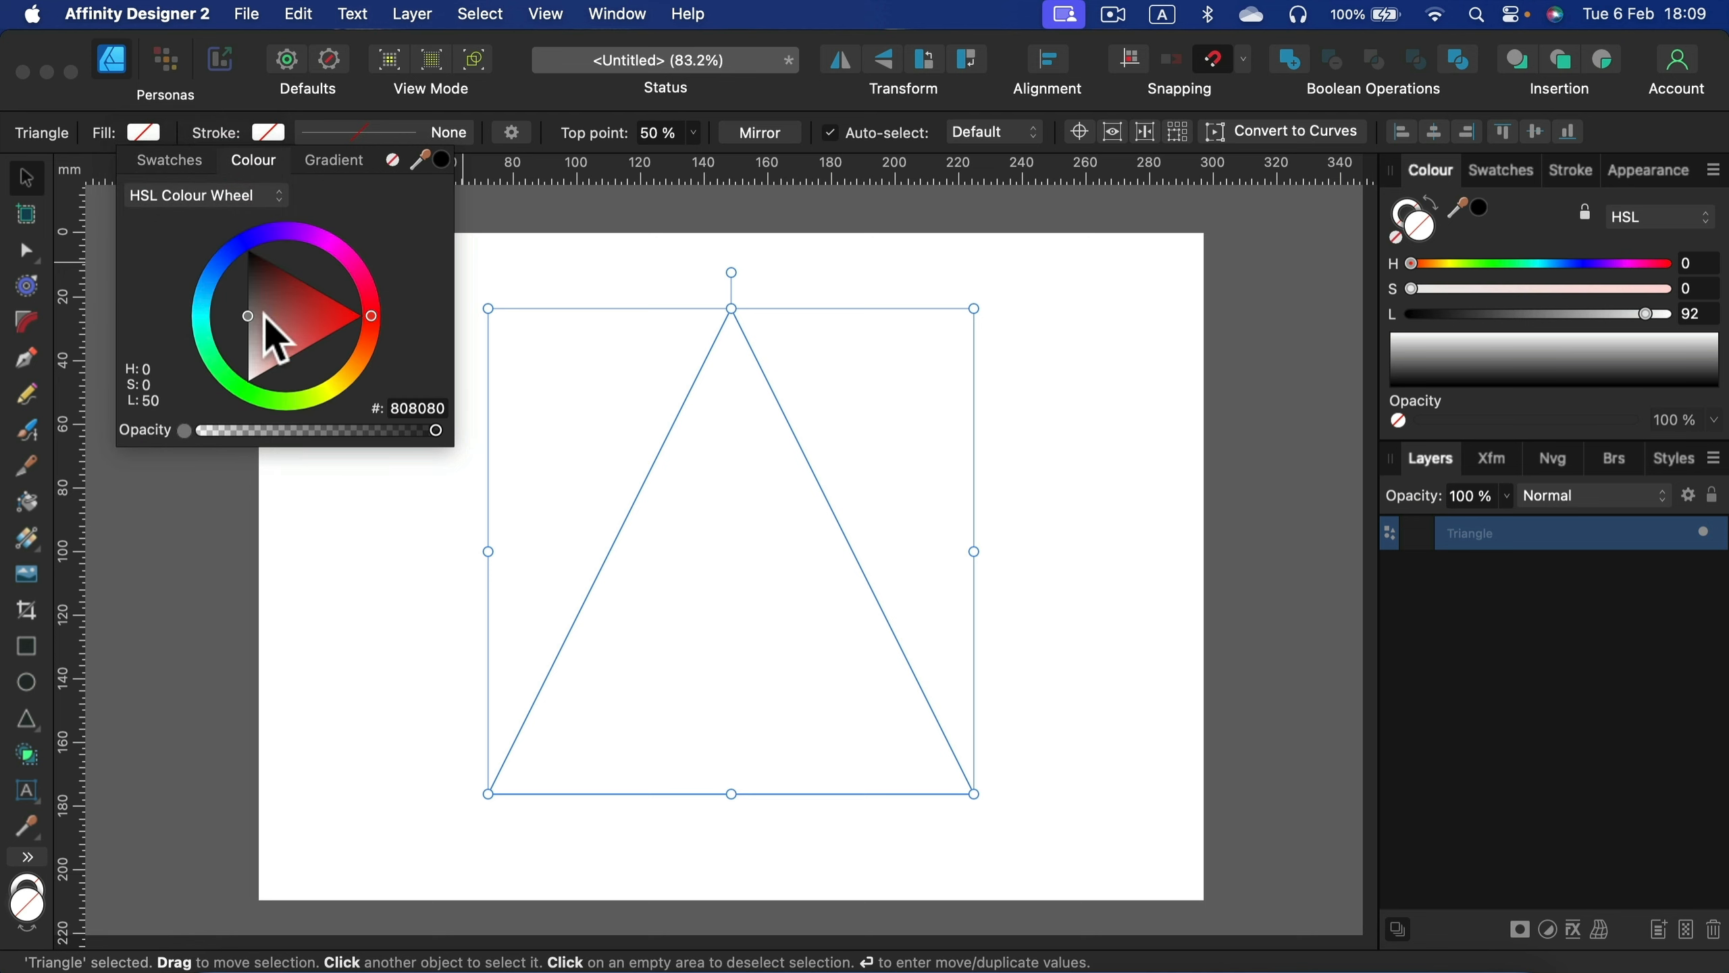
{"action": "mouse_move", "coordinate": [263, 340]}
{"action": "left_mouse_down"}
{"action": "mouse_move", "coordinate": [327, 307]}
{"action": "mouse_move", "coordinate": [310, 239]}
{"action": "mouse_move", "coordinate": [204, 270]}
{"action": "mouse_move", "coordinate": [269, 429]}
{"action": "mouse_move", "coordinate": [405, 335]}
{"action": "mouse_move", "coordinate": [469, 334]}
{"action": "left_mouse_up"}
{"action": "left_click", "coordinate": [559, 277]}
{"action": "left_click", "coordinate": [745, 477]}
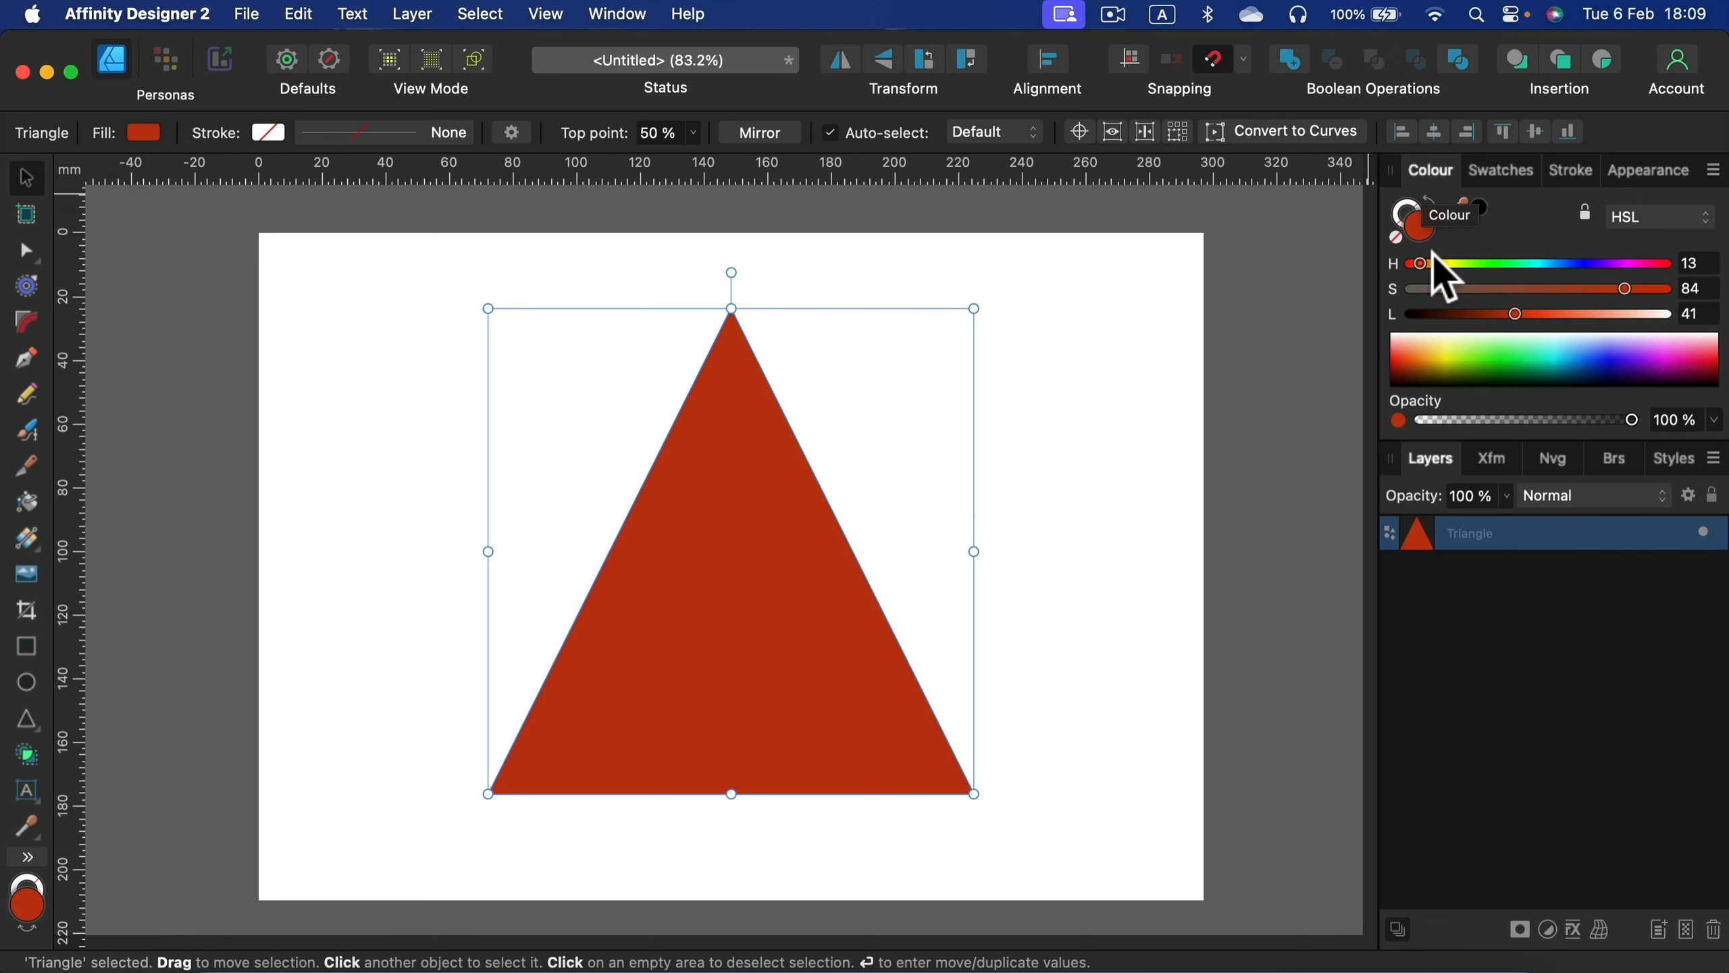
Step: Change the triangle's fill hue to 259, a deep purple-blue, and deselect it
{"action": "left_click_drag", "start_coordinate": [1487, 263], "coordinate": [1593, 265]}
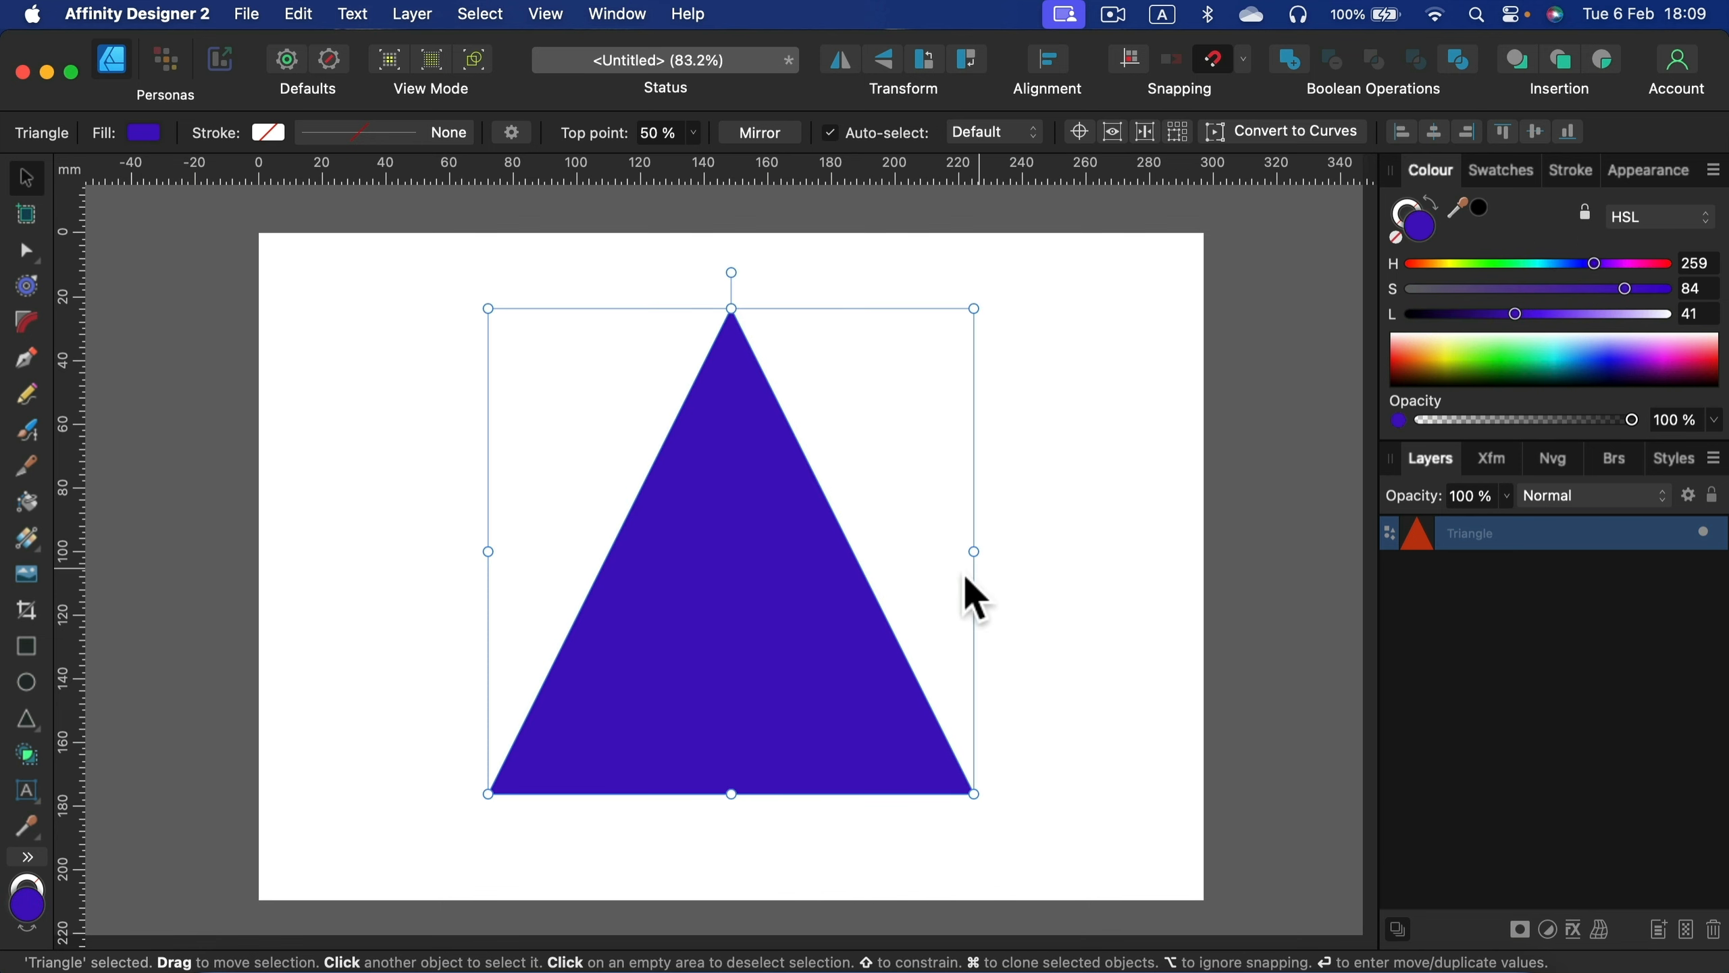
{"action": "left_click", "coordinate": [1093, 491]}
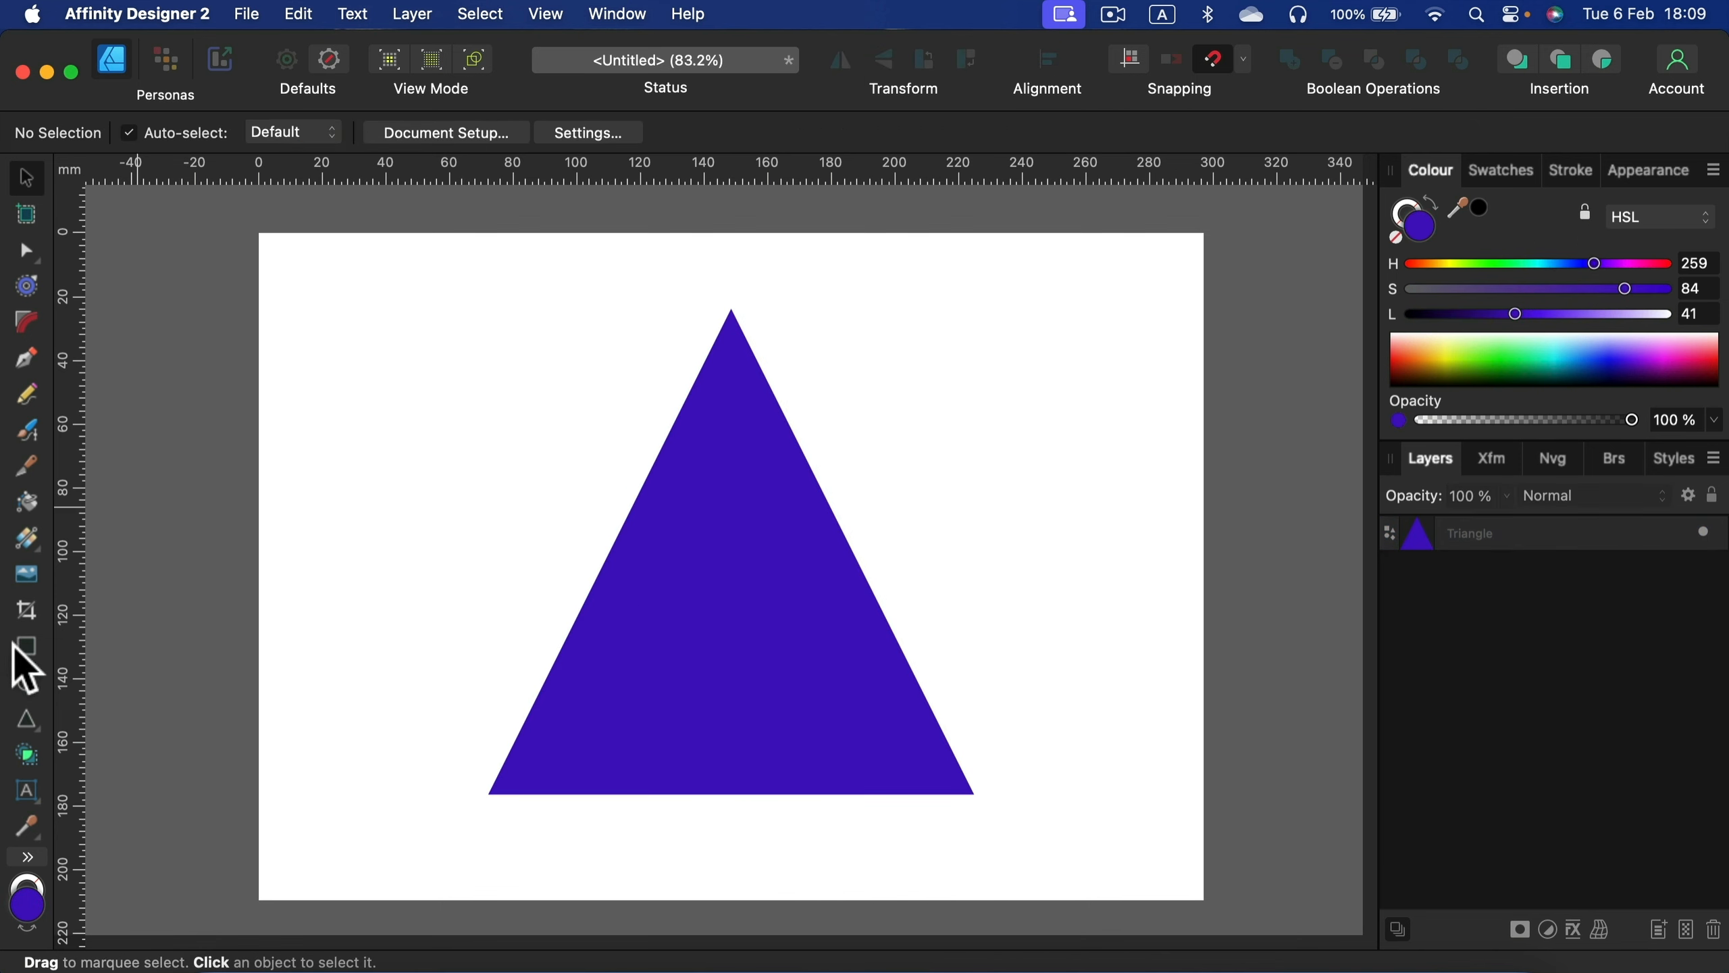
Step: Draw a circle about 86 mm wide overlapping the triangle's left side and swap its fill and stroke colours
{"action": "left_click", "coordinate": [31, 681]}
{"action": "left_click_drag", "start_coordinate": [336, 292], "coordinate": [611, 566]}
{"action": "left_click", "coordinate": [1430, 204]}
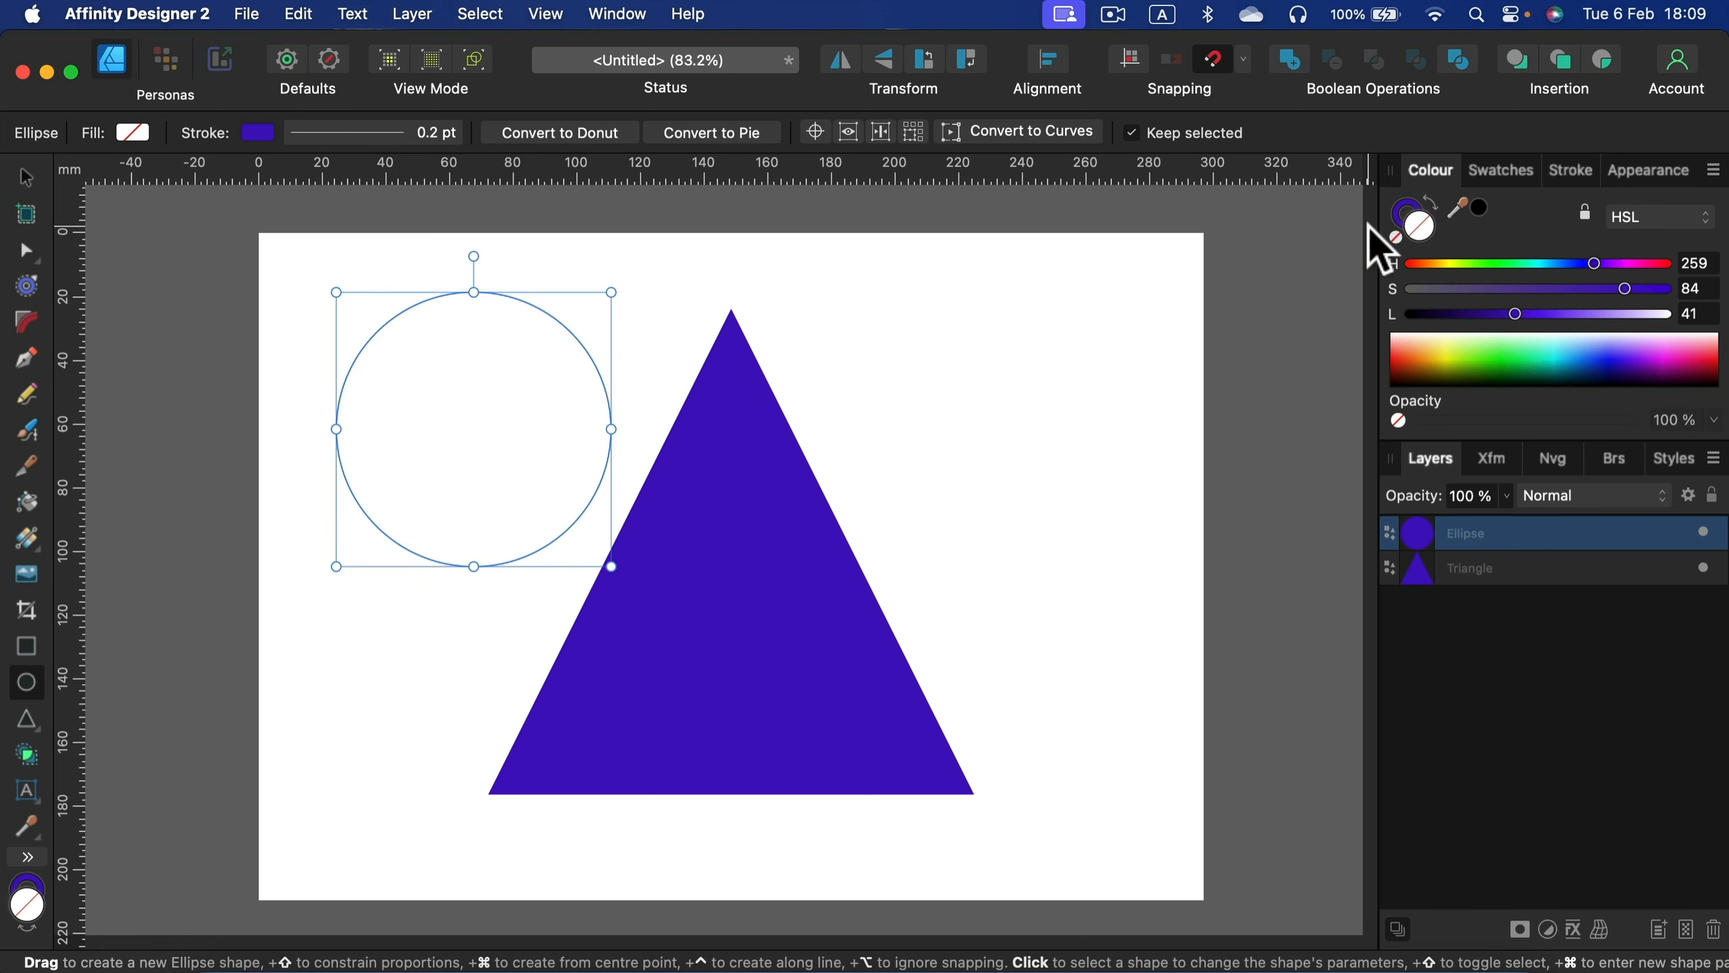
Step: Move the outlined circle about 8 mm to the left, away from the triangle
{"action": "key", "text": "v"}
{"action": "left_click", "coordinate": [1077, 370]}
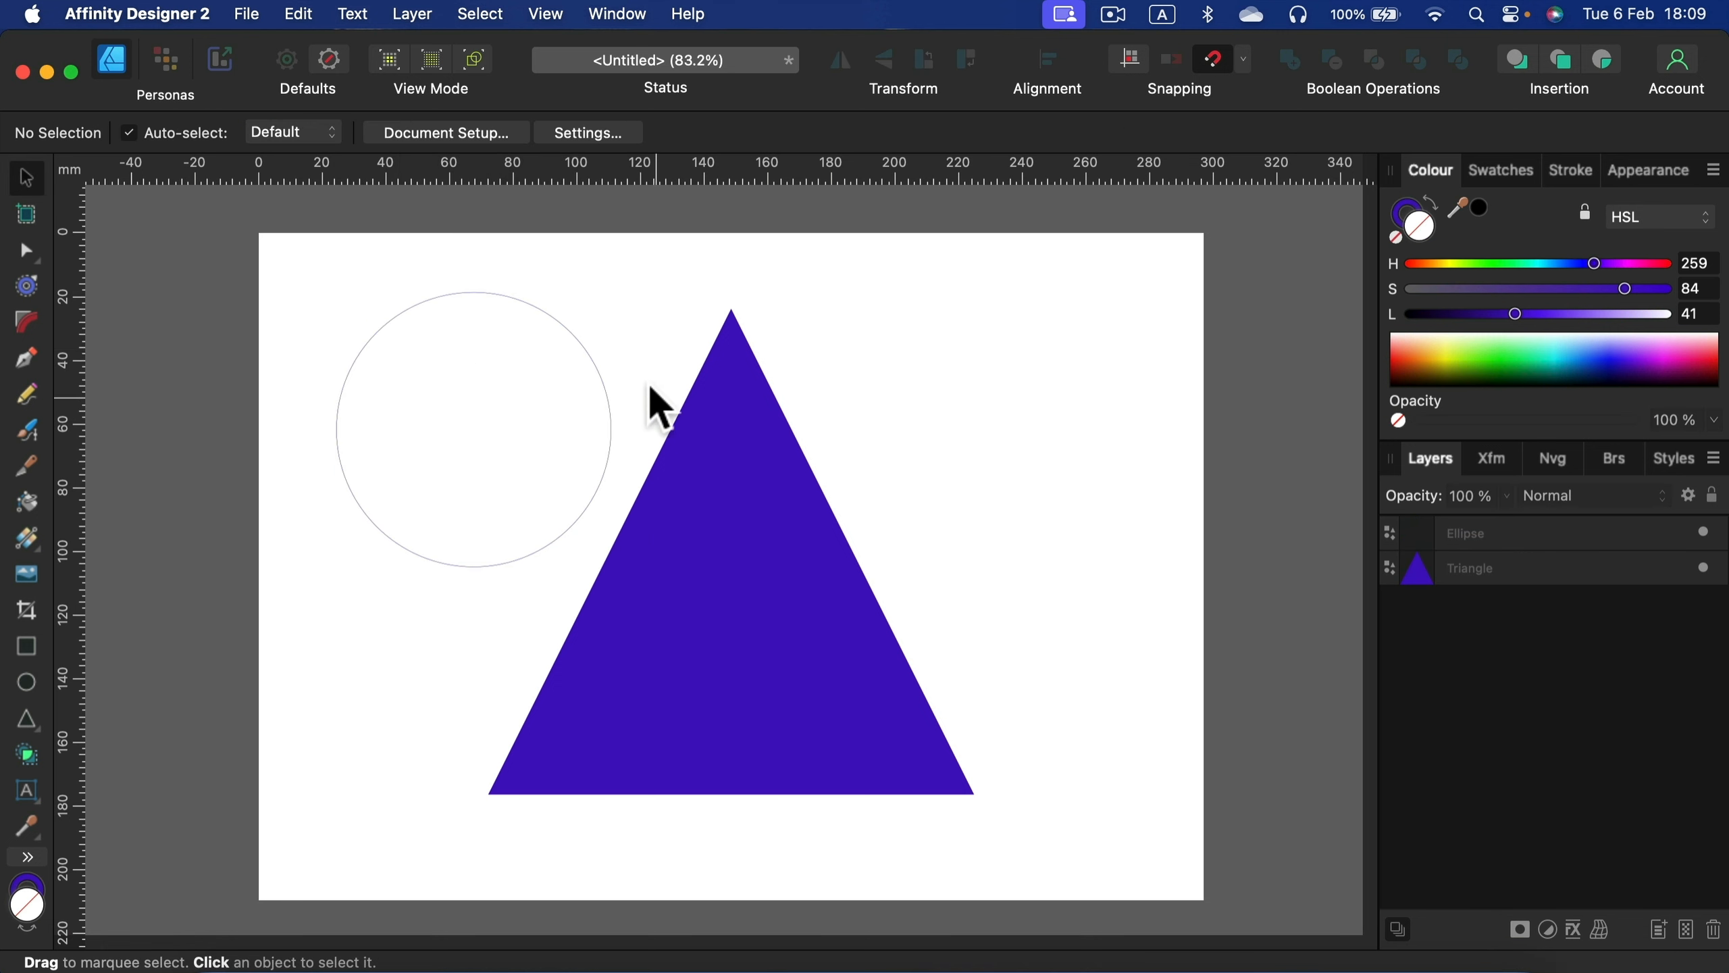
{"action": "mouse_move", "coordinate": [604, 392]}
{"action": "left_mouse_down"}
{"action": "mouse_move", "coordinate": [725, 449]}
{"action": "mouse_move", "coordinate": [579, 392]}
{"action": "left_mouse_up"}
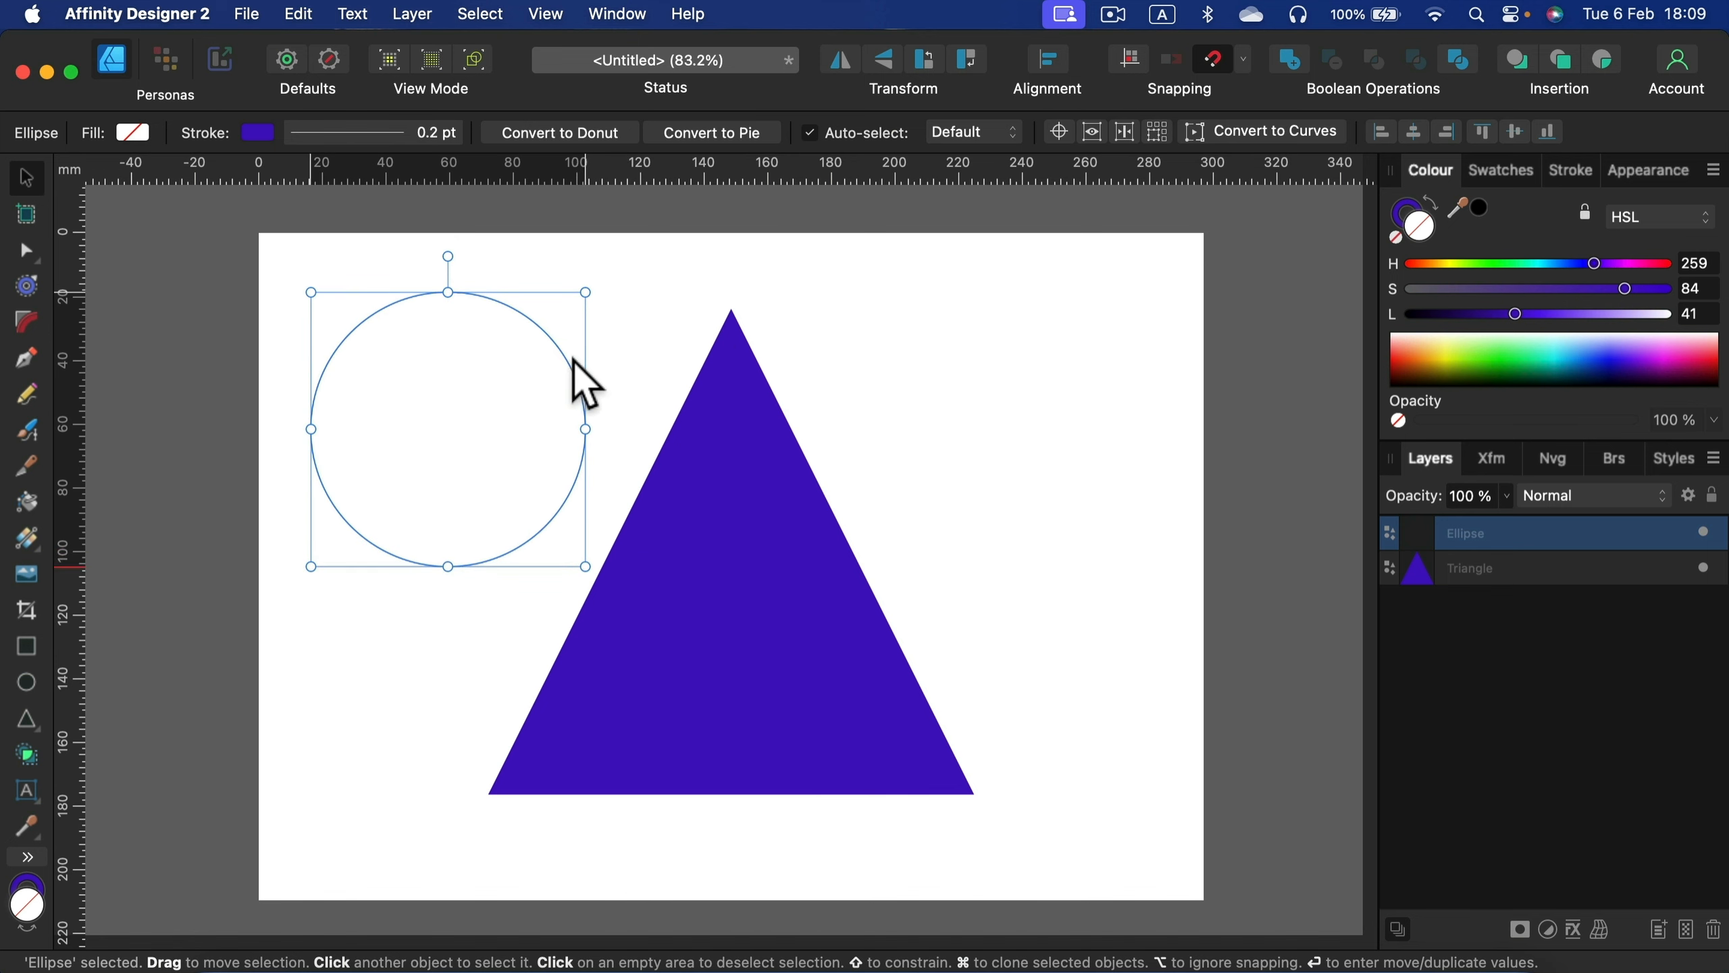
Step: Fill the circle with red E62020 using the Colour Chooser and deselect it
{"action": "double_click", "coordinate": [1428, 229]}
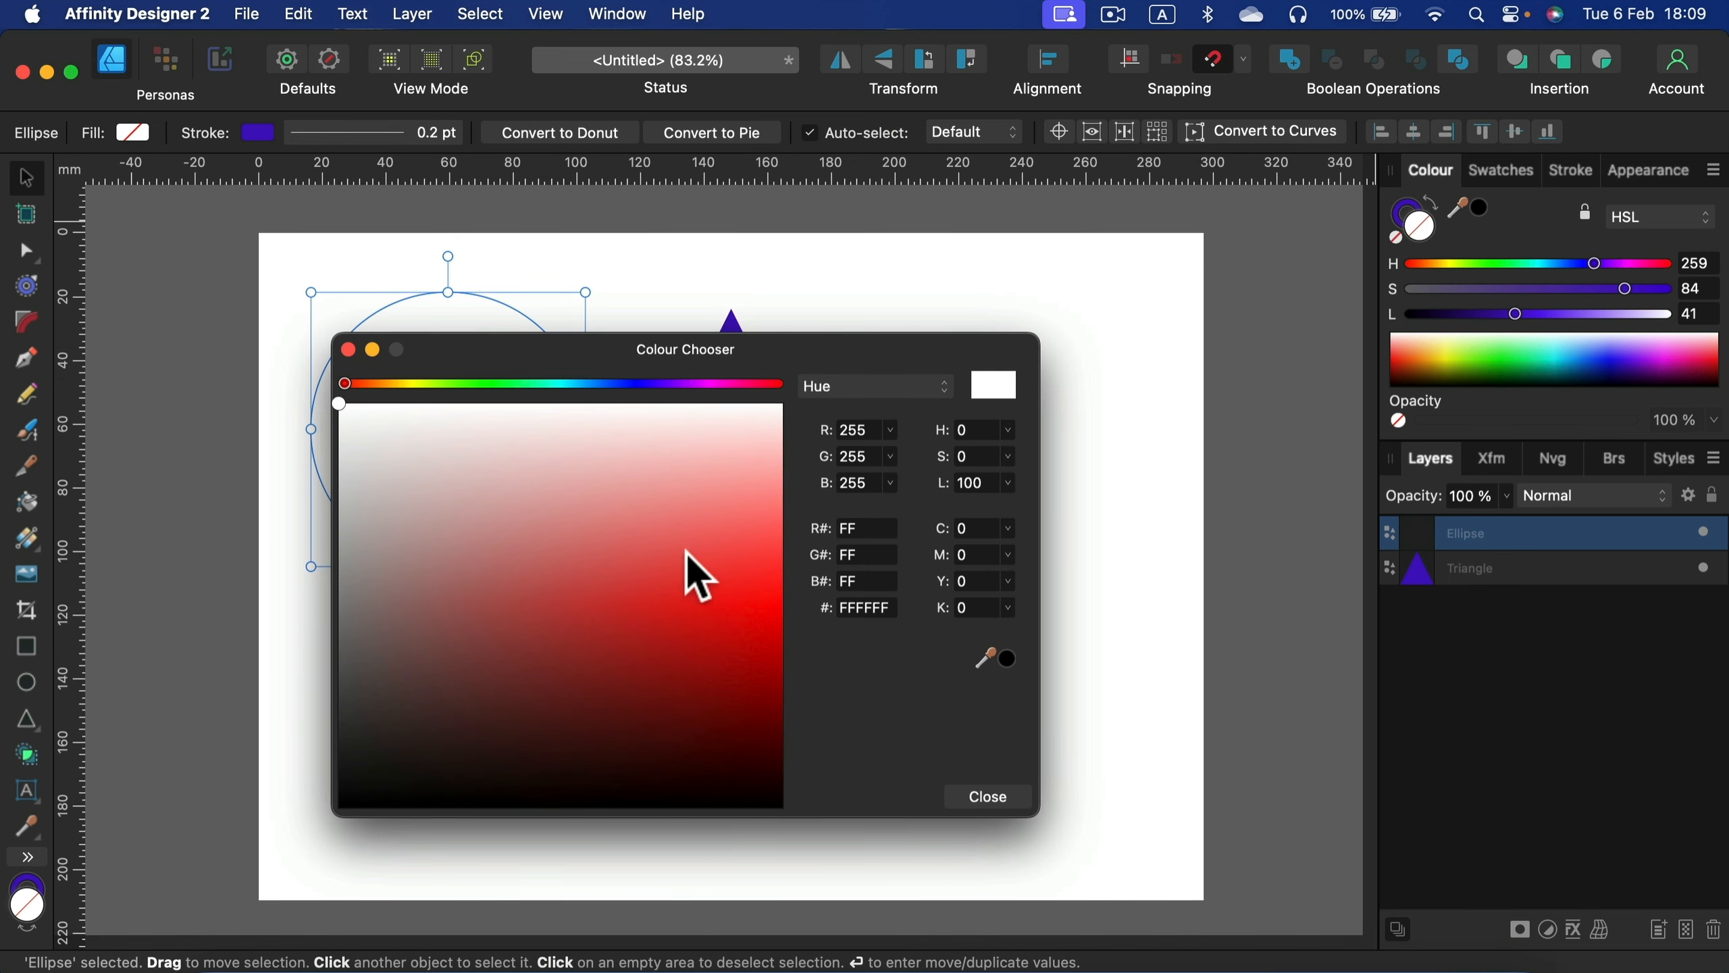
{"action": "left_click", "coordinate": [693, 599]}
{"action": "left_click_drag", "start_coordinate": [857, 347], "coordinate": [1188, 273]}
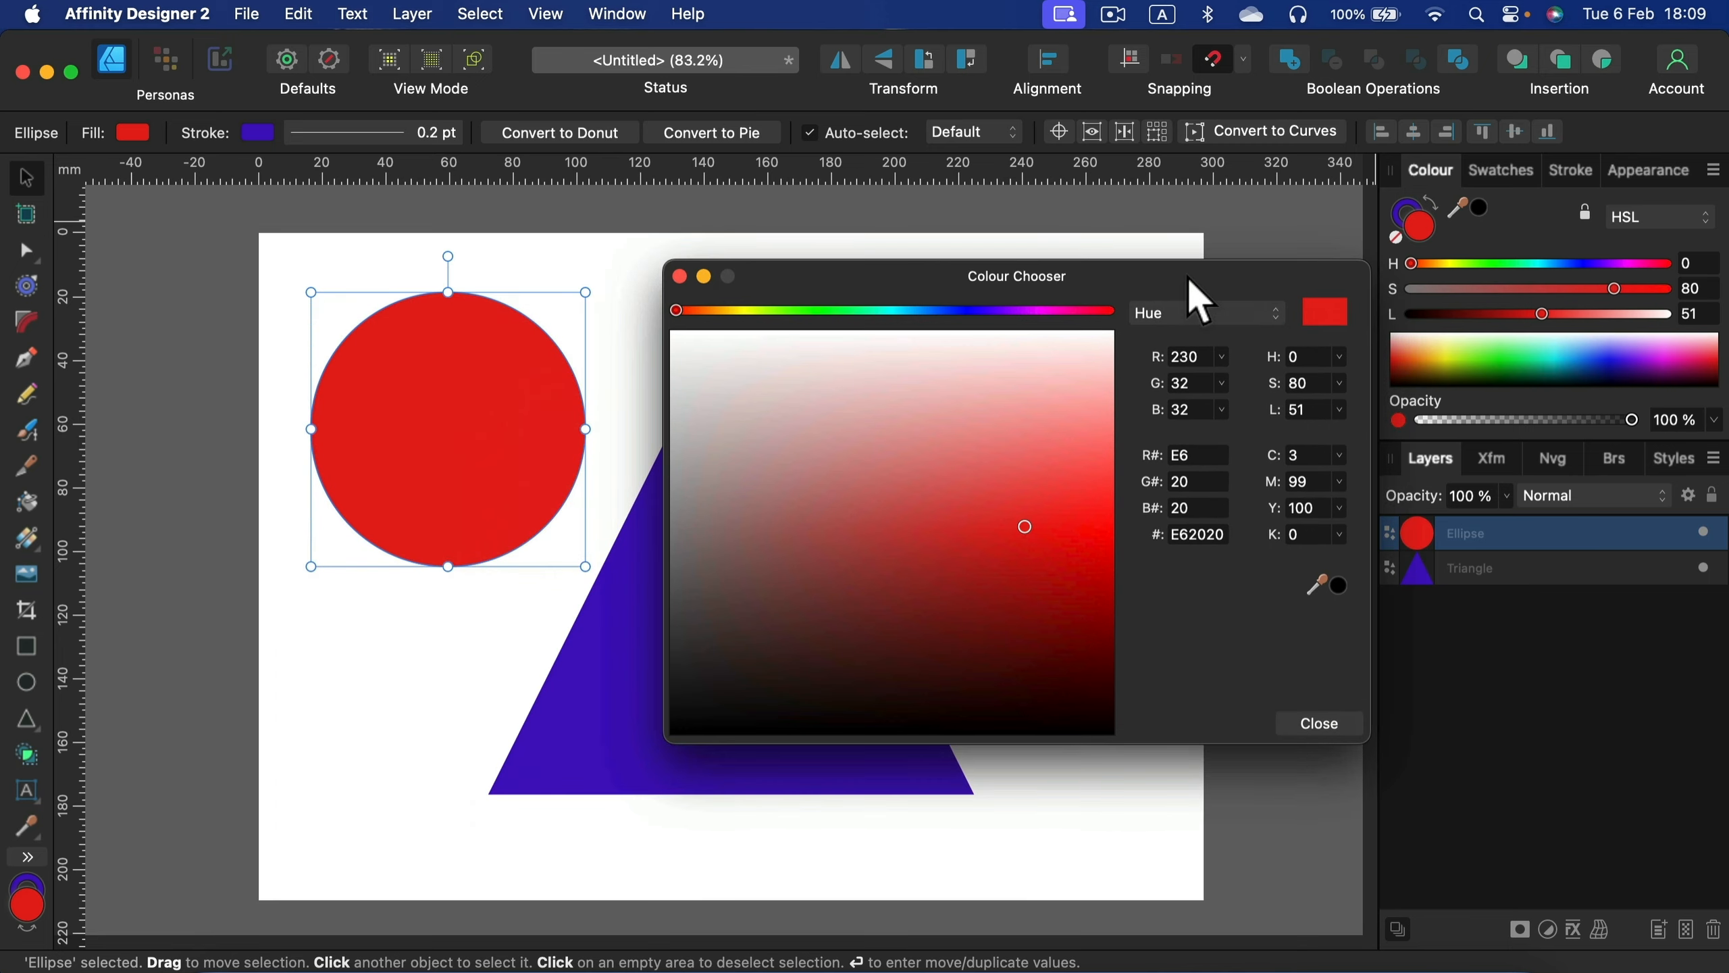
{"action": "left_click", "coordinate": [1317, 727]}
{"action": "left_click", "coordinate": [1062, 514]}
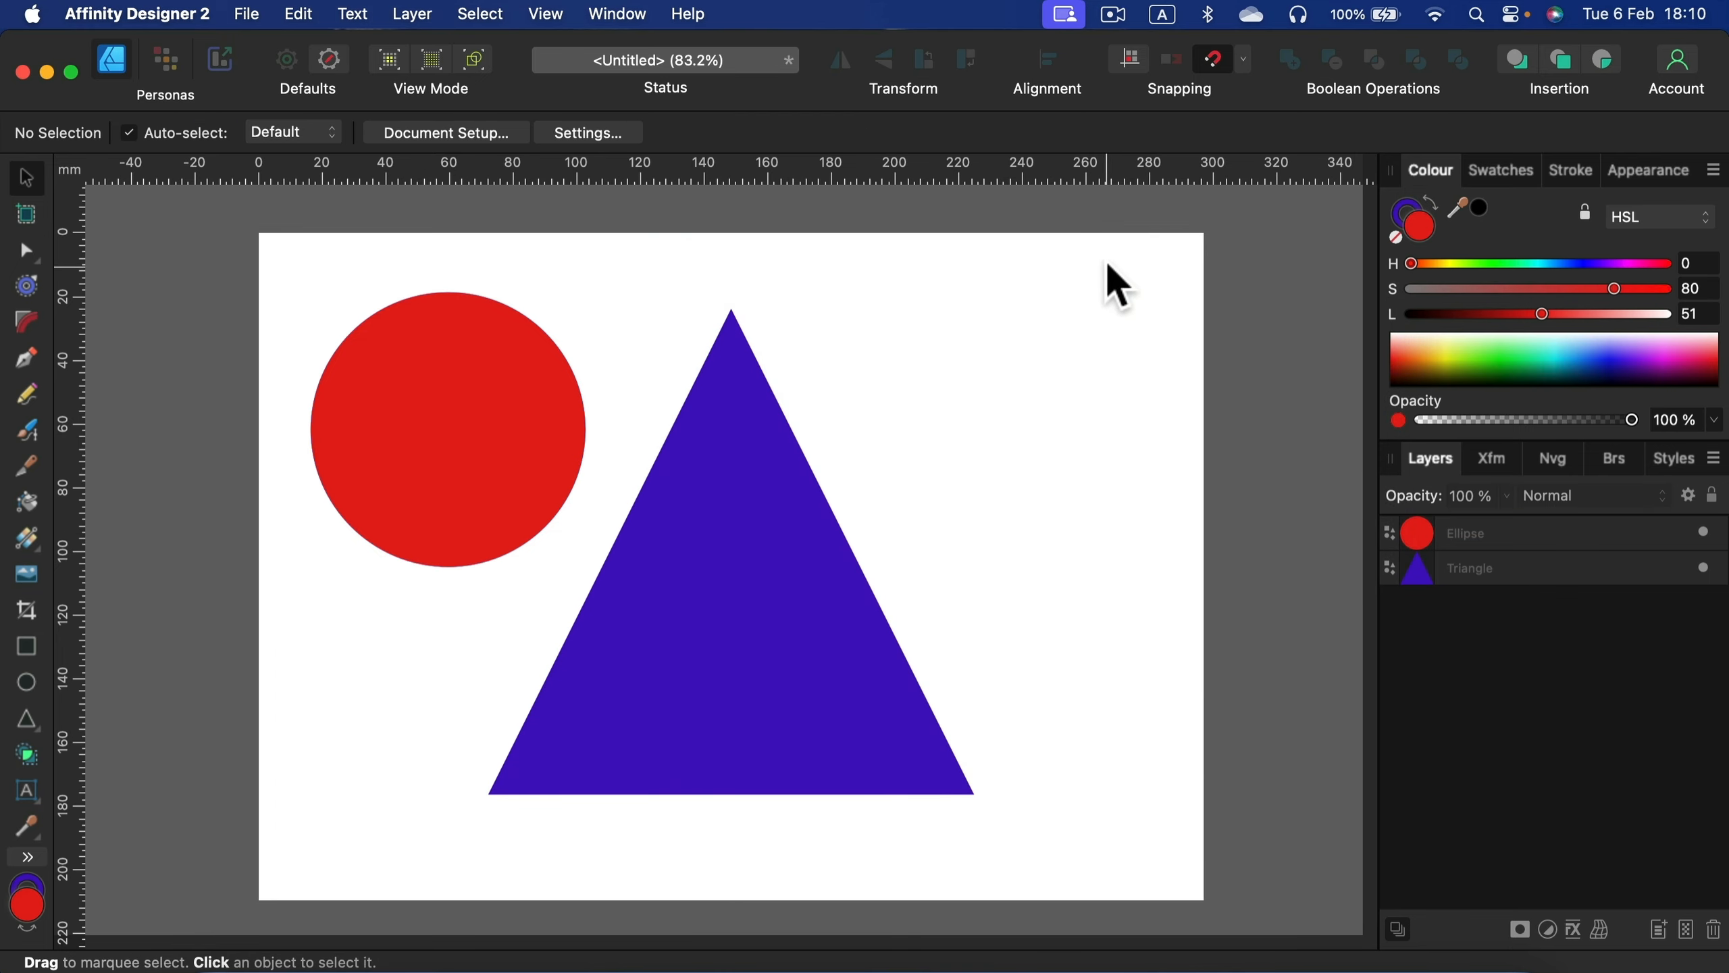
Step: Delete the red circle and the purple triangle from the page
{"action": "left_click_drag", "start_coordinate": [1111, 254], "coordinate": [243, 855]}
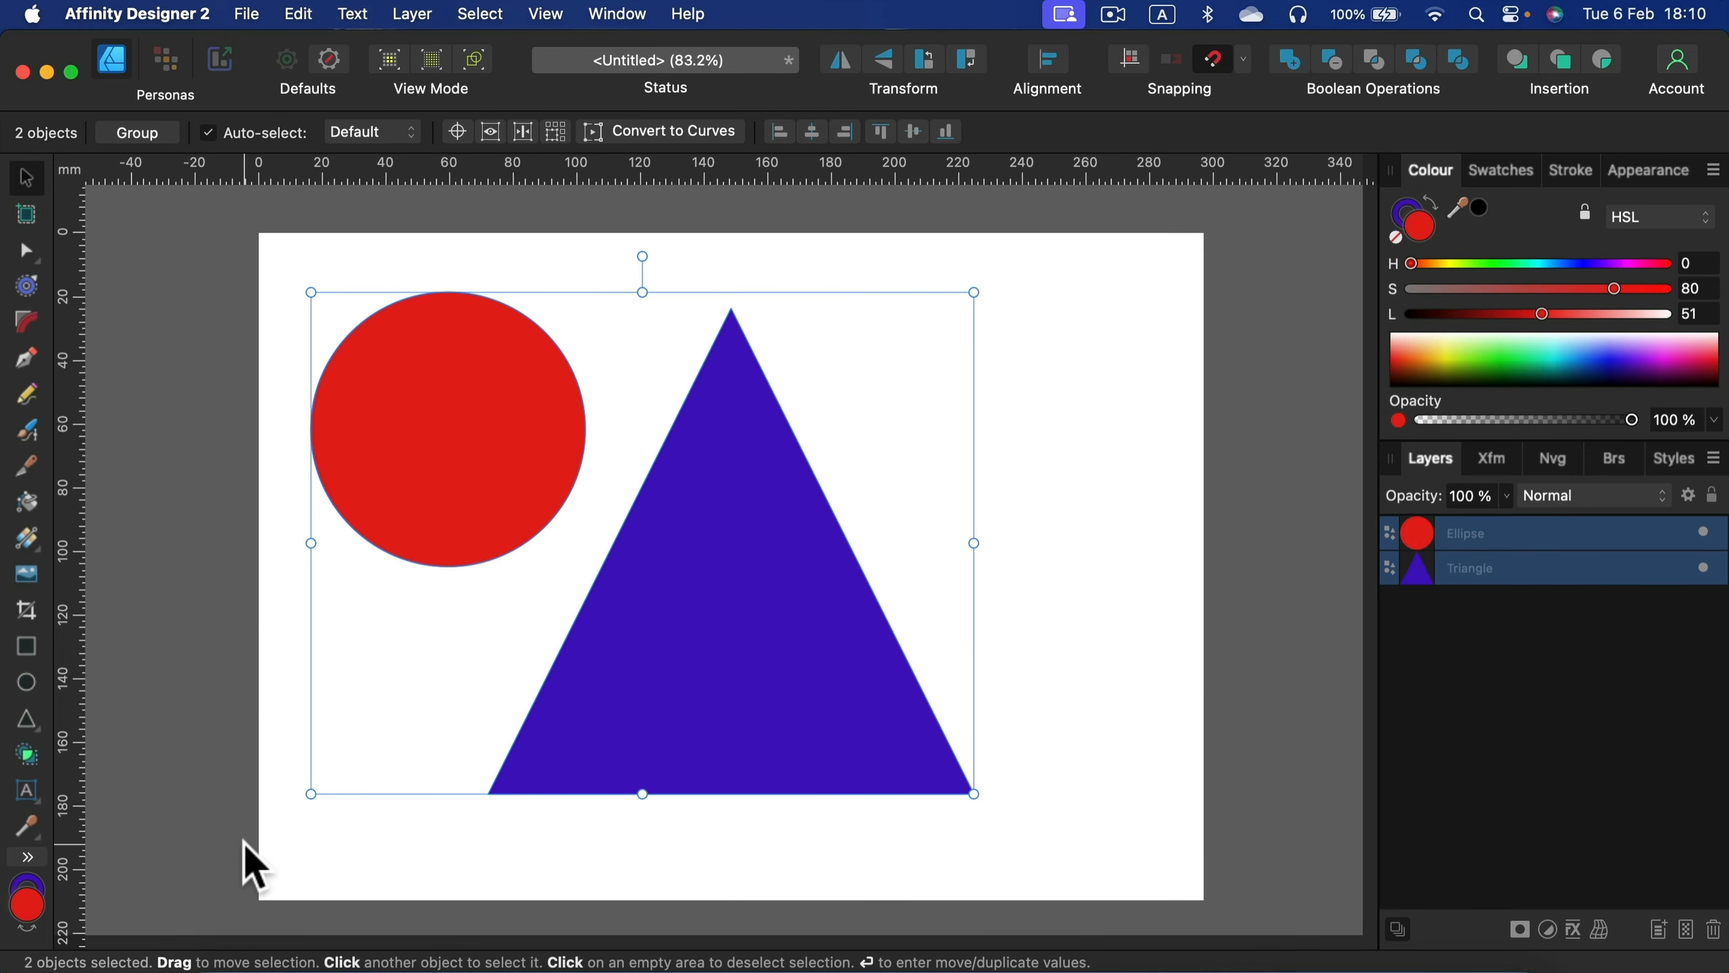
{"action": "key", "text": "Delete"}
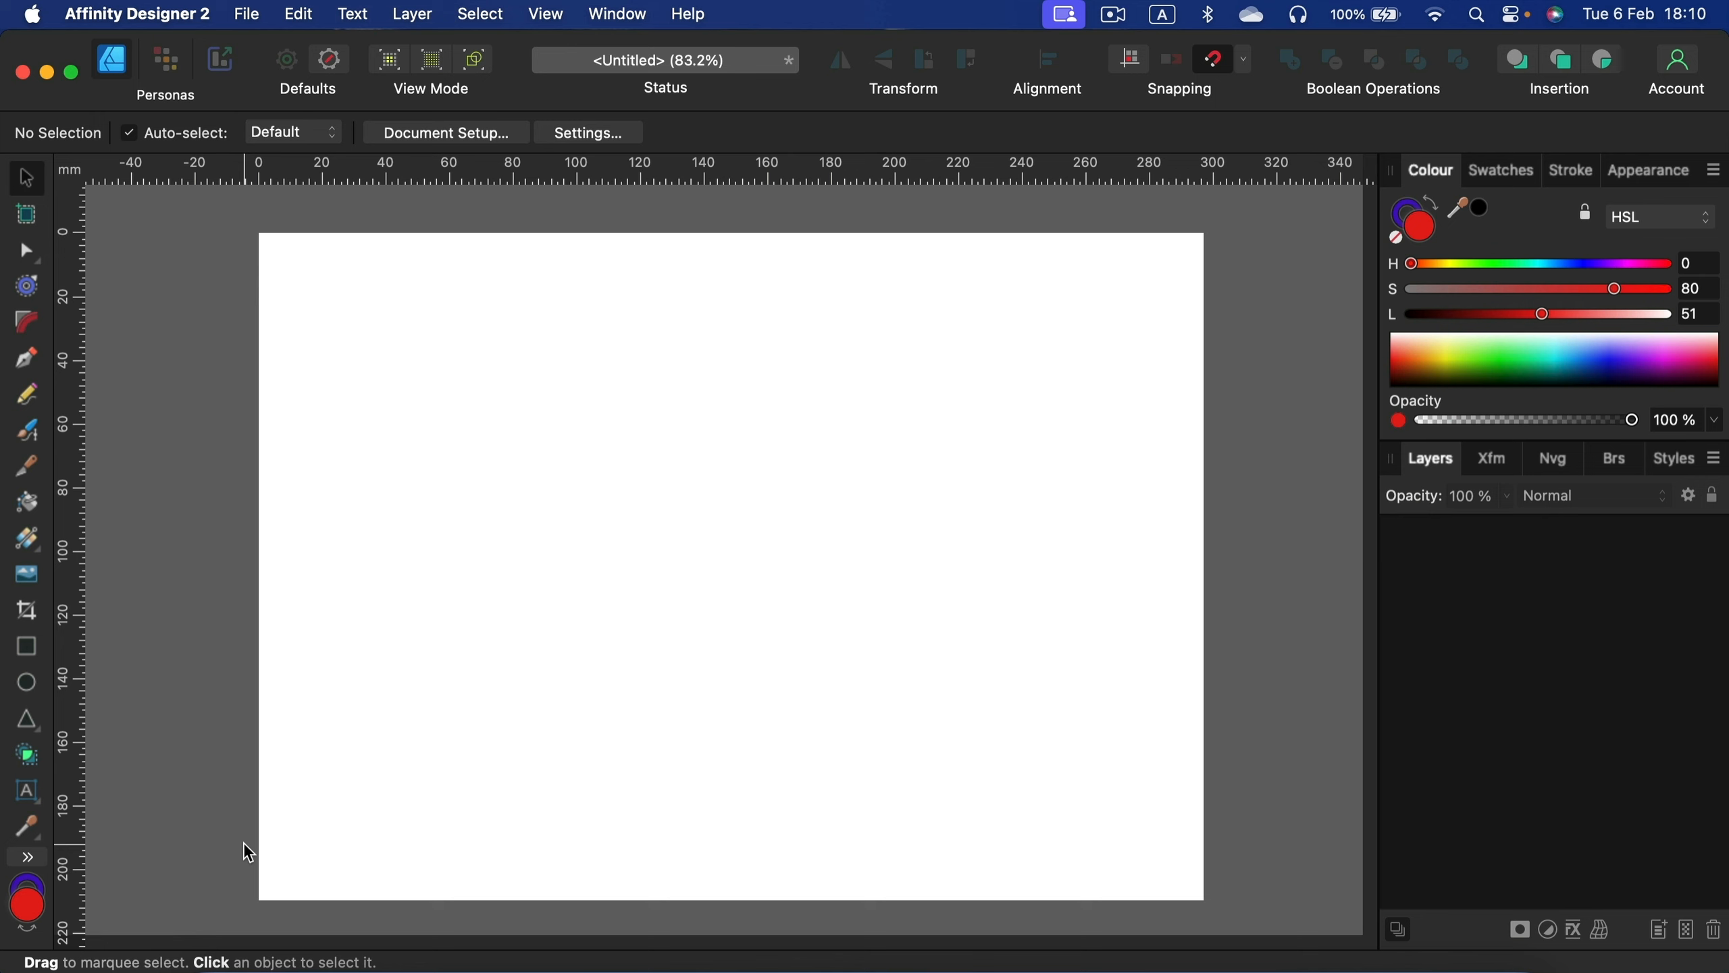
Step: Draw three crossing freehand lines with the Pencil tool so that they enclose a triangular area
{"action": "left_click", "coordinate": [27, 395]}
{"action": "mouse_move", "coordinate": [381, 603]}
{"action": "left_mouse_down"}
{"action": "mouse_move", "coordinate": [693, 328]}
{"action": "mouse_move", "coordinate": [675, 464]}
{"action": "mouse_move", "coordinate": [786, 633]}
{"action": "left_mouse_up"}
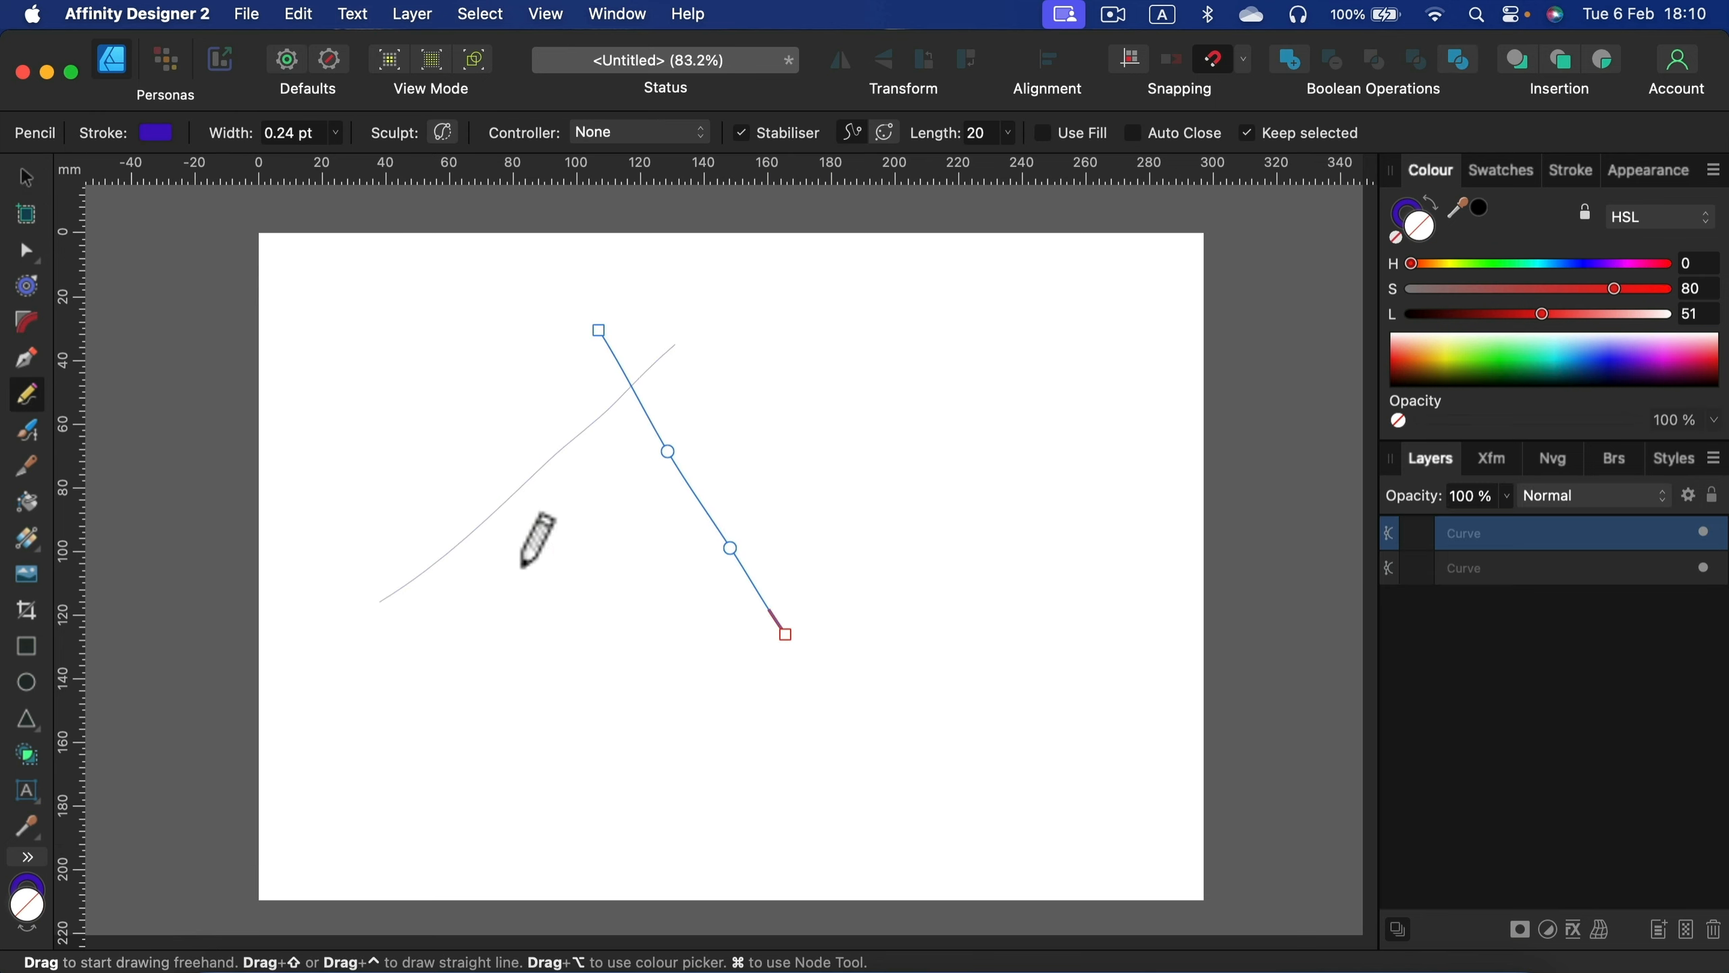
{"action": "left_click_drag", "start_coordinate": [403, 549], "coordinate": [782, 548]}
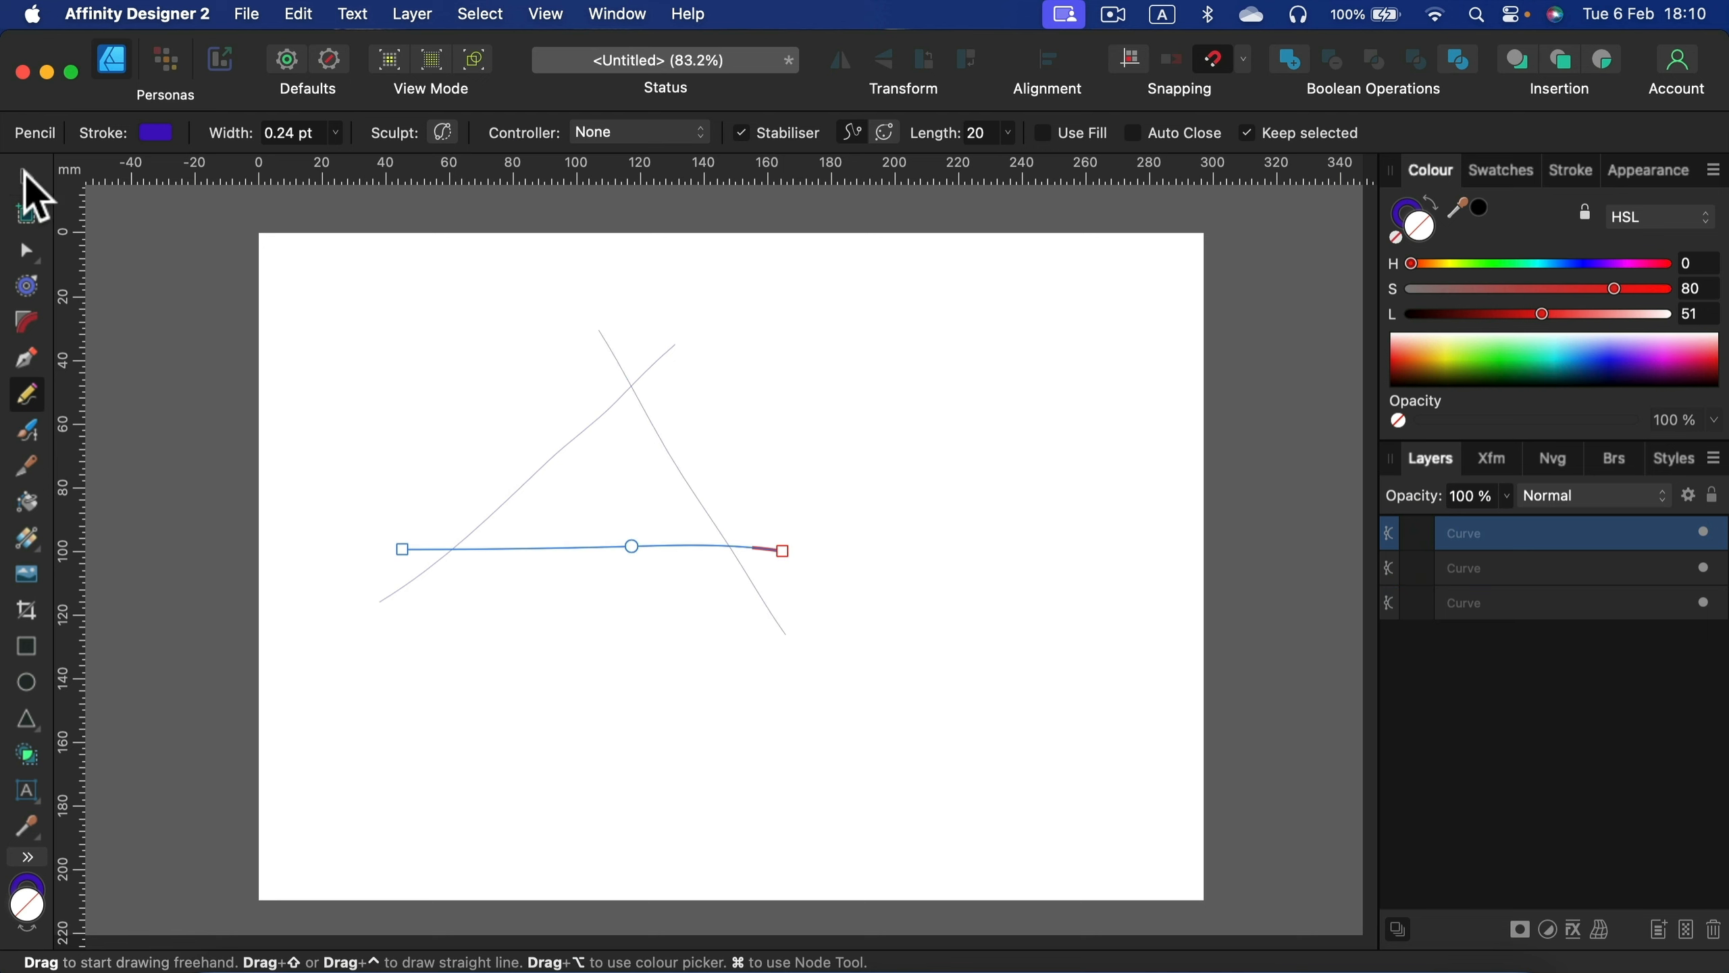
Step: Enlarge the three pencil lines together to about 196 mm wide and 147 mm tall
{"action": "left_click", "coordinate": [26, 177]}
{"action": "left_click_drag", "start_coordinate": [320, 269], "coordinate": [880, 687]}
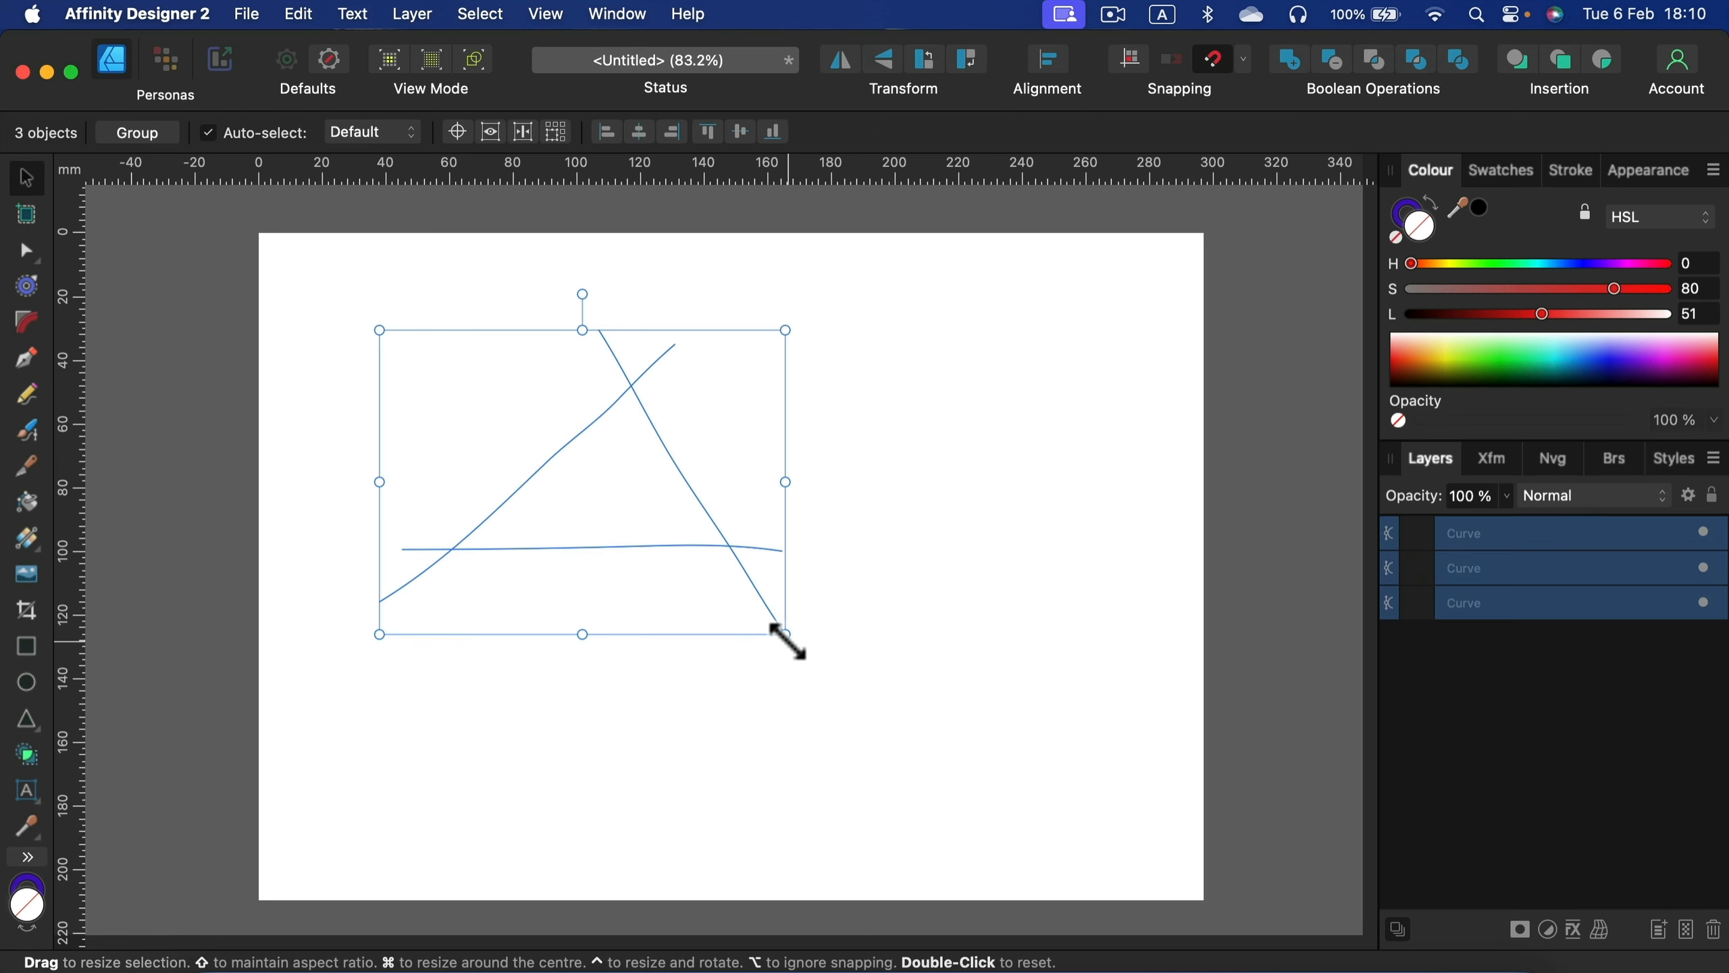
{"action": "left_click_drag", "start_coordinate": [788, 634], "coordinate": [1014, 793]}
{"action": "left_click", "coordinate": [1112, 479]}
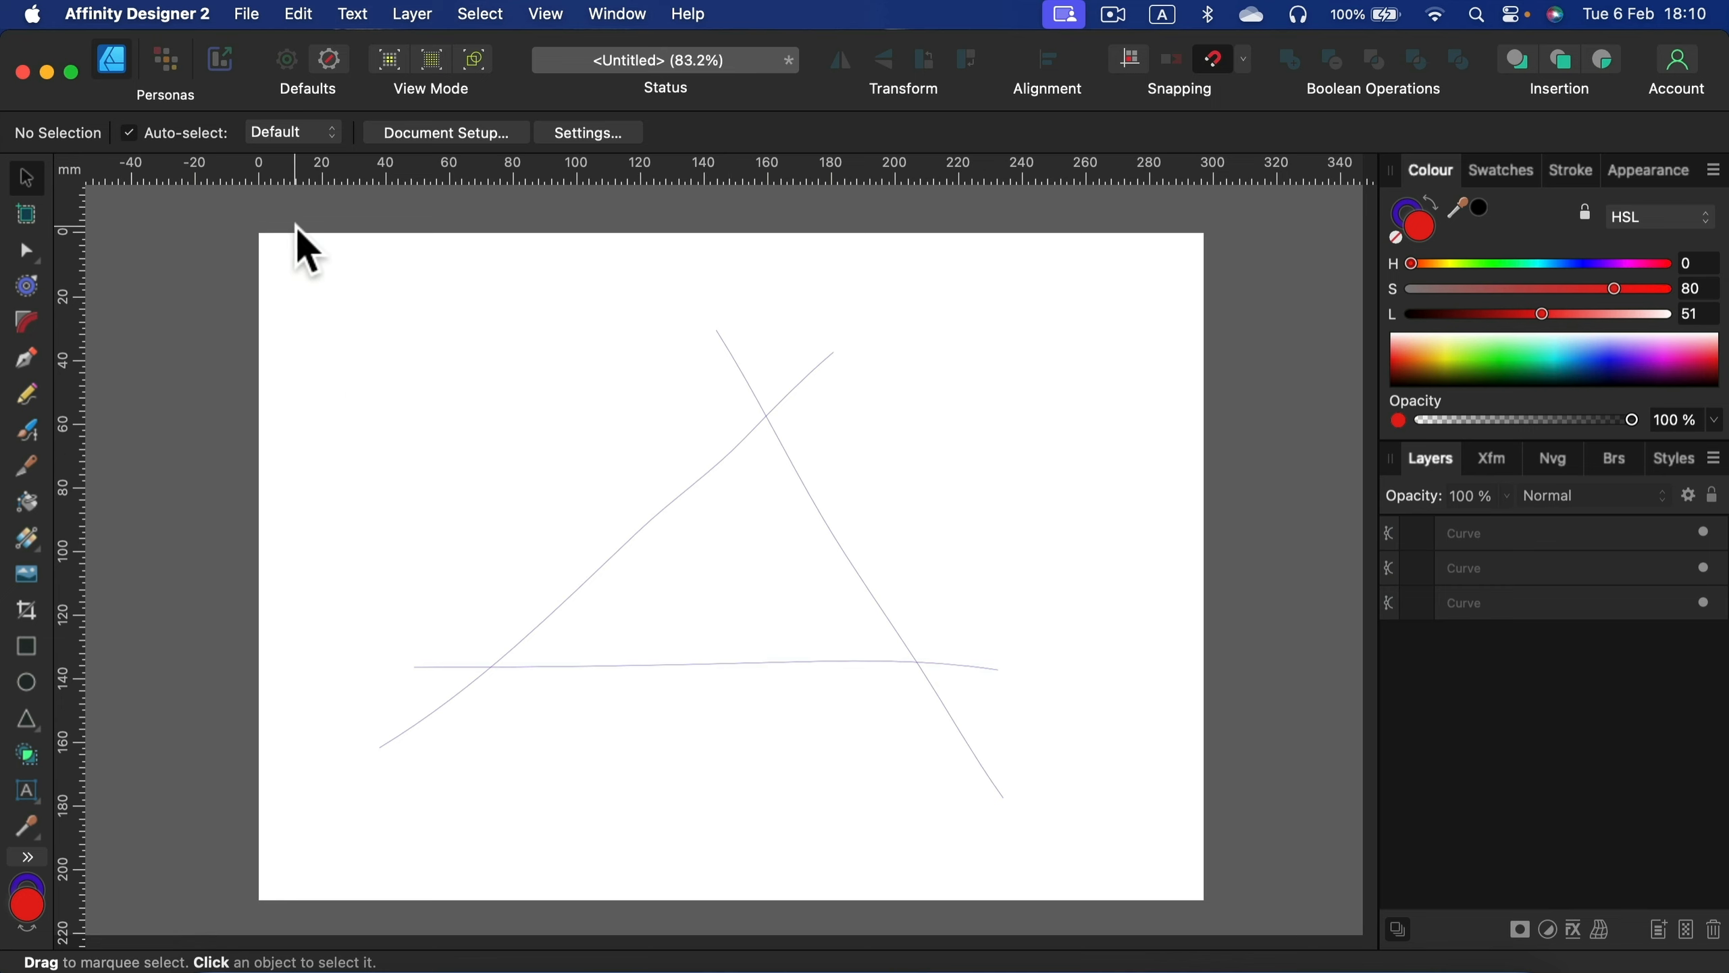
Step: Select all three curves and Vector Flood Fill the triangular area they enclose with blue (H 249, S 100, L 50)
{"action": "left_click_drag", "start_coordinate": [306, 253], "coordinate": [1185, 898]}
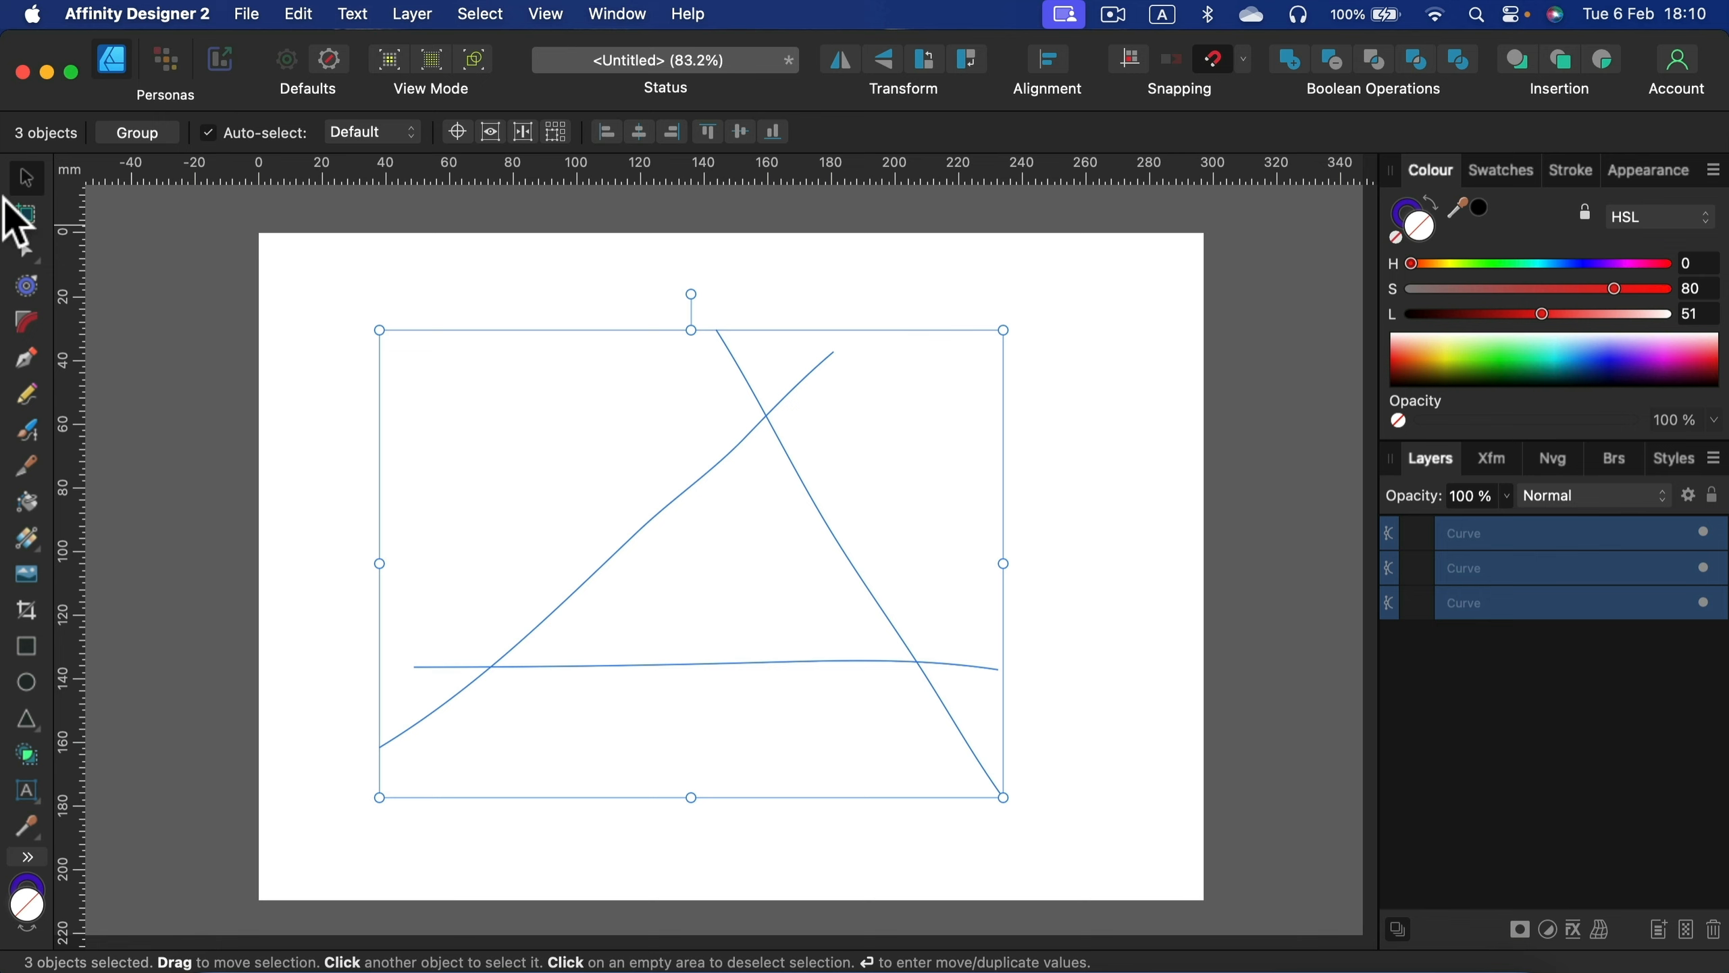
{"action": "left_click", "coordinate": [29, 506]}
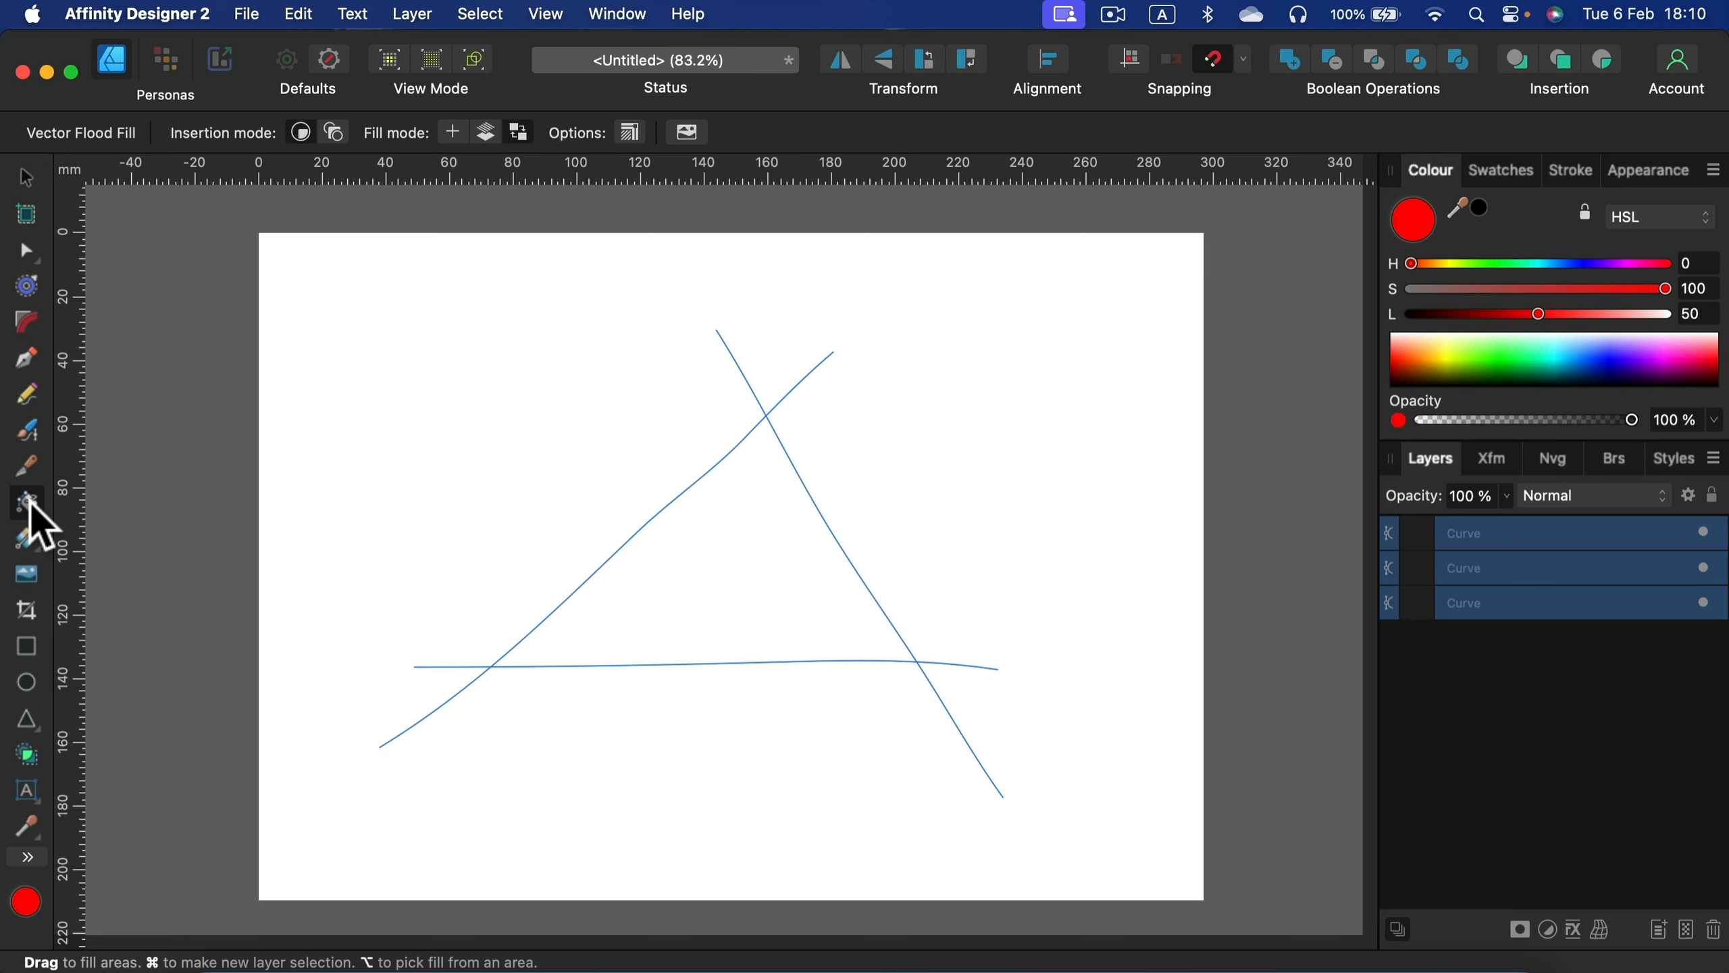
{"action": "left_click_drag", "start_coordinate": [1471, 263], "coordinate": [1586, 270]}
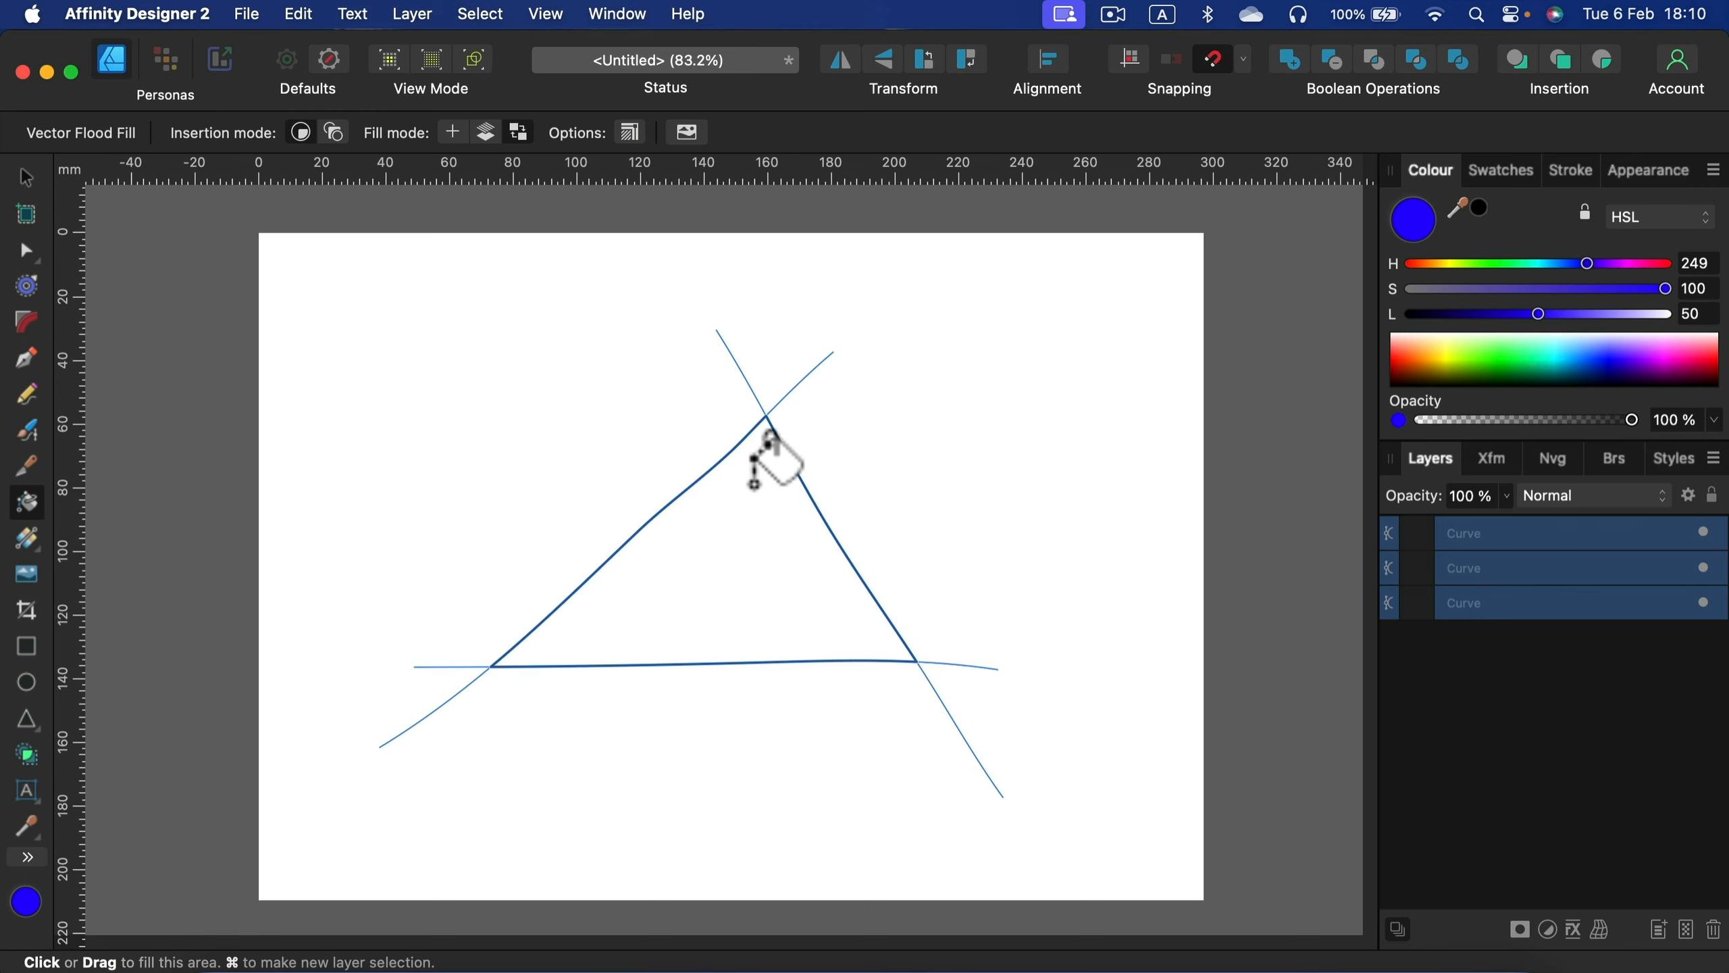
{"action": "left_click", "coordinate": [776, 459]}
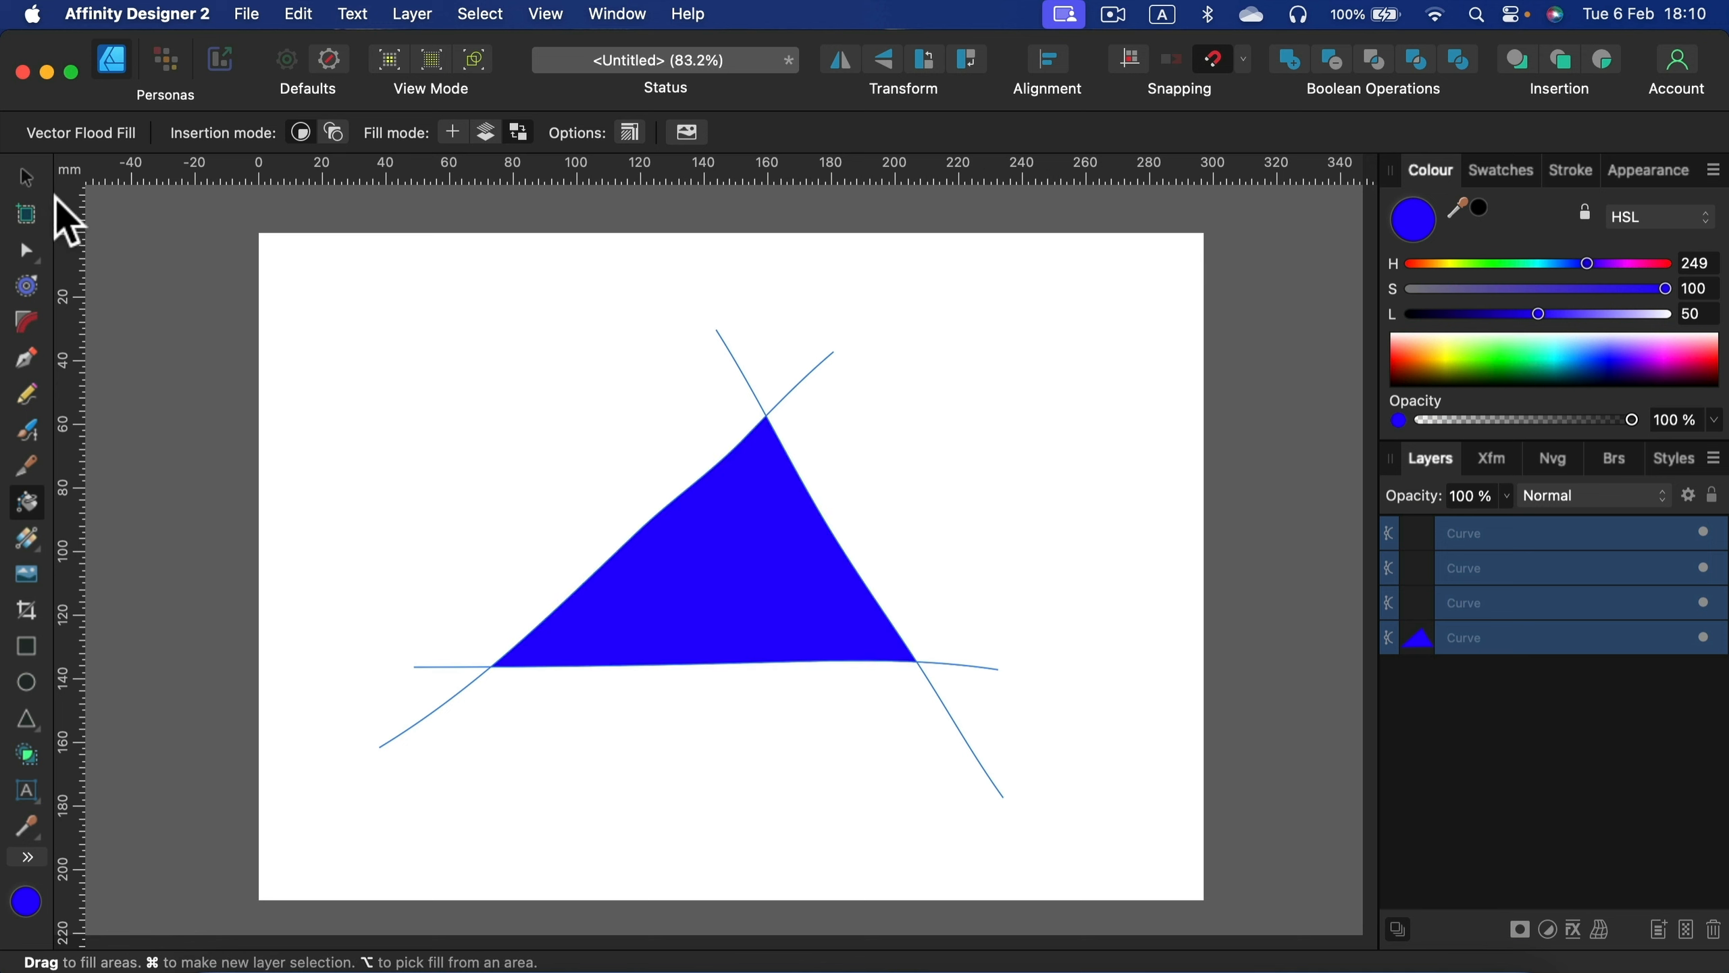
{"action": "left_click", "coordinate": [26, 177]}
{"action": "left_click", "coordinate": [1118, 413]}
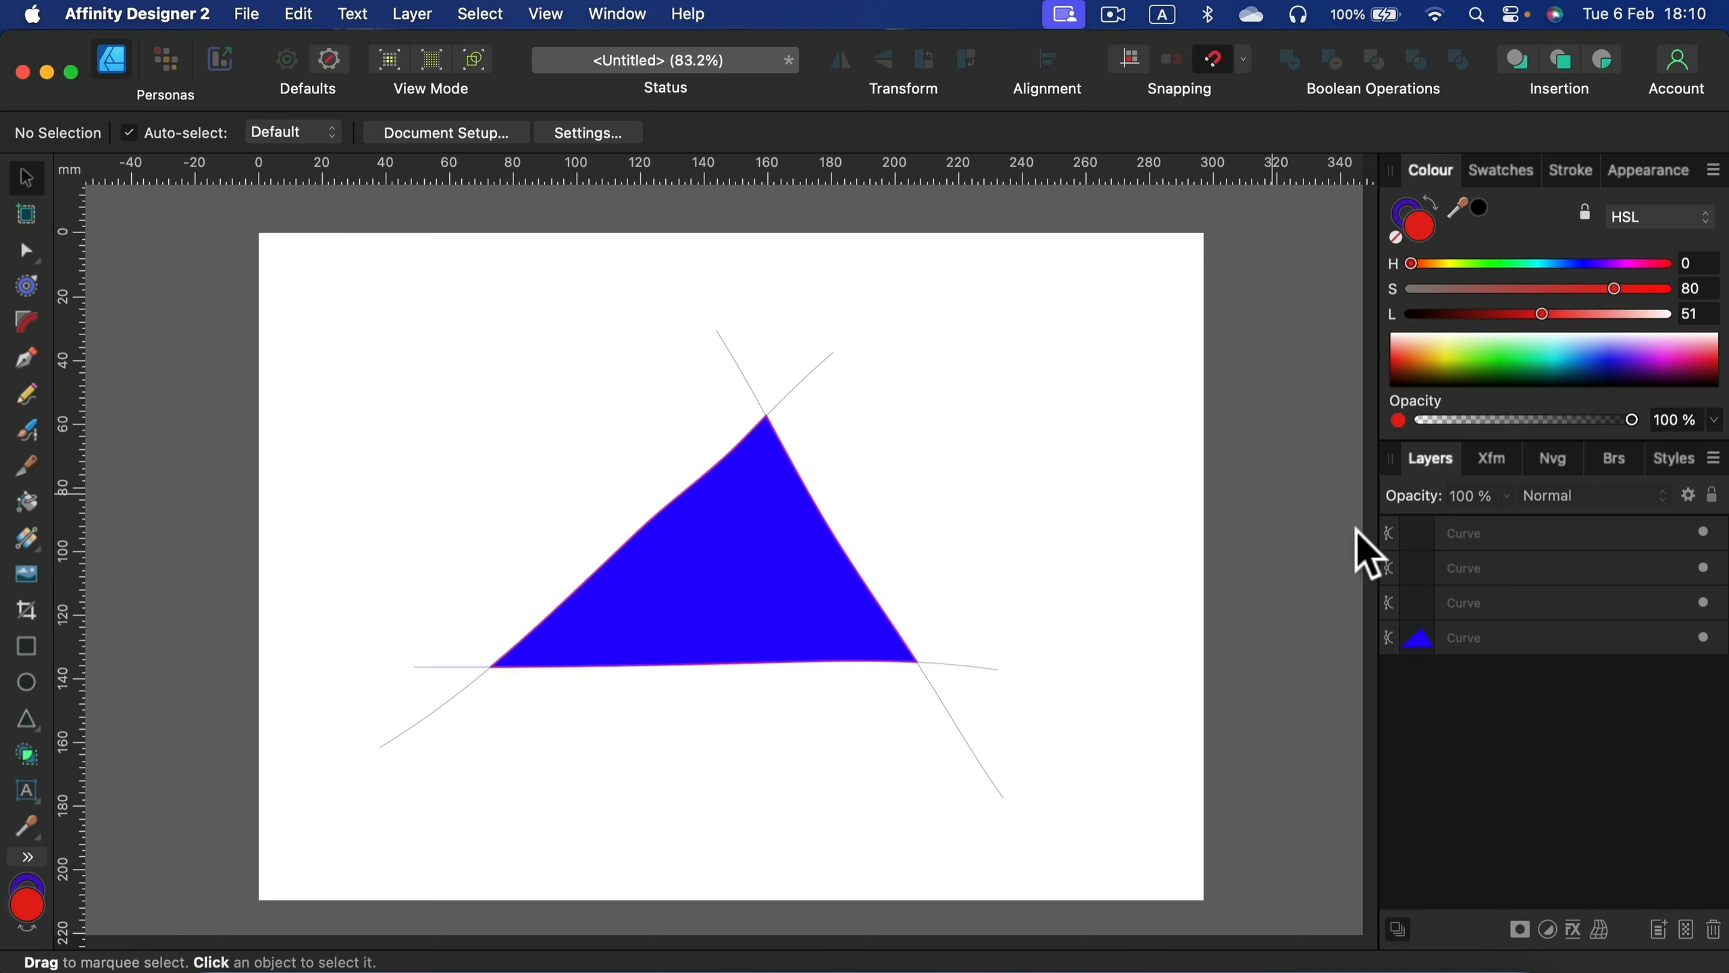
Step: Change the flood-filled triangle's fill hue to 152, a bright green, and deselect it
{"action": "left_click", "coordinate": [1529, 647]}
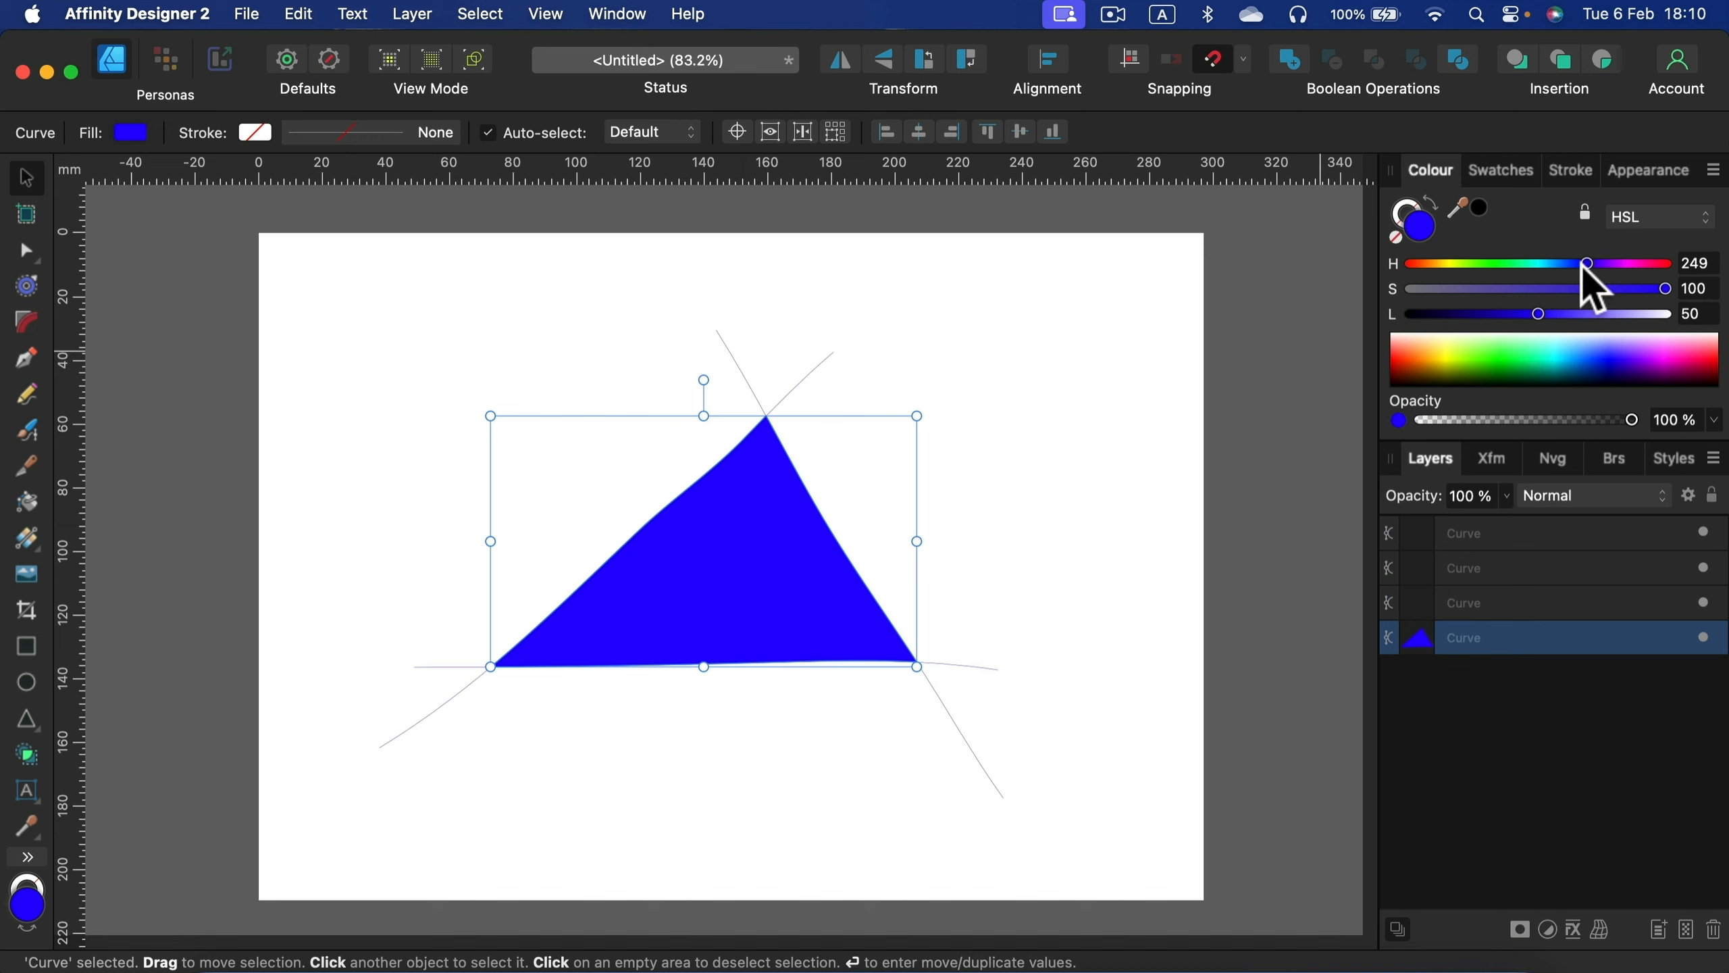
{"action": "left_click_drag", "start_coordinate": [1585, 264], "coordinate": [1515, 265]}
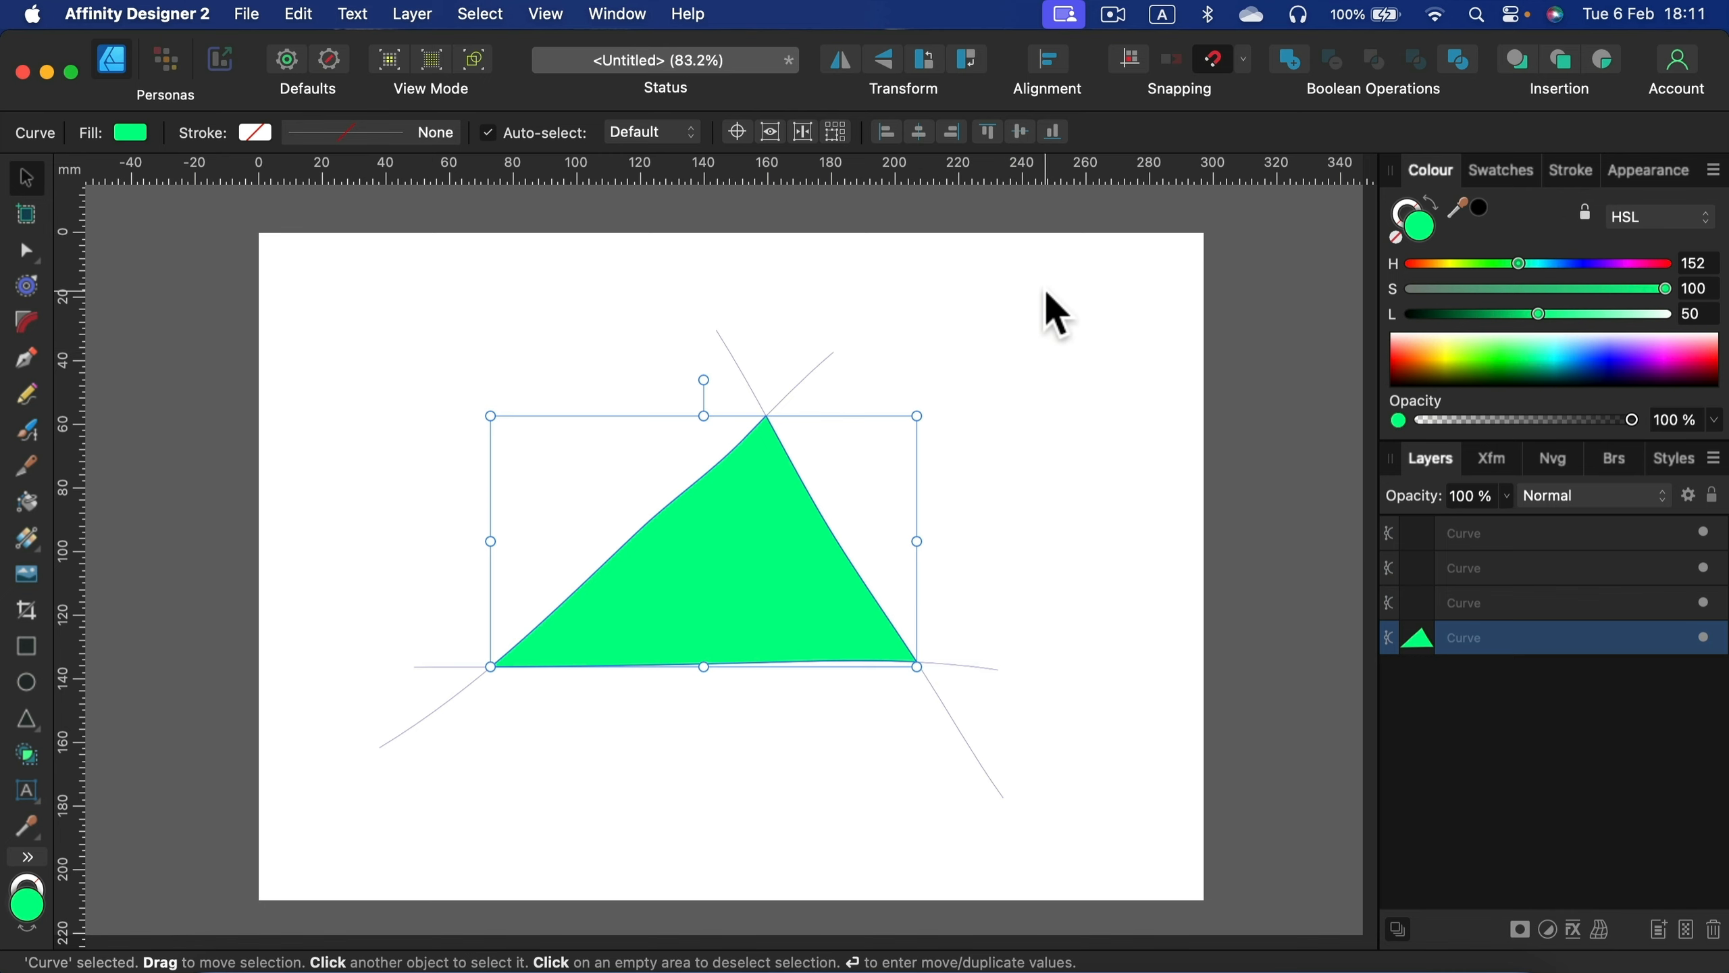
{"action": "left_click", "coordinate": [1052, 311]}
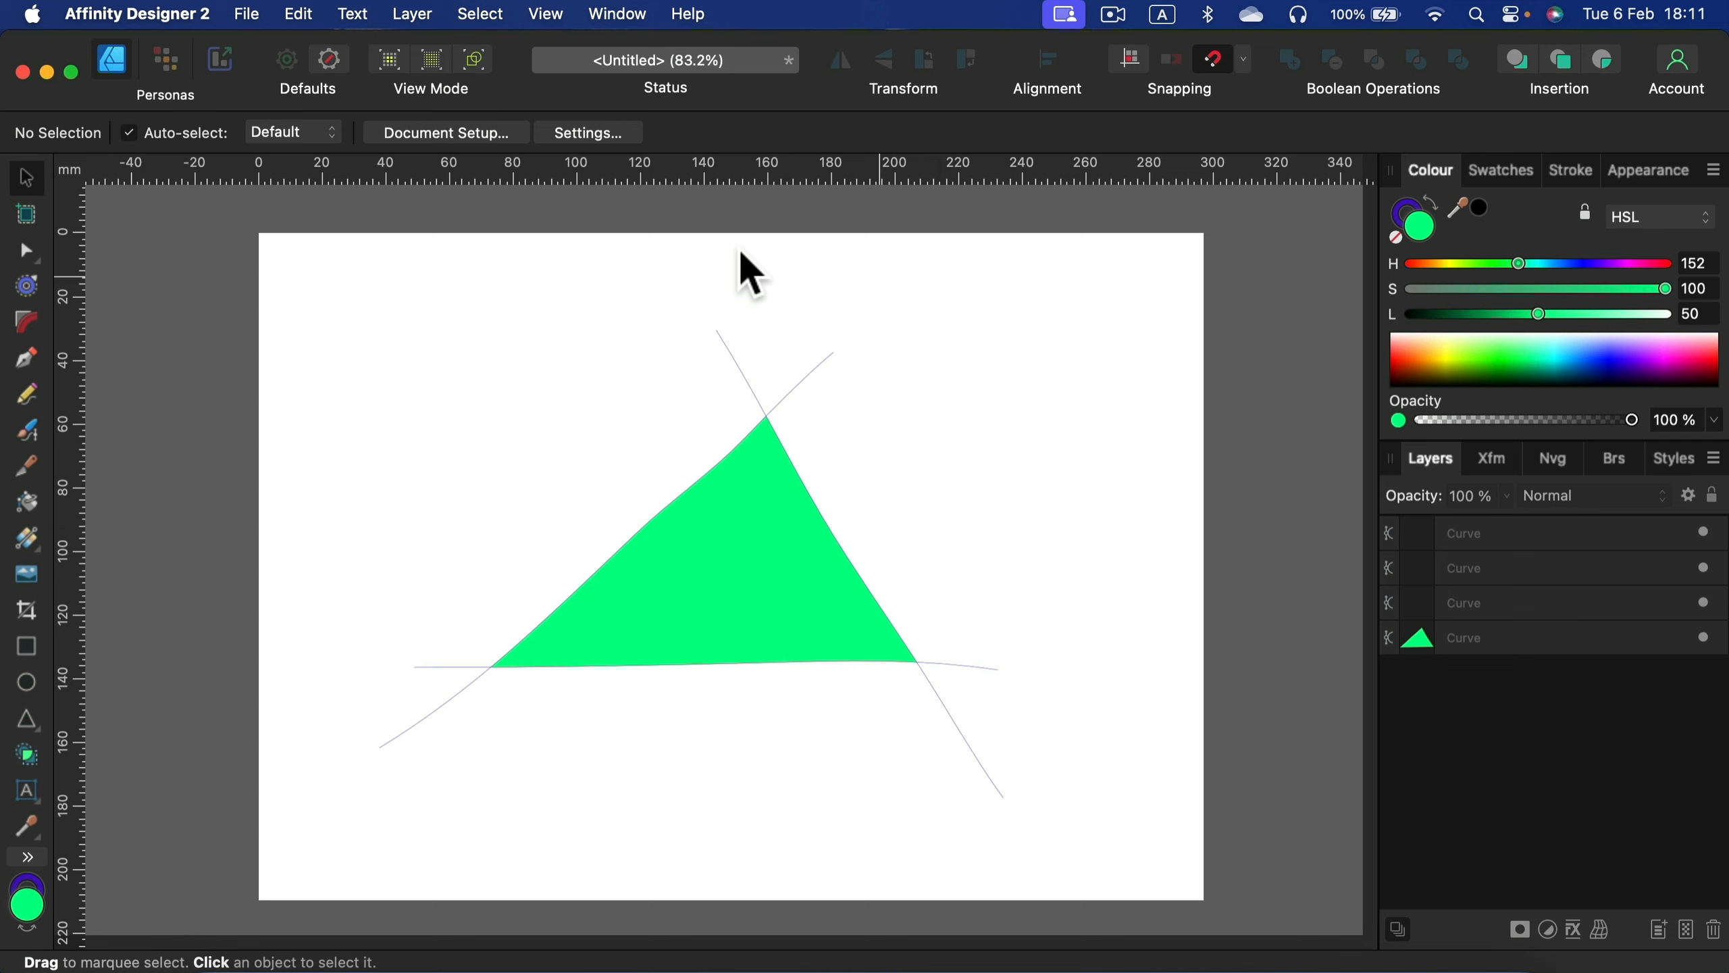
Step: Switch to the Pixel Persona
{"action": "left_click", "coordinate": [165, 61]}
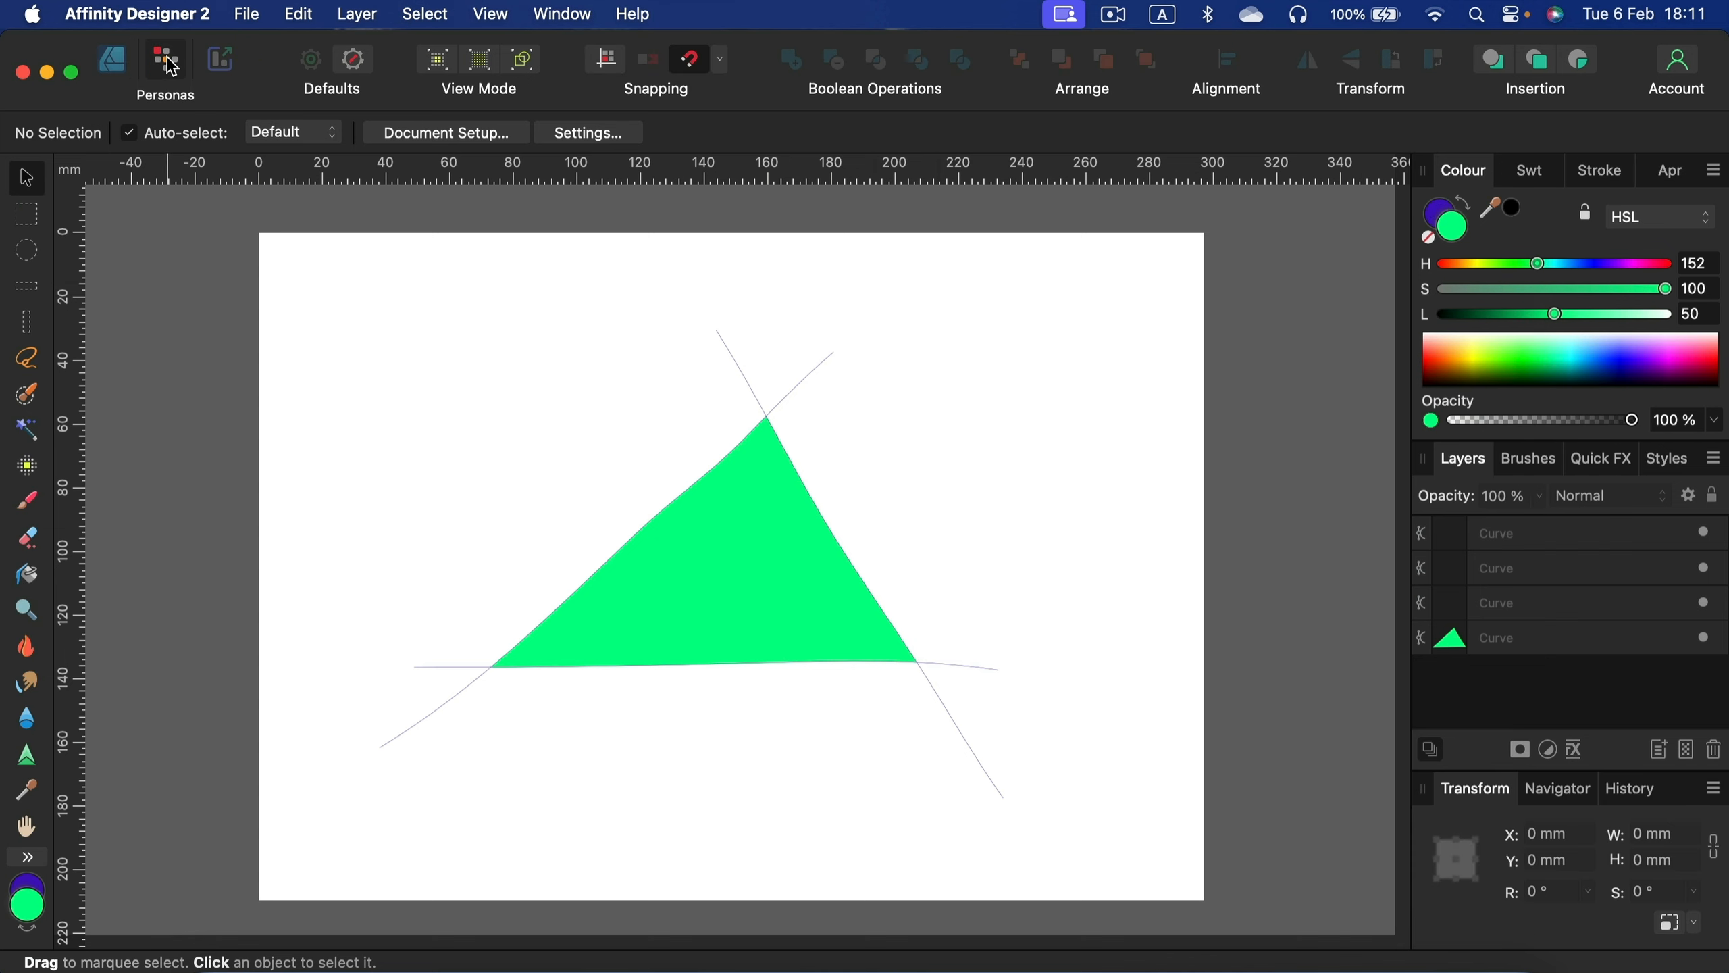